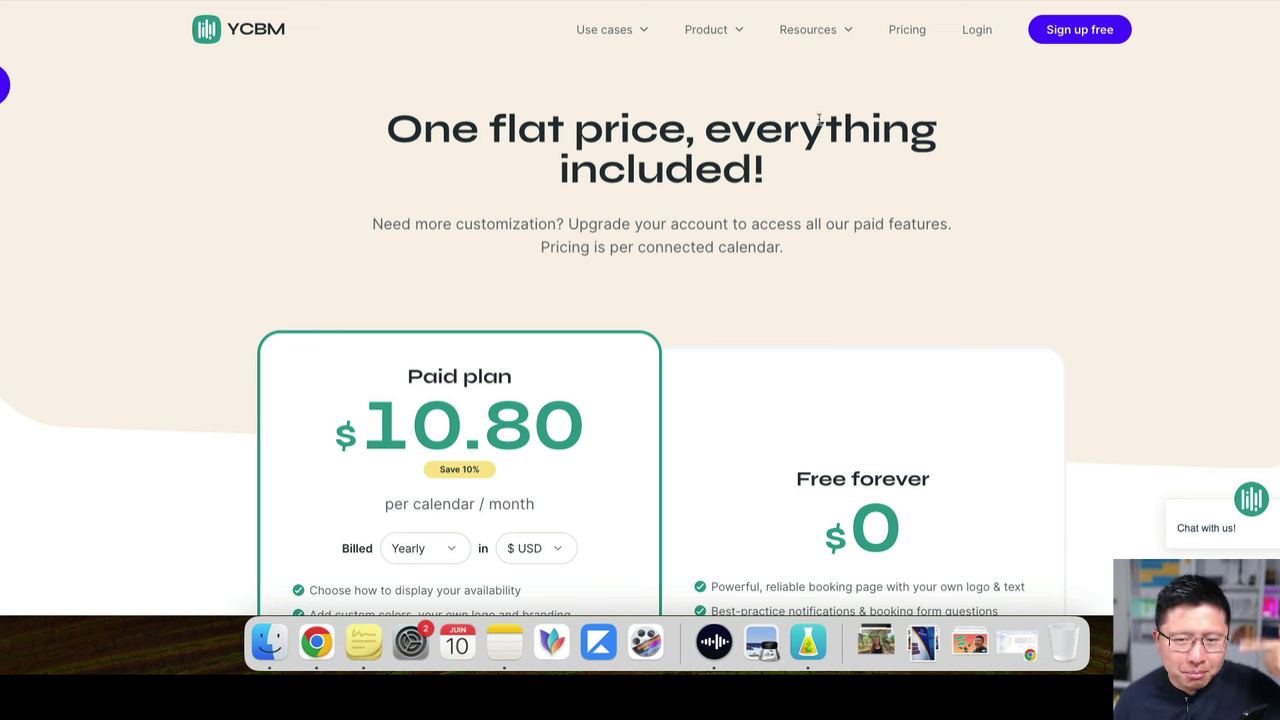
Scroll the Calendly and YCBM pricing pages, ending on TidyCal's Free vs Lifetime Plan pricing
{"action": "scroll", "coordinate": [827, 105], "scroll_direction": "down", "scroll_amount": 1}
{"action": "scroll", "coordinate": [827, 105], "scroll_direction": "up", "scroll_amount": 1}
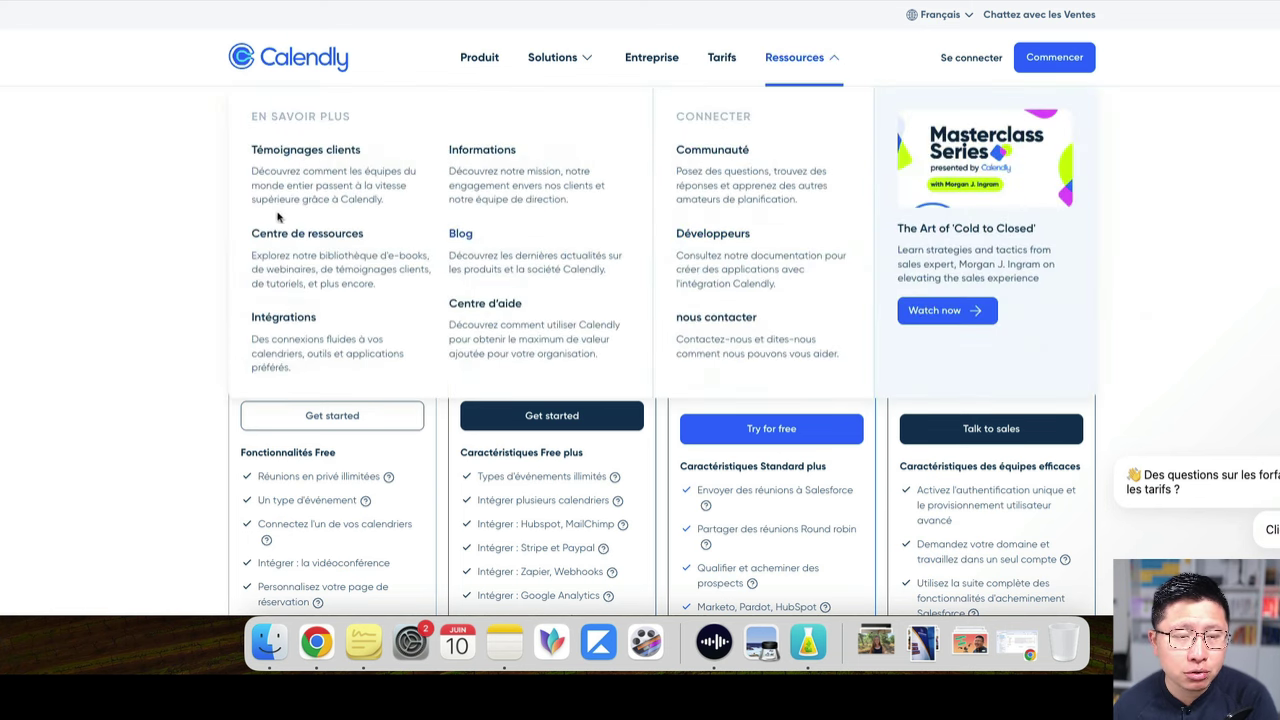
{"action": "scroll", "coordinate": [180, 343], "scroll_direction": "down", "scroll_amount": 1}
{"action": "scroll", "coordinate": [188, 341], "scroll_direction": "down", "scroll_amount": 3}
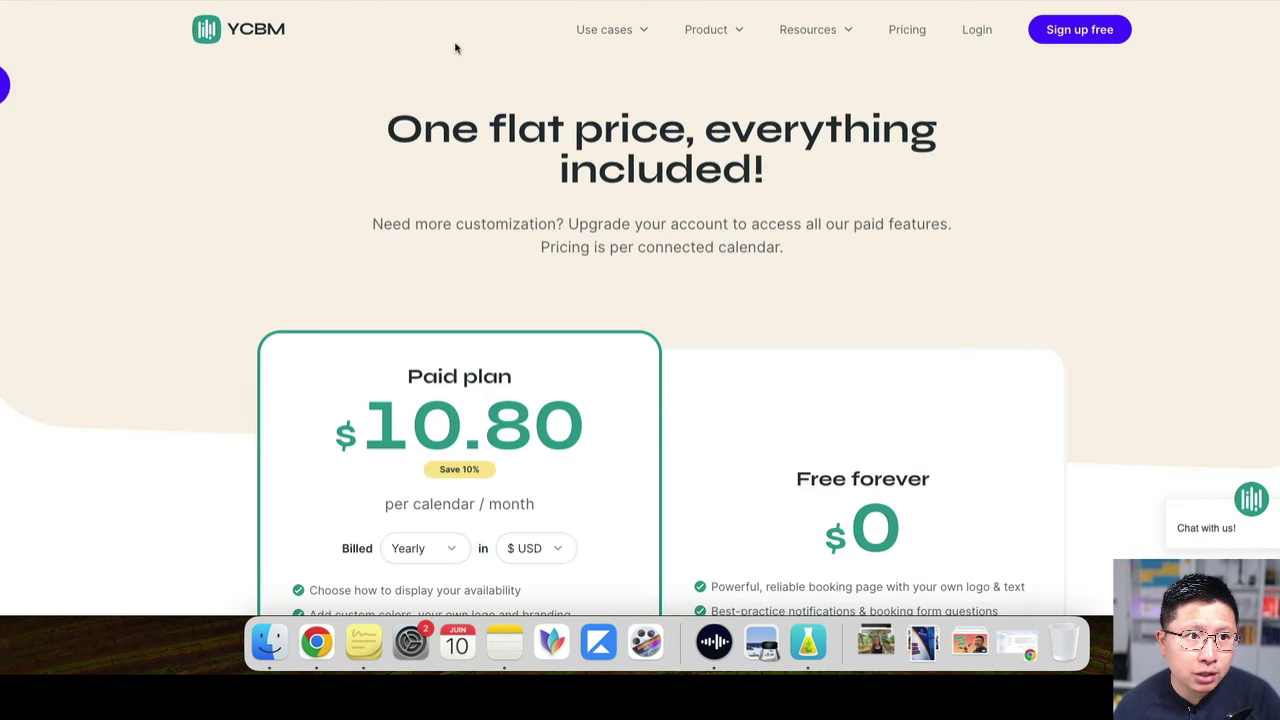
{"action": "scroll", "coordinate": [551, 277], "scroll_direction": "down", "scroll_amount": 3}
{"action": "scroll", "coordinate": [555, 275], "scroll_direction": "down", "scroll_amount": 4}
{"action": "scroll", "coordinate": [555, 275], "scroll_direction": "up", "scroll_amount": 3}
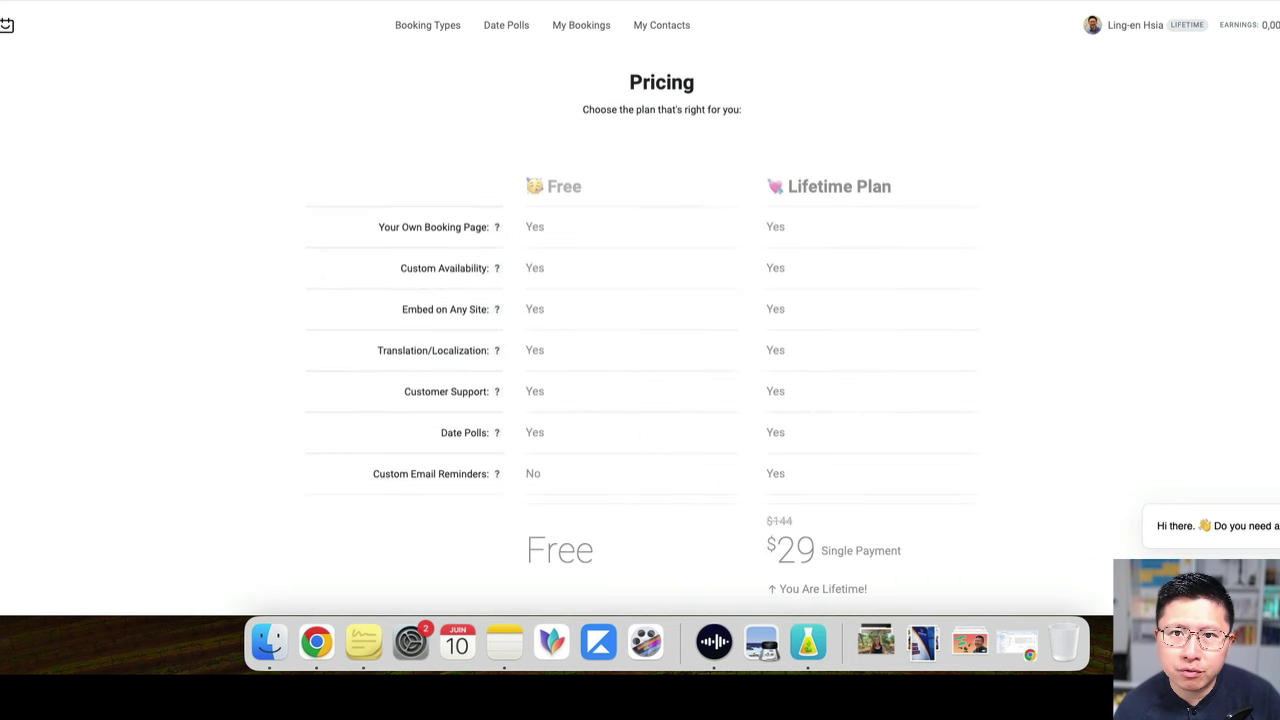
{"action": "scroll", "coordinate": [624, 364], "scroll_direction": "down", "scroll_amount": 5}
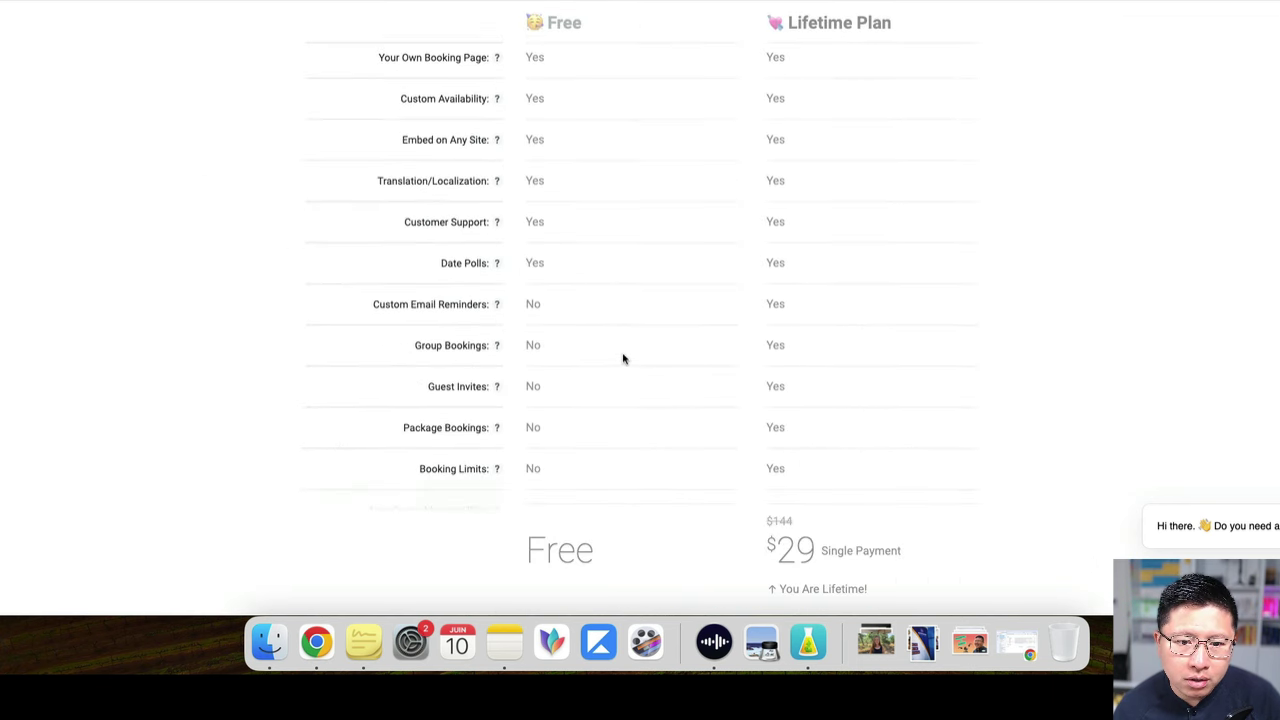
{"action": "scroll", "coordinate": [574, 230], "scroll_direction": "up", "scroll_amount": 6}
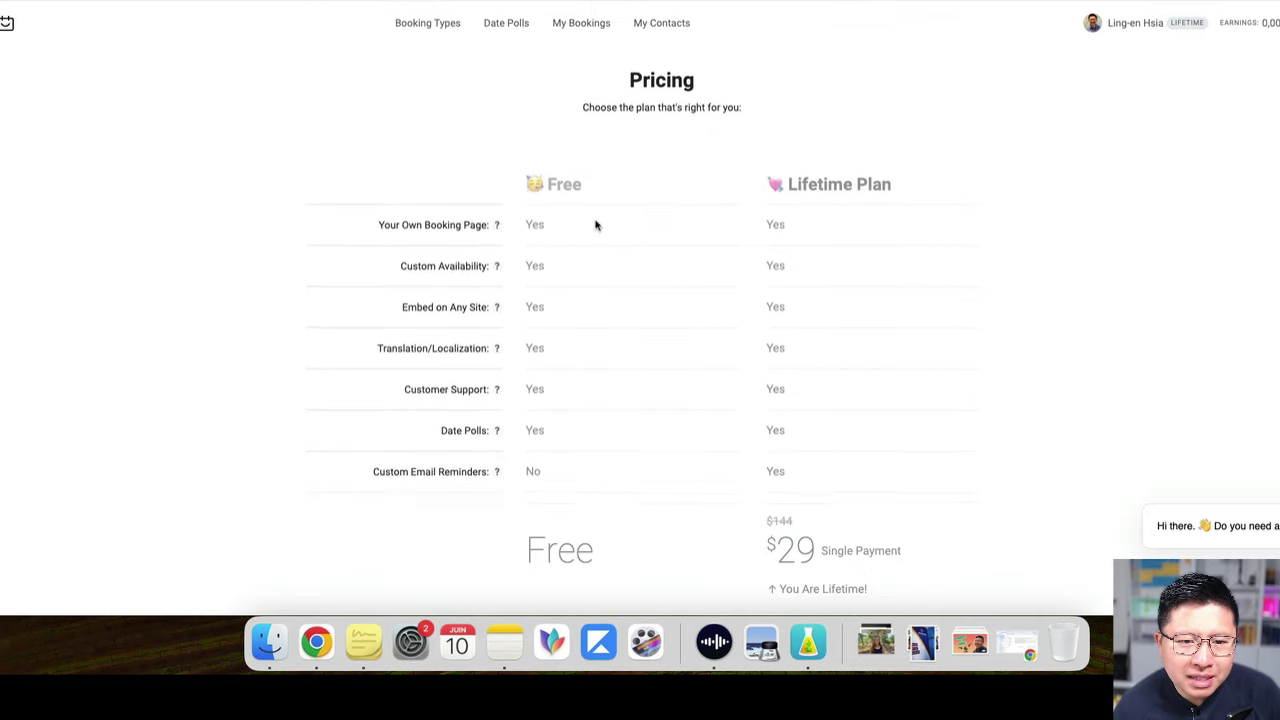
{"action": "scroll", "coordinate": [594, 226], "scroll_direction": "down", "scroll_amount": 5}
{"action": "scroll", "coordinate": [596, 229], "scroll_direction": "up", "scroll_amount": 6}
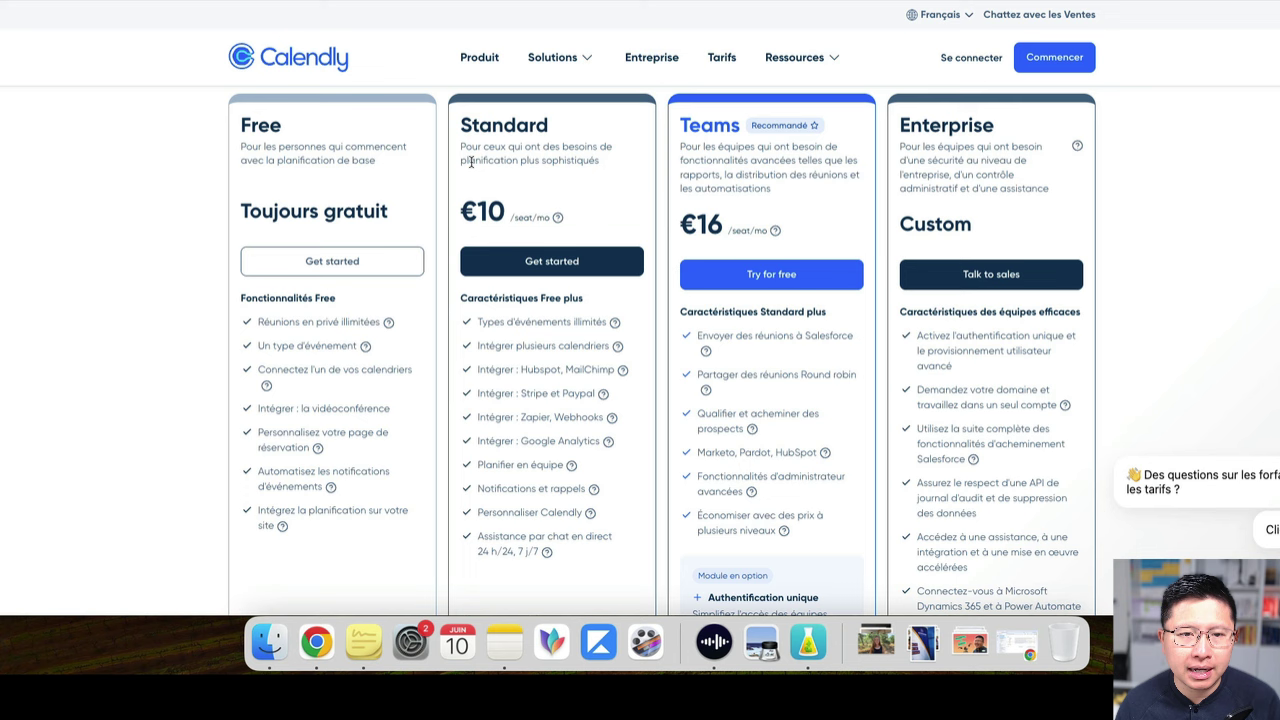
{"action": "scroll", "coordinate": [390, 290], "scroll_direction": "down", "scroll_amount": 1}
{"action": "scroll", "coordinate": [397, 273], "scroll_direction": "up", "scroll_amount": 1}
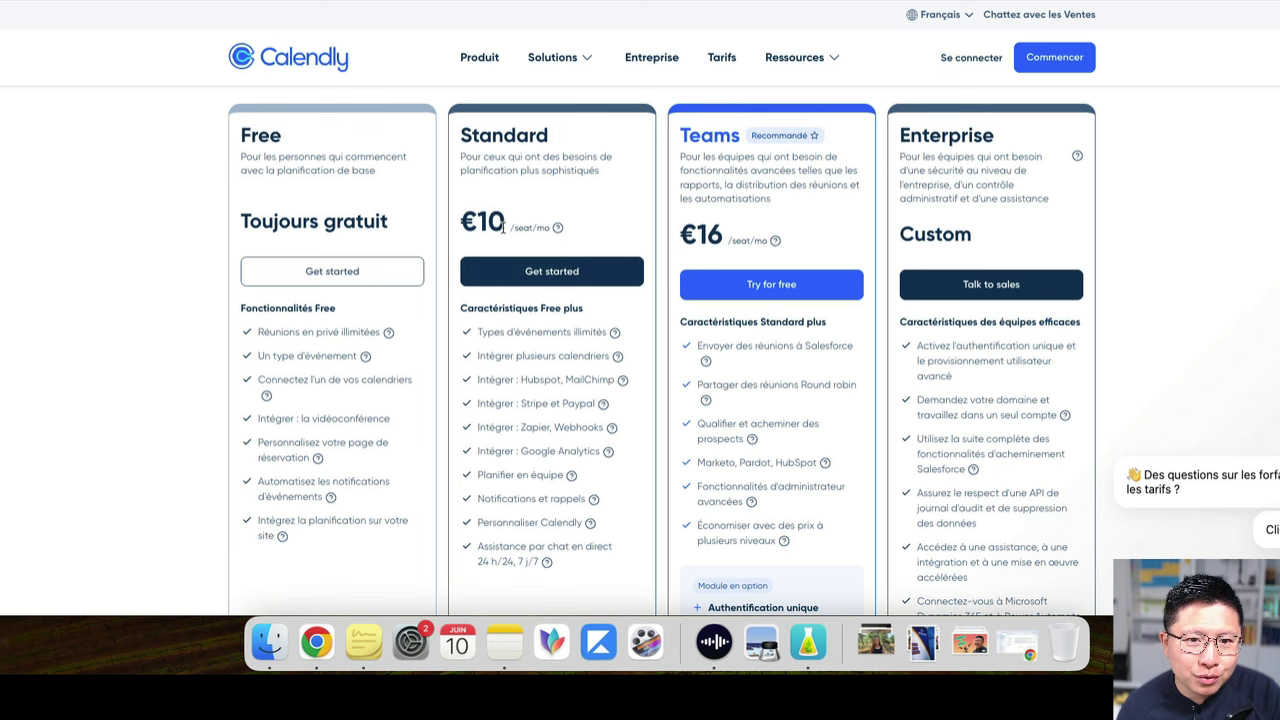
{"action": "left_click_drag", "start_coordinate": [463, 222], "coordinate": [571, 233]}
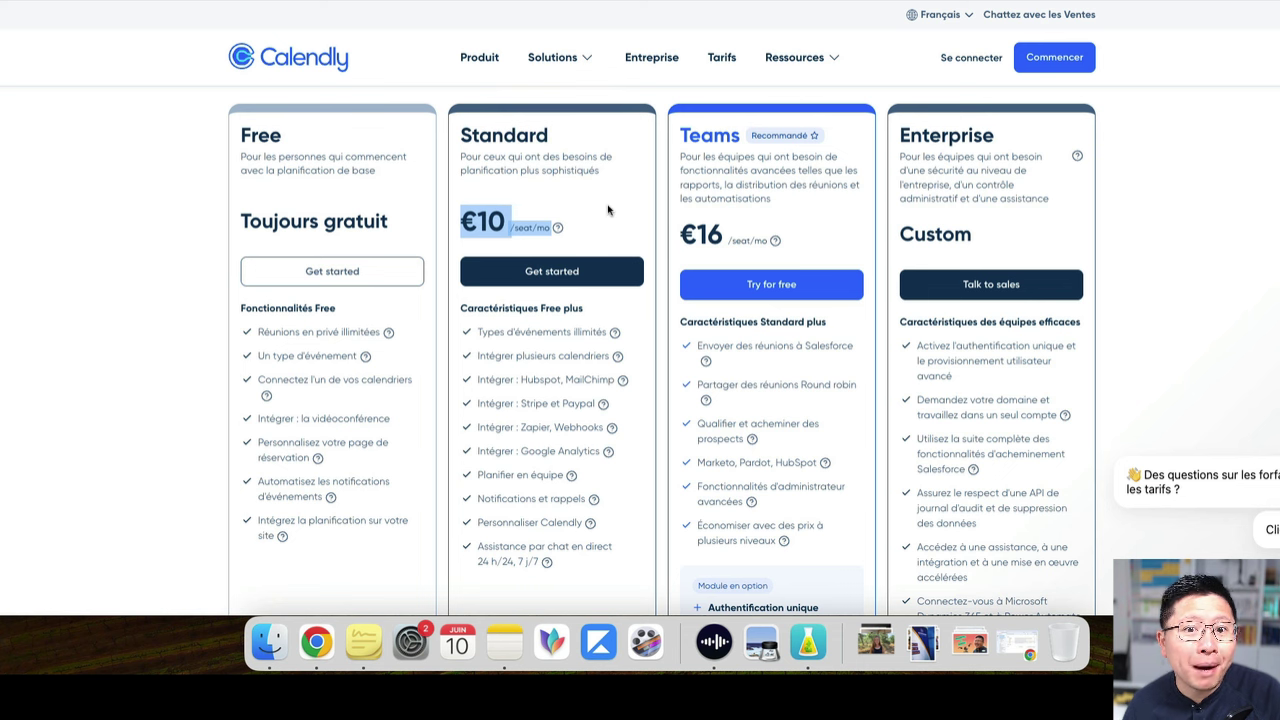
{"action": "left_click", "coordinate": [595, 189]}
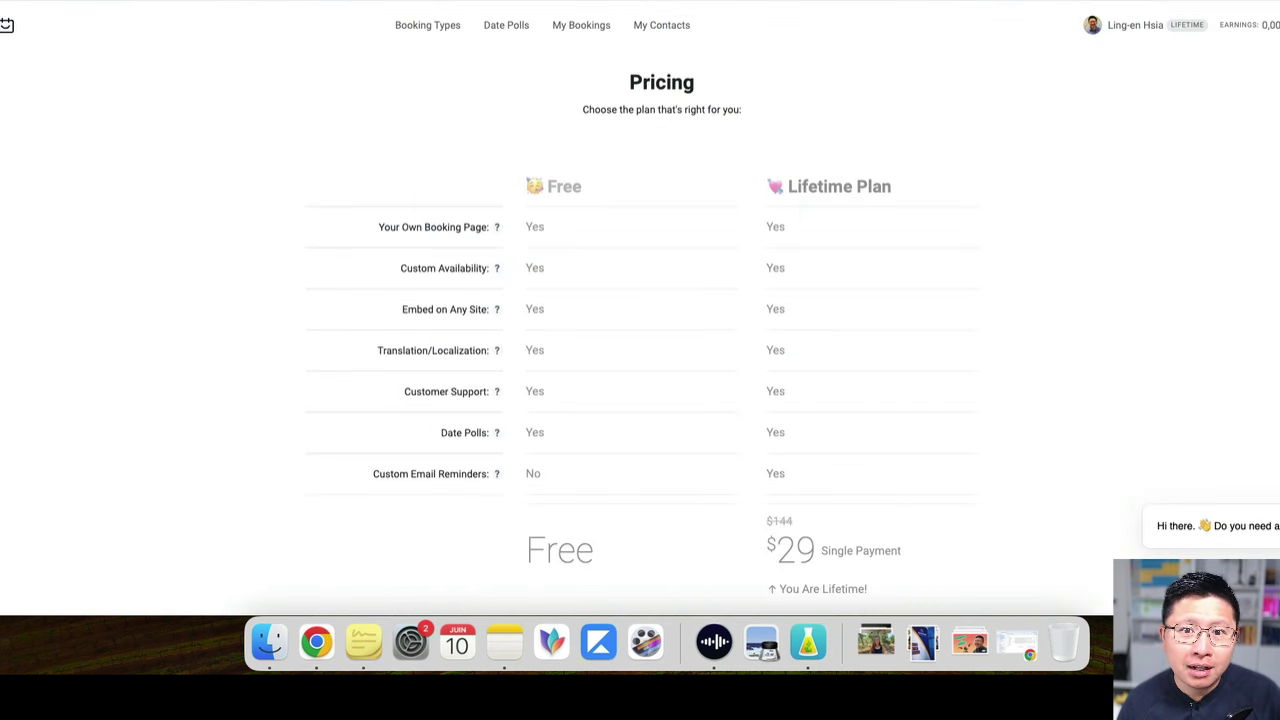
{"action": "scroll", "coordinate": [846, 206], "scroll_direction": "down", "scroll_amount": 5}
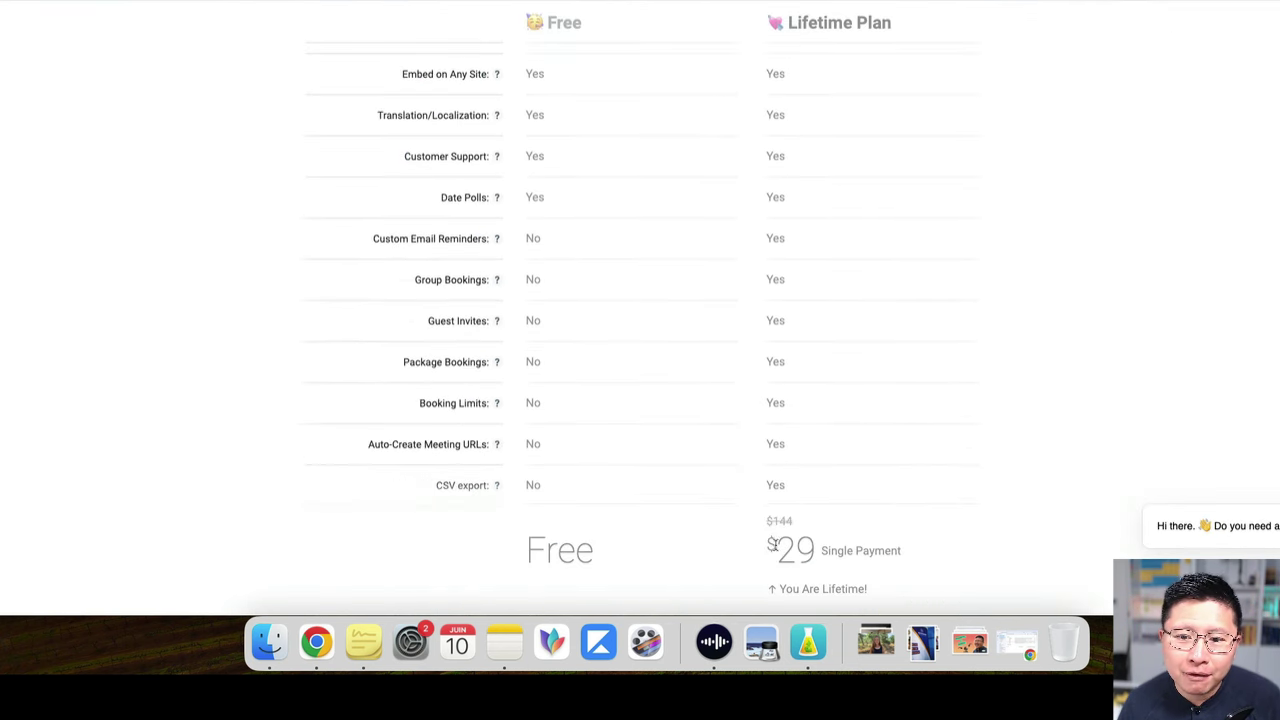
{"action": "left_click_drag", "start_coordinate": [772, 543], "coordinate": [823, 543]}
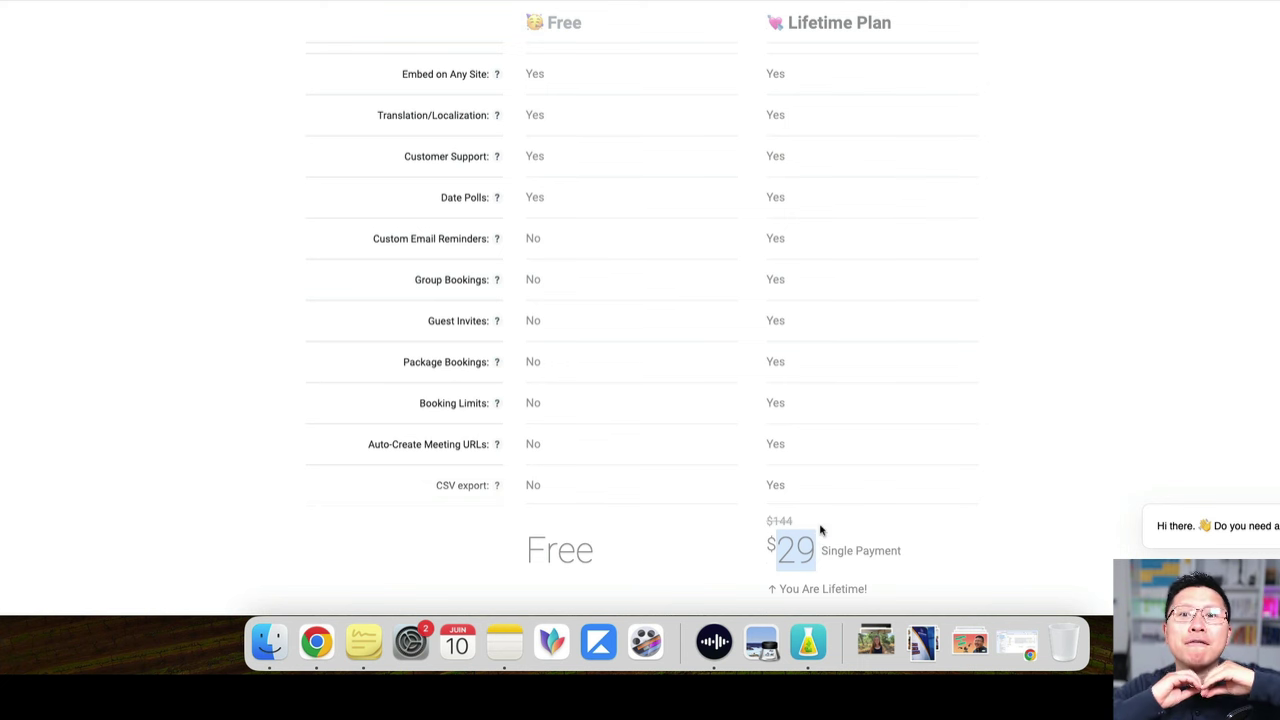
{"action": "left_click_drag", "start_coordinate": [884, 594], "coordinate": [769, 586]}
{"action": "left_click", "coordinate": [768, 566]}
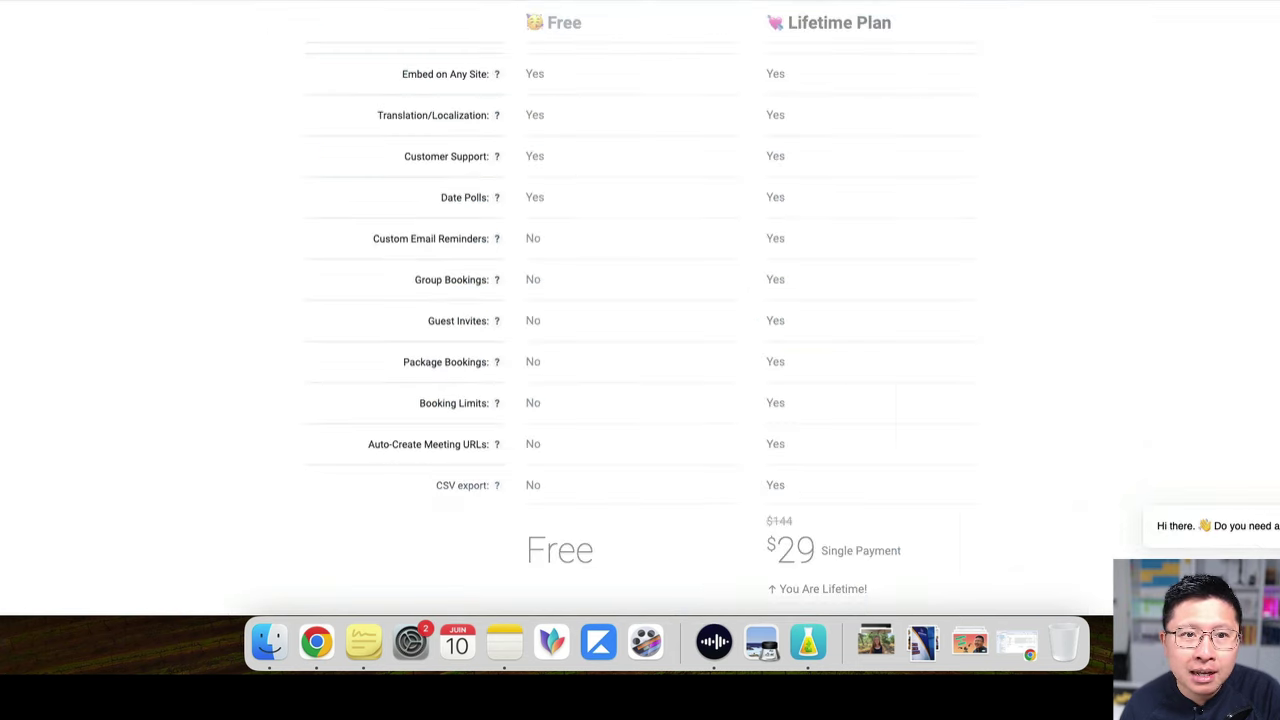
{"action": "scroll", "coordinate": [911, 255], "scroll_direction": "up", "scroll_amount": 3}
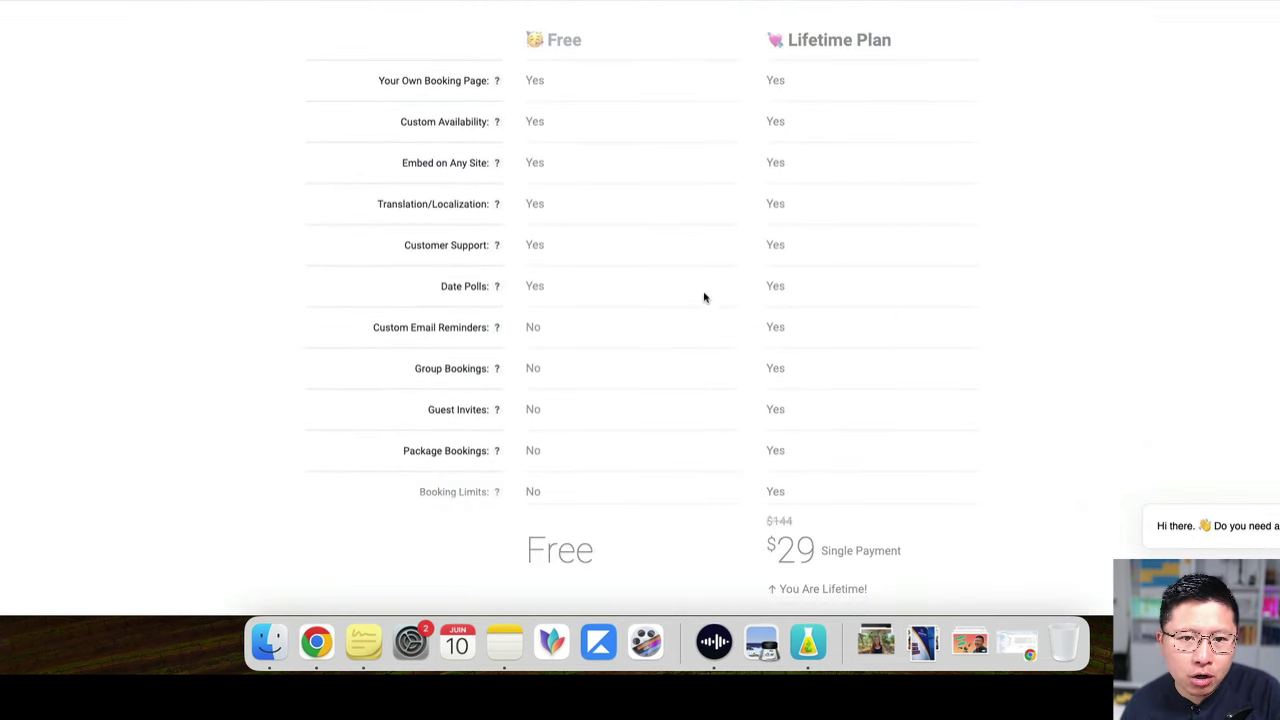
{"action": "scroll", "coordinate": [703, 292], "scroll_direction": "up", "scroll_amount": 5}
{"action": "scroll", "coordinate": [660, 240], "scroll_direction": "down", "scroll_amount": 5}
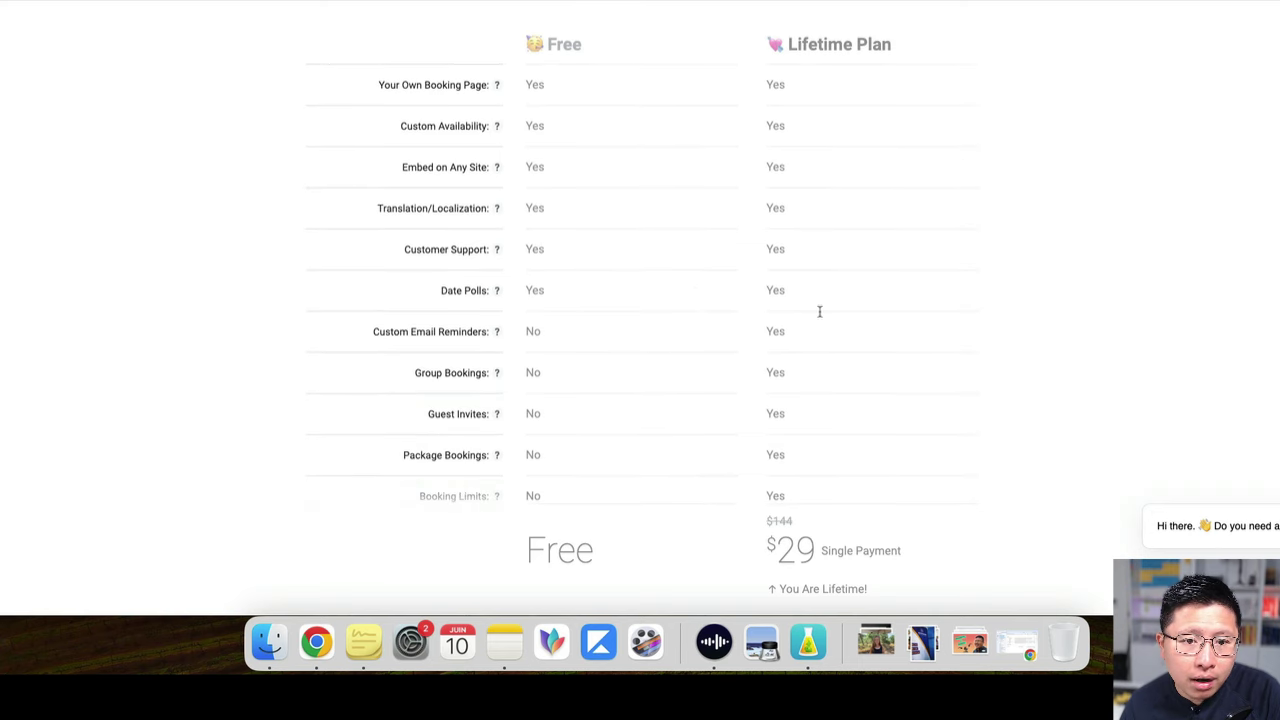
{"action": "scroll", "coordinate": [756, 318], "scroll_direction": "down", "scroll_amount": 5}
{"action": "scroll", "coordinate": [800, 290], "scroll_direction": "up", "scroll_amount": 8}
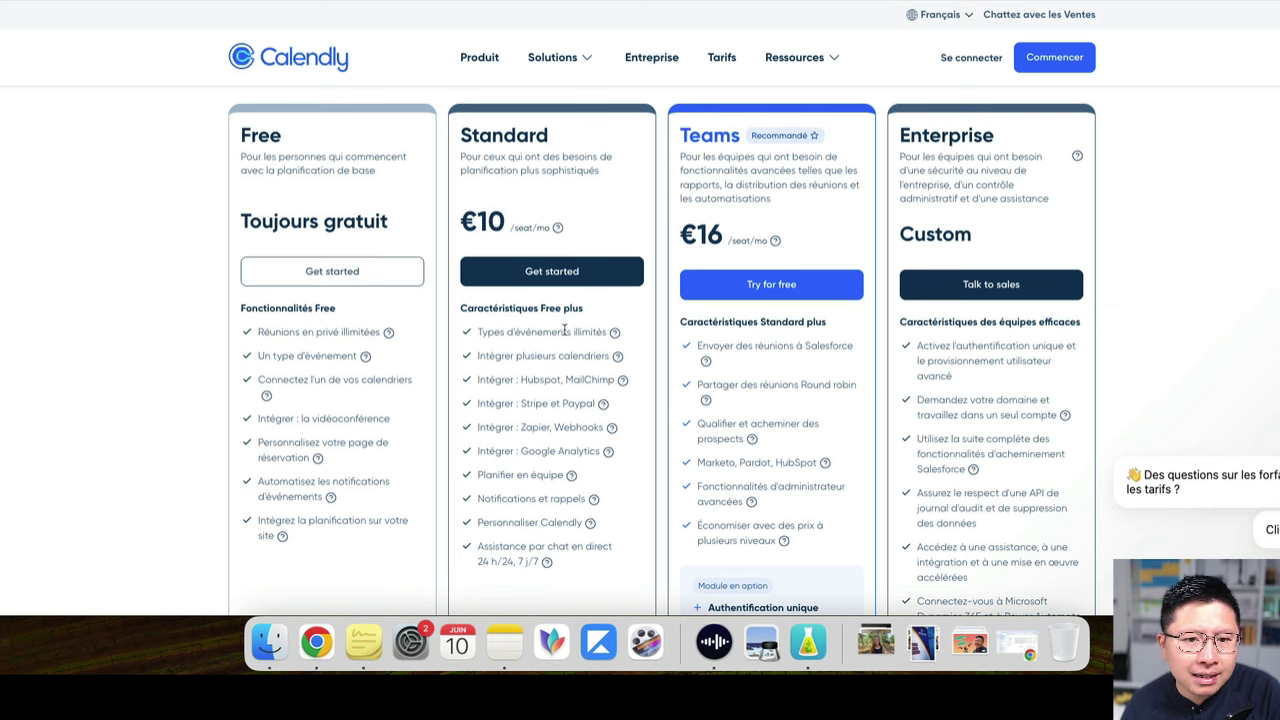
{"action": "scroll", "coordinate": [565, 331], "scroll_direction": "down", "scroll_amount": 1}
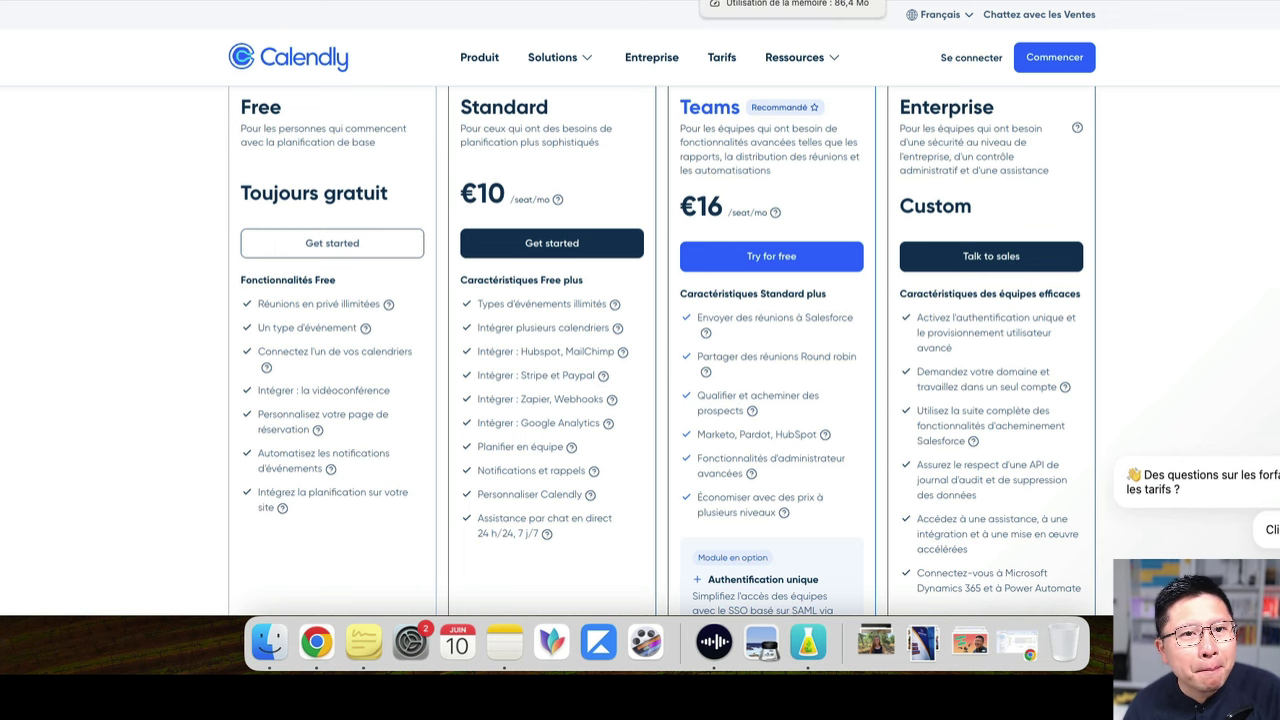
{"action": "left_click", "coordinate": [760, 6]}
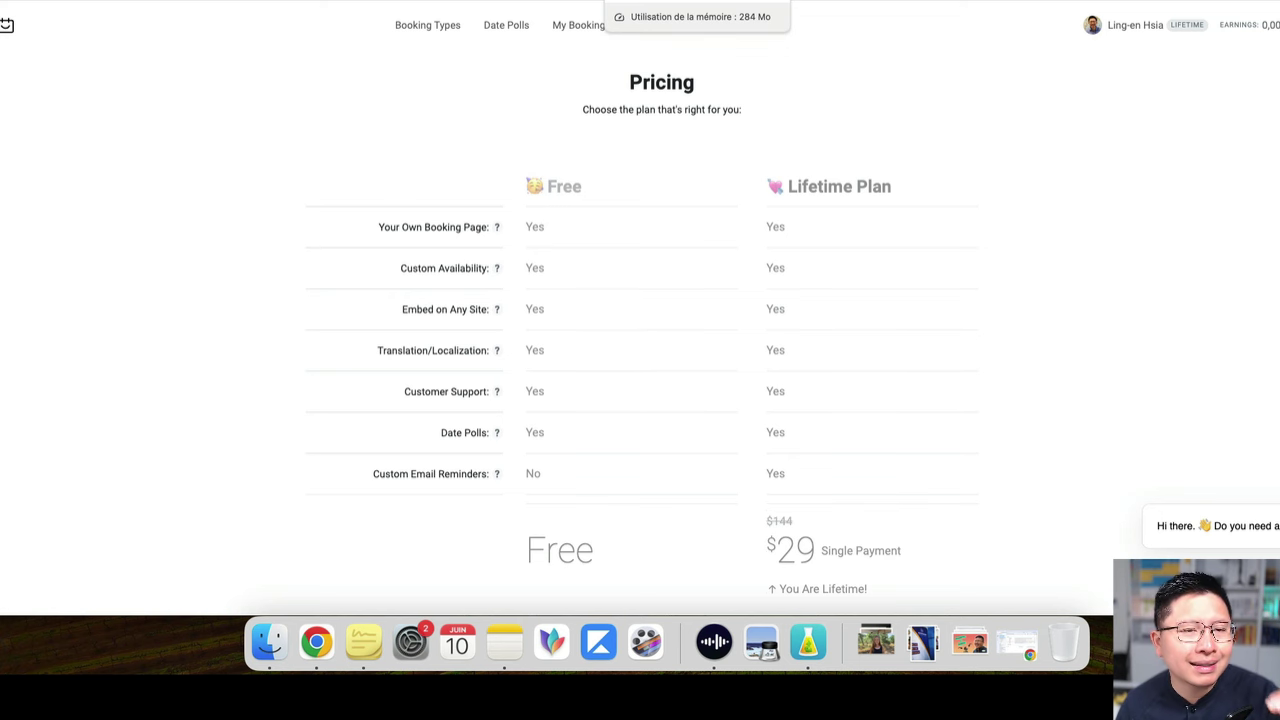
{"action": "left_click", "coordinate": [690, 1]}
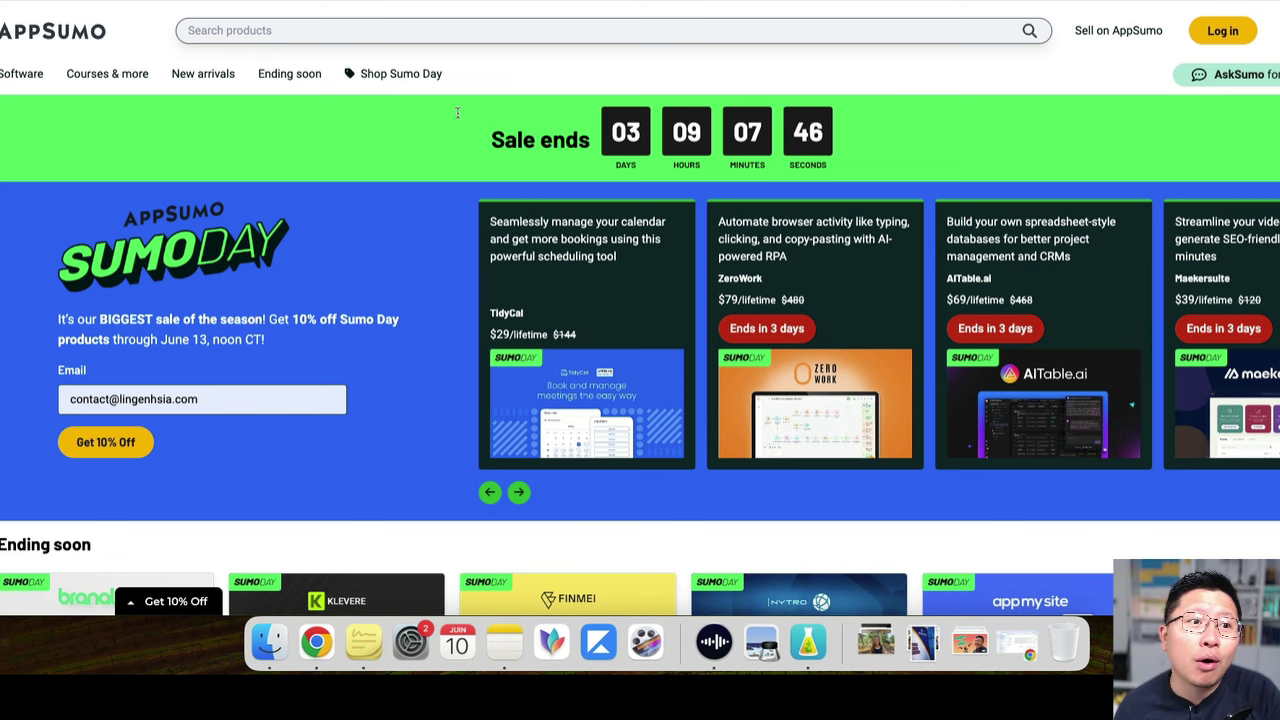
{"action": "key", "text": "ctrl+shift+Tab"}
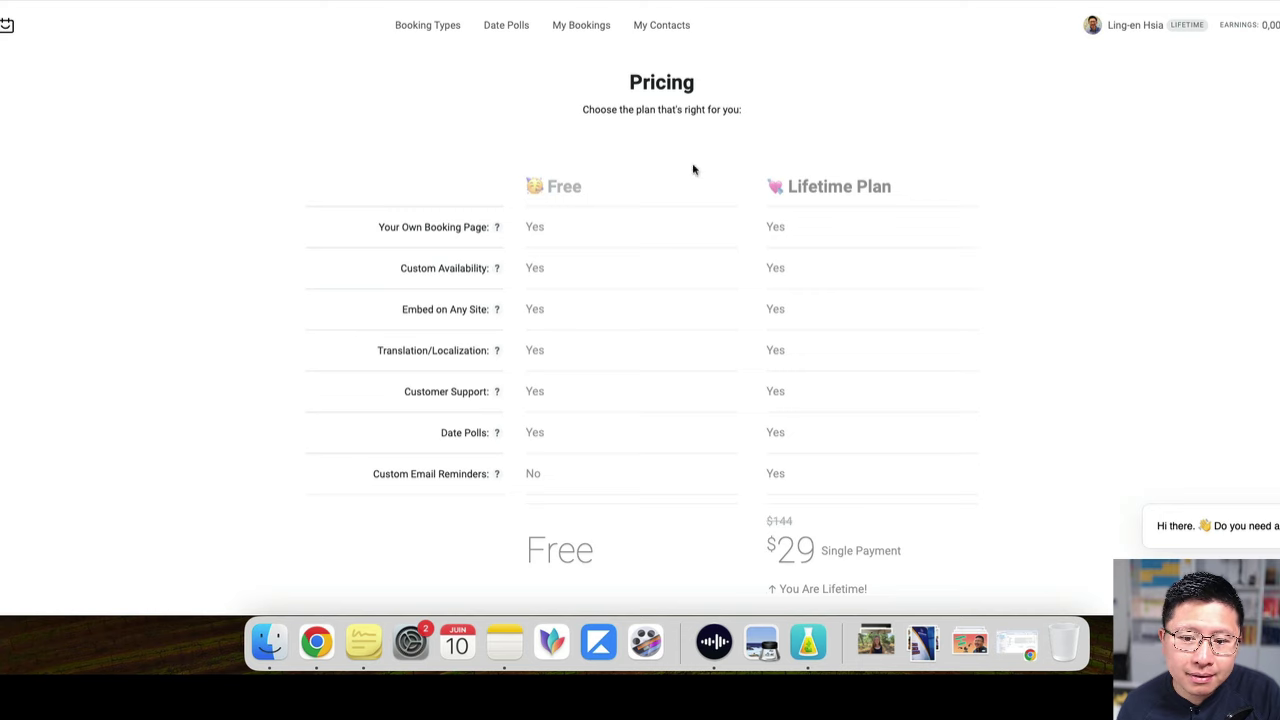
{"action": "scroll", "coordinate": [693, 169], "scroll_direction": "down", "scroll_amount": 10}
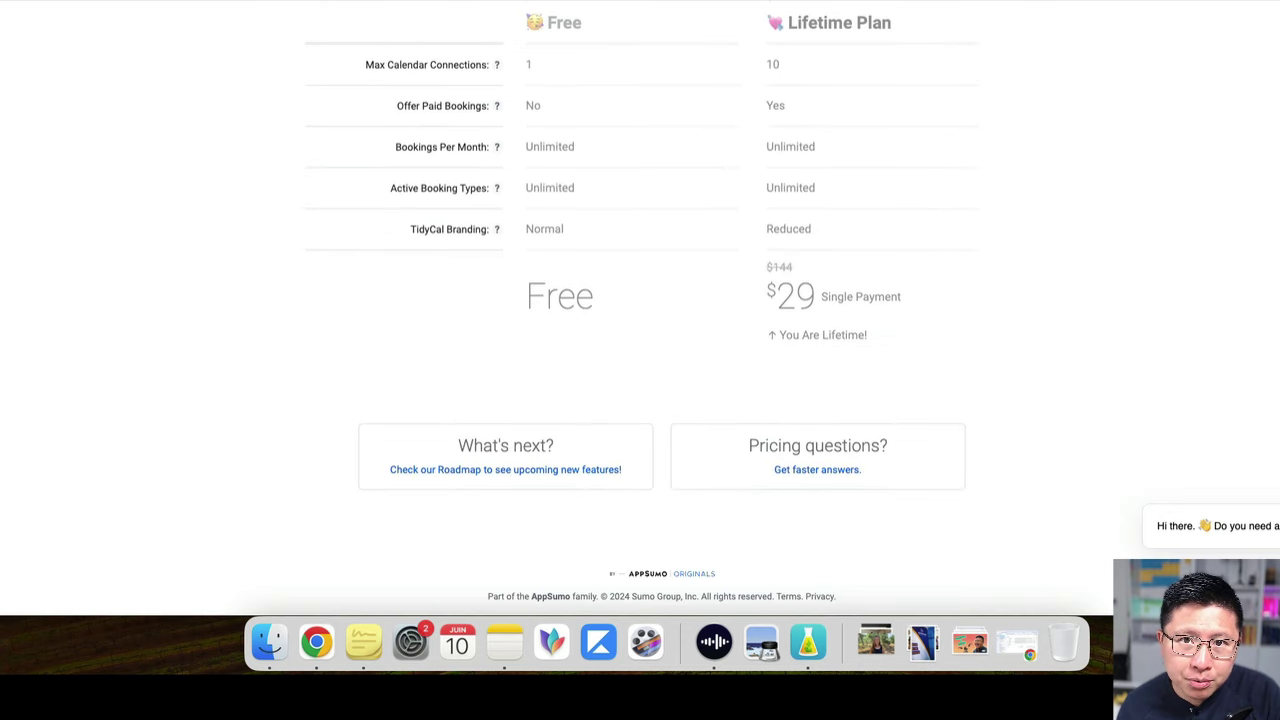
{"action": "scroll", "coordinate": [894, 83], "scroll_direction": "up", "scroll_amount": 10}
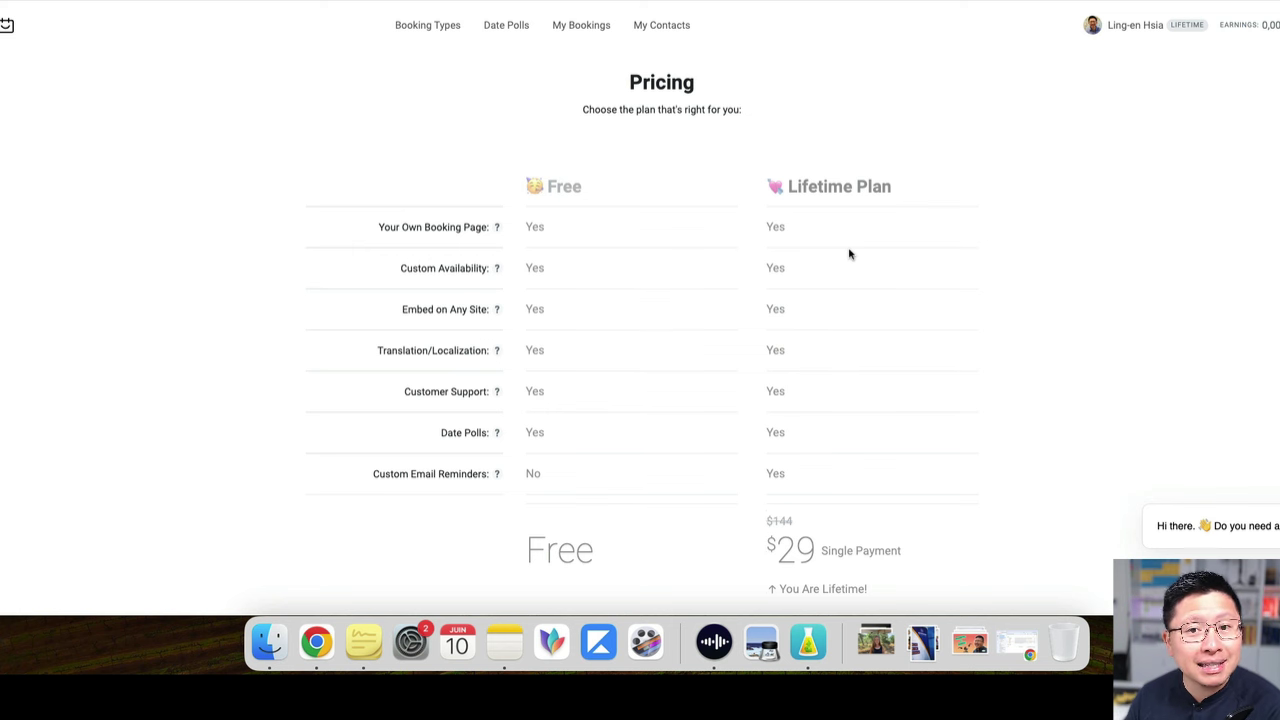
{"action": "scroll", "coordinate": [876, 148], "scroll_direction": "down", "scroll_amount": 10}
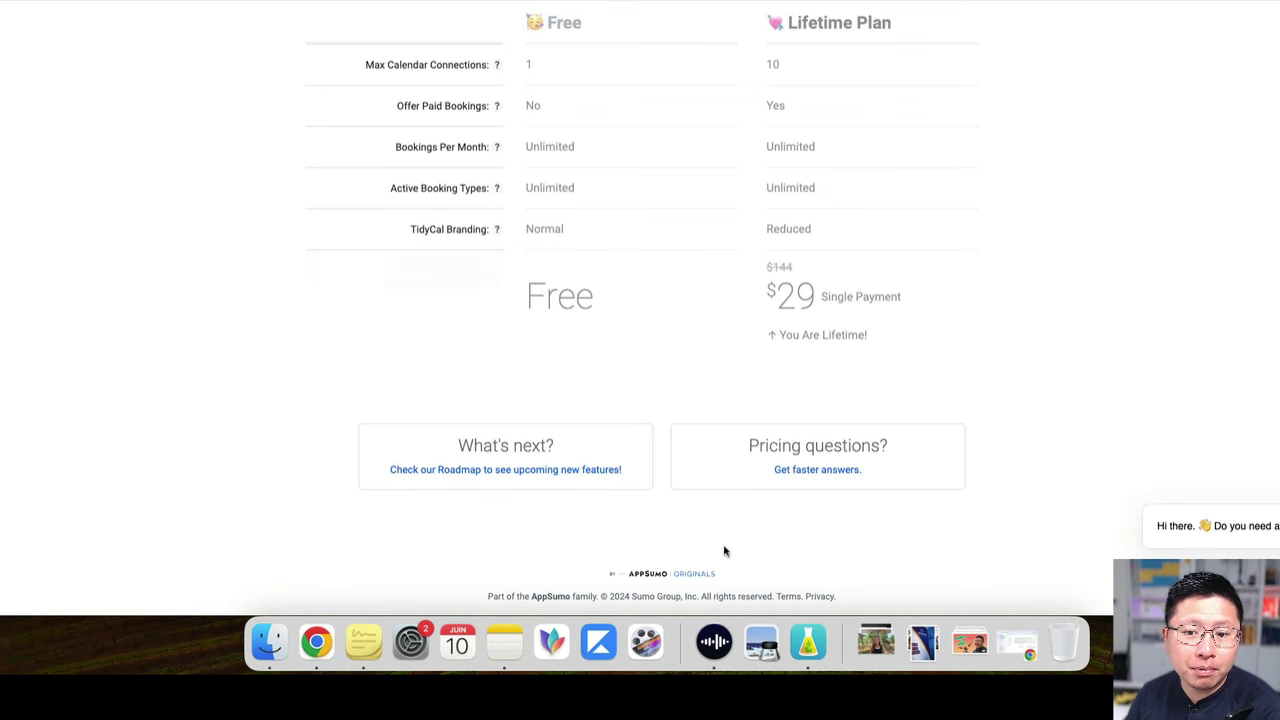
{"action": "scroll", "coordinate": [749, 240], "scroll_direction": "up", "scroll_amount": 5}
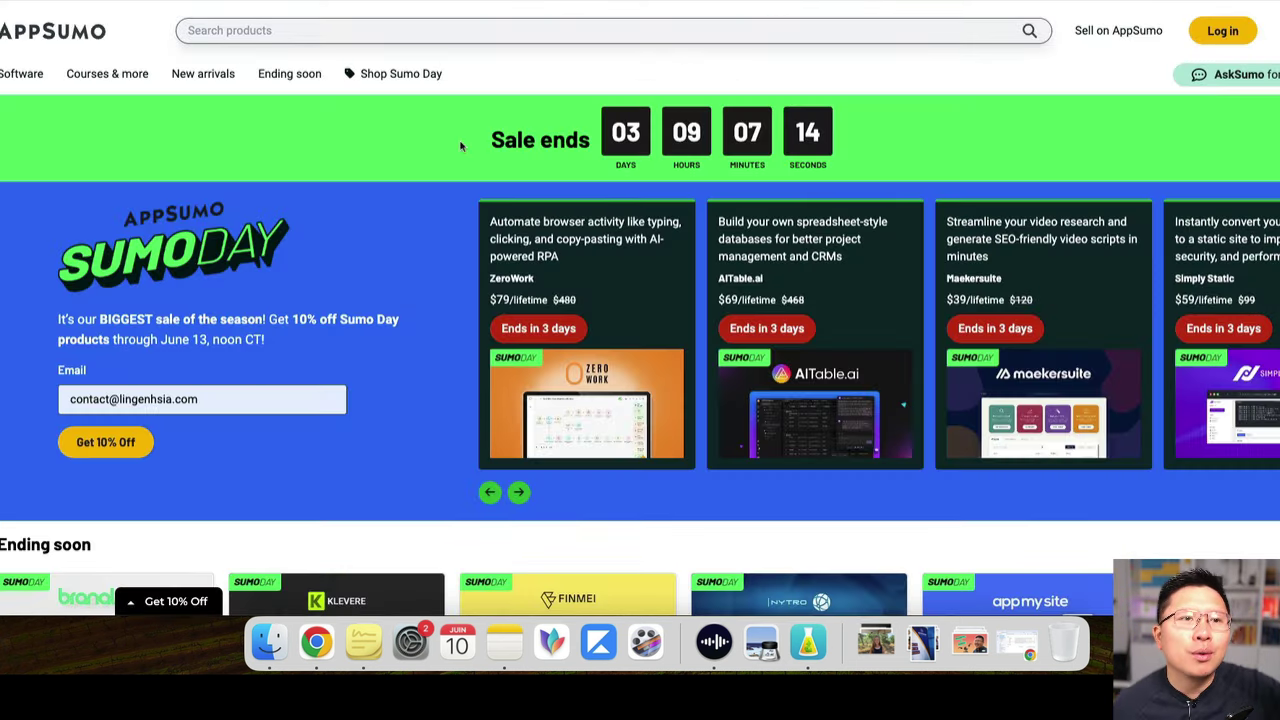
{"action": "scroll", "coordinate": [457, 143], "scroll_direction": "down", "scroll_amount": 3}
{"action": "scroll", "coordinate": [457, 143], "scroll_direction": "down", "scroll_amount": 15}
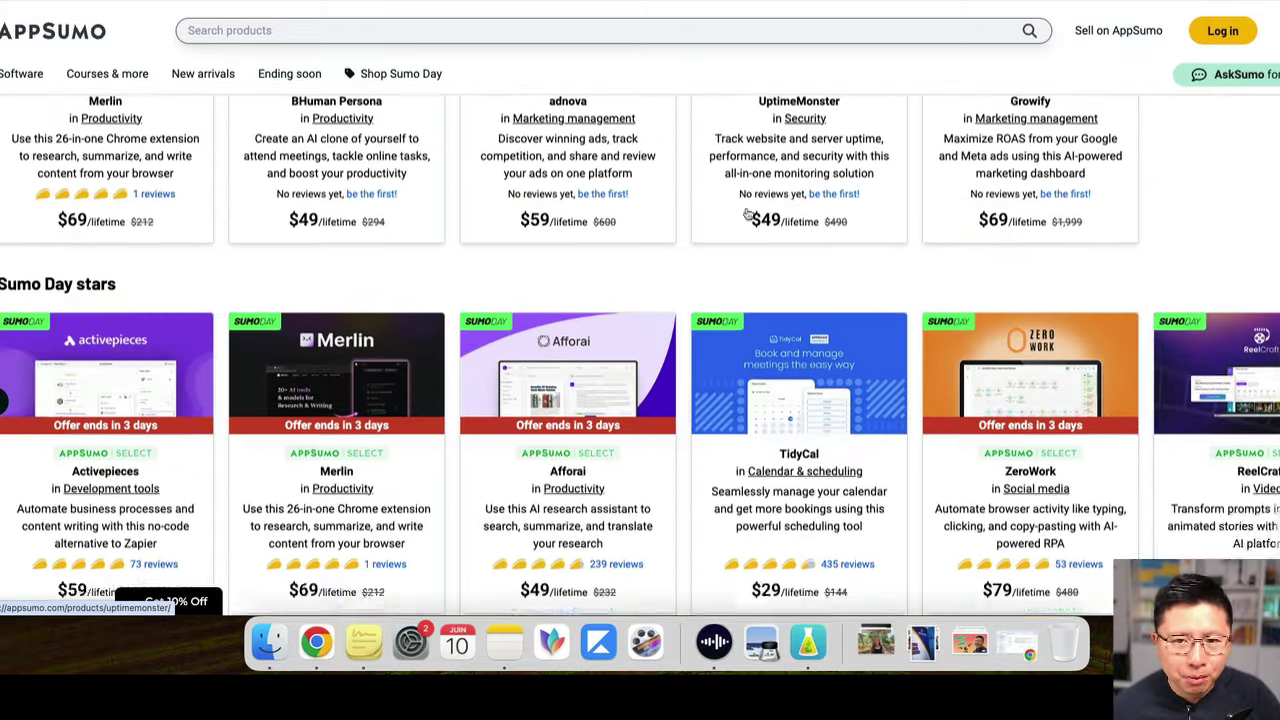
{"action": "scroll", "coordinate": [856, 240], "scroll_direction": "up", "scroll_amount": 15}
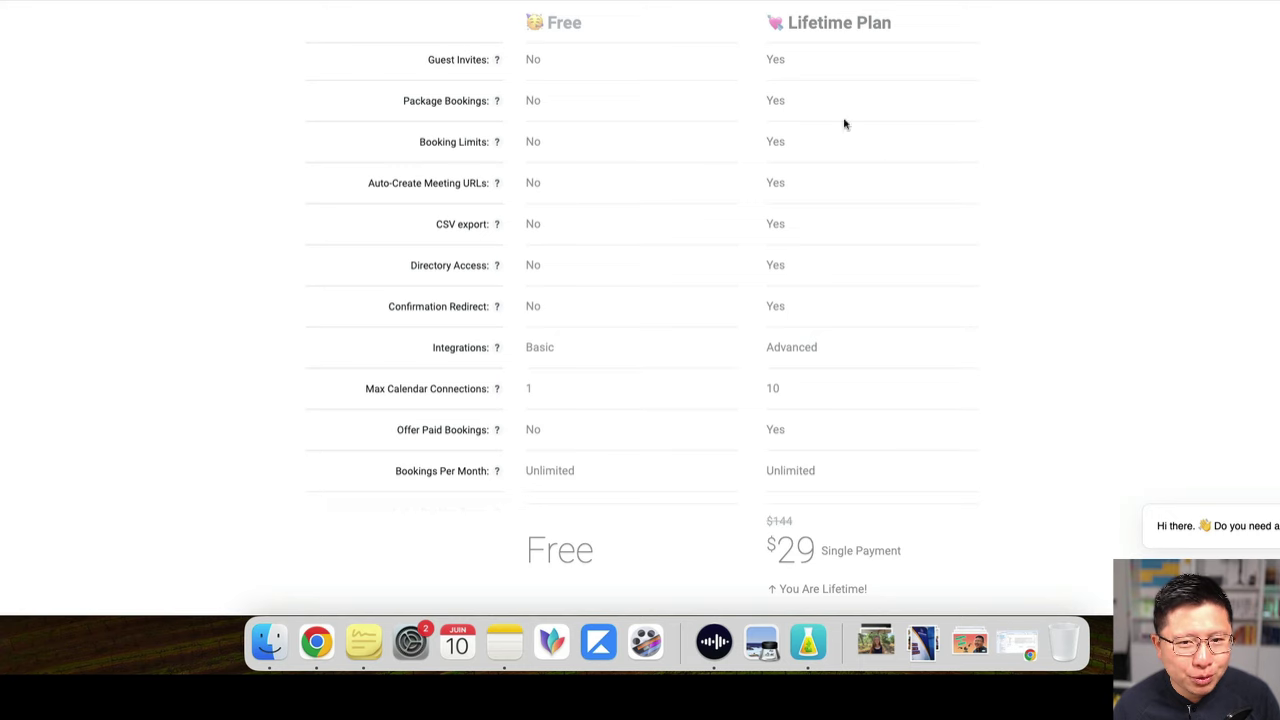
{"action": "scroll", "coordinate": [886, 163], "scroll_direction": "up", "scroll_amount": 10}
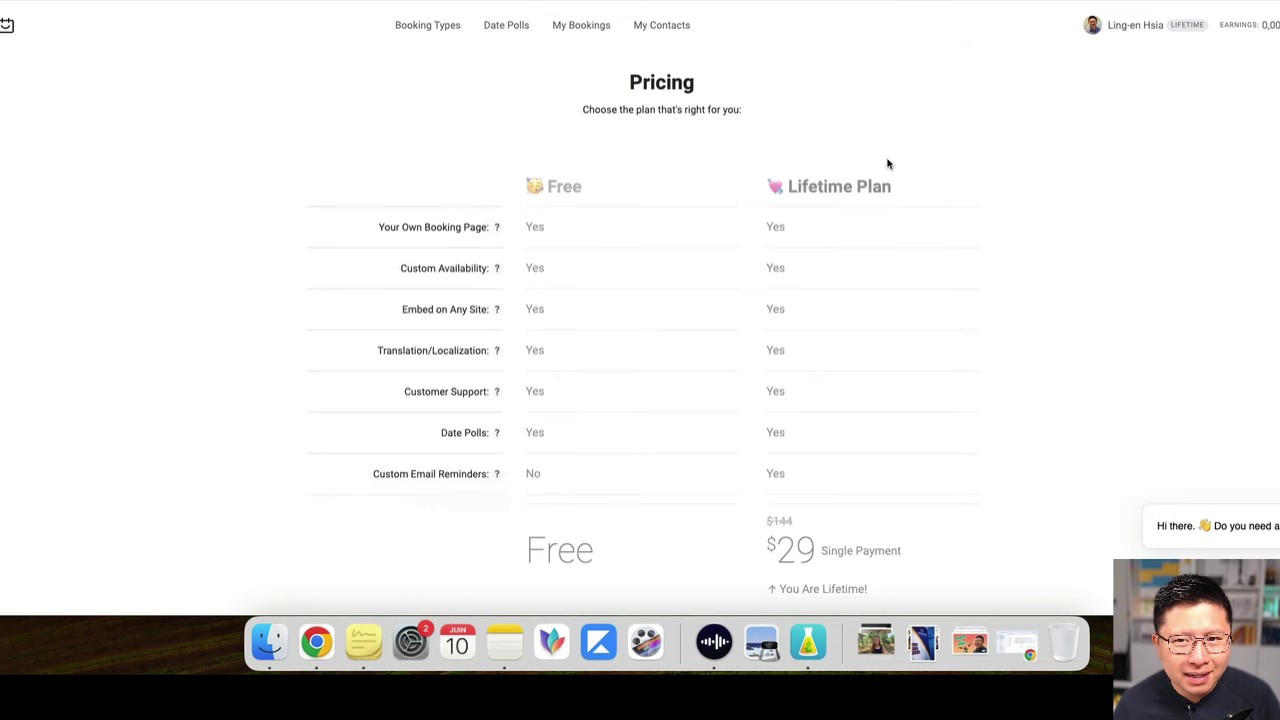
{"action": "scroll", "coordinate": [905, 163], "scroll_direction": "down", "scroll_amount": 4}
Scroll through TidyCal's plan pricing comparison before returning to booking types
{"action": "scroll", "coordinate": [905, 163], "scroll_direction": "down", "scroll_amount": 2}
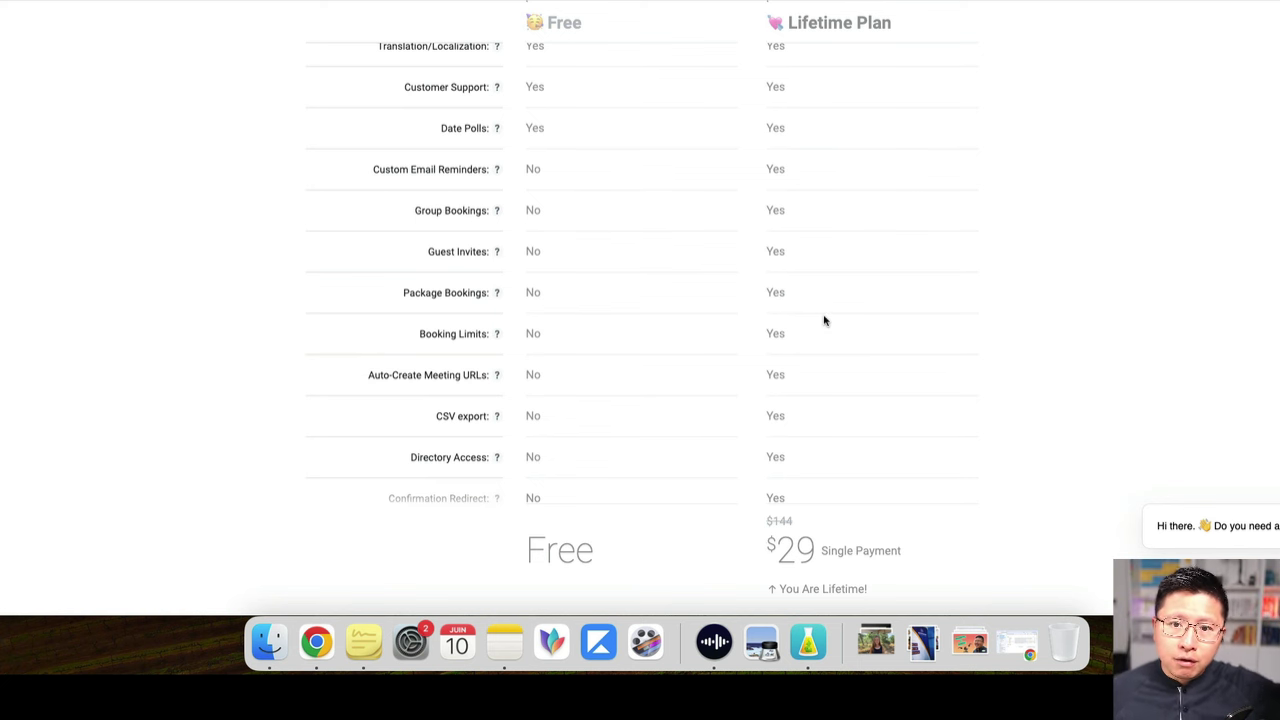
{"action": "scroll", "coordinate": [834, 317], "scroll_direction": "up", "scroll_amount": 5}
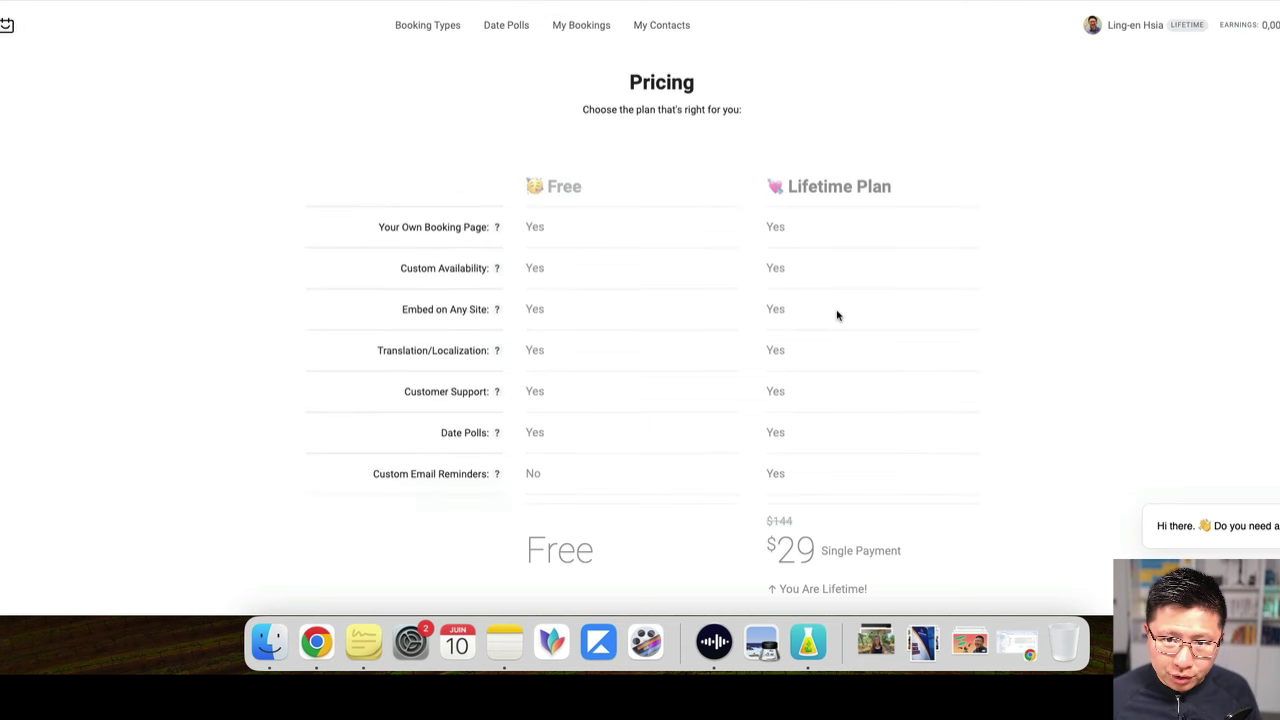
{"action": "scroll", "coordinate": [842, 295], "scroll_direction": "down", "scroll_amount": 3}
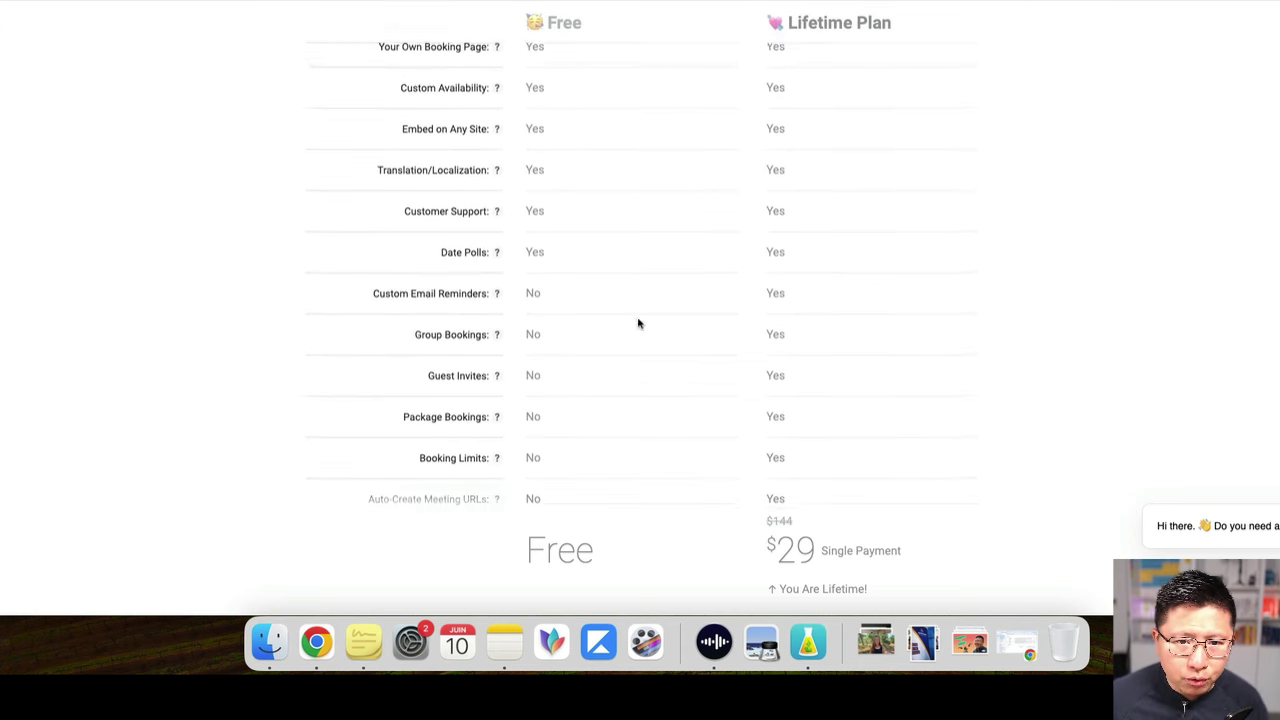
{"action": "scroll", "coordinate": [637, 323], "scroll_direction": "up", "scroll_amount": 3}
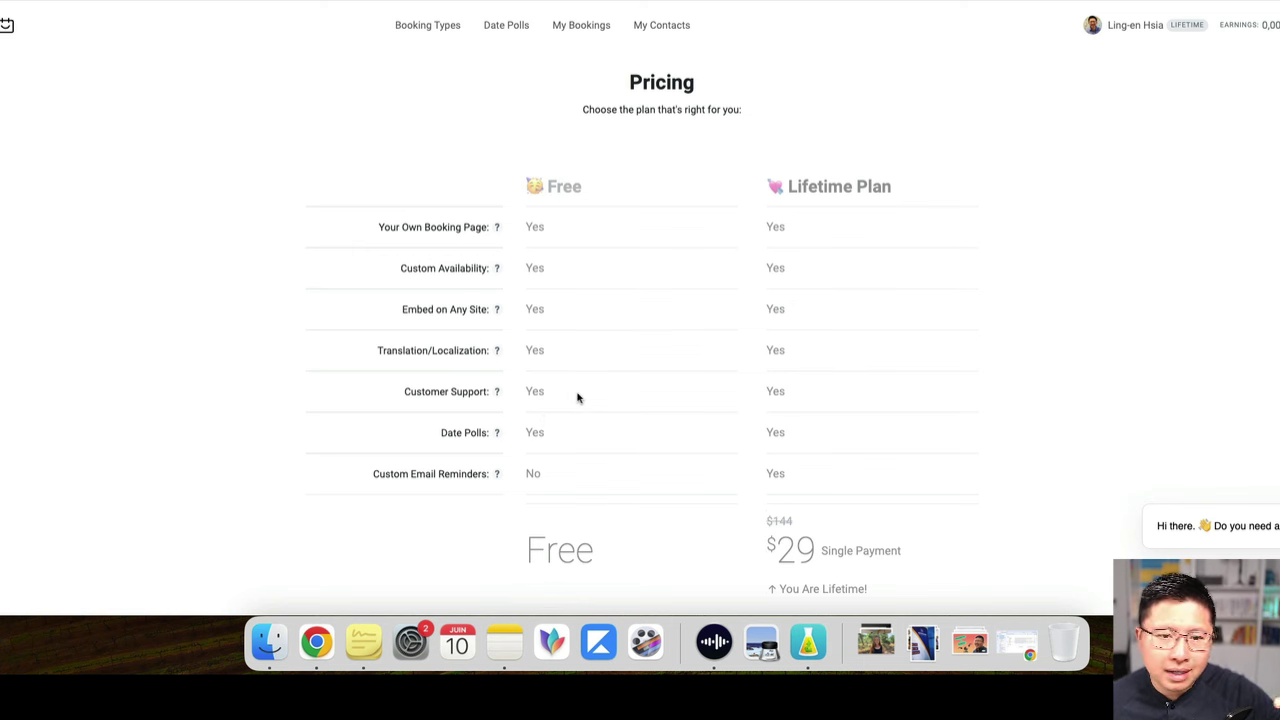
{"action": "scroll", "coordinate": [612, 362], "scroll_direction": "down", "scroll_amount": 3}
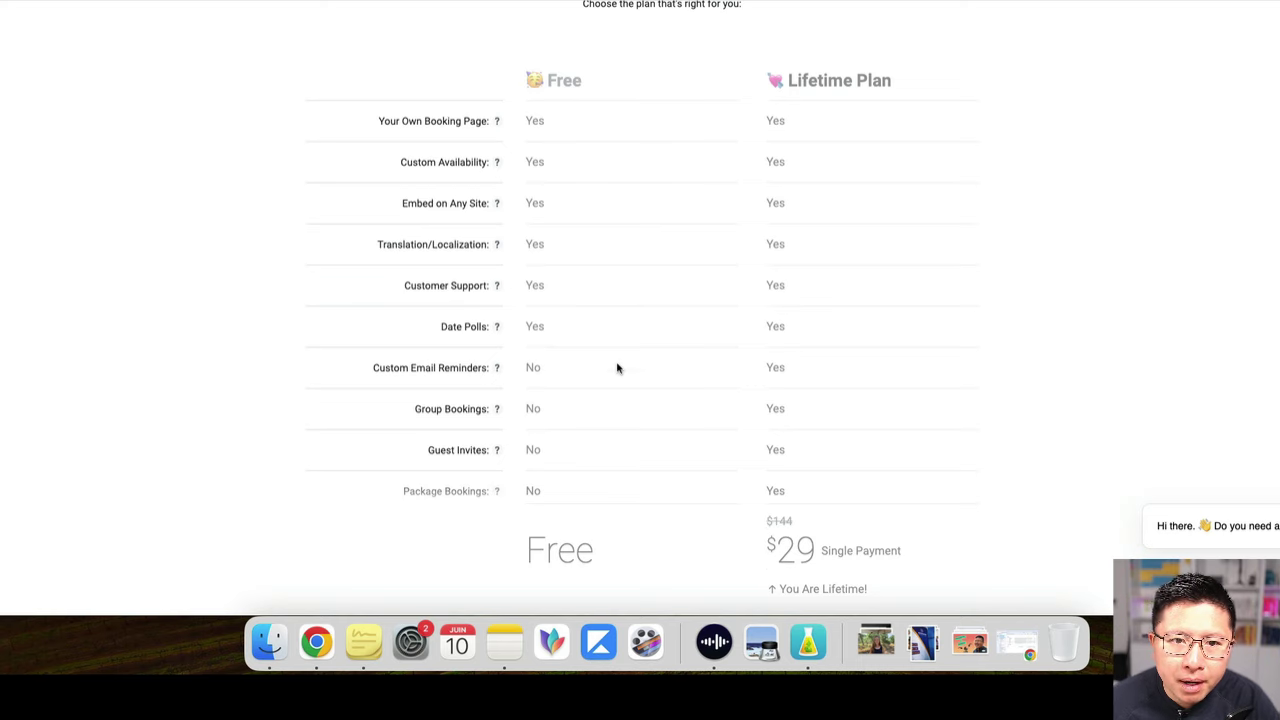
{"action": "scroll", "coordinate": [617, 368], "scroll_direction": "up", "scroll_amount": 3}
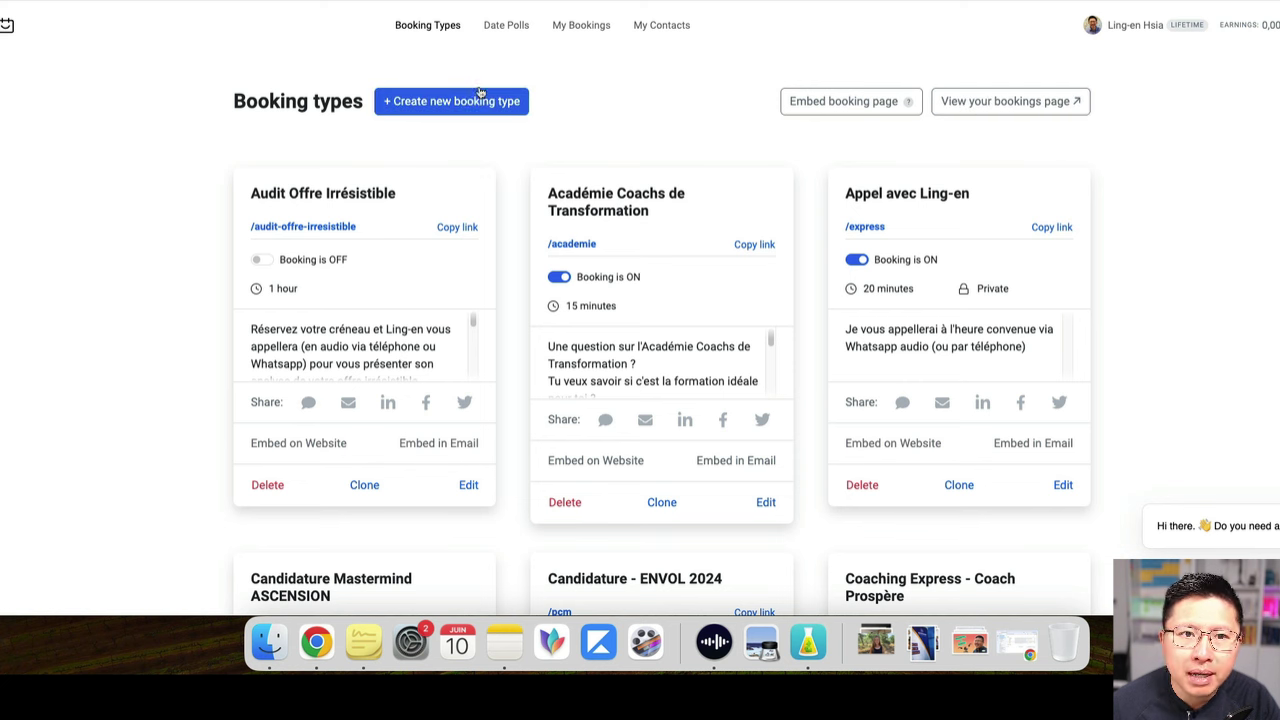
Start a new booking type, focus its Title field and look over the form fields
{"action": "left_click", "coordinate": [477, 101]}
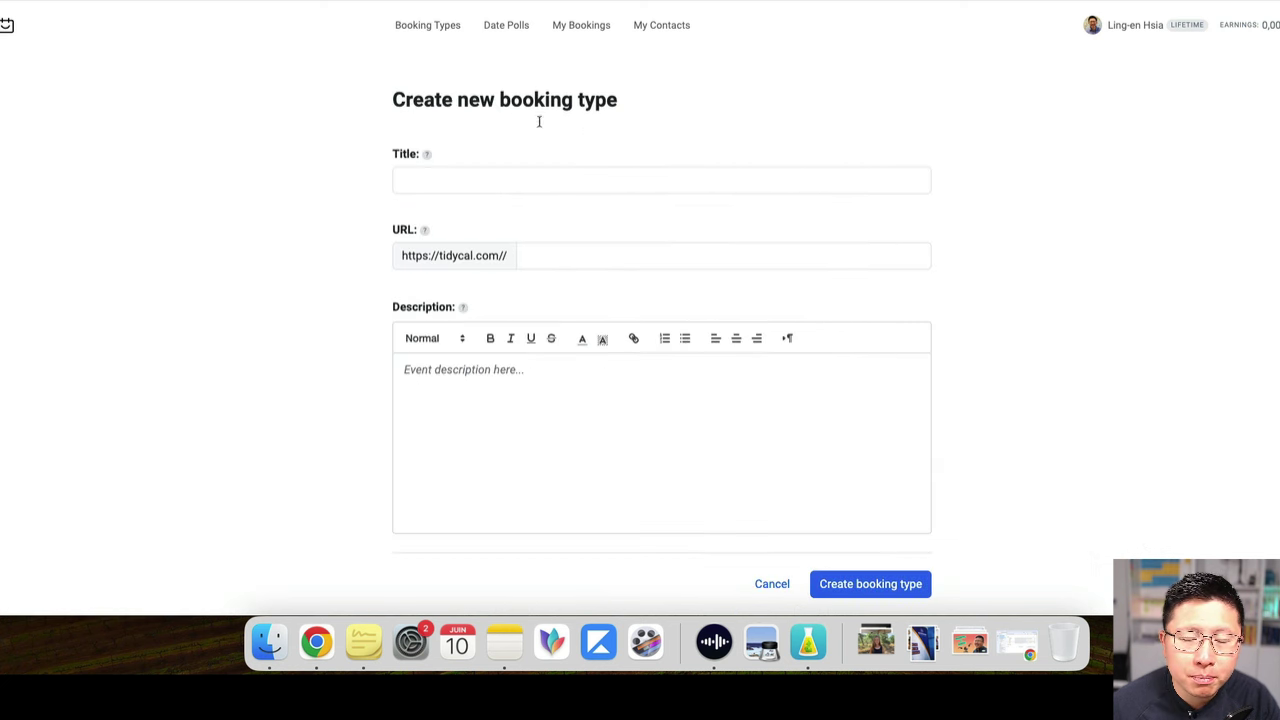
{"action": "left_click", "coordinate": [659, 172]}
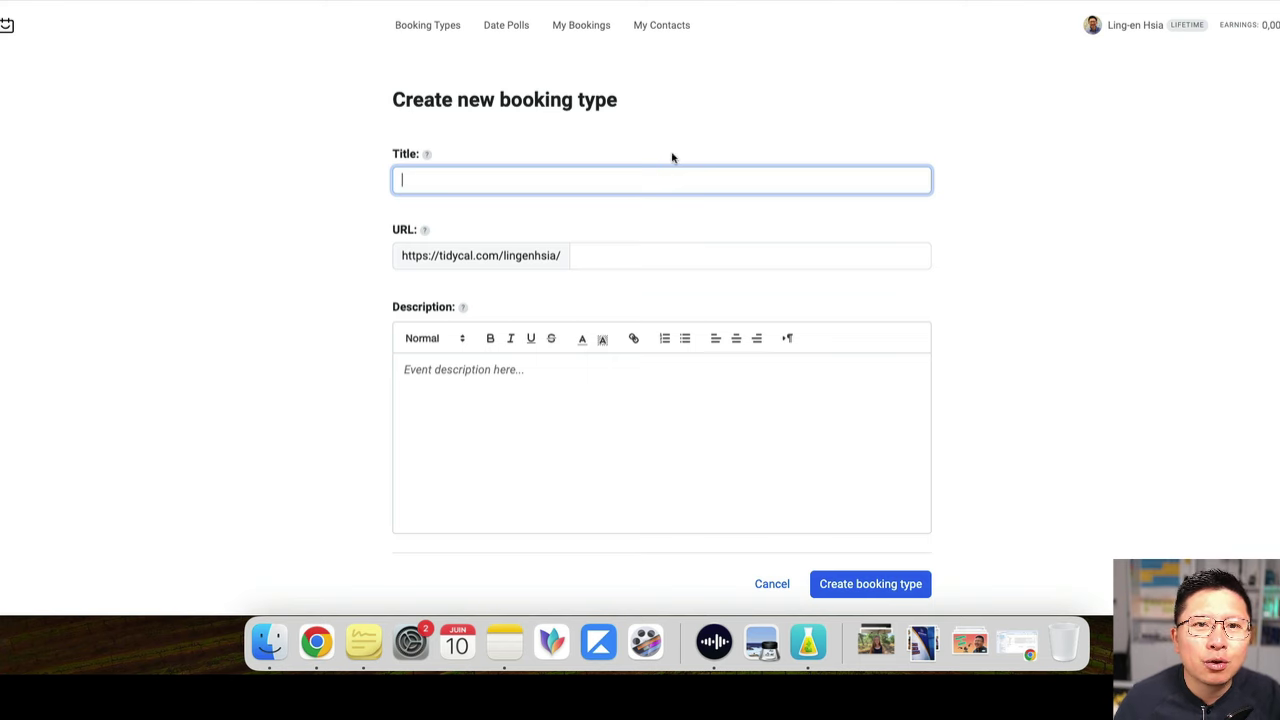
{"action": "scroll", "coordinate": [837, 192], "scroll_direction": "down", "scroll_amount": 10}
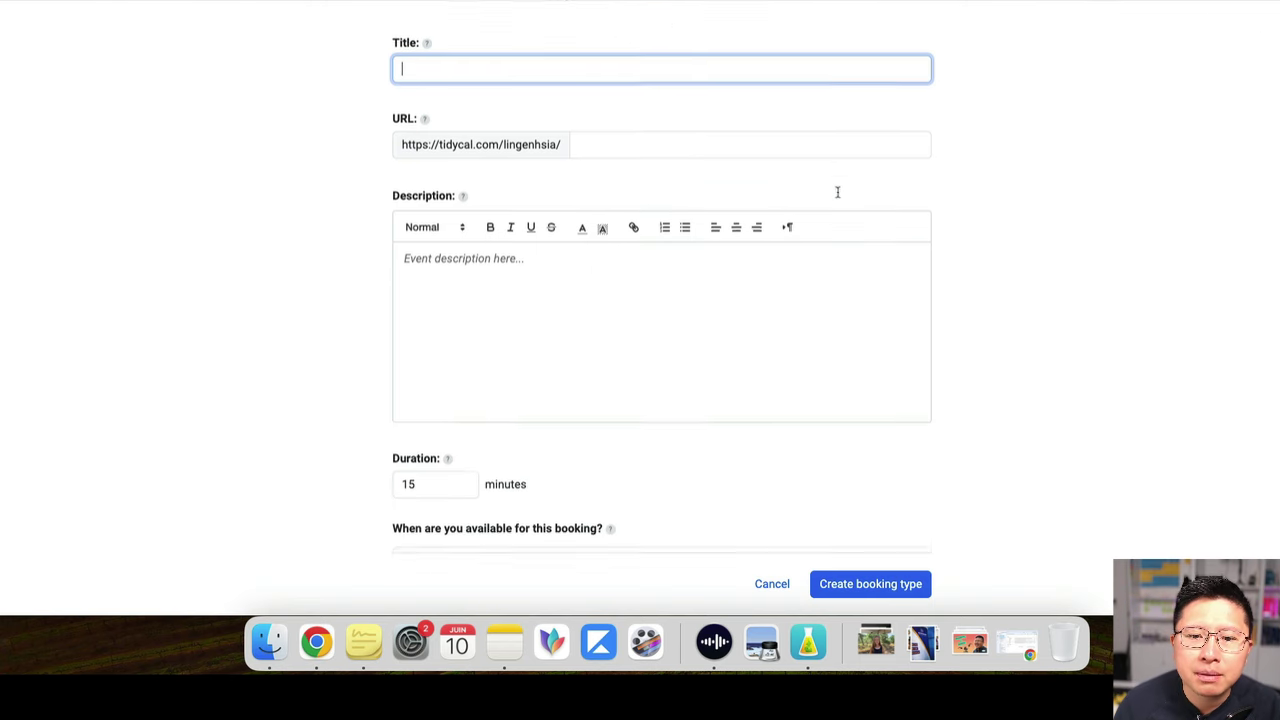
{"action": "scroll", "coordinate": [974, 283], "scroll_direction": "up", "scroll_amount": 10}
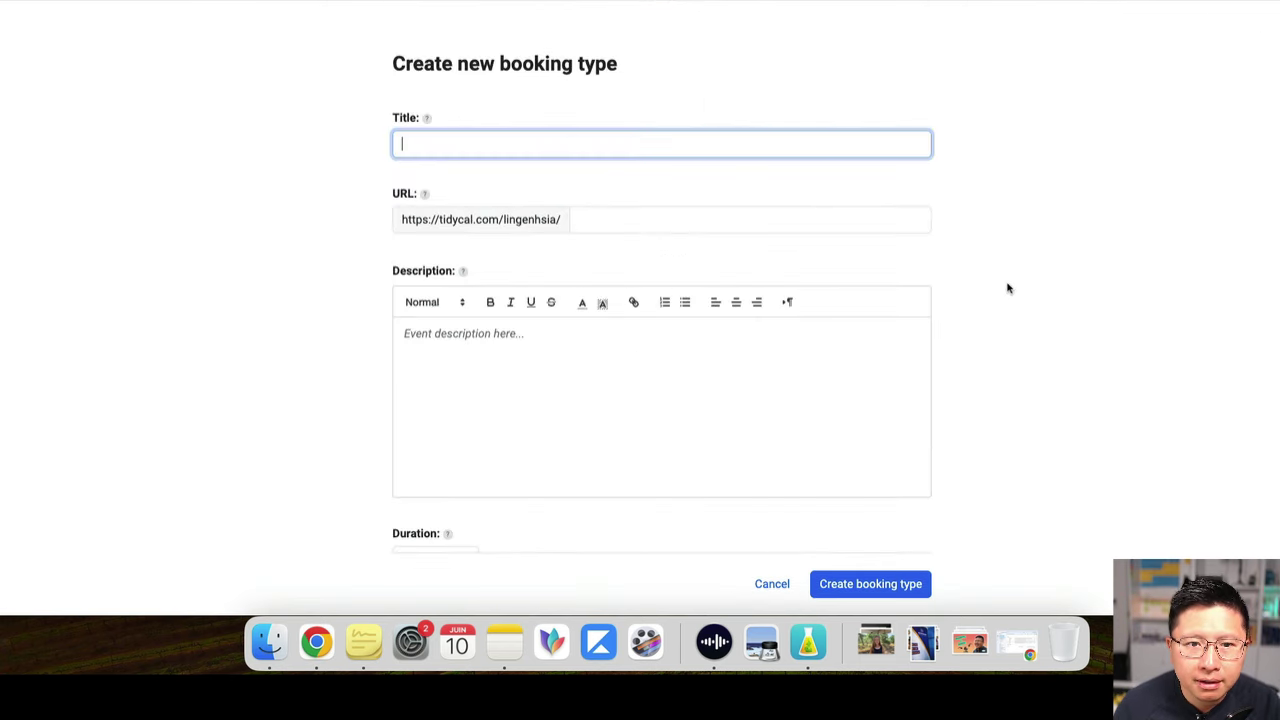
{"action": "scroll", "coordinate": [768, 324], "scroll_direction": "down", "scroll_amount": 3}
{"action": "scroll", "coordinate": [768, 324], "scroll_direction": "down", "scroll_amount": 7}
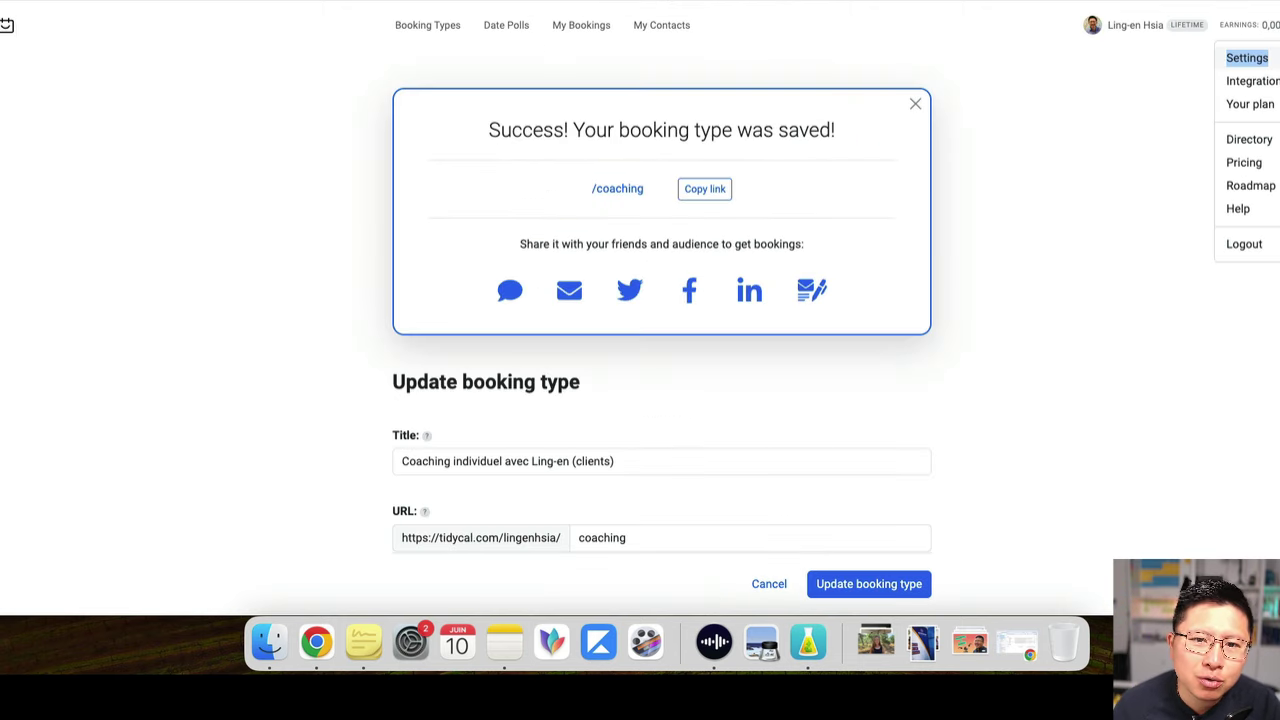
Close the account menu and review the coaching type's description, 60-minute duration and weekly hours
{"action": "left_click", "coordinate": [1035, 192]}
{"action": "scroll", "coordinate": [1035, 194], "scroll_direction": "down", "scroll_amount": 3}
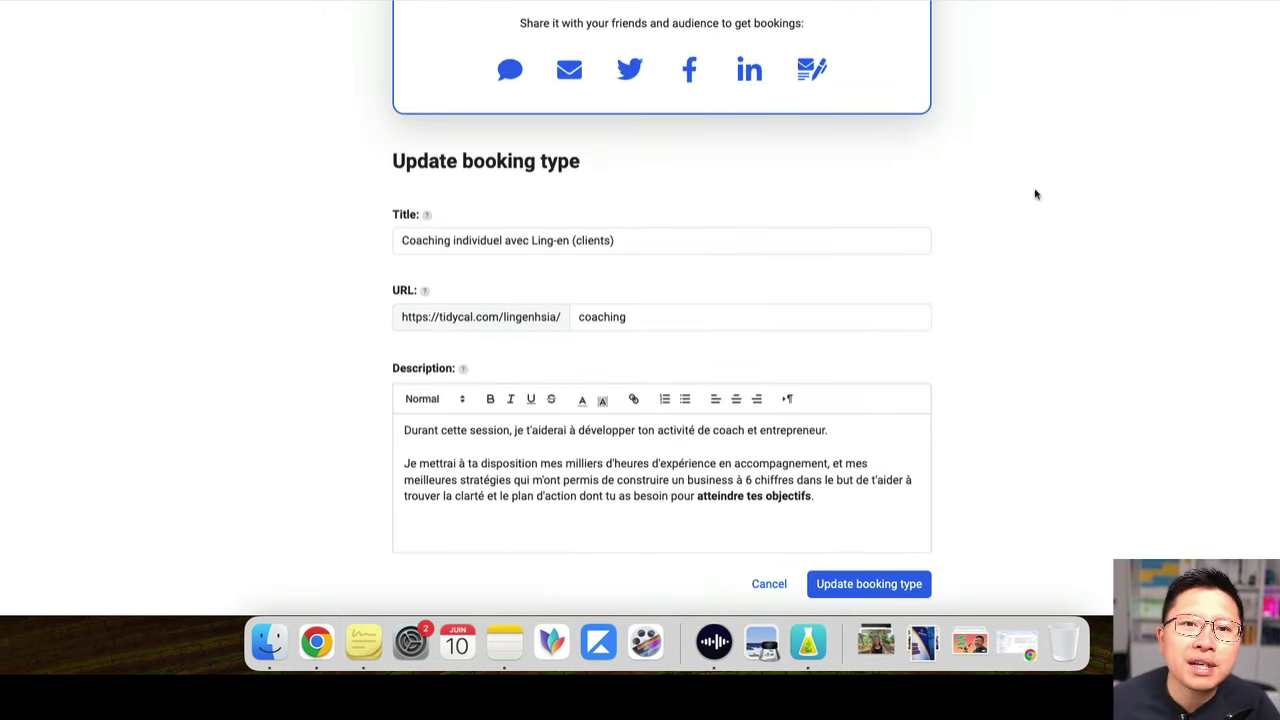
{"action": "scroll", "coordinate": [1035, 194], "scroll_direction": "down", "scroll_amount": 3}
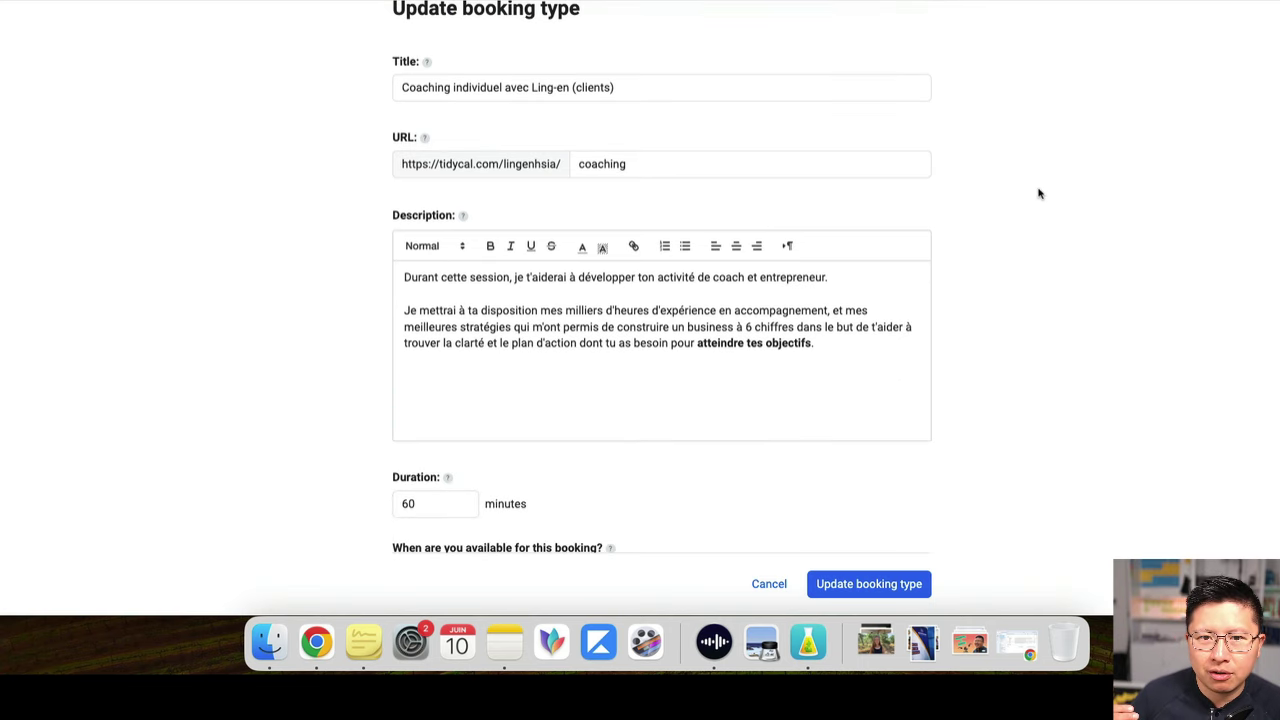
{"action": "scroll", "coordinate": [1037, 191], "scroll_direction": "down", "scroll_amount": 4}
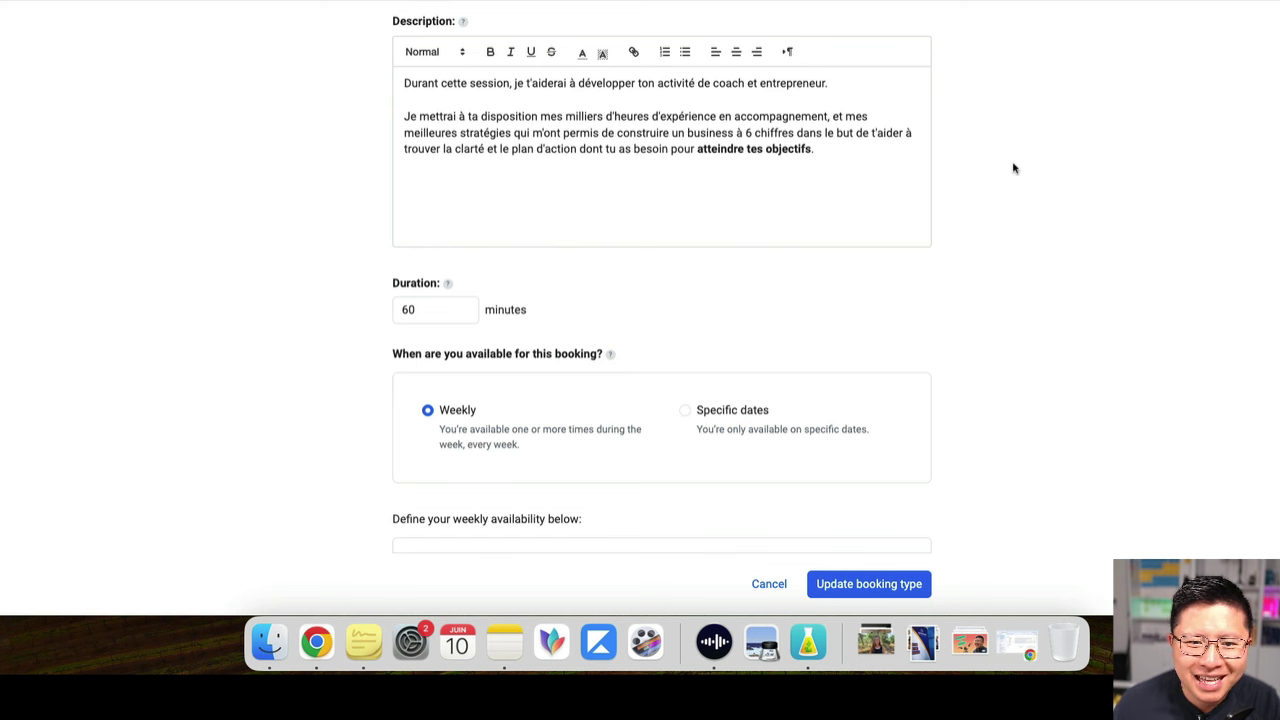
{"action": "scroll", "coordinate": [1013, 168], "scroll_direction": "up", "scroll_amount": 3}
{"action": "scroll", "coordinate": [1015, 166], "scroll_direction": "down", "scroll_amount": 5}
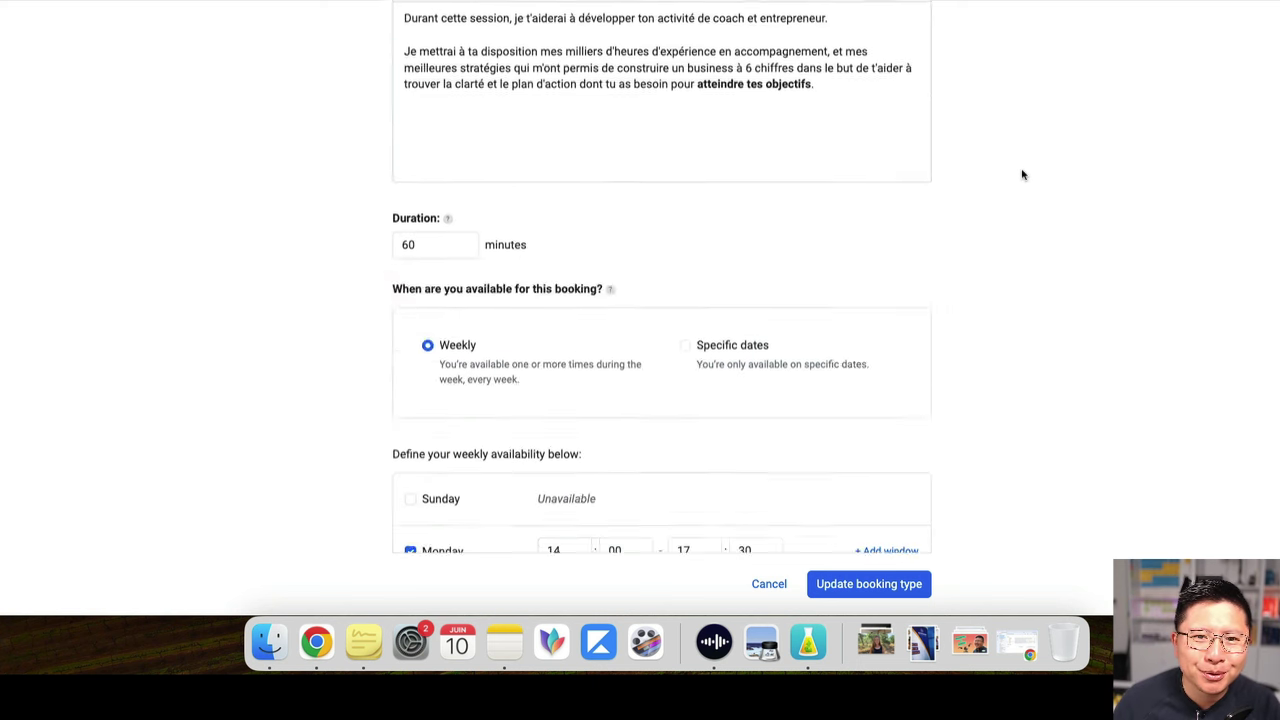
{"action": "scroll", "coordinate": [1020, 174], "scroll_direction": "up", "scroll_amount": 1}
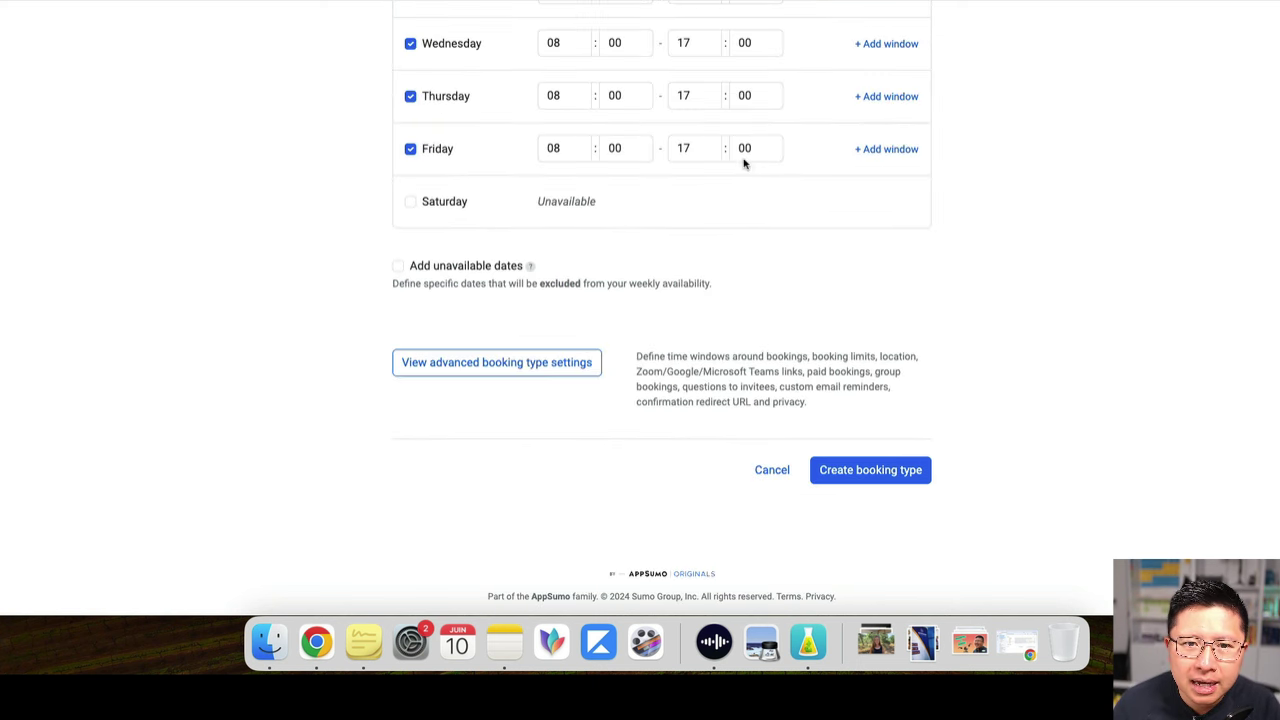
{"action": "scroll", "coordinate": [760, 177], "scroll_direction": "up", "scroll_amount": 4}
{"action": "scroll", "coordinate": [762, 177], "scroll_direction": "up", "scroll_amount": 5}
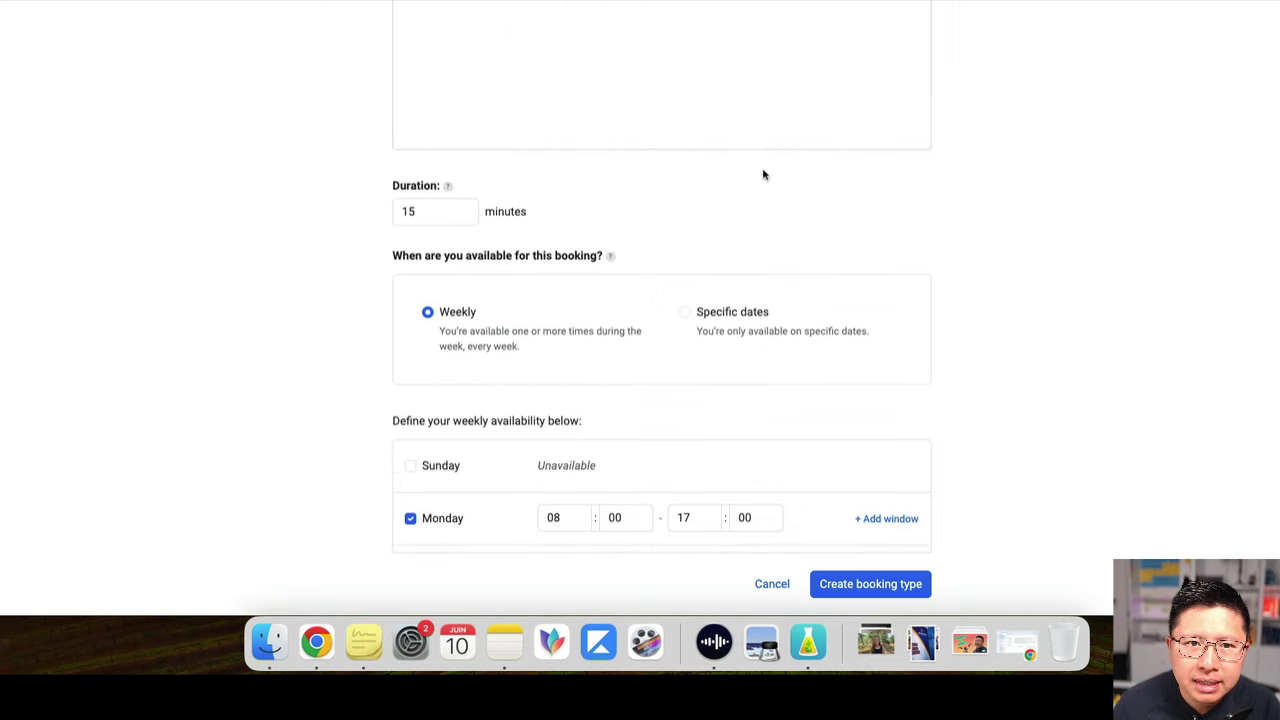
Set the booking URL ending to 'test' and enter 'tset' as the description
{"action": "left_click", "coordinate": [648, 118]}
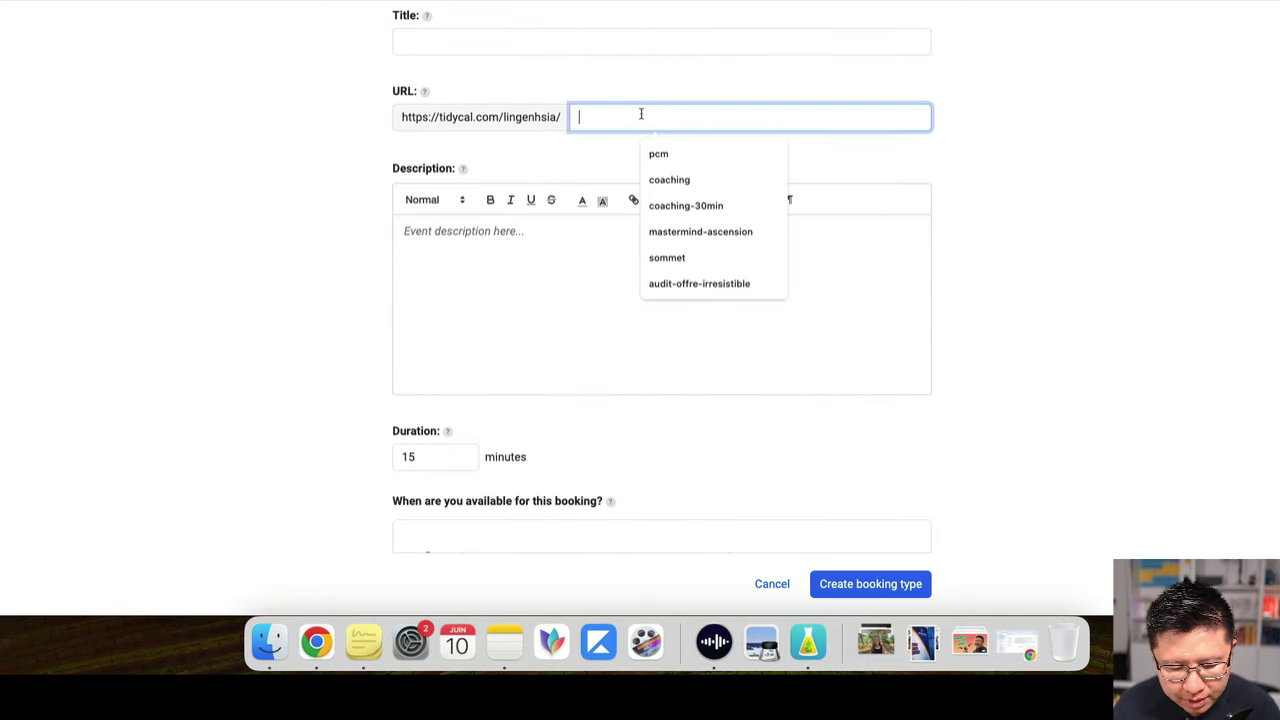
{"action": "type", "text": "test"}
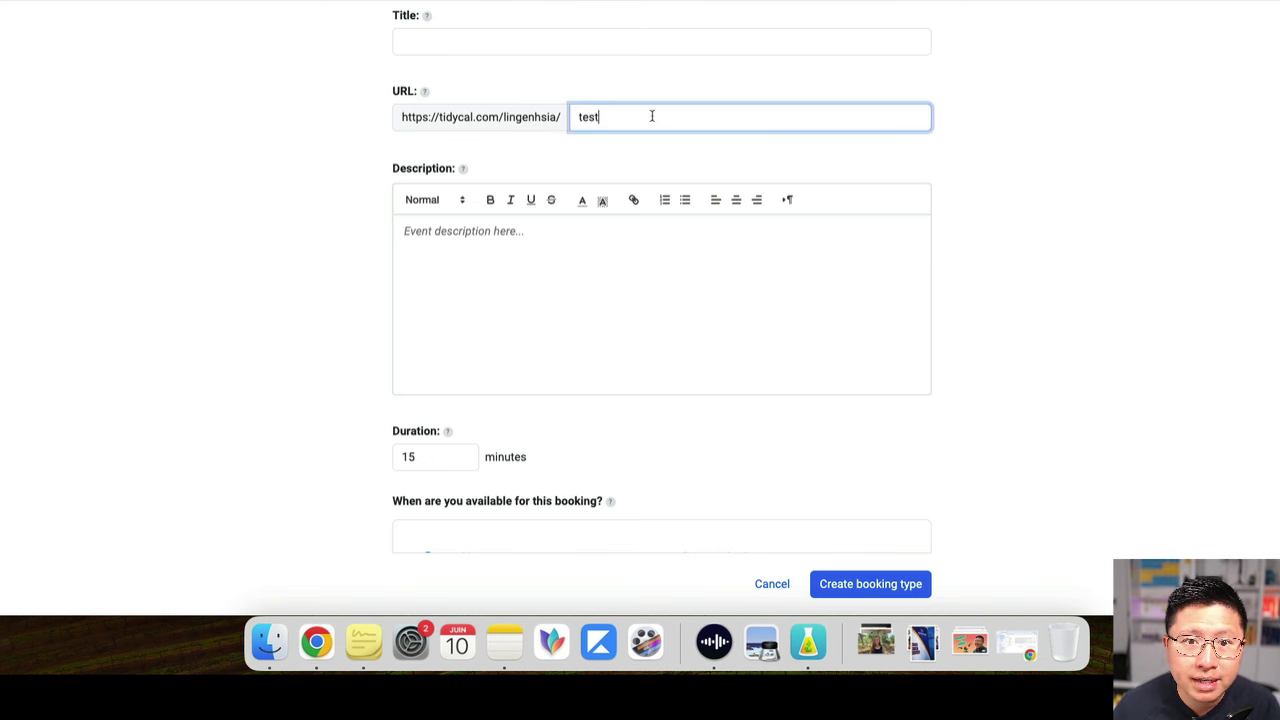
{"action": "left_click_drag", "start_coordinate": [374, 120], "coordinate": [630, 134]}
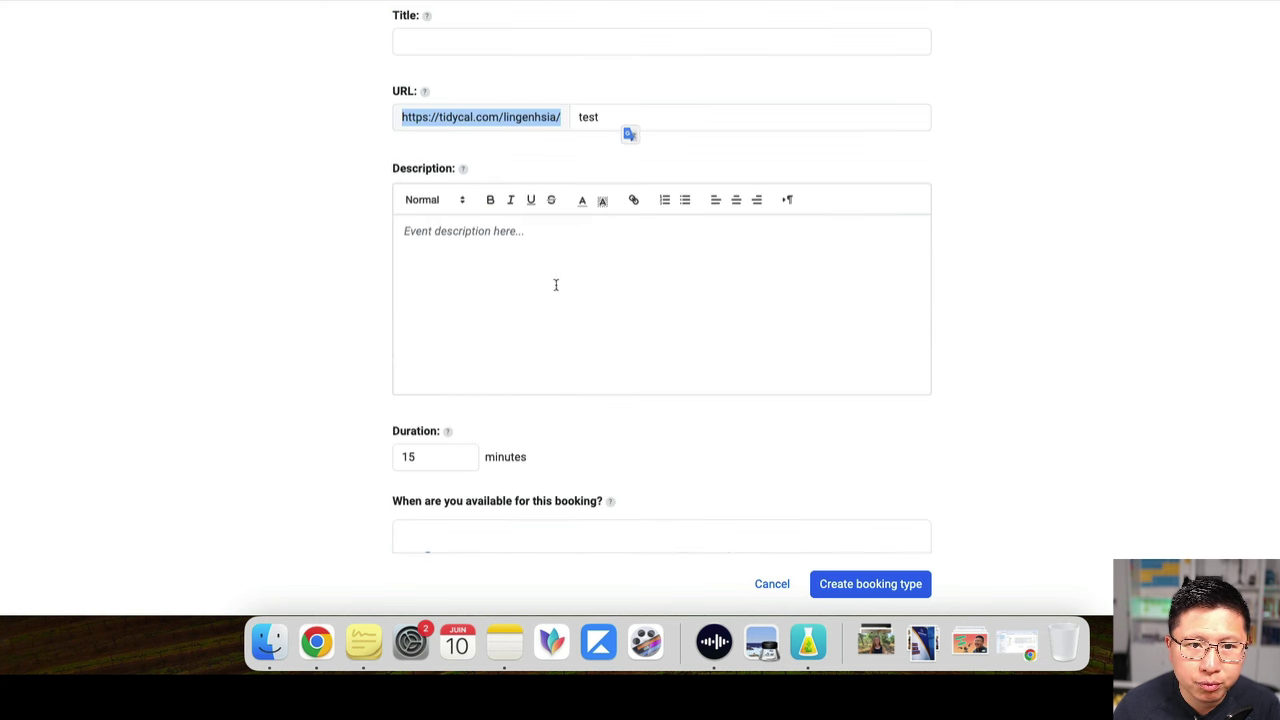
{"action": "left_click", "coordinate": [578, 250]}
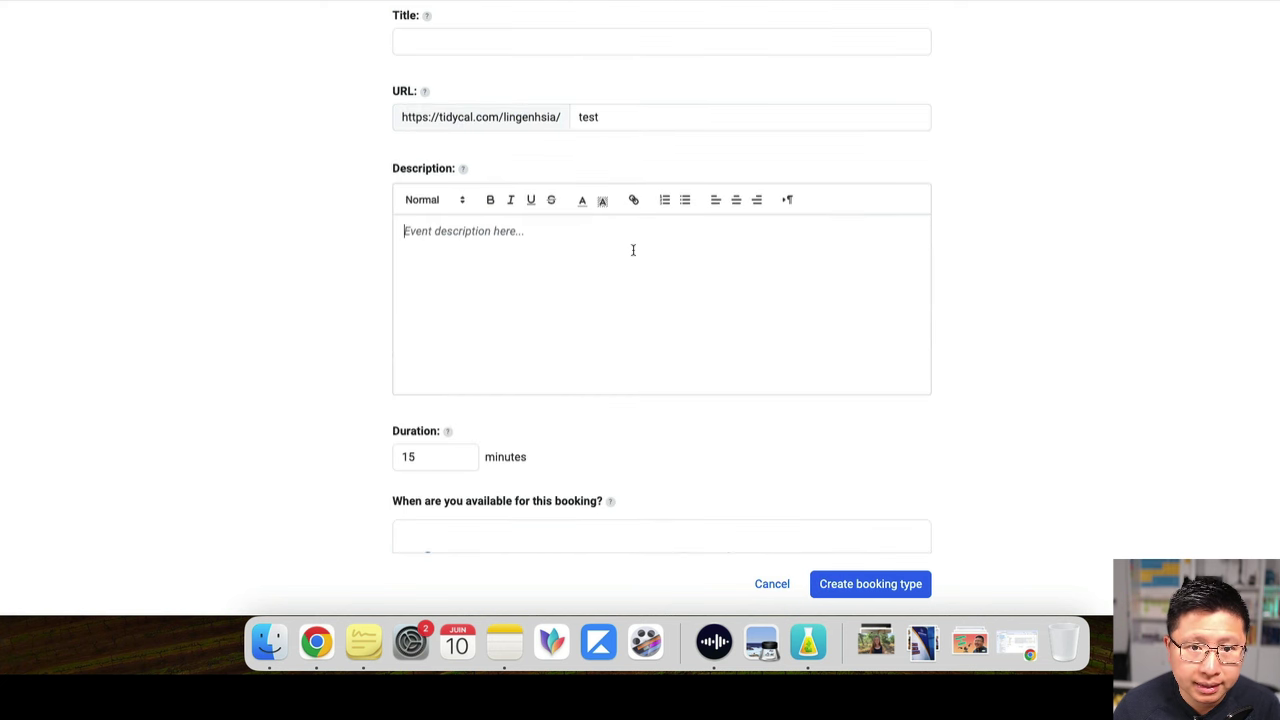
{"action": "scroll", "coordinate": [633, 250], "scroll_direction": "down", "scroll_amount": 3}
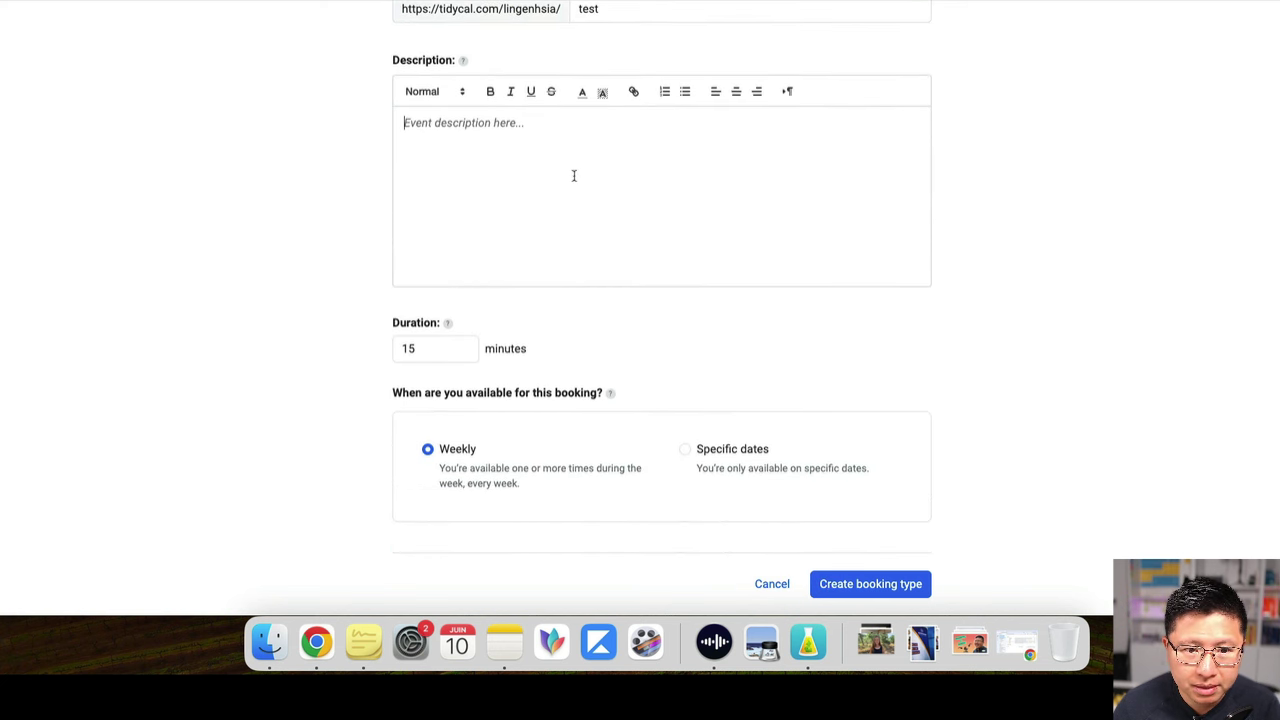
{"action": "type", "text": "tset"}
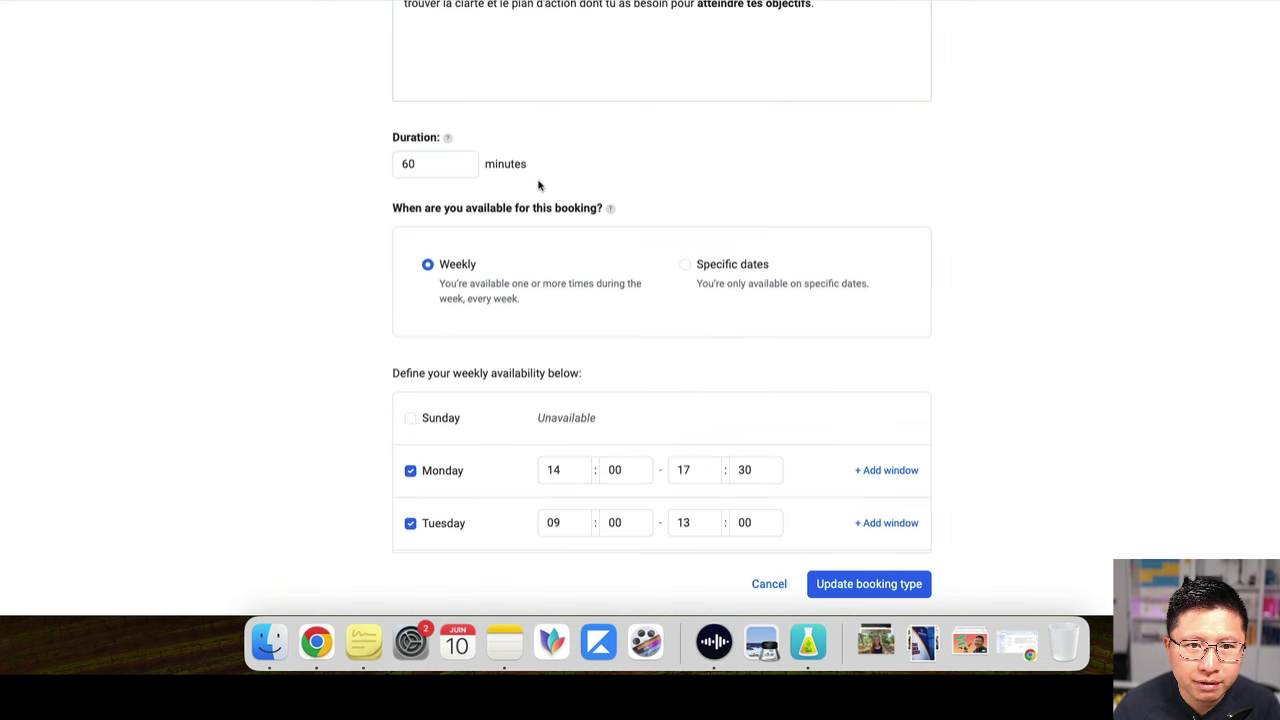
Keep the 60-minute duration, try Specific dates availability, then switch back to Weekly
{"action": "left_click", "coordinate": [431, 161]}
{"action": "left_click", "coordinate": [314, 150]}
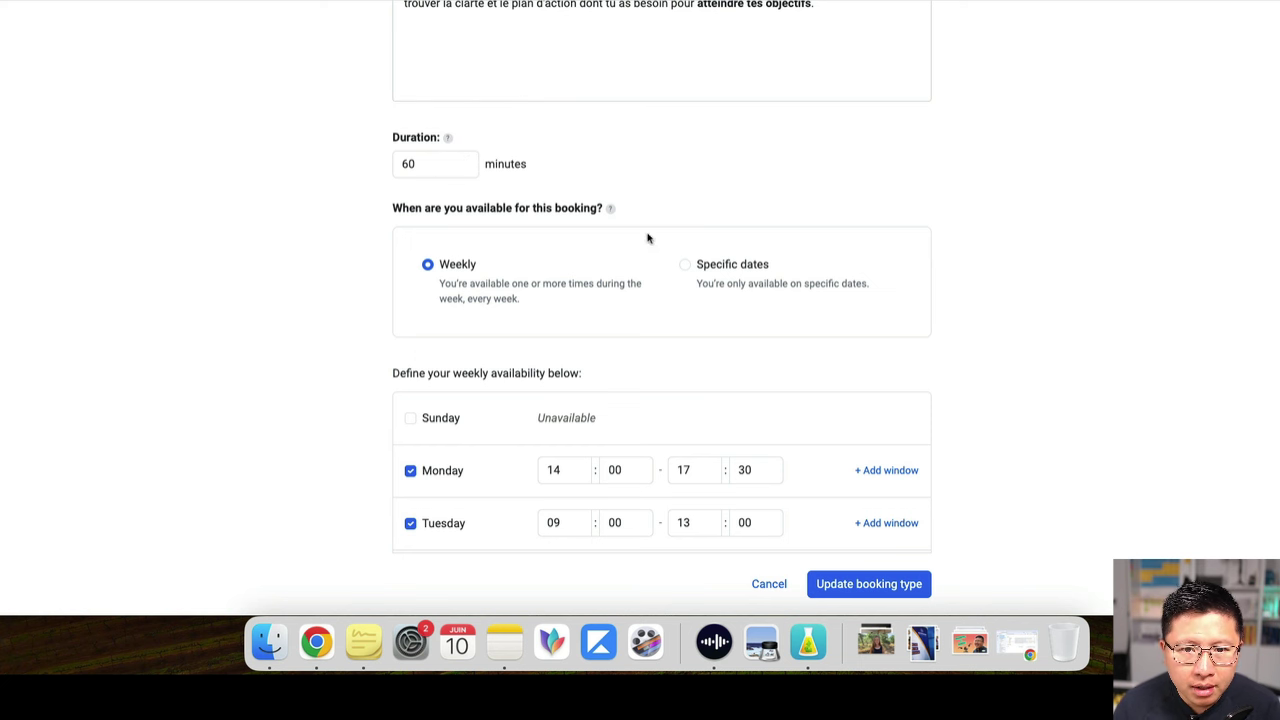
{"action": "scroll", "coordinate": [758, 277], "scroll_direction": "down", "scroll_amount": 2}
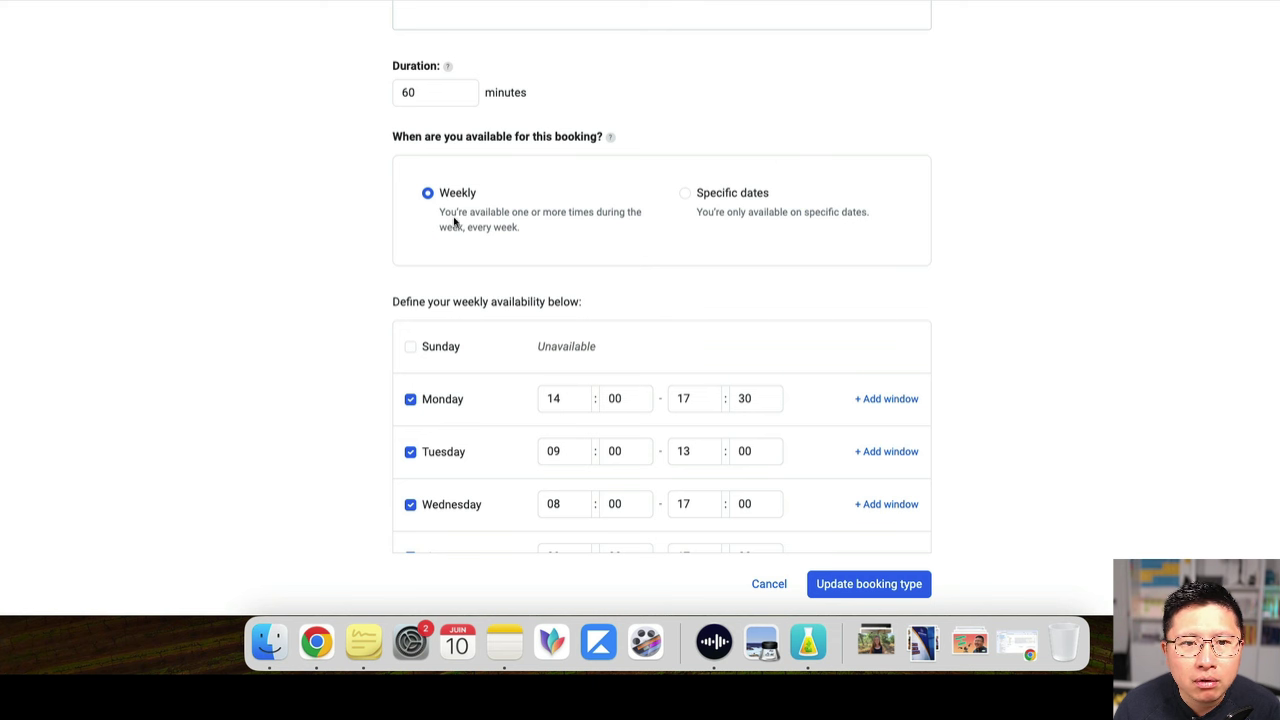
{"action": "left_click", "coordinate": [686, 196]}
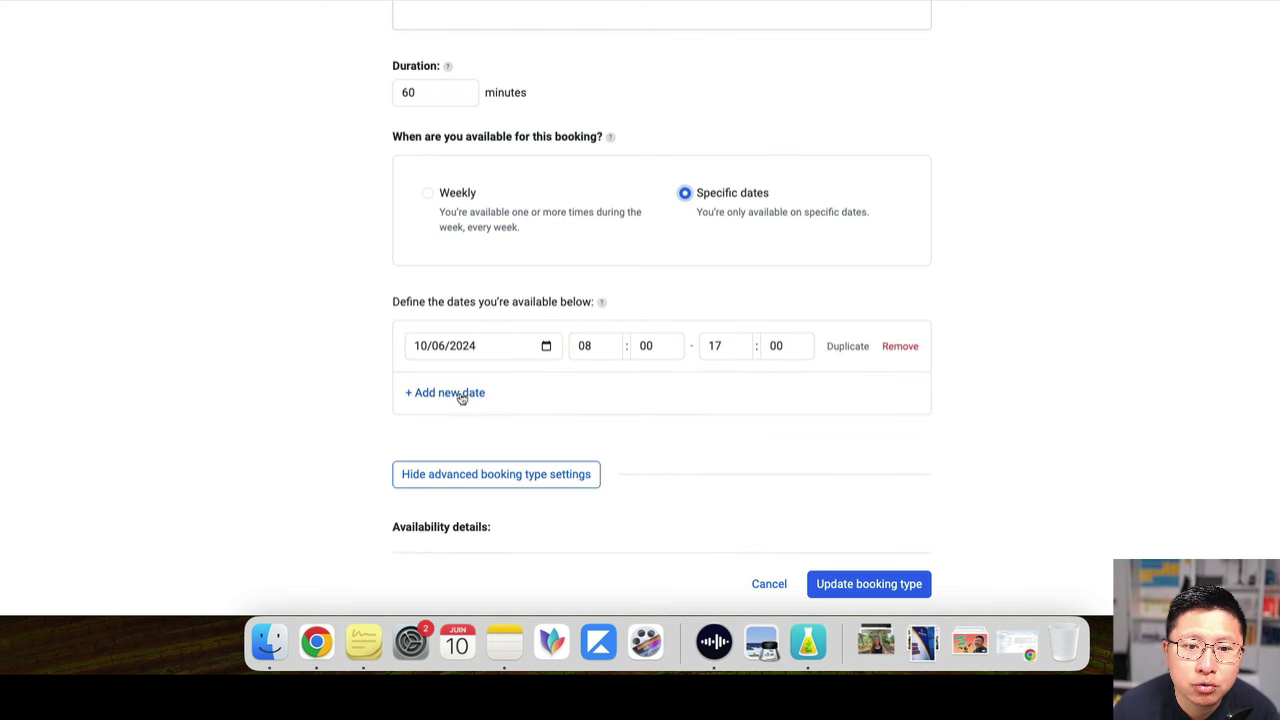
{"action": "left_click", "coordinate": [427, 194]}
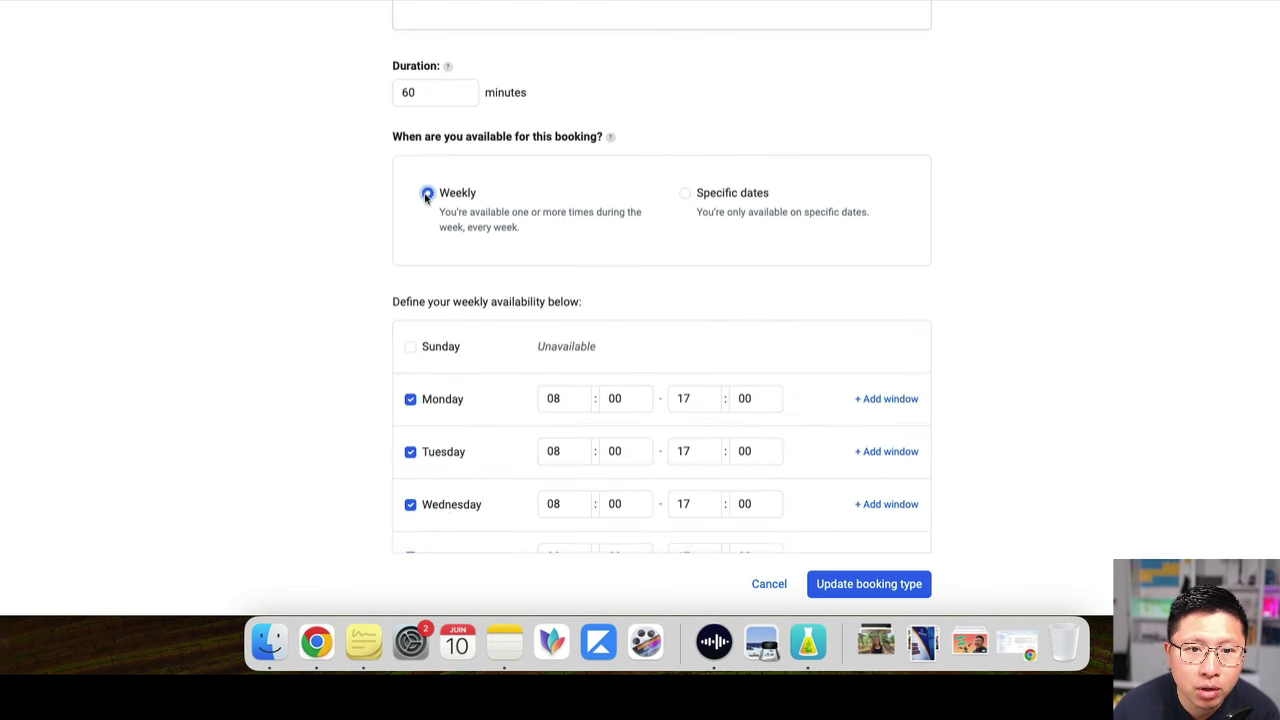
{"action": "scroll", "coordinate": [591, 254], "scroll_direction": "down", "scroll_amount": 4}
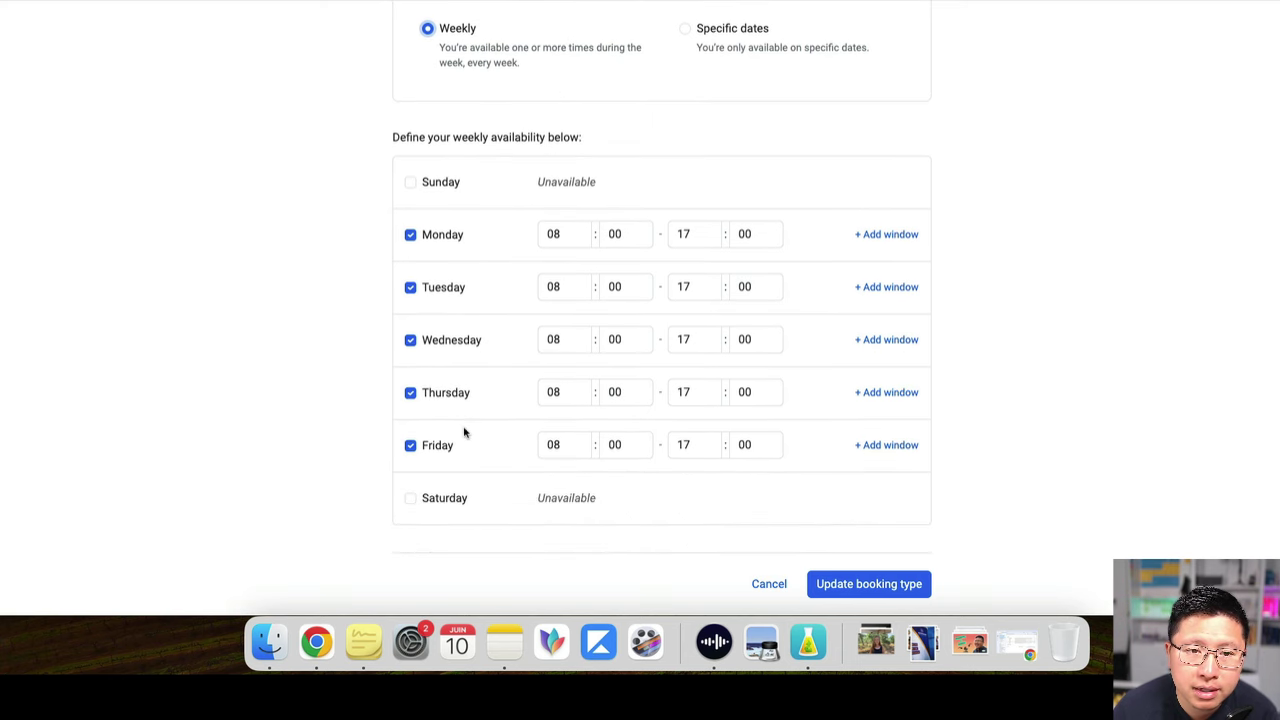
Make Monday and Wednesday unavailable and set Tuesday's start time to 09:00
{"action": "left_click", "coordinate": [410, 234]}
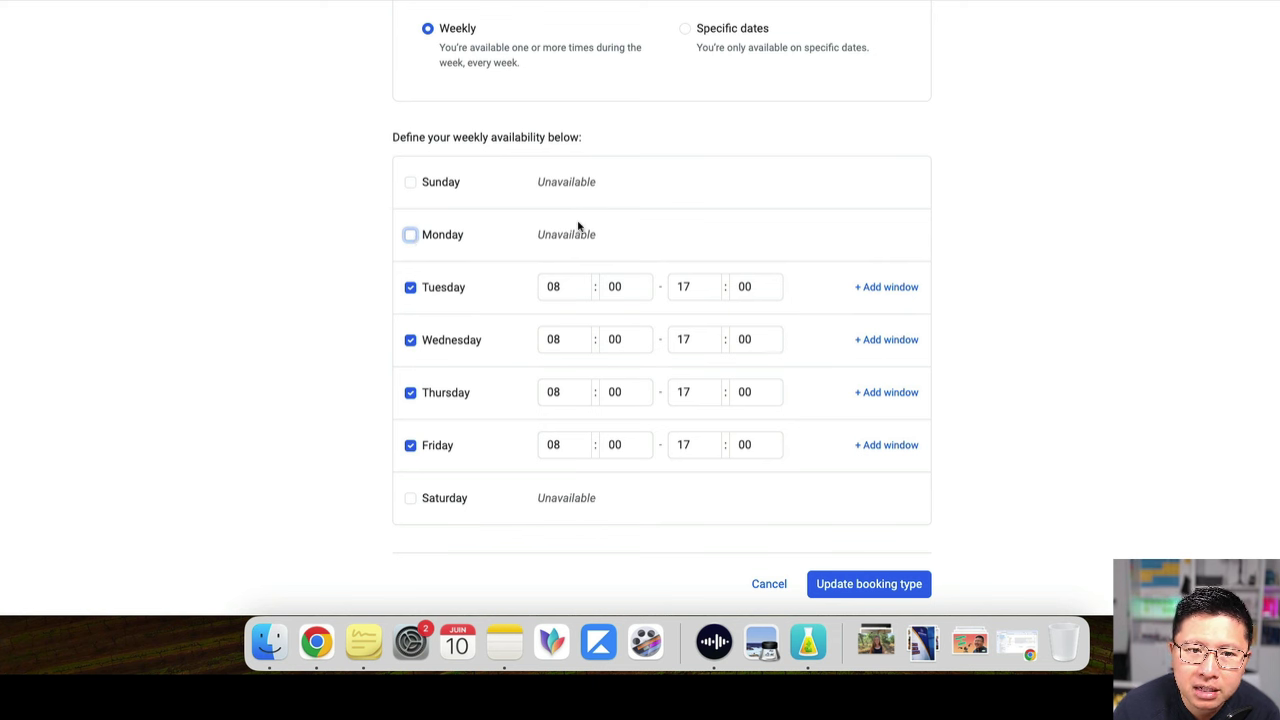
{"action": "left_click", "coordinate": [410, 340]}
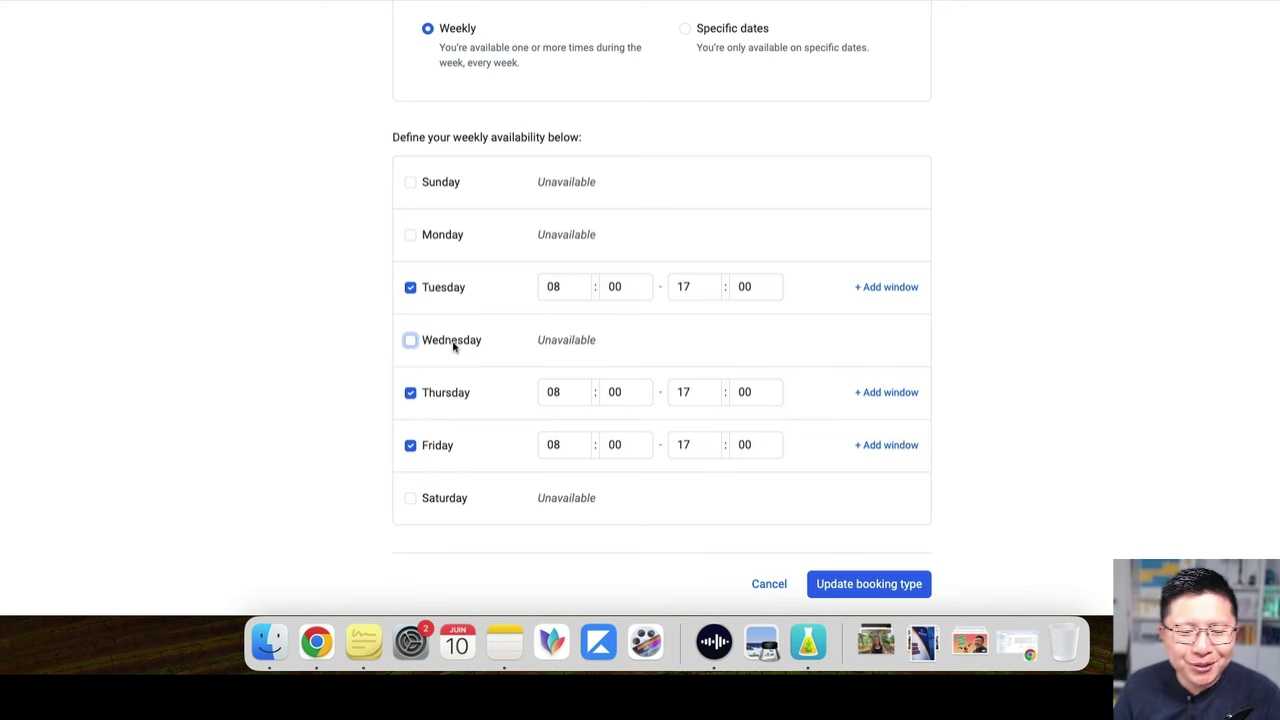
{"action": "left_click", "coordinate": [640, 287]}
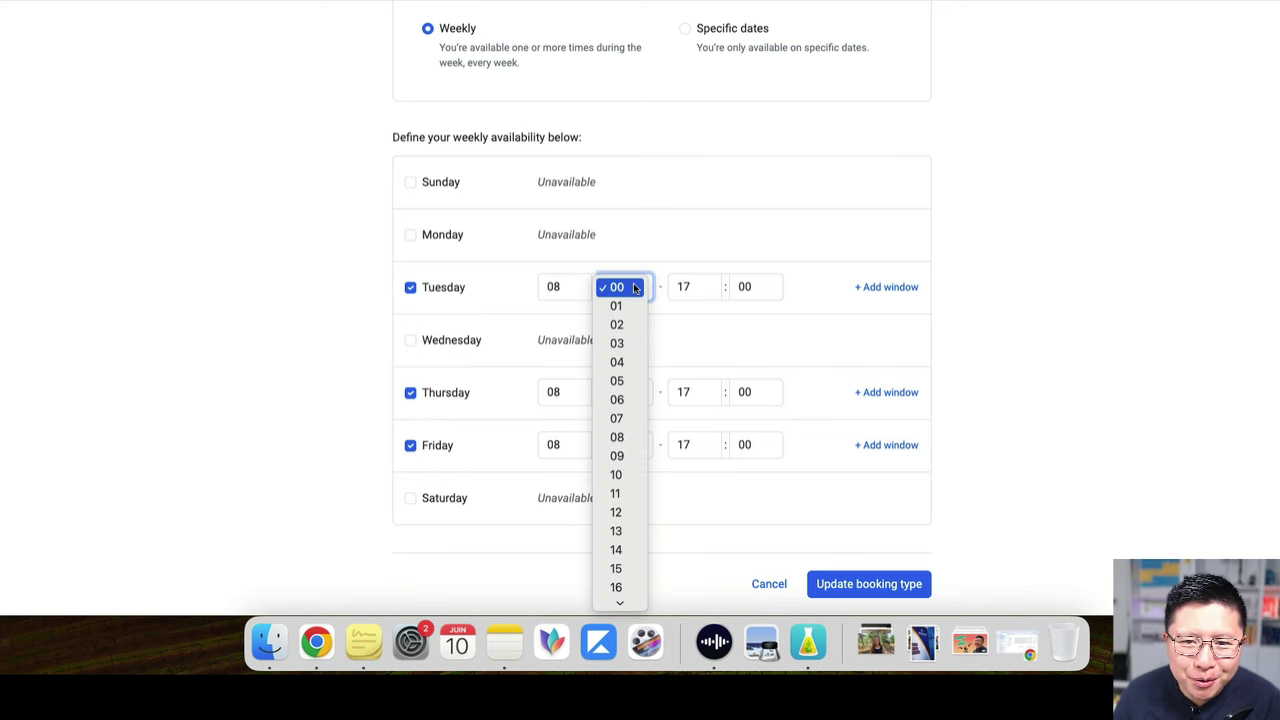
{"action": "left_click", "coordinate": [549, 287]}
{"action": "left_click", "coordinate": [554, 287]}
{"action": "left_click", "coordinate": [554, 306]}
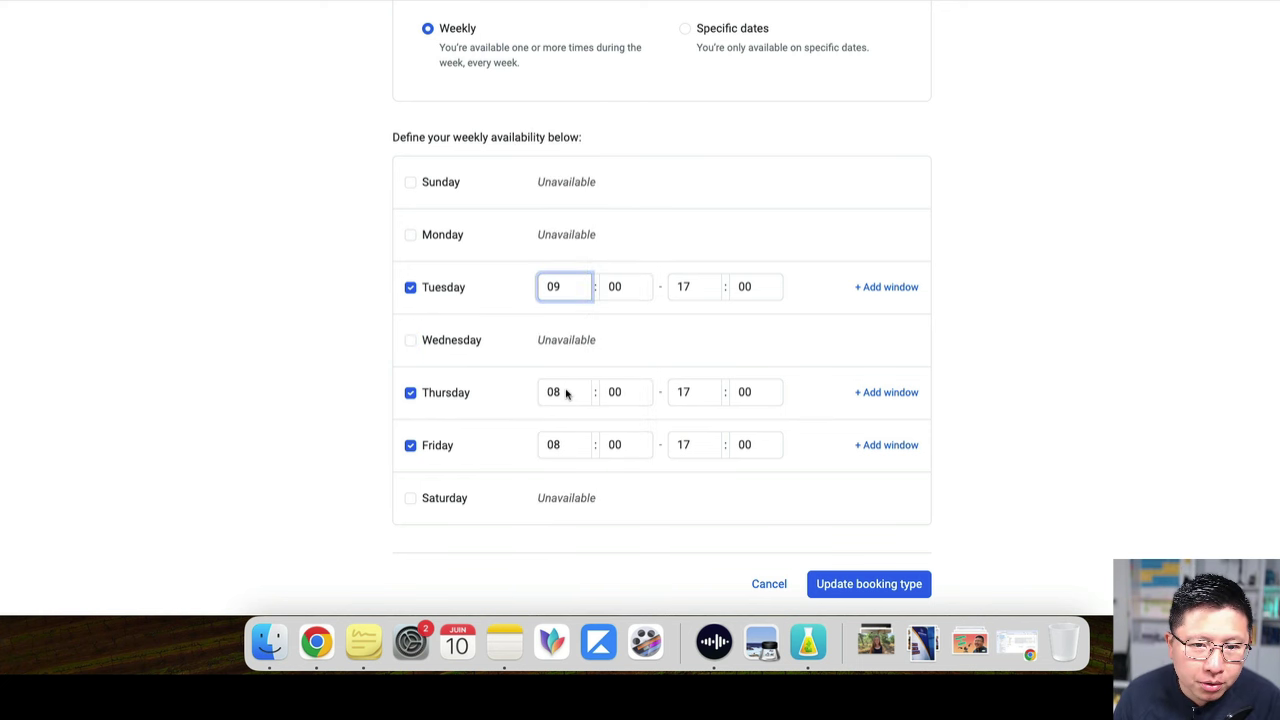
Set Thursday's and Friday's start times to 09:00, giving both 09:00–17:00
{"action": "left_click", "coordinate": [566, 394]}
{"action": "left_click", "coordinate": [560, 409]}
{"action": "left_click", "coordinate": [570, 447]}
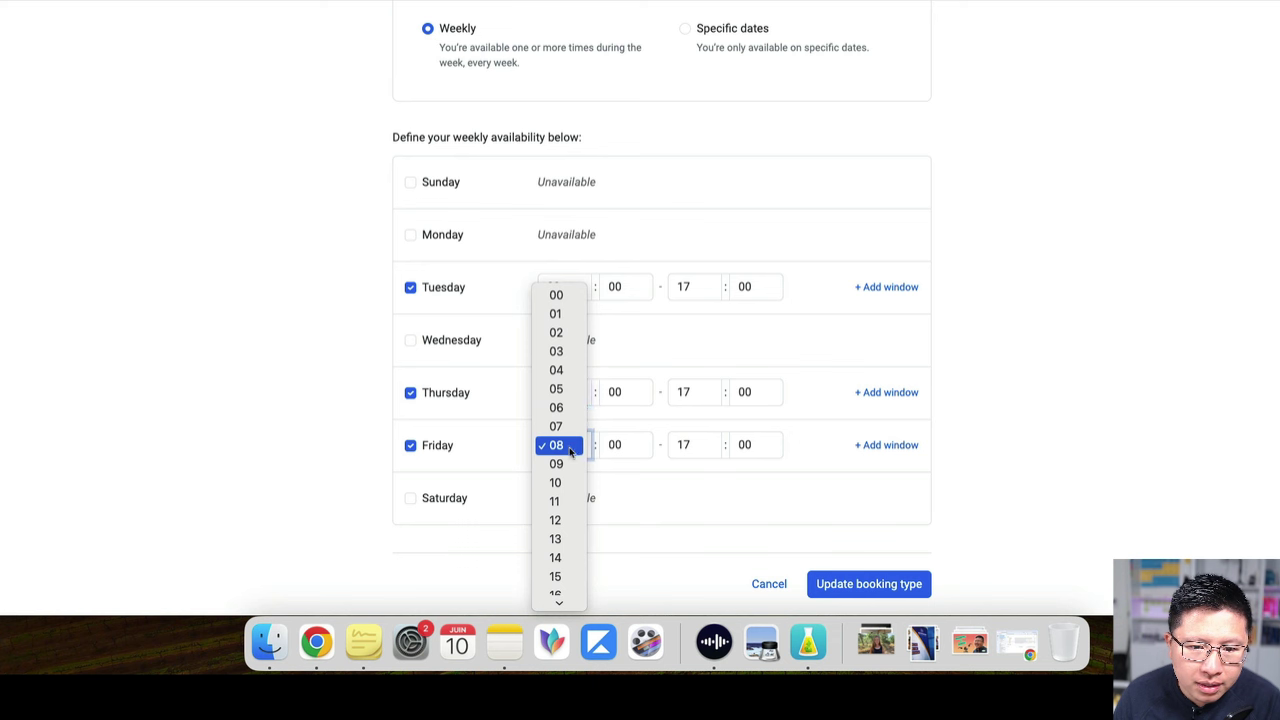
{"action": "left_click", "coordinate": [560, 482]}
{"action": "left_click", "coordinate": [569, 445]}
{"action": "left_click", "coordinate": [649, 348]}
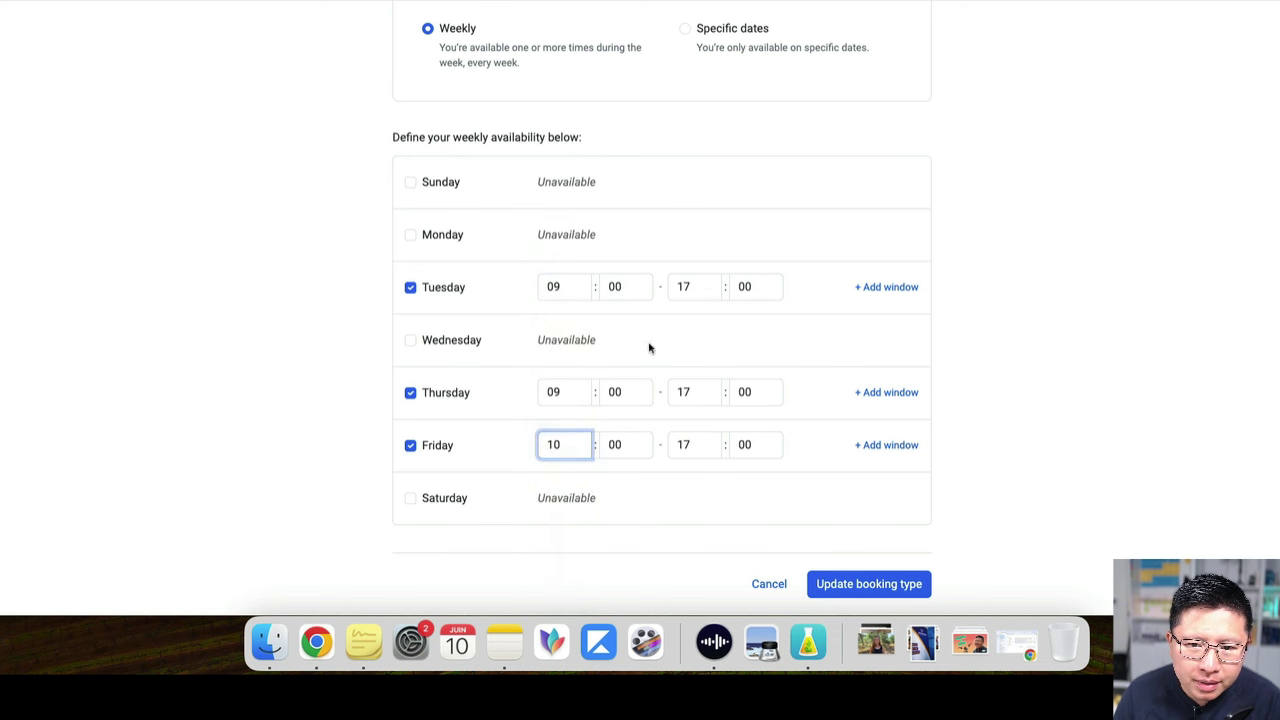
{"action": "type", "text": "09"}
{"action": "left_click", "coordinate": [340, 388]}
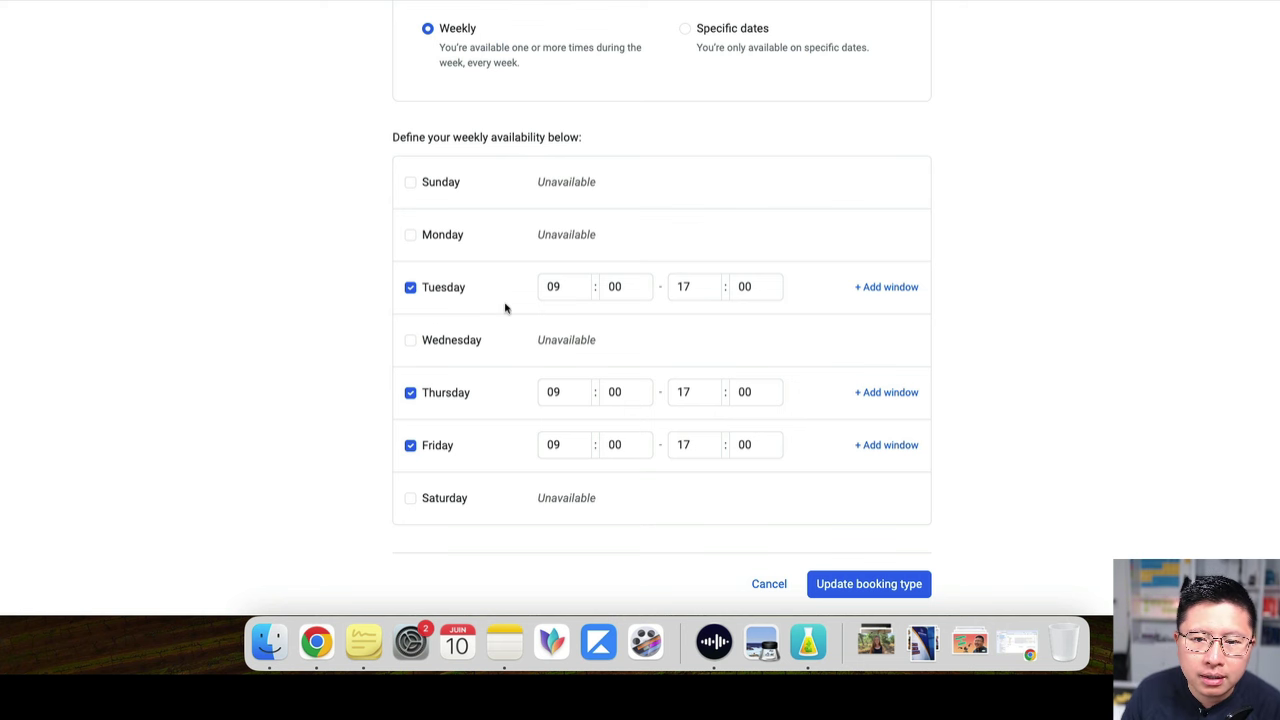
{"action": "scroll", "coordinate": [505, 308], "scroll_direction": "down", "scroll_amount": 2}
{"action": "scroll", "coordinate": [505, 310], "scroll_direction": "down", "scroll_amount": 3}
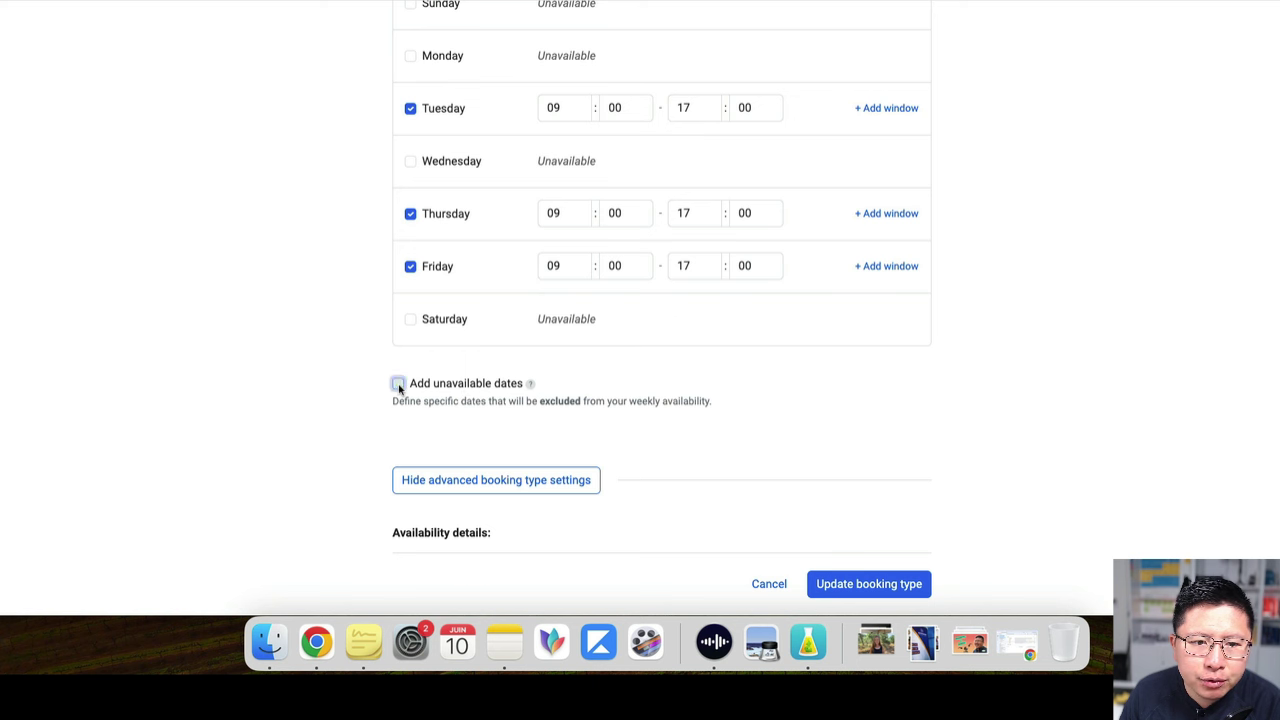
{"action": "left_click", "coordinate": [398, 386]}
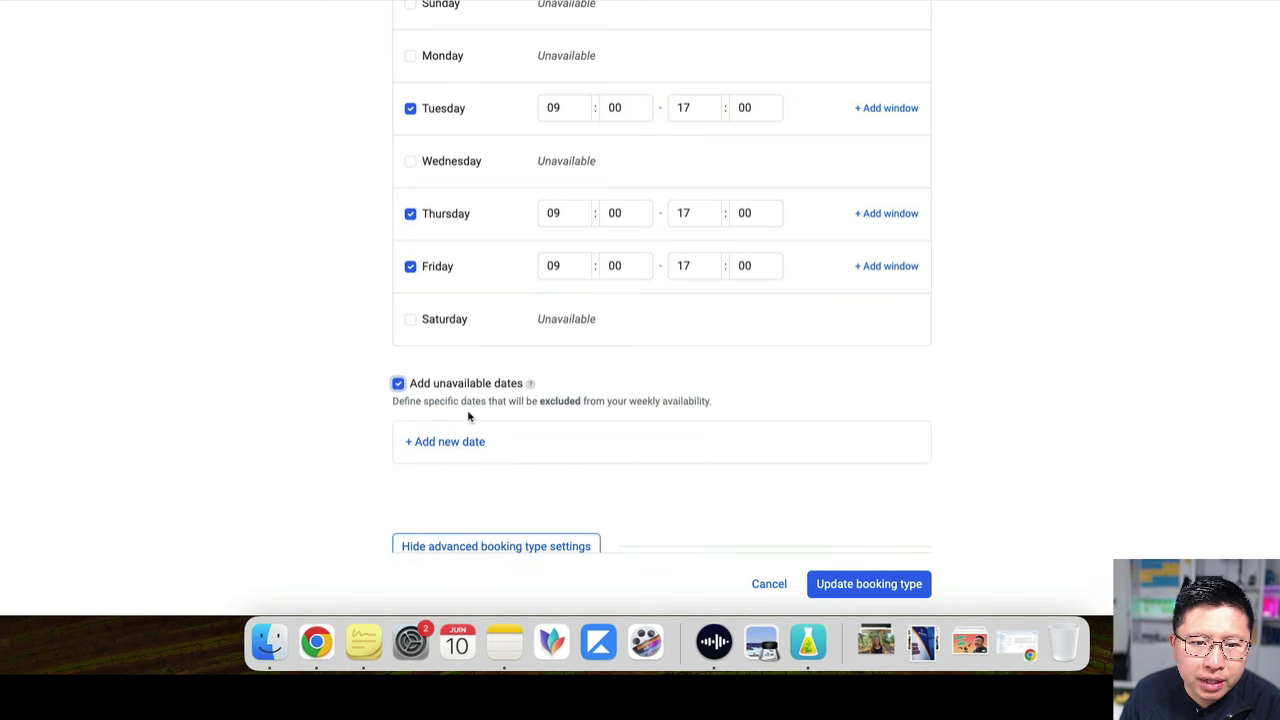
{"action": "left_click", "coordinate": [398, 385]}
{"action": "left_click", "coordinate": [398, 385]}
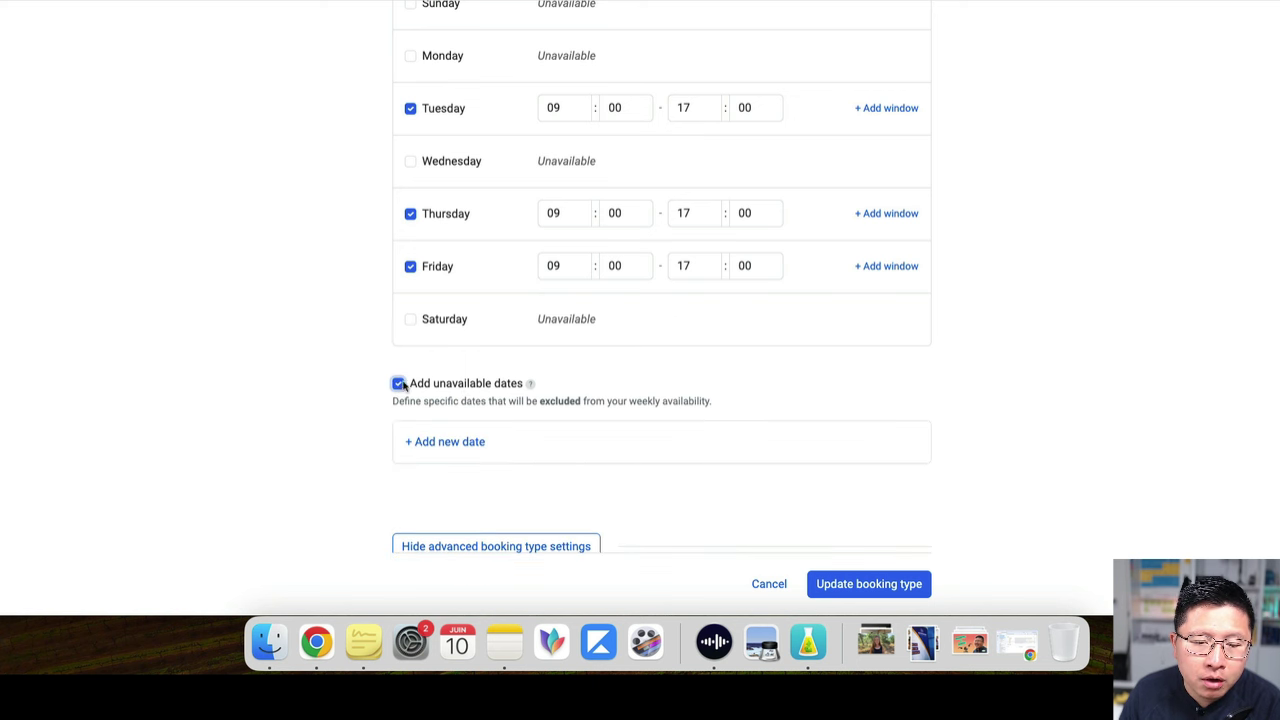
{"action": "left_click", "coordinate": [448, 442]}
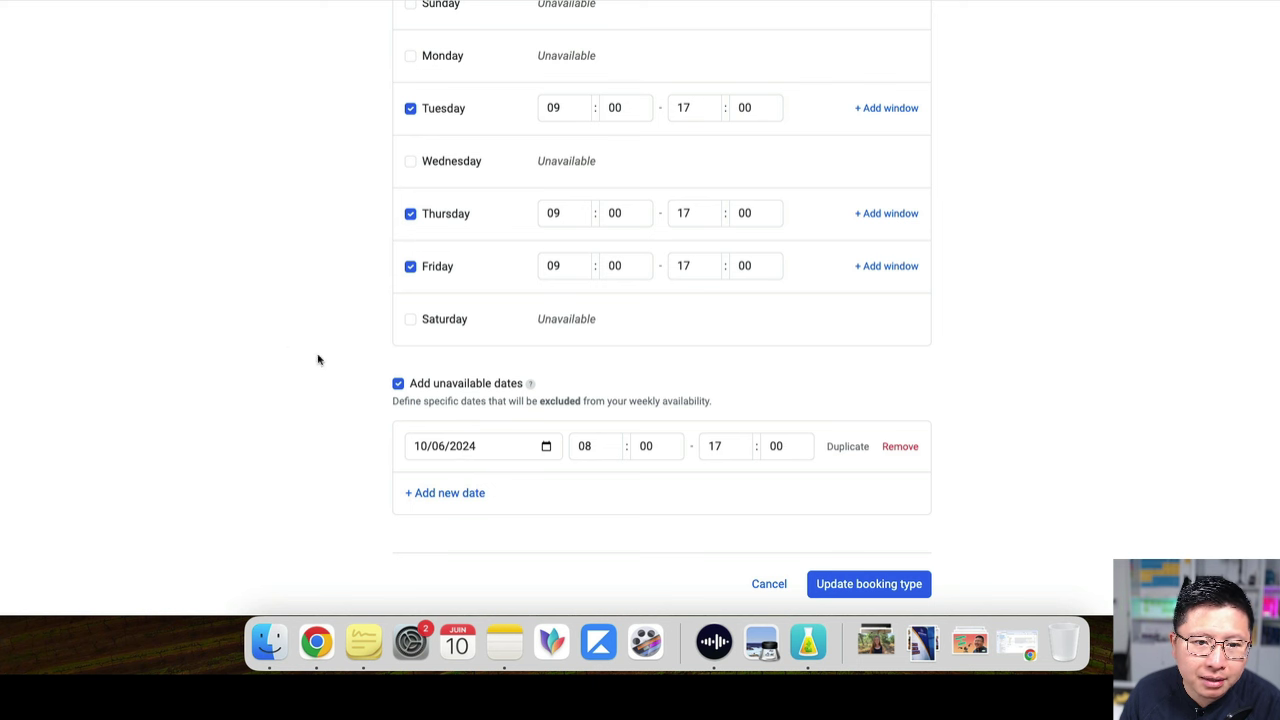
{"action": "left_click", "coordinate": [399, 384]}
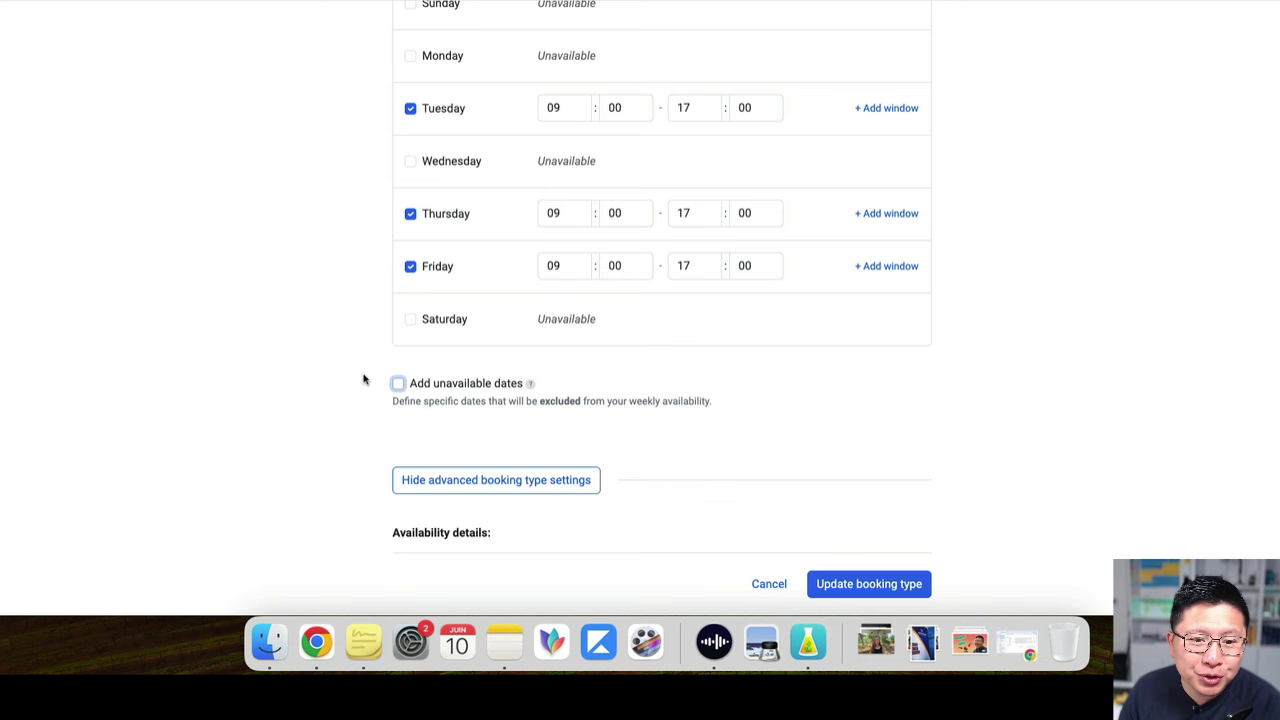
{"action": "scroll", "coordinate": [364, 375], "scroll_direction": "down", "scroll_amount": 1}
{"action": "scroll", "coordinate": [400, 368], "scroll_direction": "down", "scroll_amount": 3}
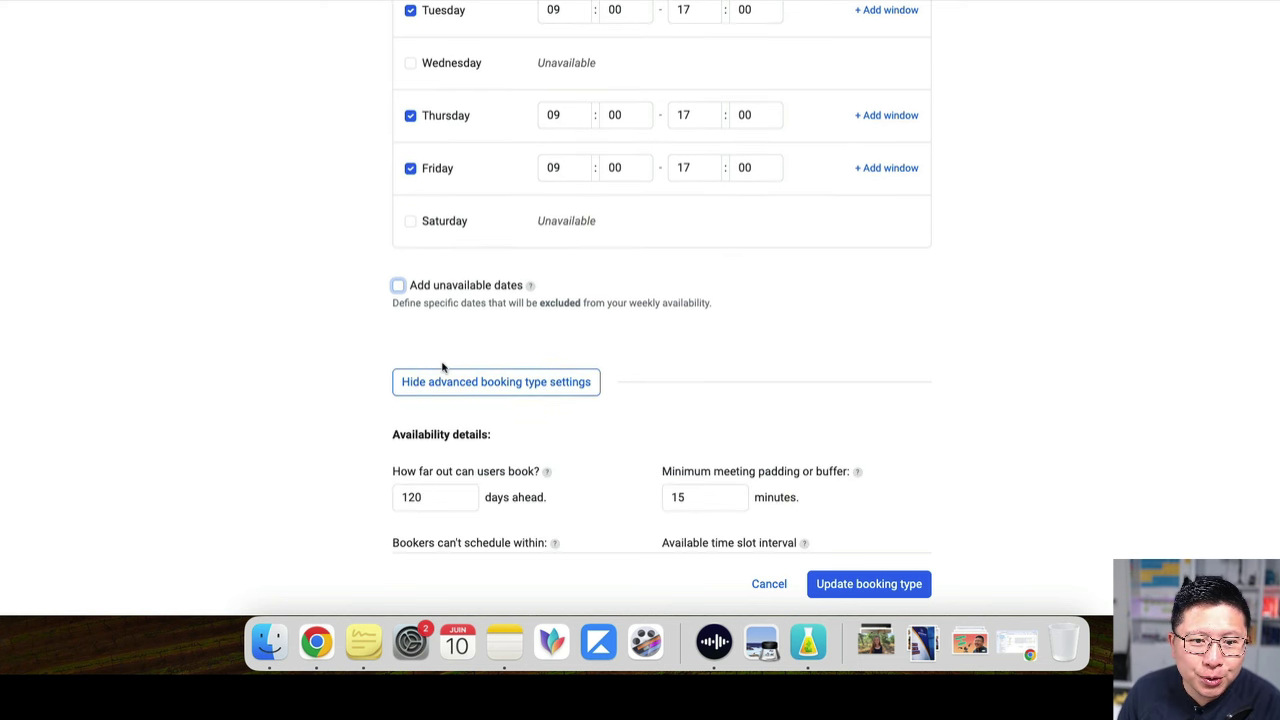
{"action": "left_click", "coordinate": [478, 380]}
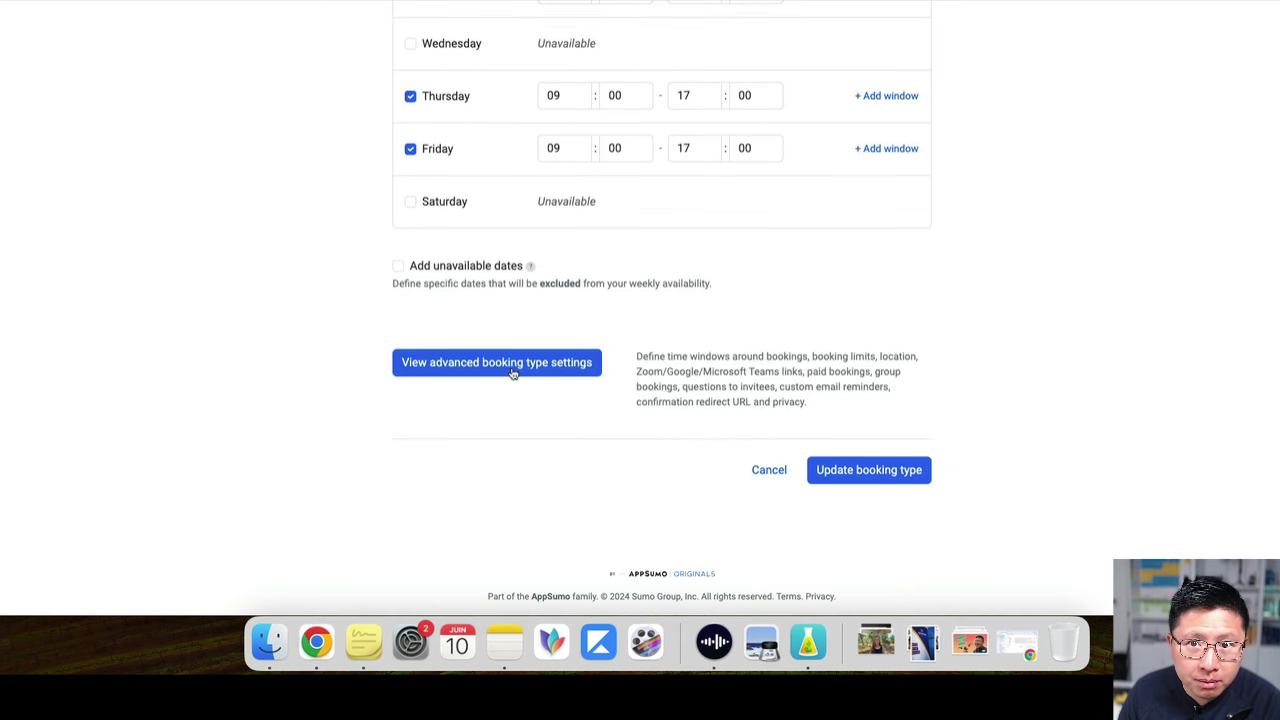
{"action": "left_click", "coordinate": [466, 366]}
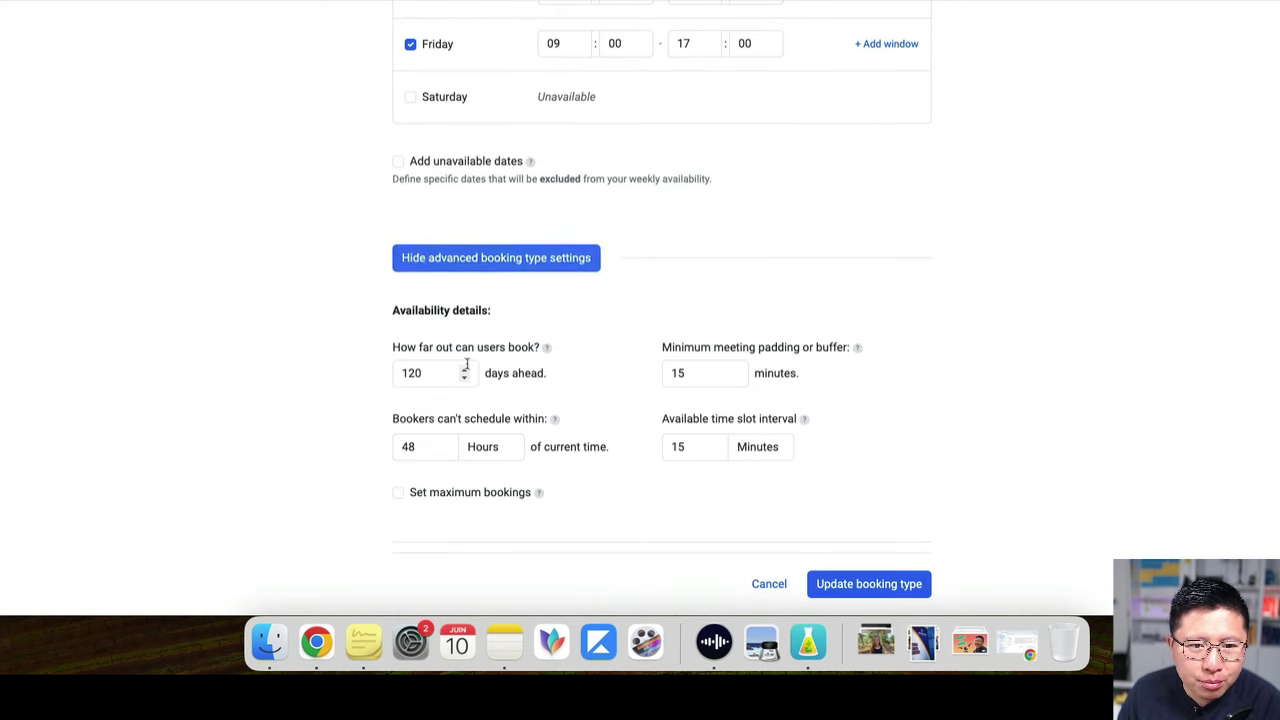
{"action": "scroll", "coordinate": [340, 335], "scroll_direction": "down", "scroll_amount": 4}
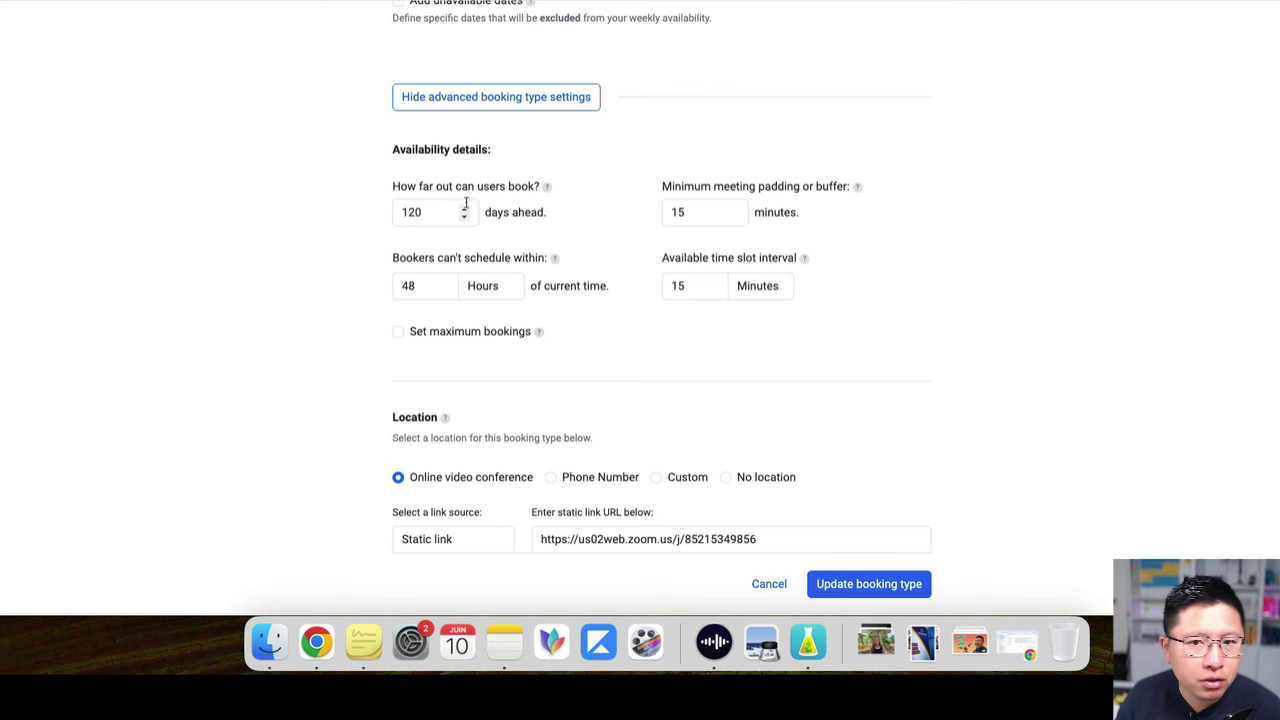
{"action": "left_click", "coordinate": [690, 211]}
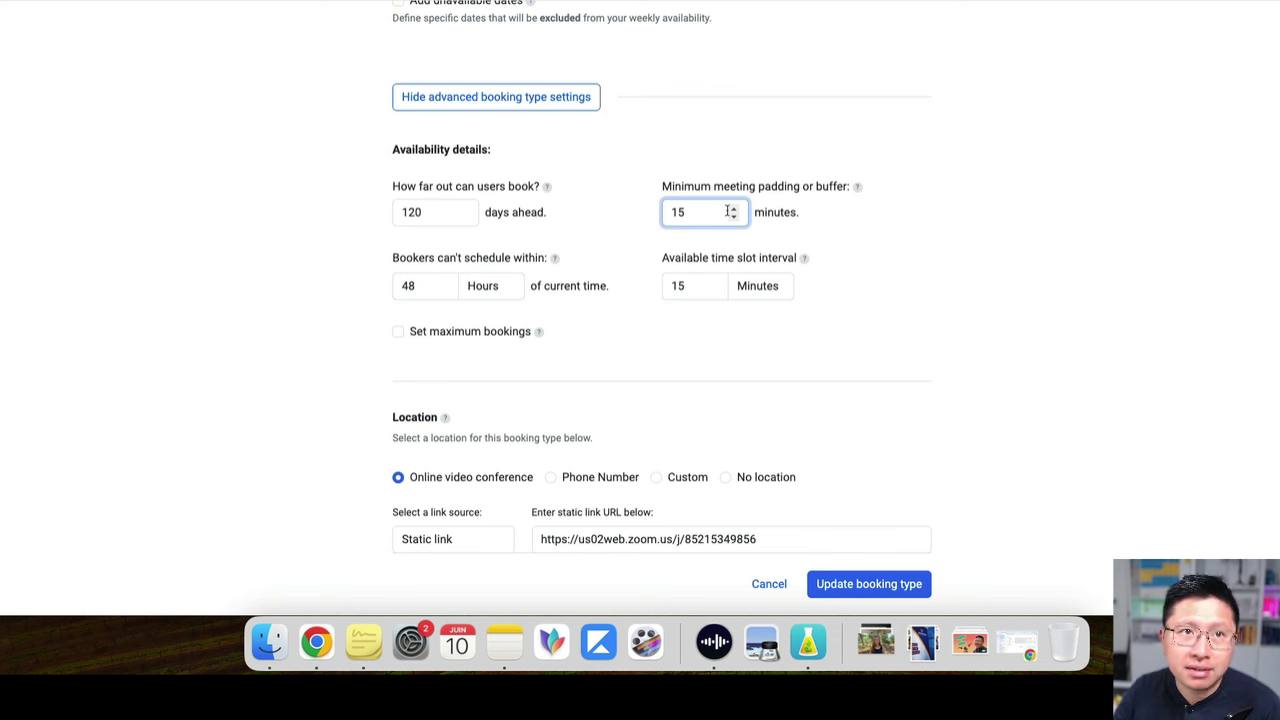
{"action": "left_click", "coordinate": [731, 215]}
{"action": "left_click_drag", "start_coordinate": [713, 211], "coordinate": [612, 209]}
{"action": "key", "text": "Right"}
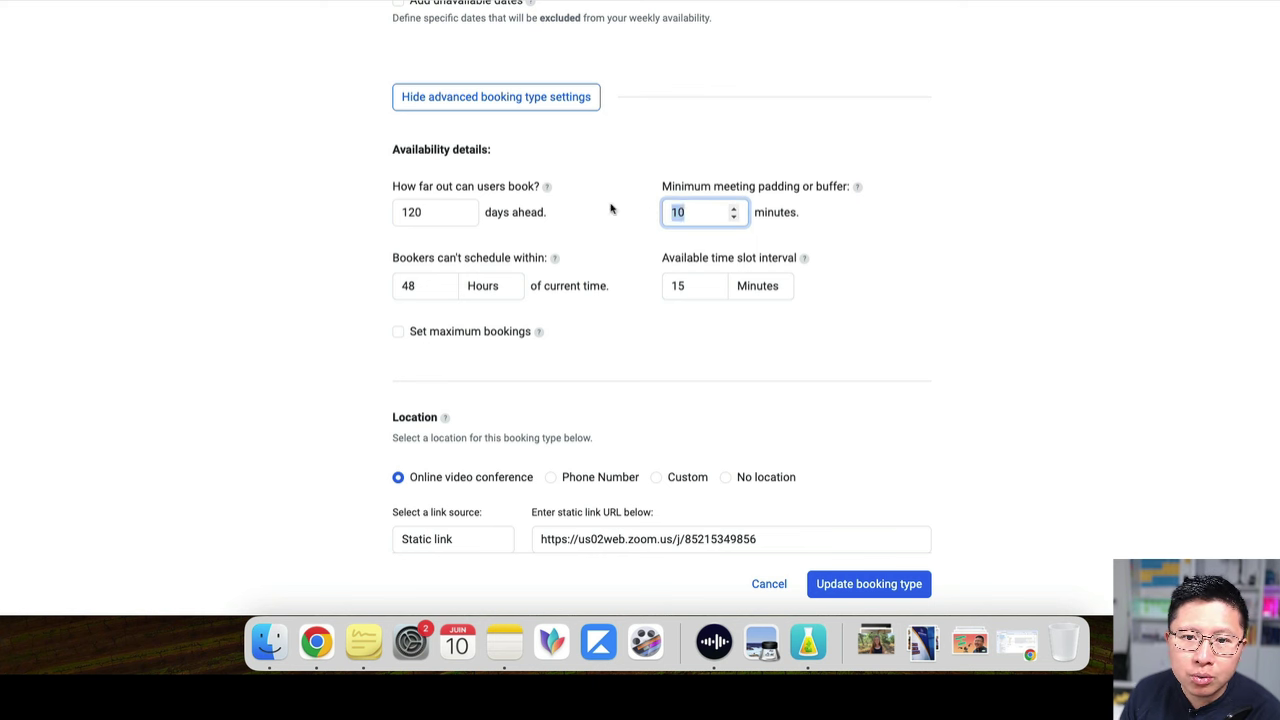
{"action": "type", "text": "30"}
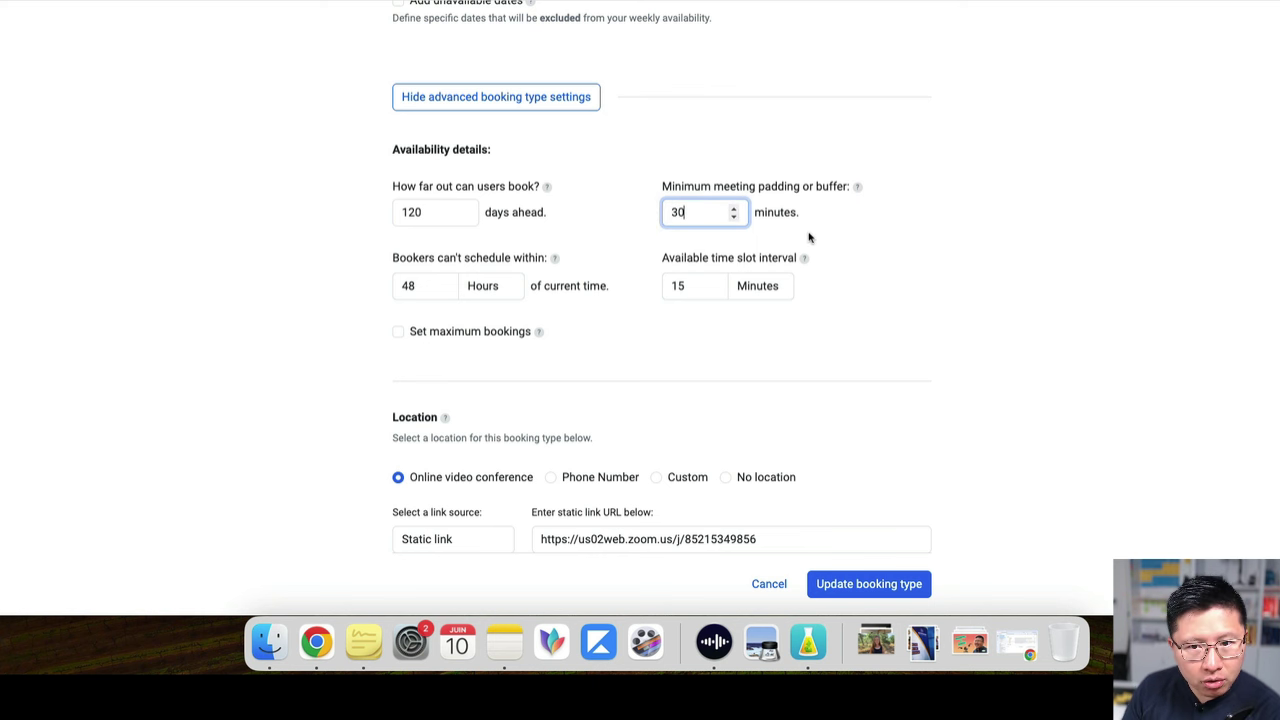
{"action": "left_click_drag", "start_coordinate": [702, 209], "coordinate": [603, 214]}
{"action": "type", "text": "15"}
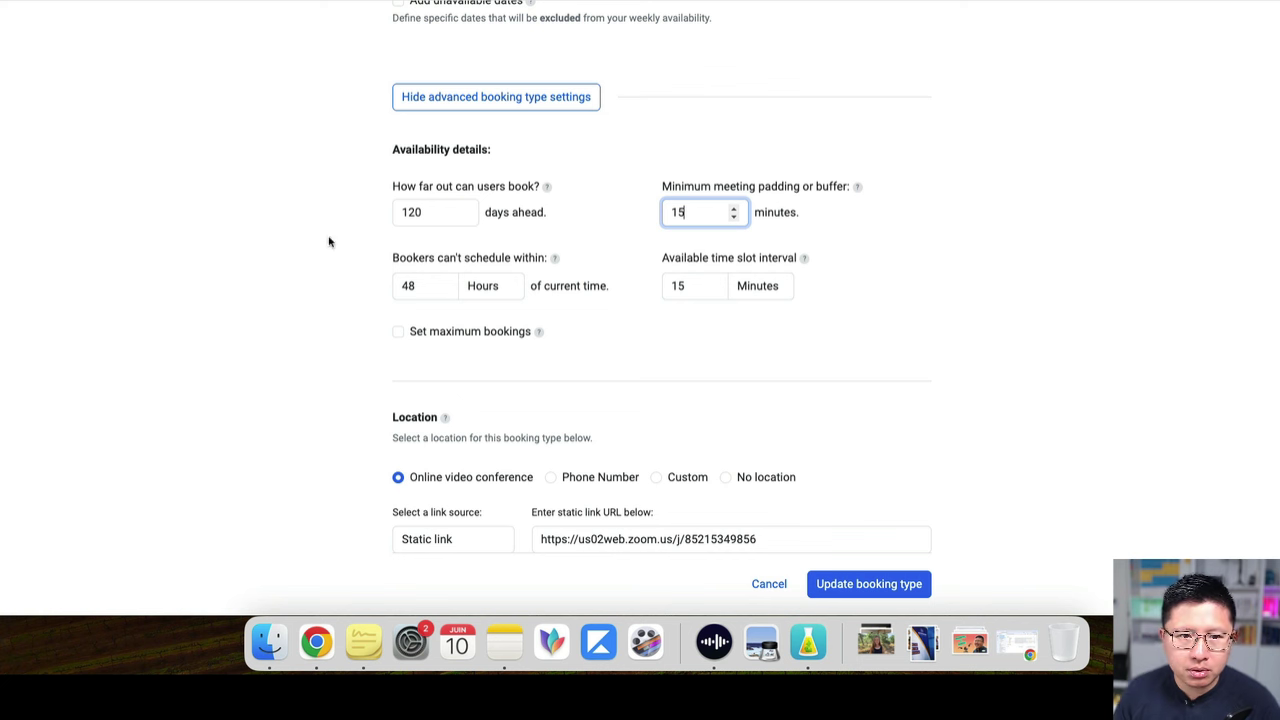
{"action": "left_click", "coordinate": [328, 241]}
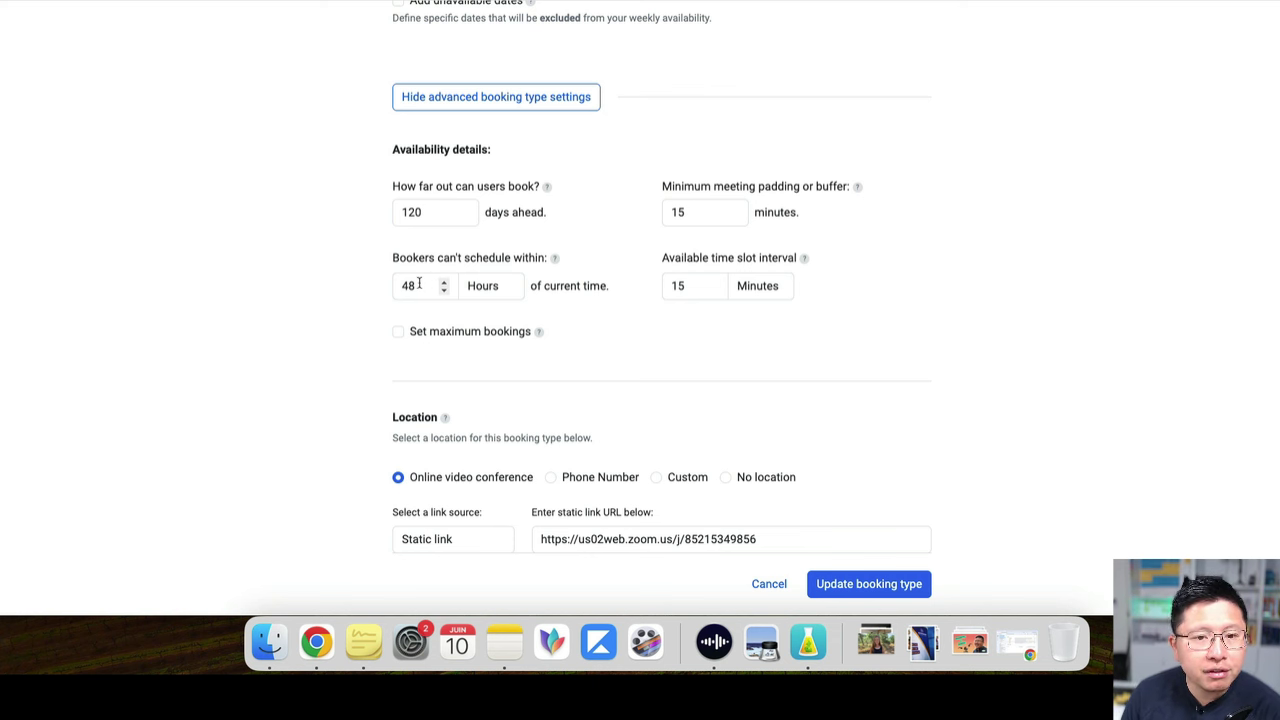
{"action": "double_click", "coordinate": [418, 283]}
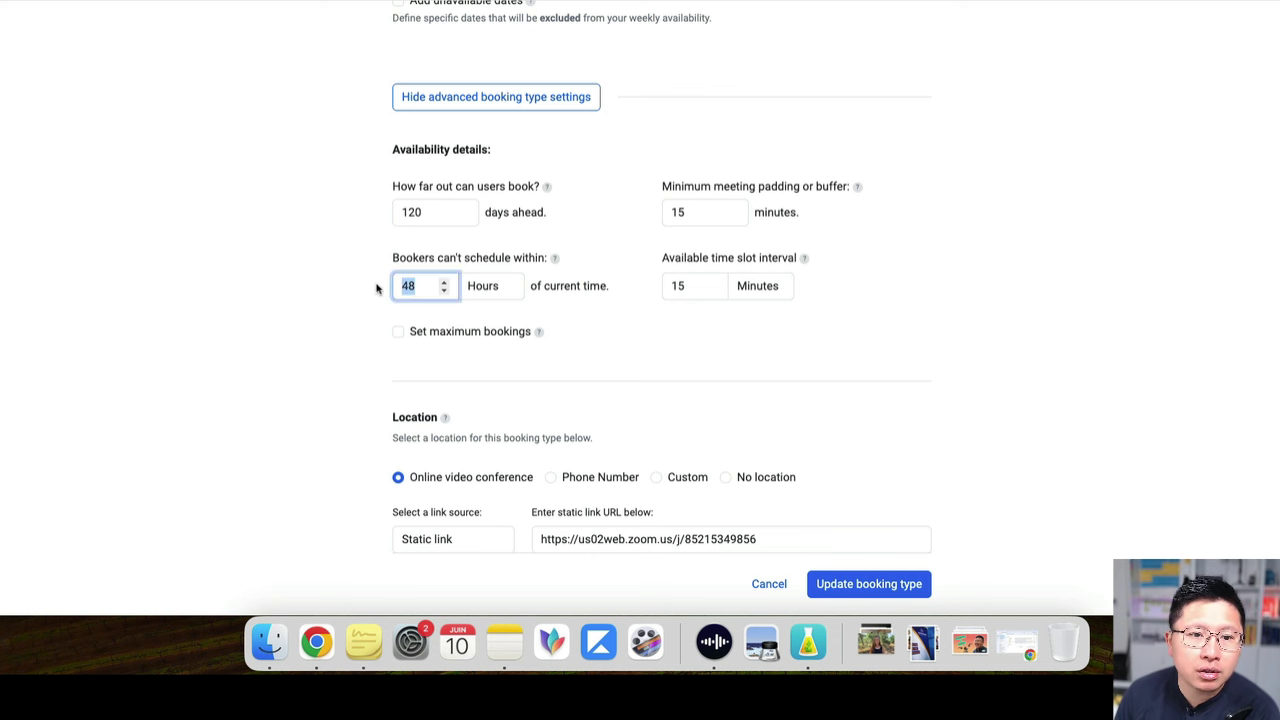
{"action": "left_click", "coordinate": [380, 286]}
{"action": "left_click", "coordinate": [424, 284]}
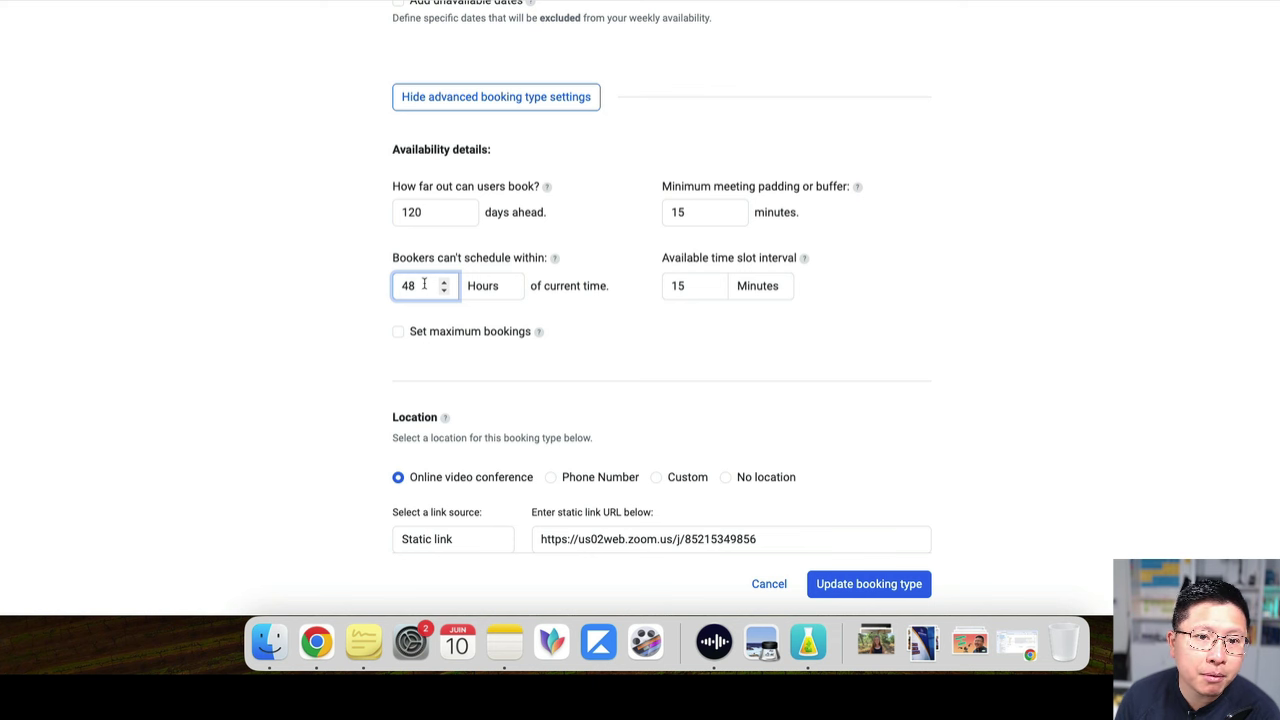
{"action": "left_click_drag", "start_coordinate": [424, 284], "coordinate": [366, 286]}
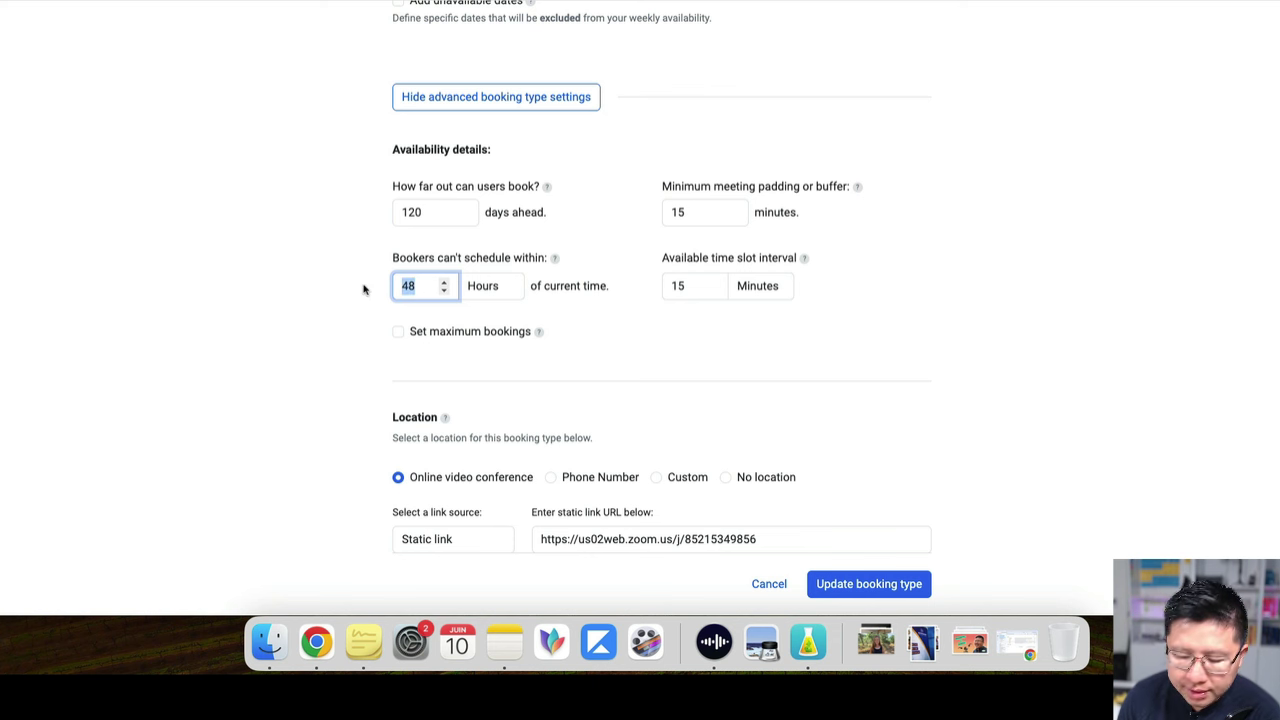
{"action": "type", "text": "1"}
{"action": "left_click", "coordinate": [276, 287]}
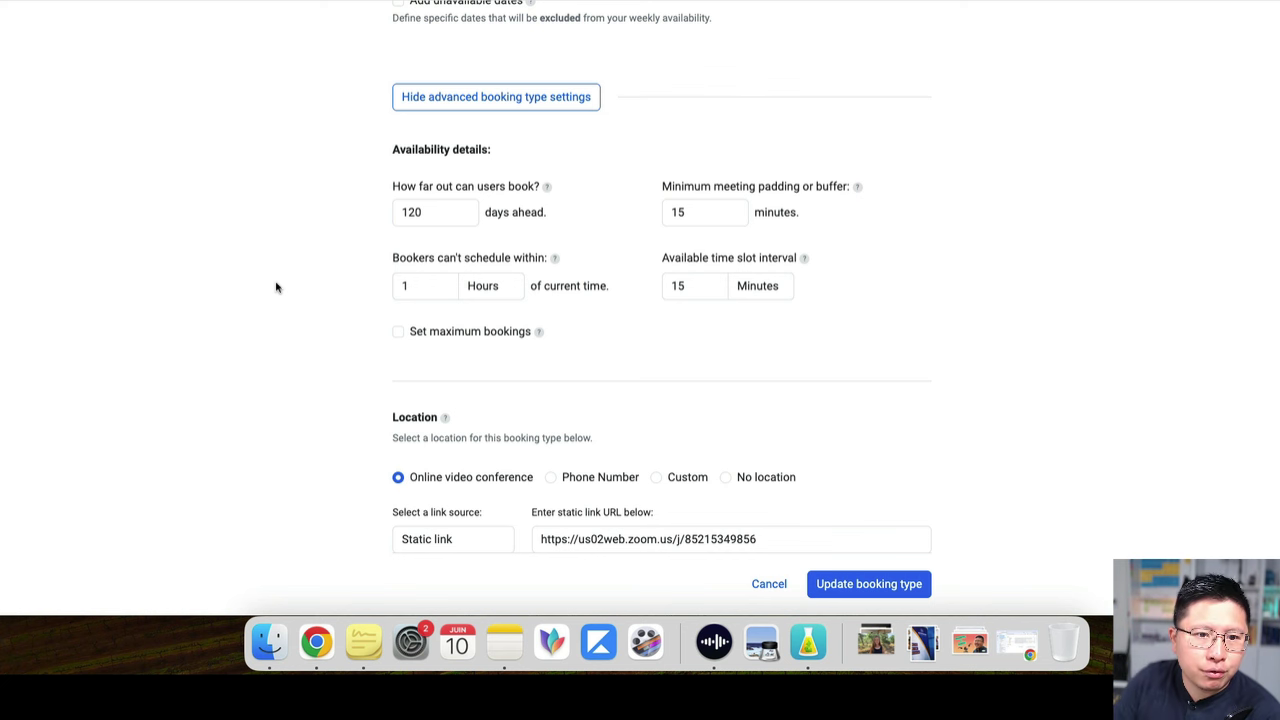
{"action": "double_click", "coordinate": [405, 286]}
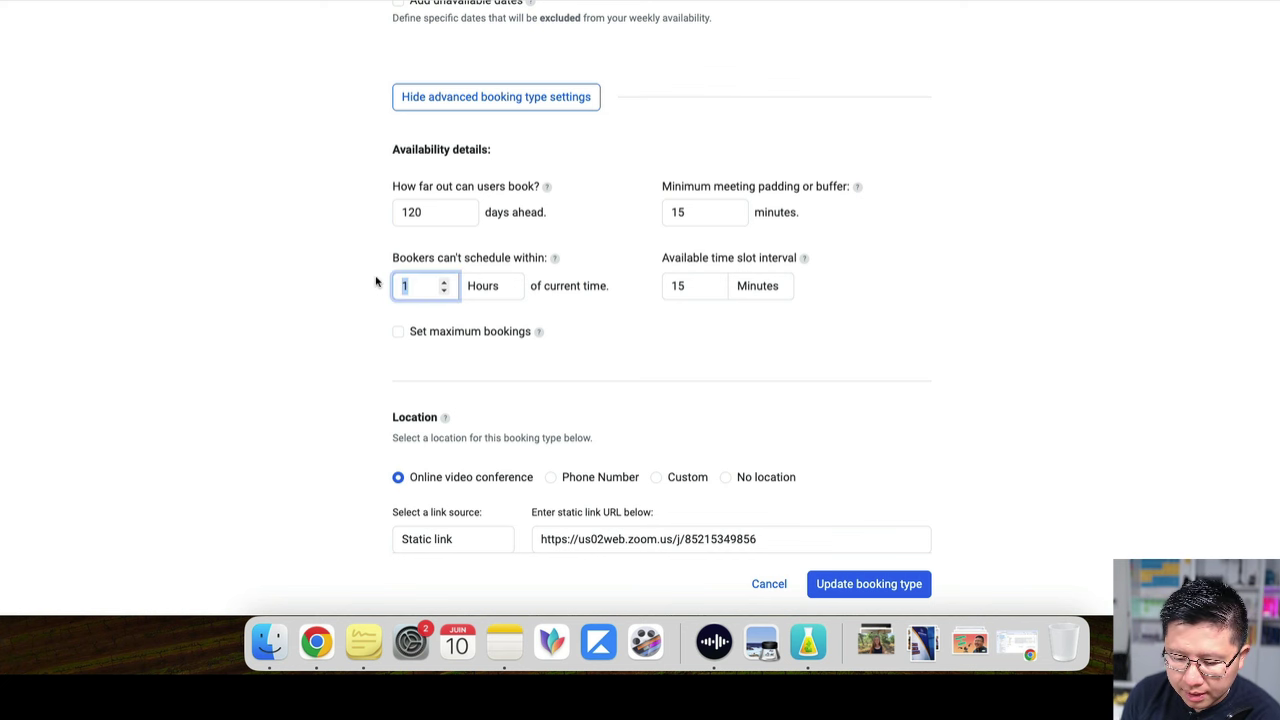
{"action": "type", "text": "48"}
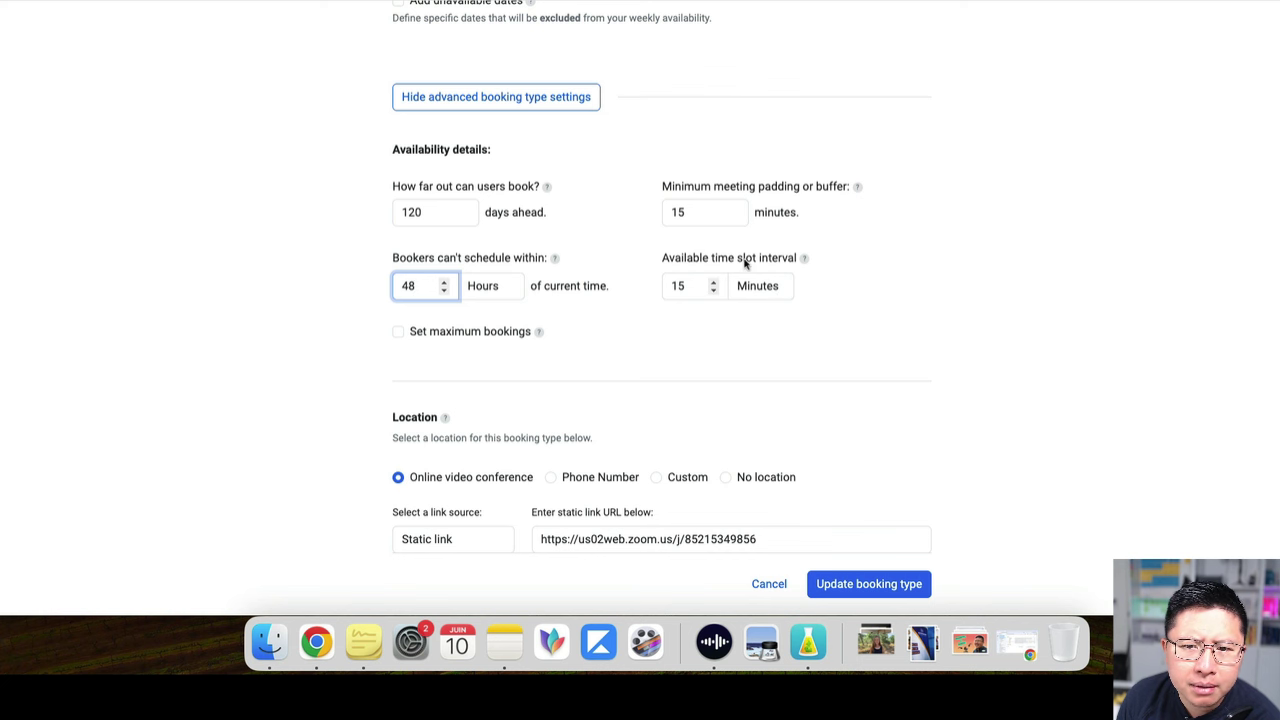
Replace the time slot interval value with 15
{"action": "left_click", "coordinate": [690, 285]}
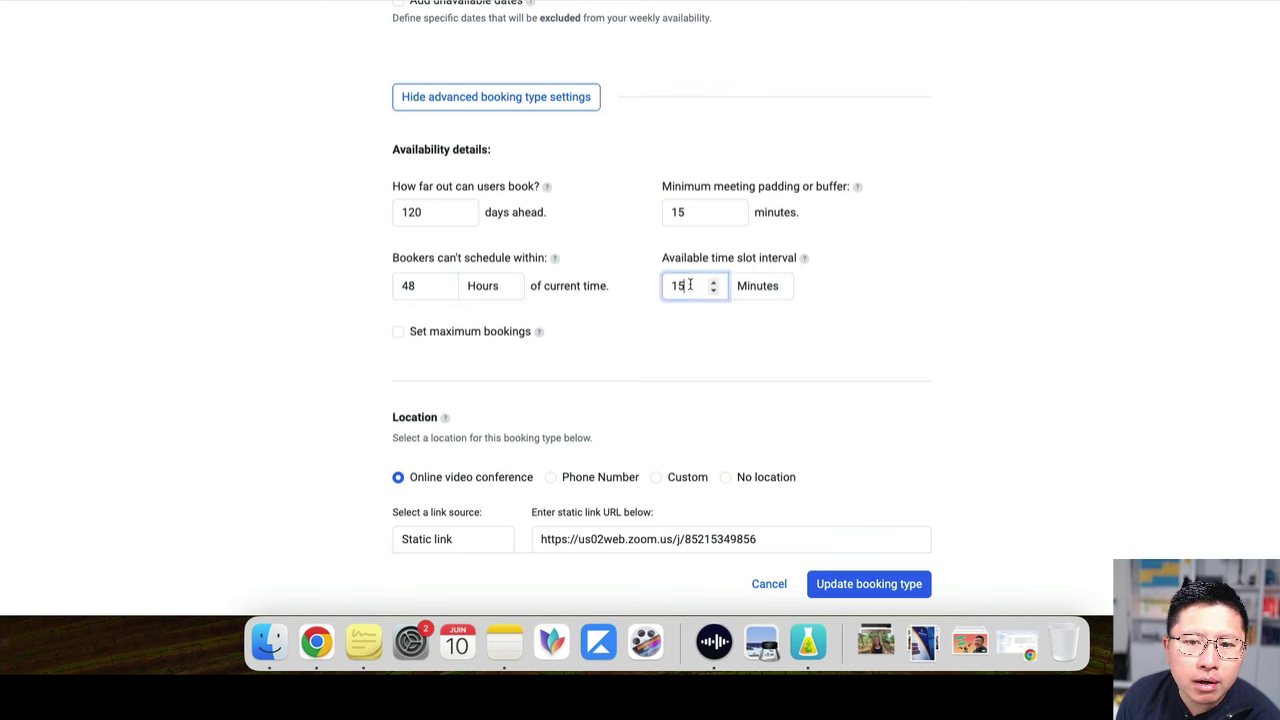
{"action": "scroll", "coordinate": [711, 288], "scroll_direction": "up", "scroll_amount": 5}
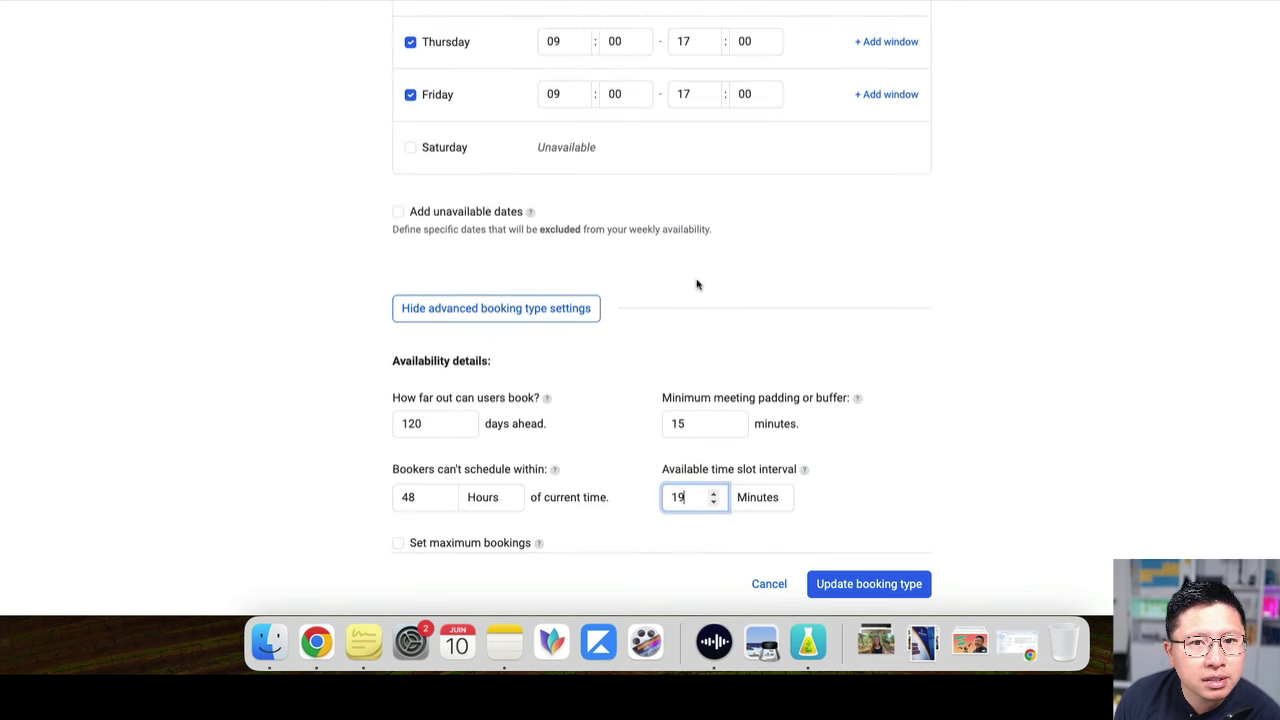
{"action": "scroll", "coordinate": [697, 285], "scroll_direction": "up", "scroll_amount": 1}
{"action": "scroll", "coordinate": [697, 285], "scroll_direction": "down", "scroll_amount": 4}
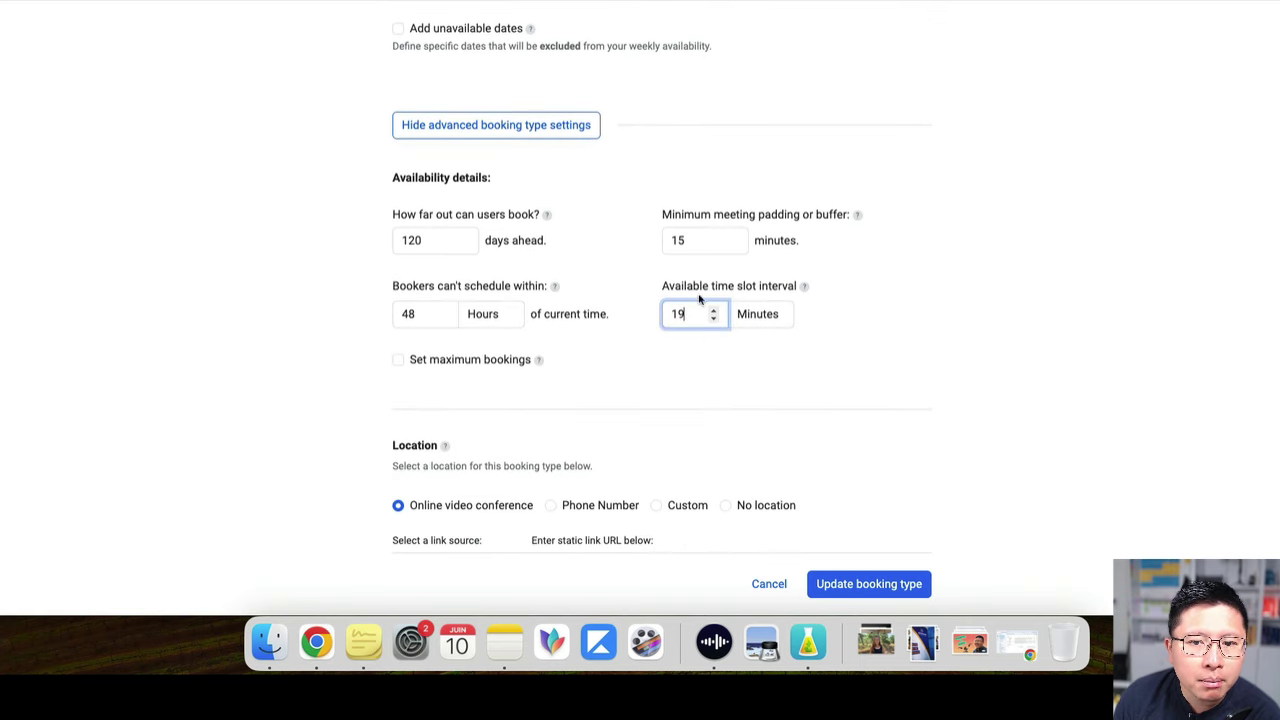
{"action": "key", "text": "super+a"}
{"action": "type", "text": "15"}
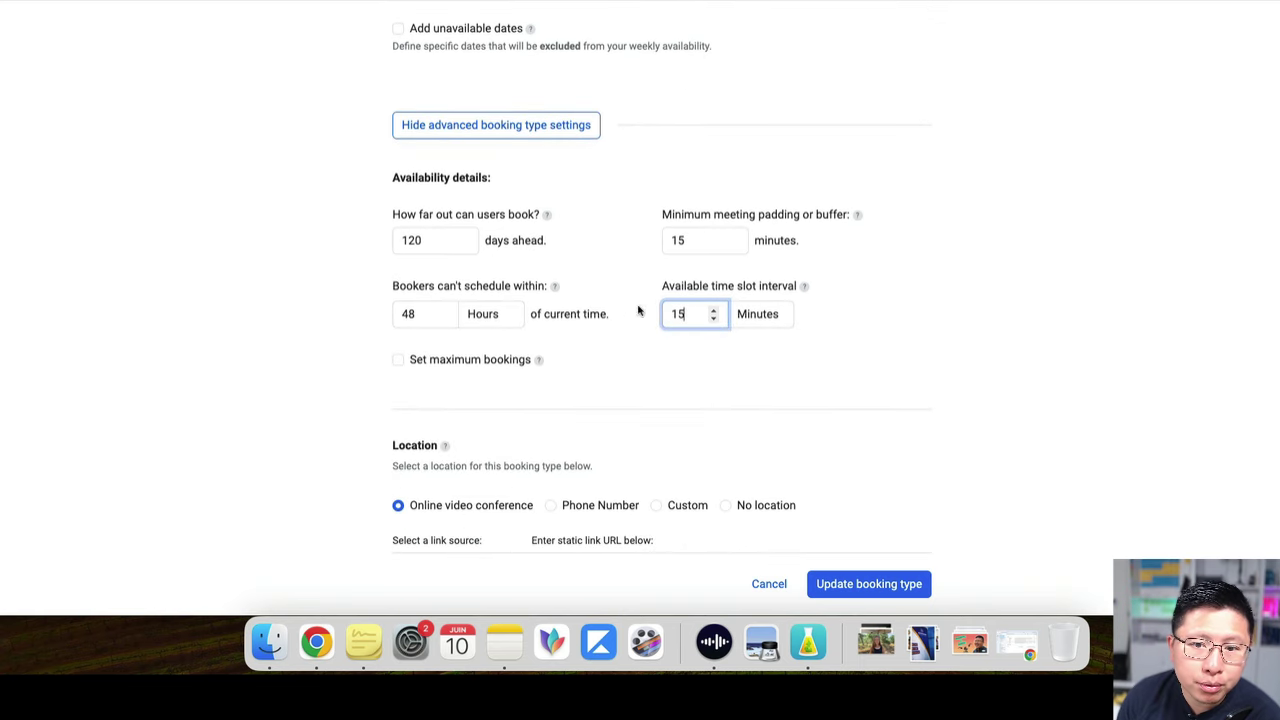
{"action": "left_click", "coordinate": [717, 371]}
Change the time slot interval to 154 minutes
{"action": "left_click_drag", "start_coordinate": [697, 317], "coordinate": [655, 315]}
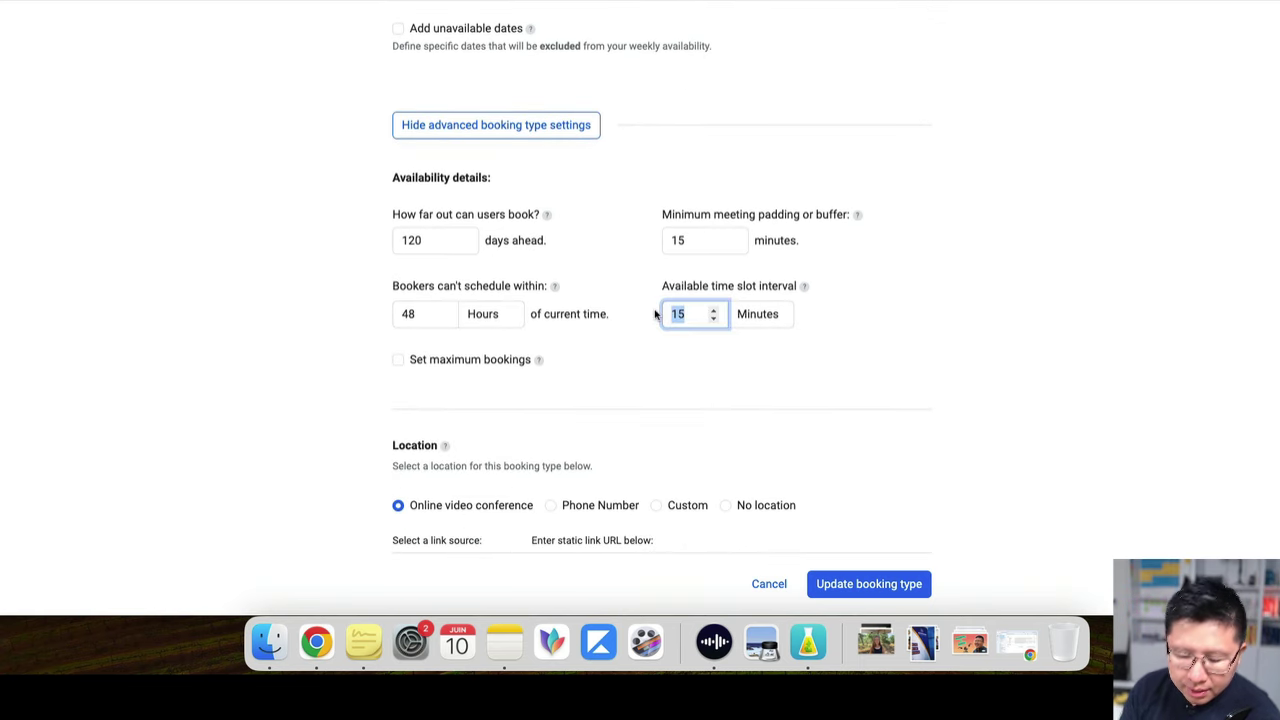
{"action": "type", "text": "0"}
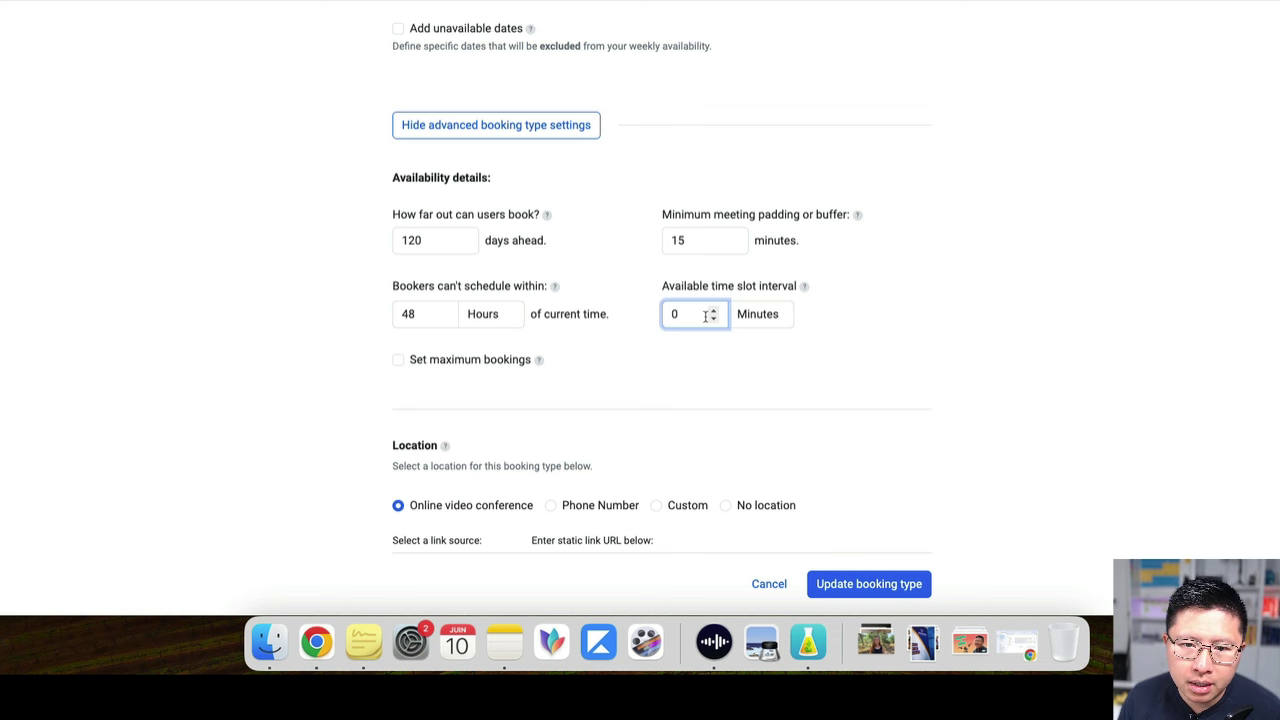
{"action": "left_click_drag", "start_coordinate": [700, 315], "coordinate": [652, 314]}
{"action": "type", "text": "154"}
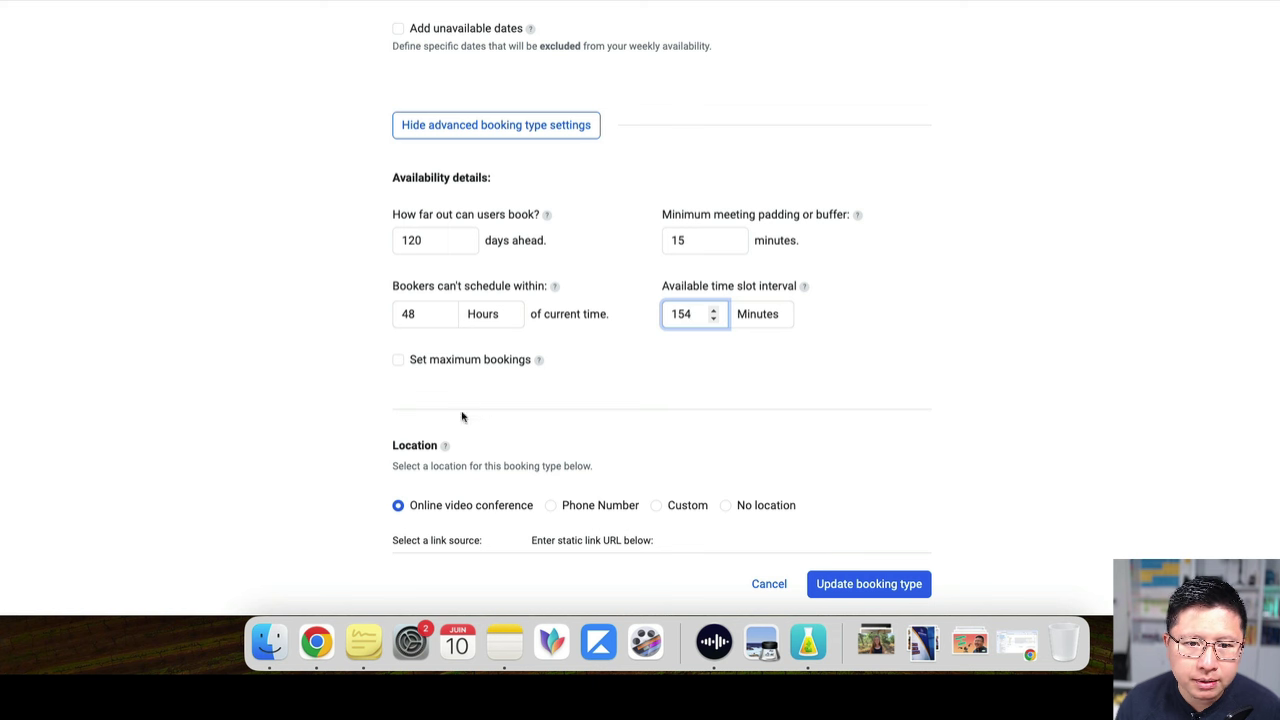
{"action": "left_click", "coordinate": [462, 416]}
{"action": "mouse_move", "coordinate": [537, 362]}
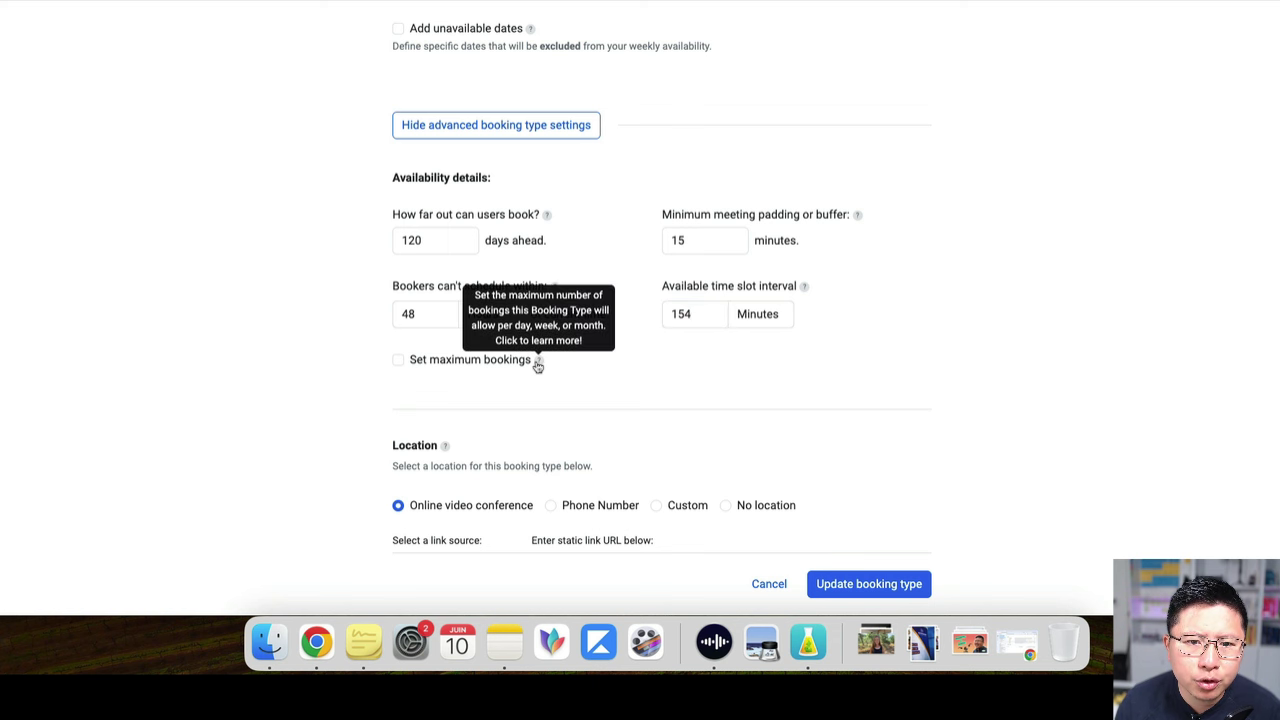
{"action": "left_click", "coordinate": [457, 362]}
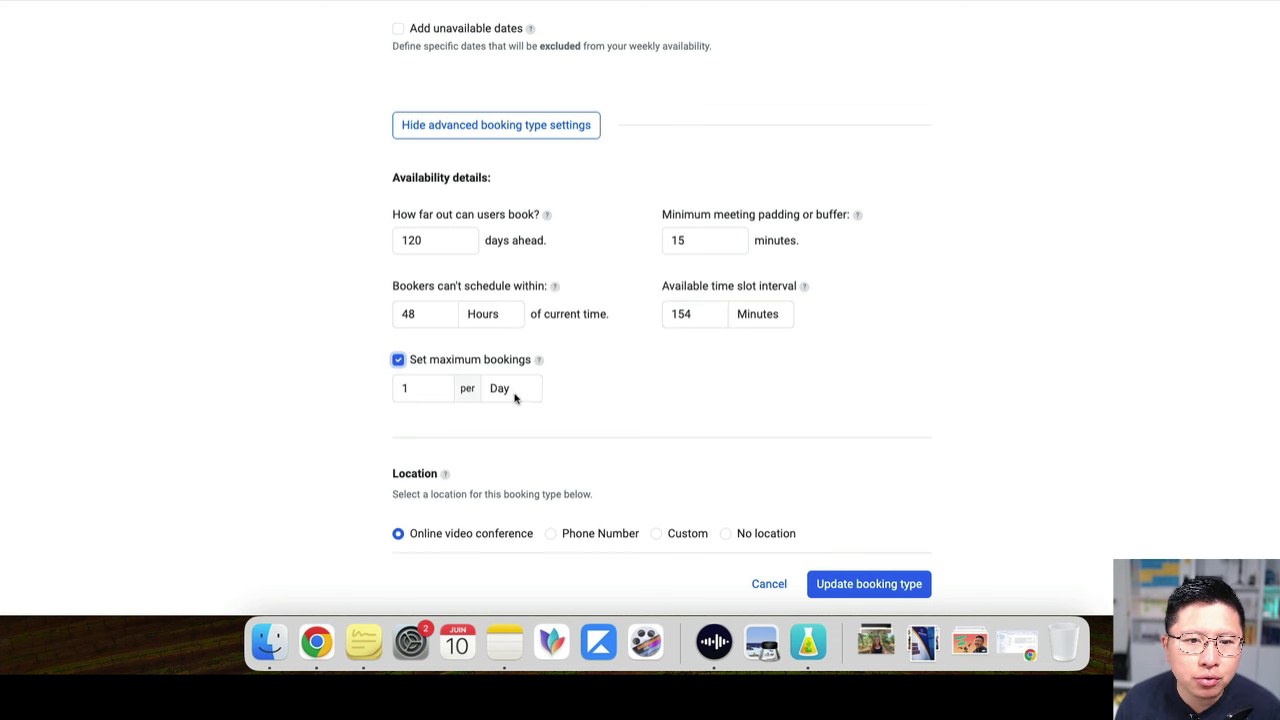
{"action": "double_click", "coordinate": [432, 388]}
{"action": "type", "text": "10"}
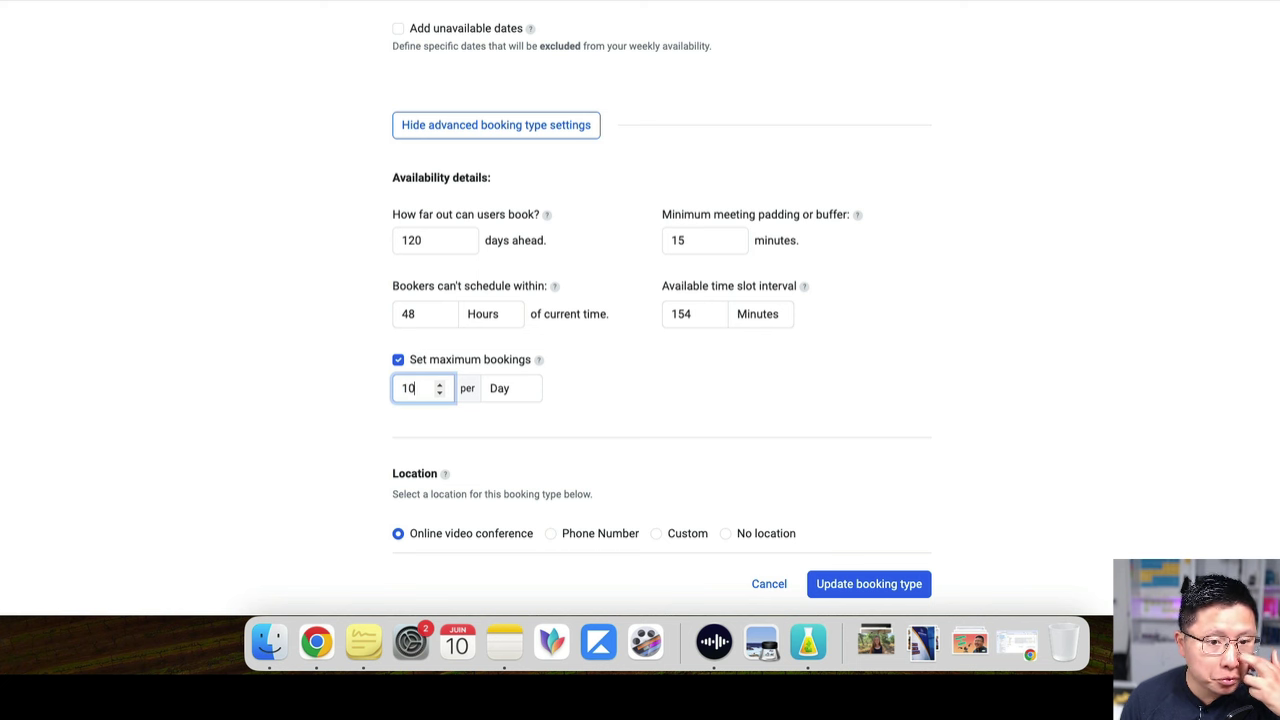
{"action": "double_click", "coordinate": [408, 388]}
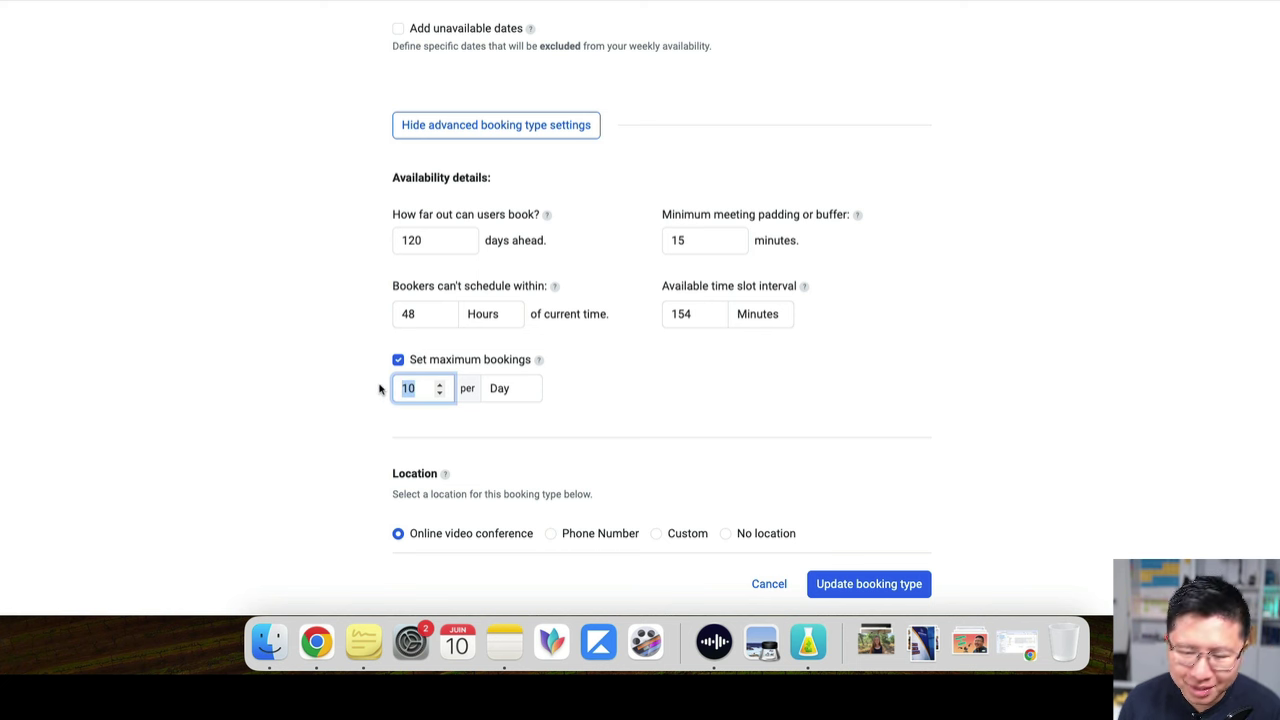
{"action": "type", "text": "5"}
{"action": "left_click", "coordinate": [398, 360]}
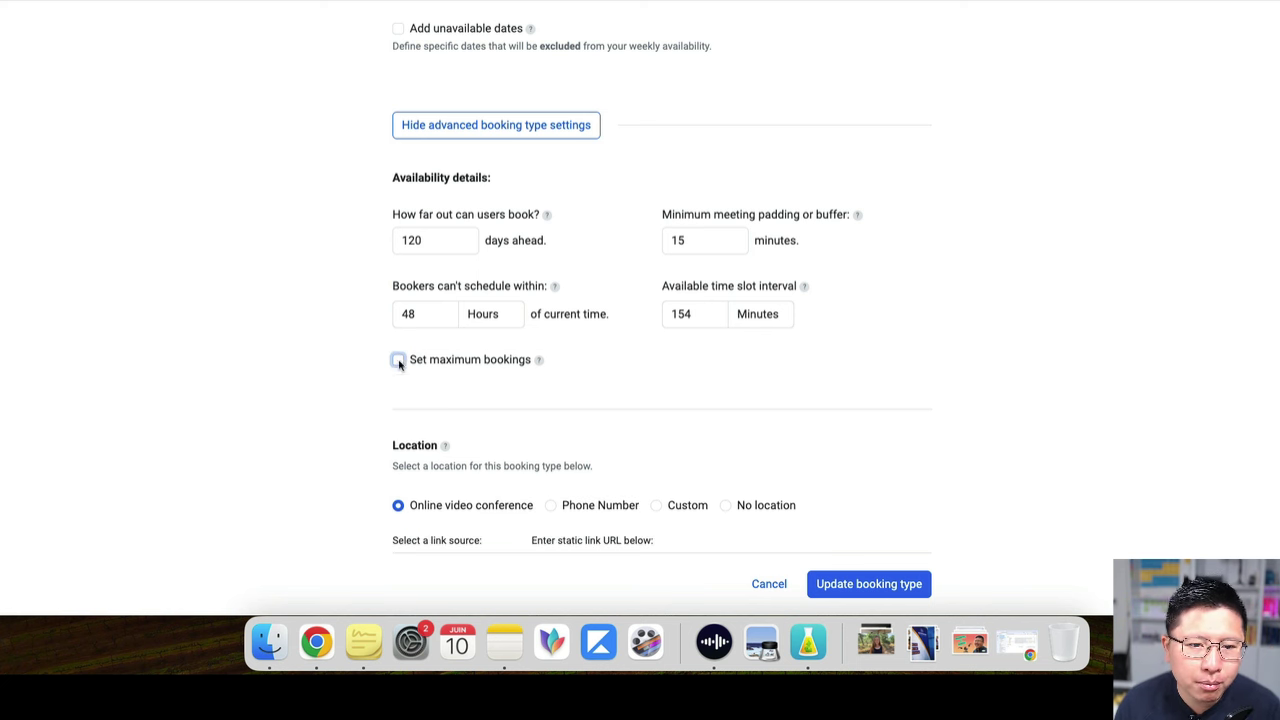
{"action": "scroll", "coordinate": [339, 366], "scroll_direction": "down", "scroll_amount": 5}
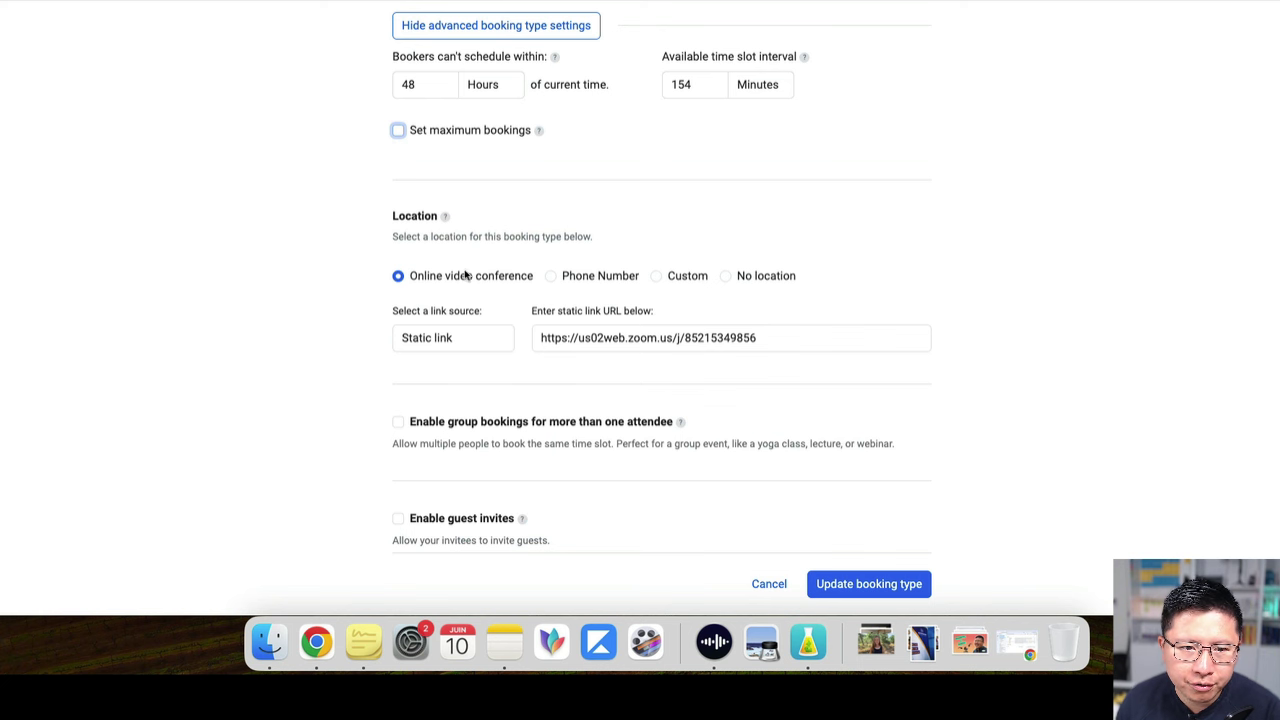
{"action": "scroll", "coordinate": [525, 308], "scroll_direction": "down", "scroll_amount": 1}
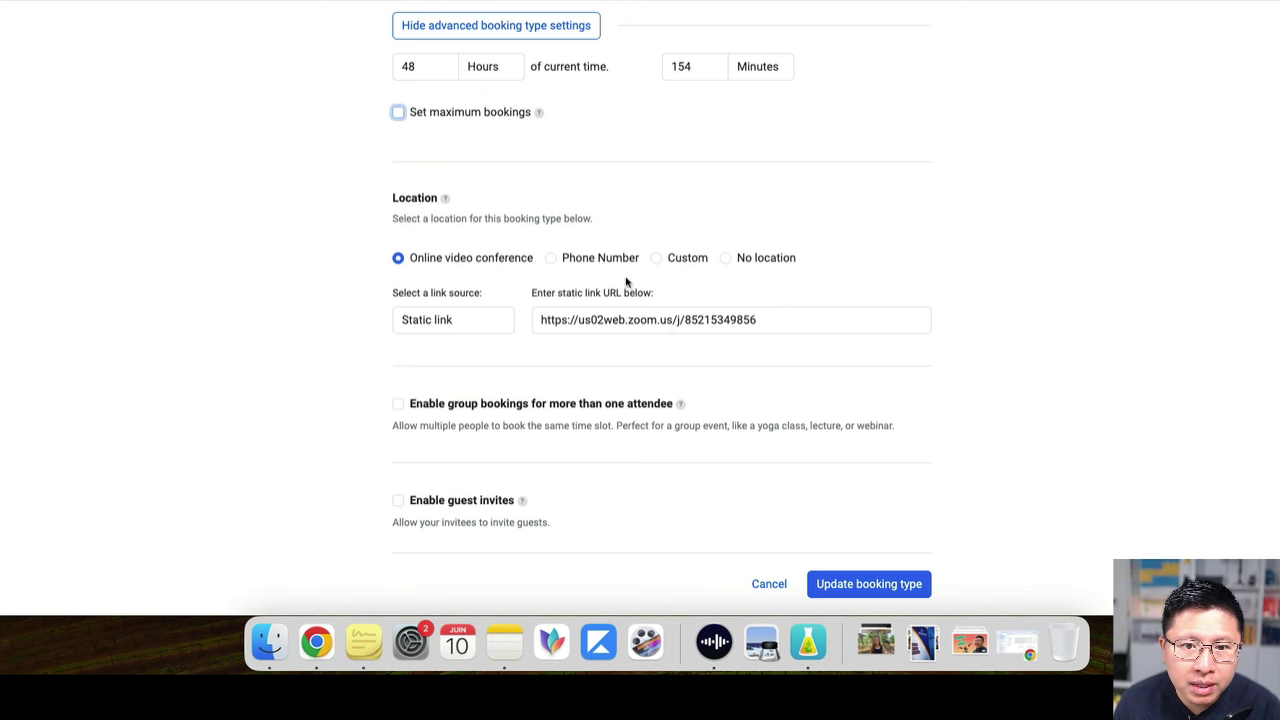
{"action": "left_click", "coordinate": [551, 258]}
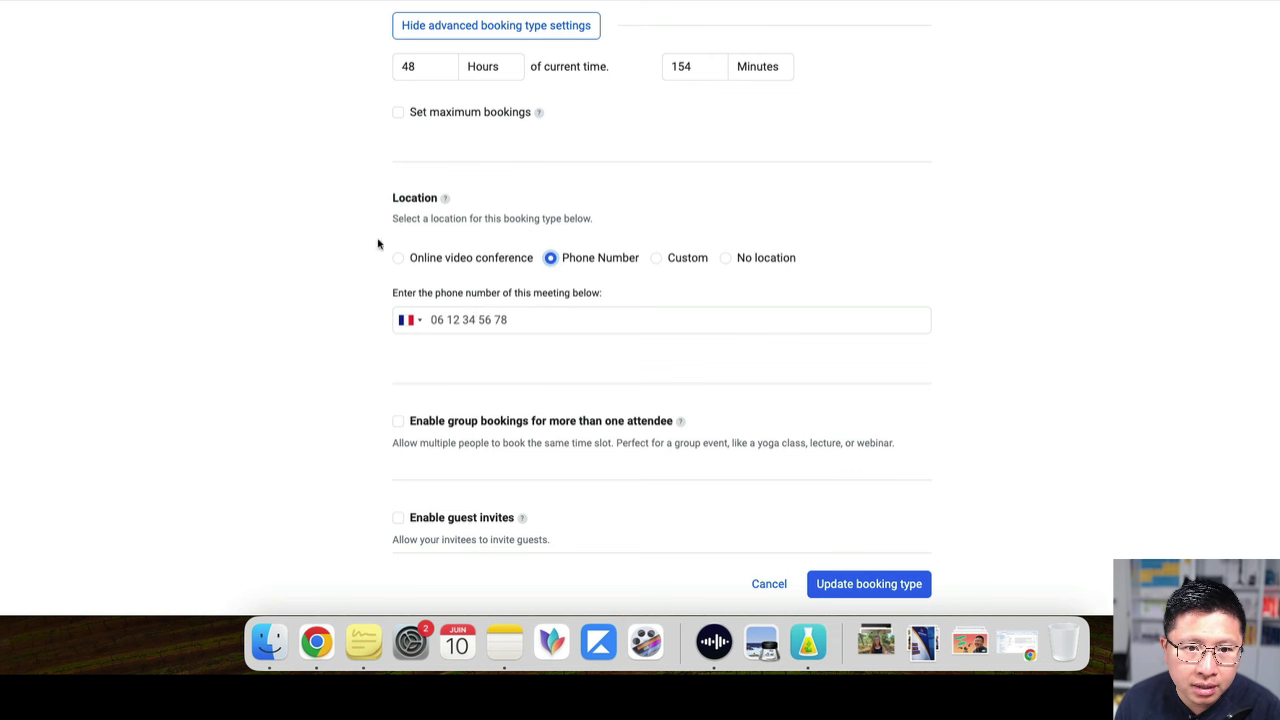
{"action": "left_click", "coordinate": [398, 259]}
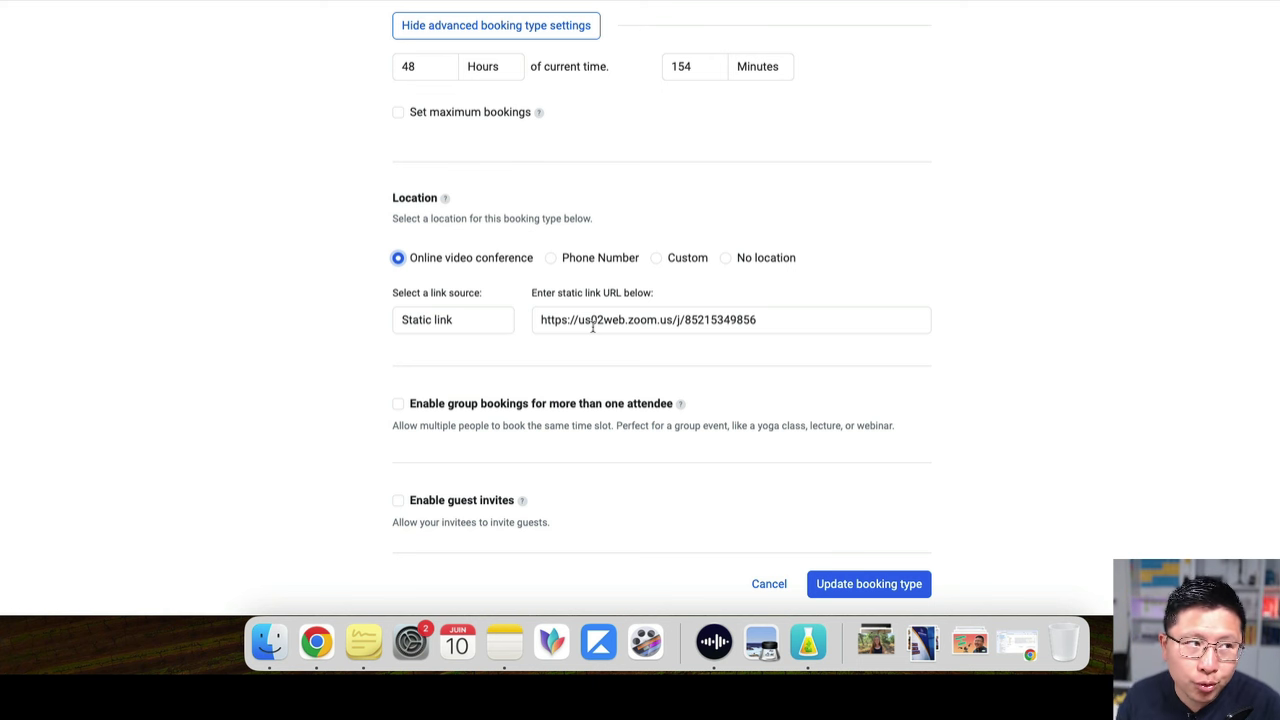
{"action": "left_click", "coordinate": [780, 316]}
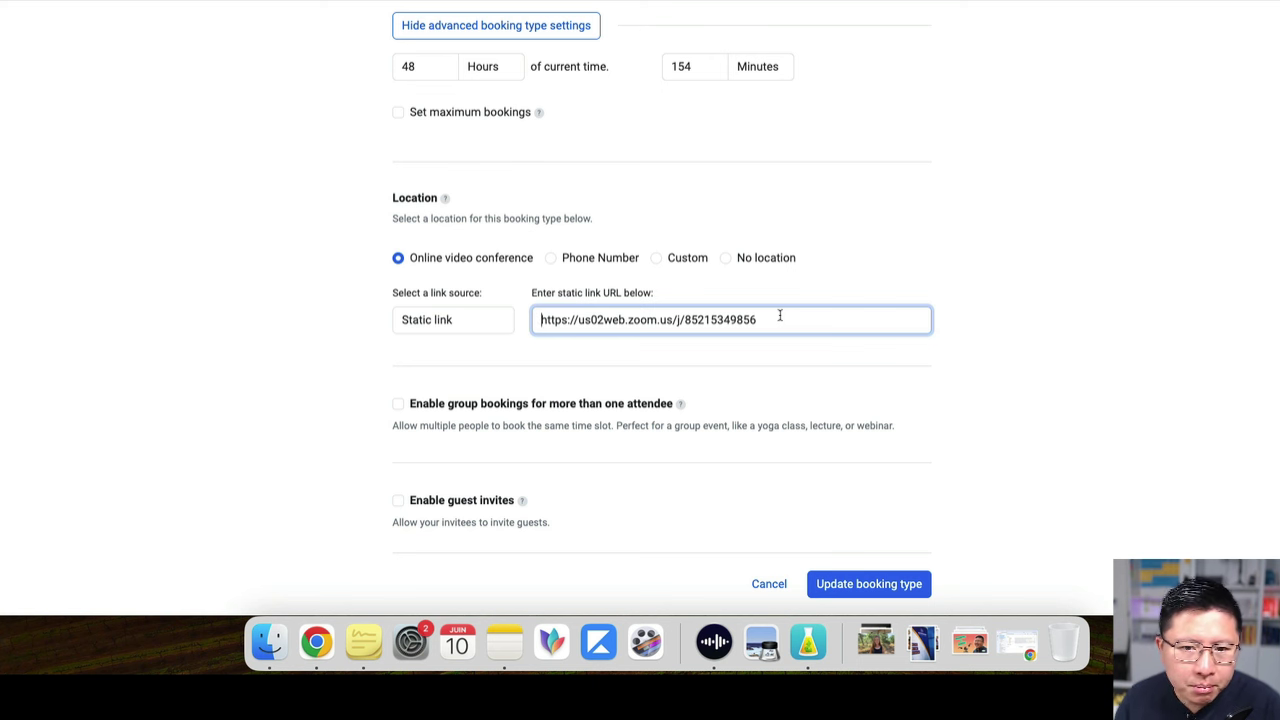
{"action": "left_click", "coordinate": [780, 319]}
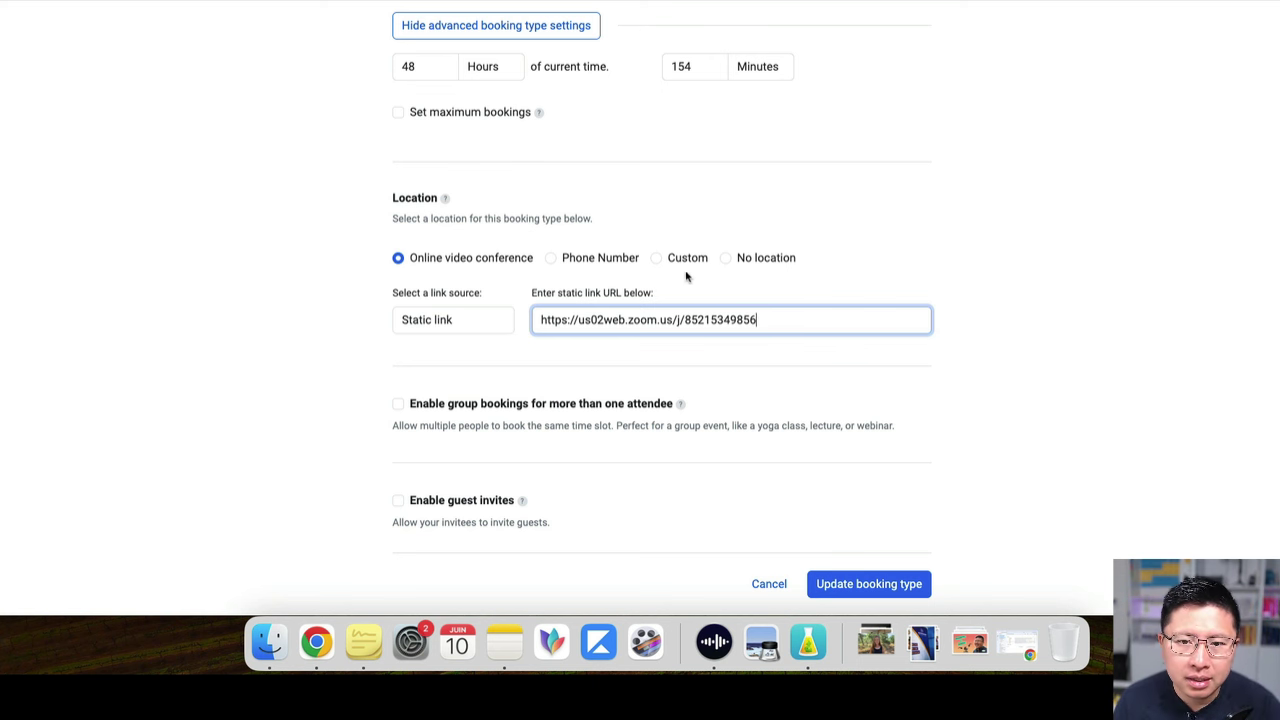
{"action": "left_click", "coordinate": [656, 258]}
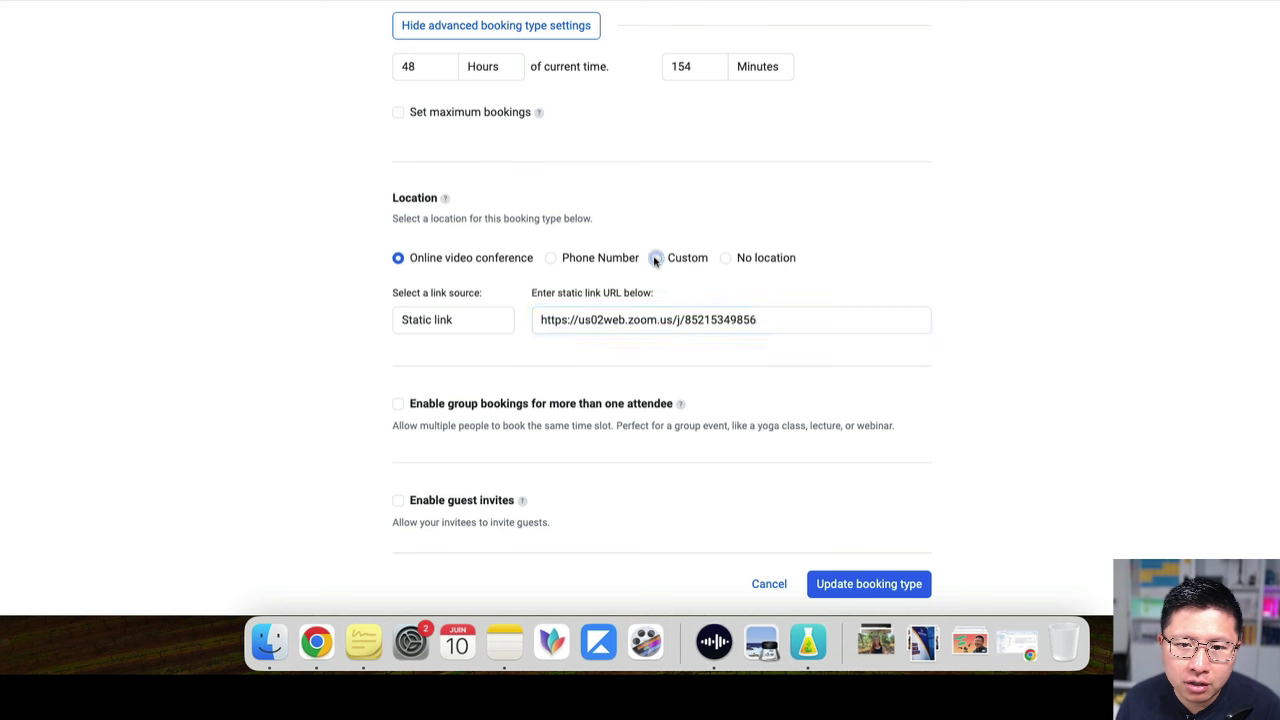
{"action": "left_click", "coordinate": [403, 262]}
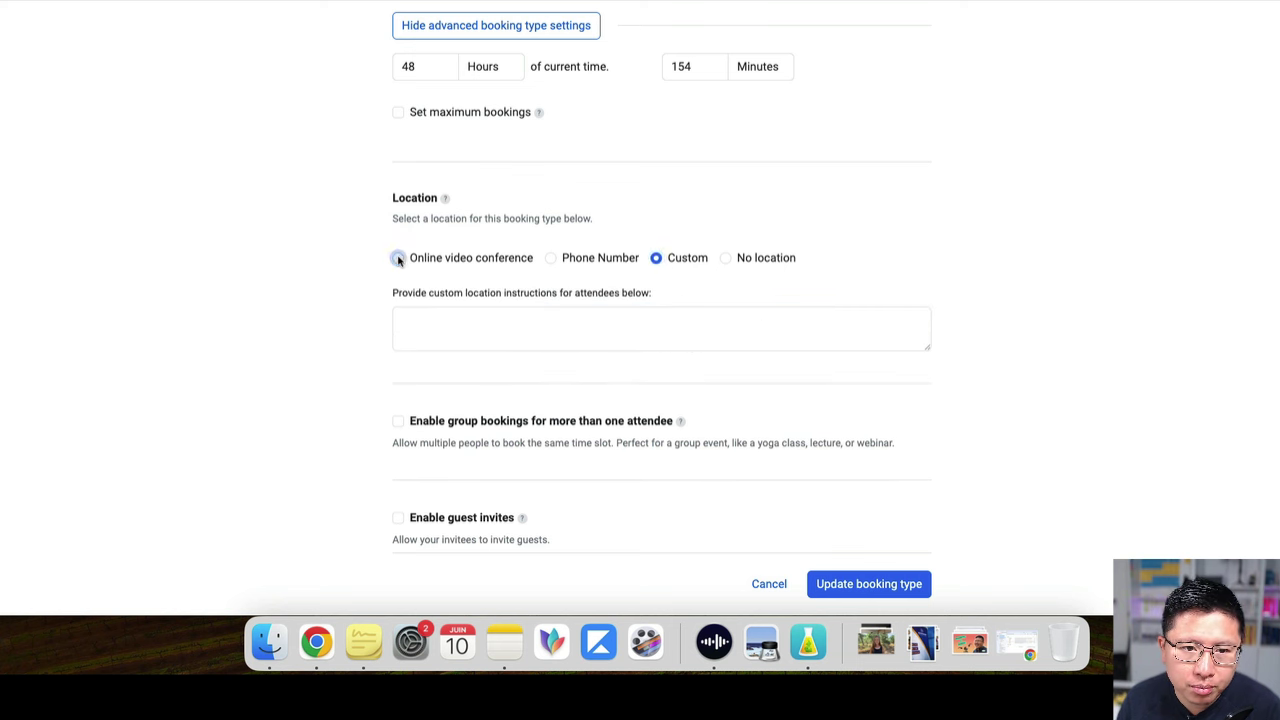
{"action": "left_click", "coordinate": [555, 260]}
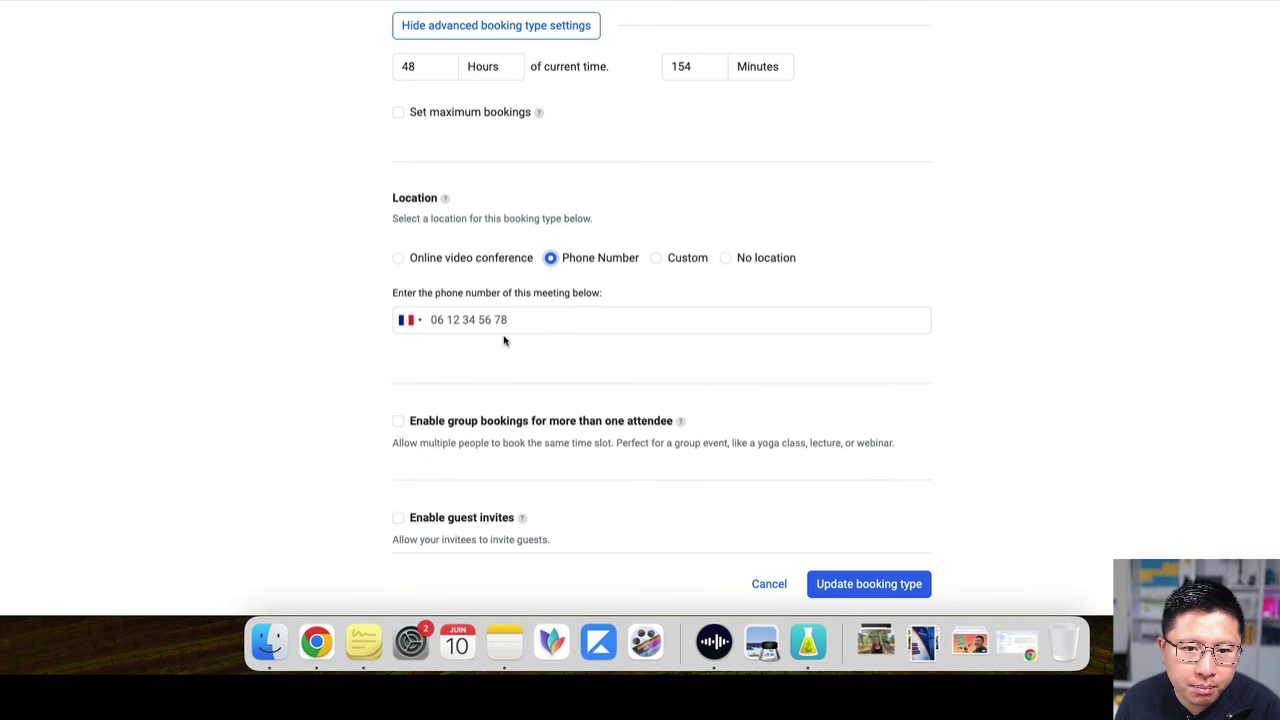
{"action": "left_click", "coordinate": [400, 260]}
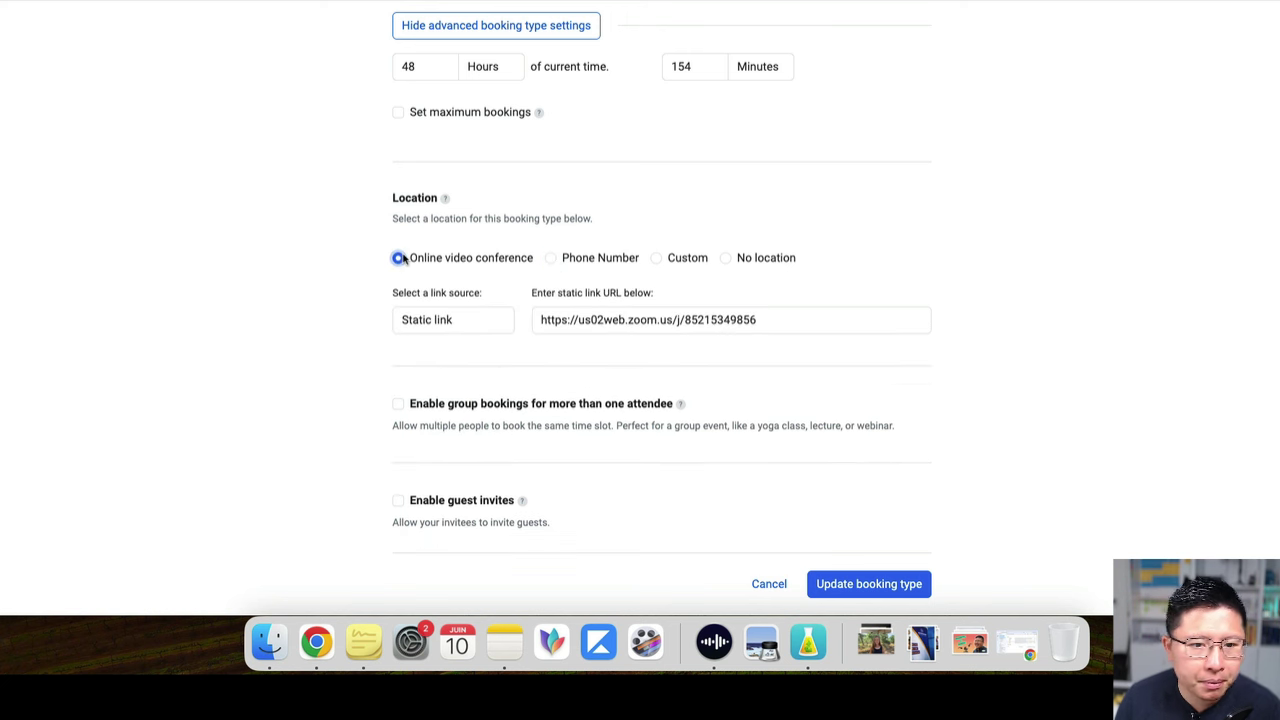
{"action": "left_click", "coordinate": [398, 404]}
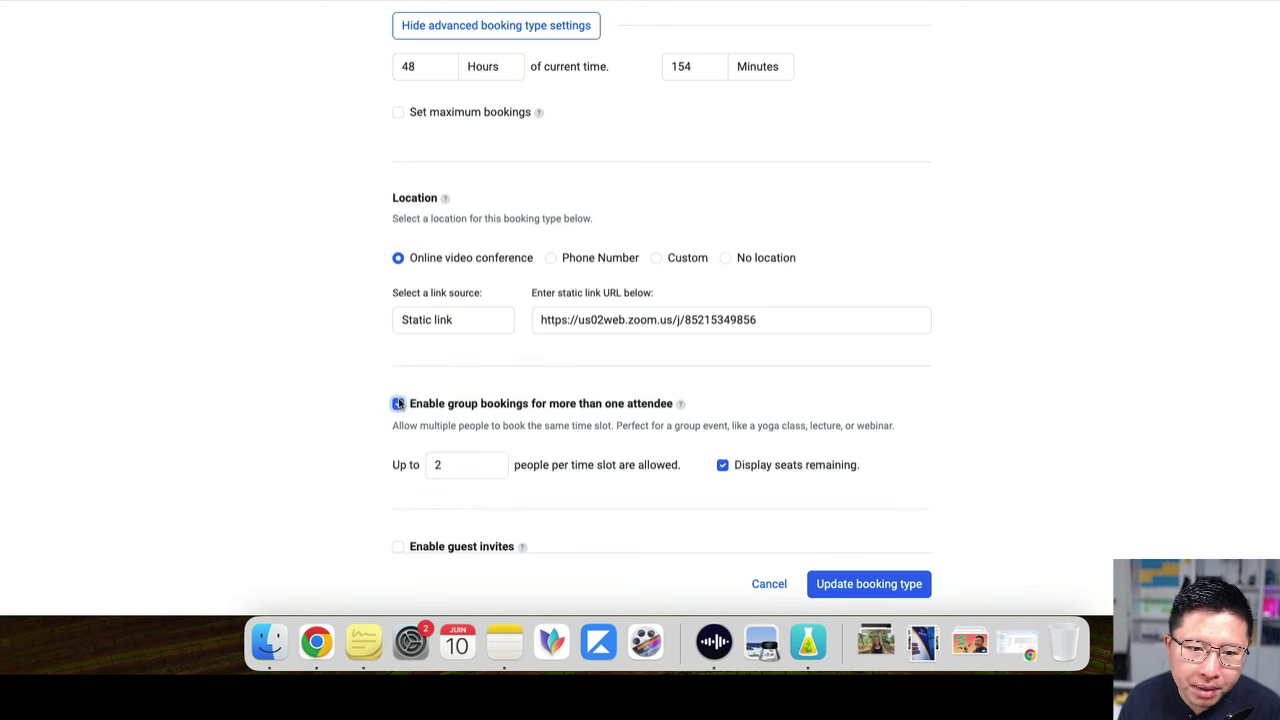
{"action": "left_click", "coordinate": [399, 405]}
{"action": "scroll", "coordinate": [405, 395], "scroll_direction": "down", "scroll_amount": 3}
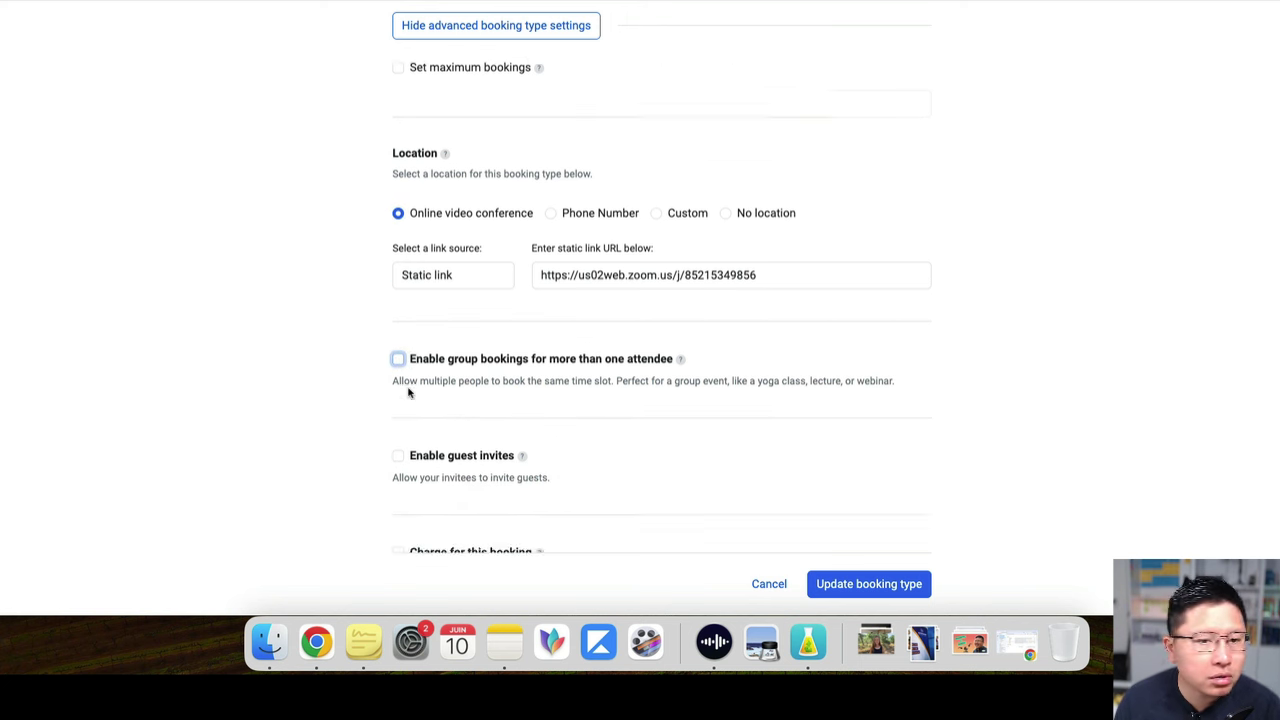
{"action": "scroll", "coordinate": [431, 303], "scroll_direction": "down", "scroll_amount": 1}
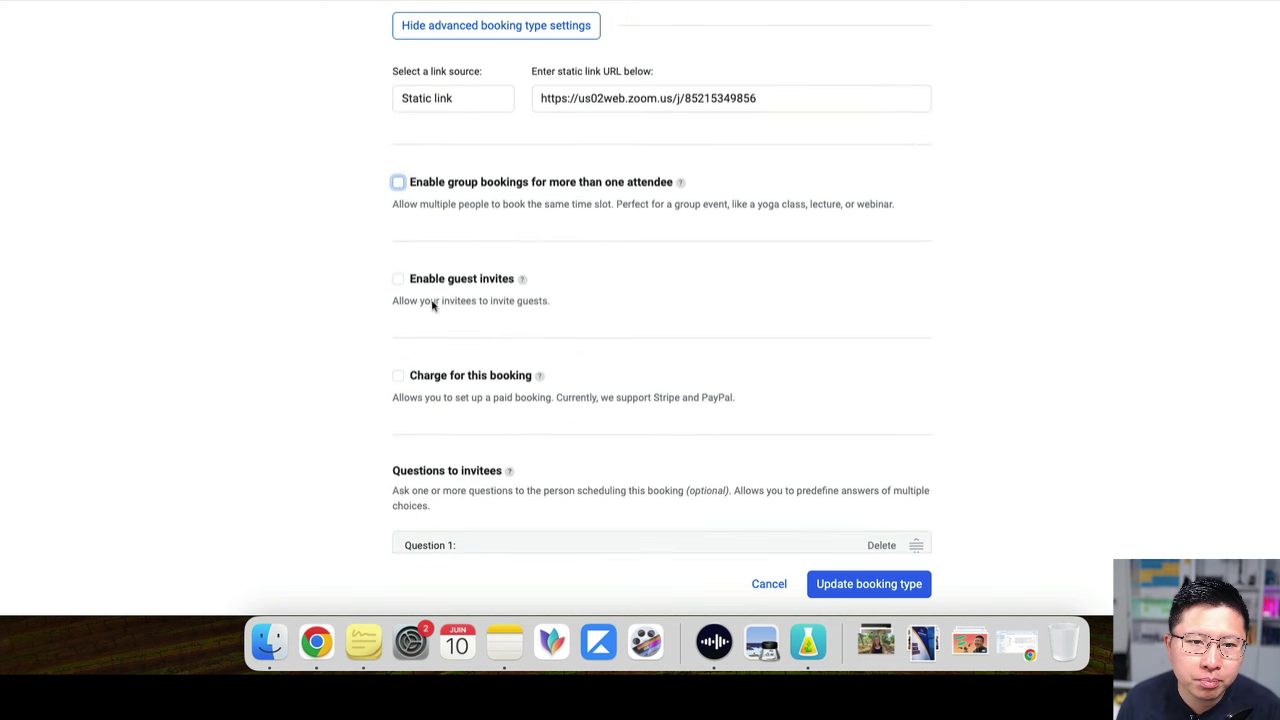
{"action": "left_click", "coordinate": [398, 274]}
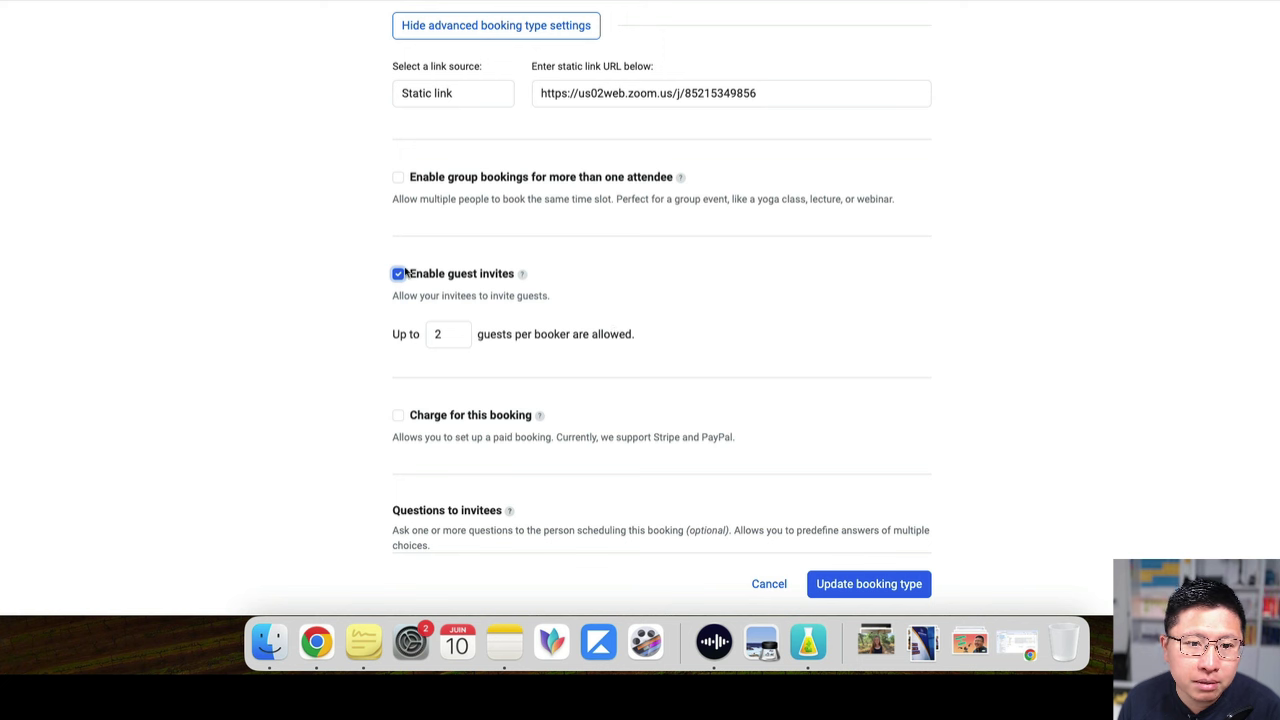
{"action": "left_click", "coordinate": [399, 275]}
{"action": "scroll", "coordinate": [493, 283], "scroll_direction": "down", "scroll_amount": 2}
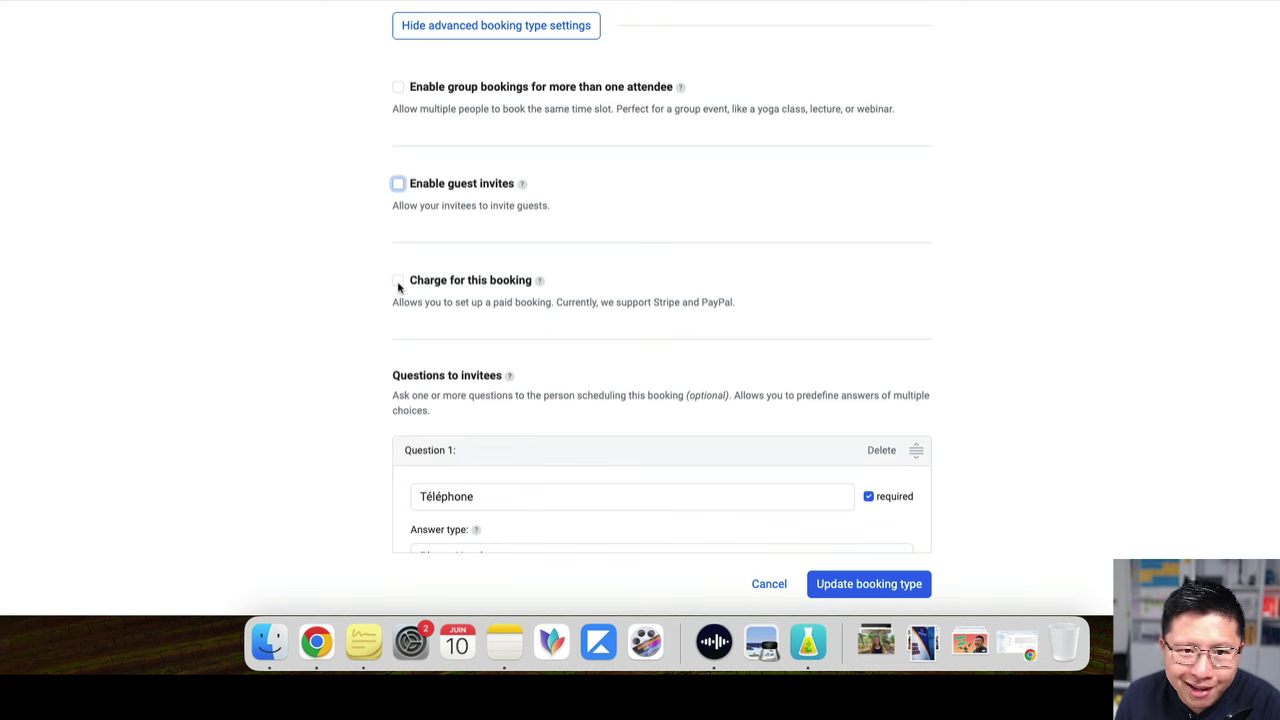
{"action": "left_click", "coordinate": [398, 283]}
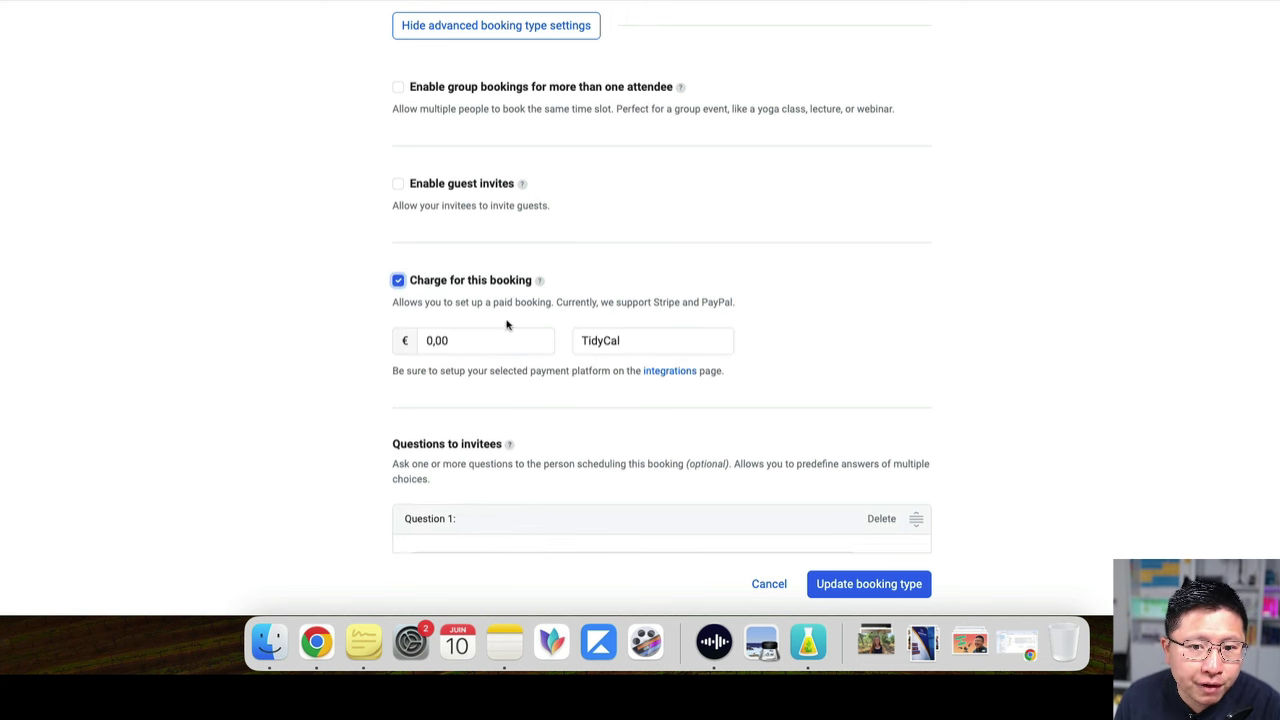
{"action": "left_click", "coordinate": [636, 348]}
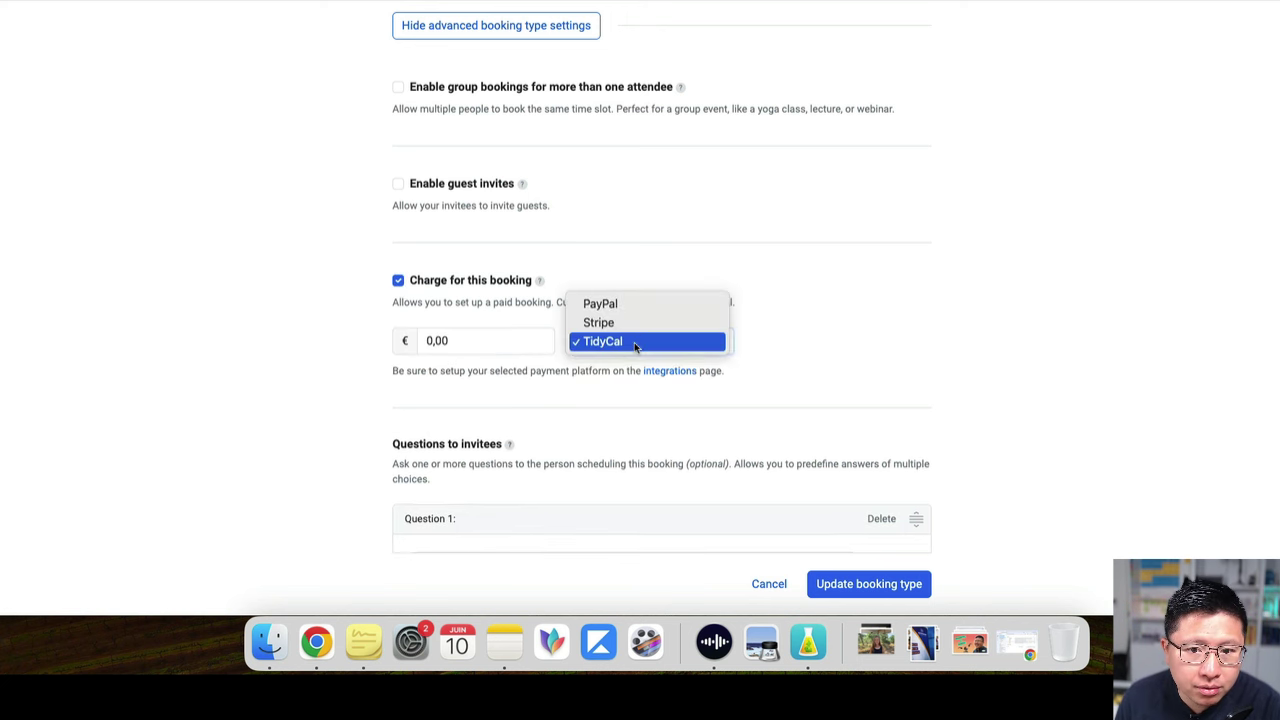
{"action": "left_click", "coordinate": [338, 337]}
{"action": "left_click", "coordinate": [397, 282]}
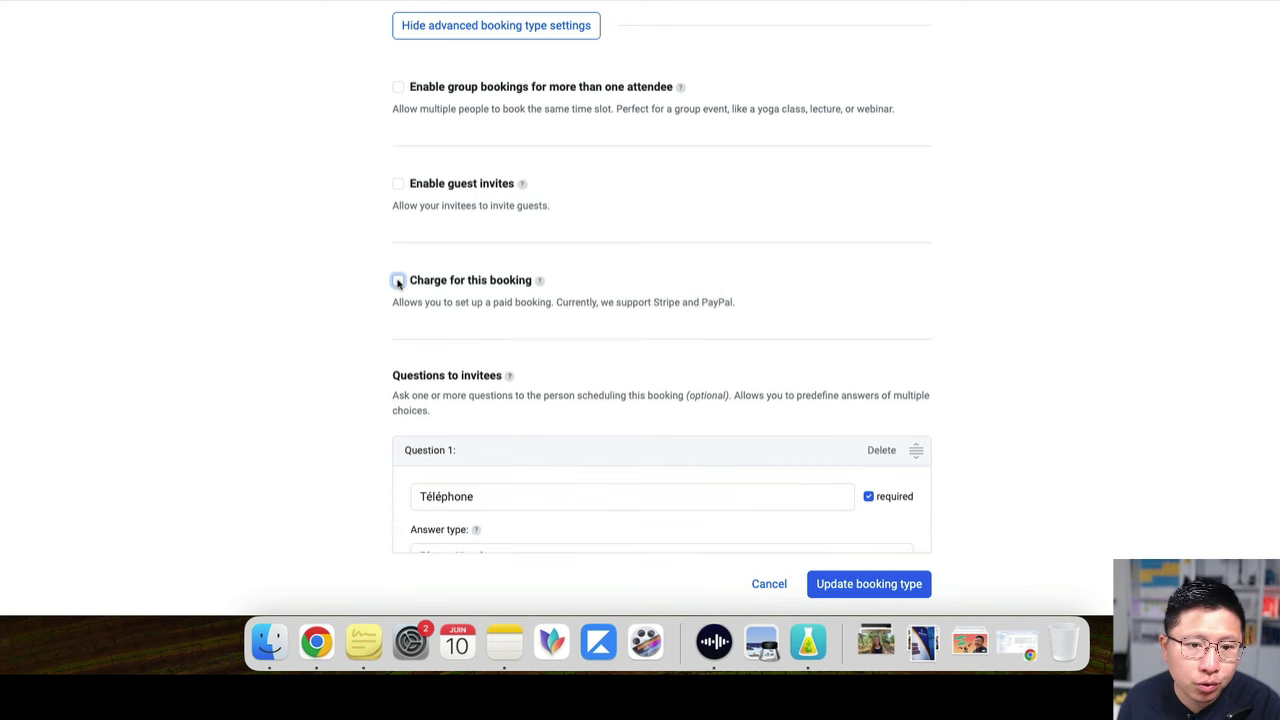
{"action": "scroll", "coordinate": [334, 225], "scroll_direction": "down", "scroll_amount": 1}
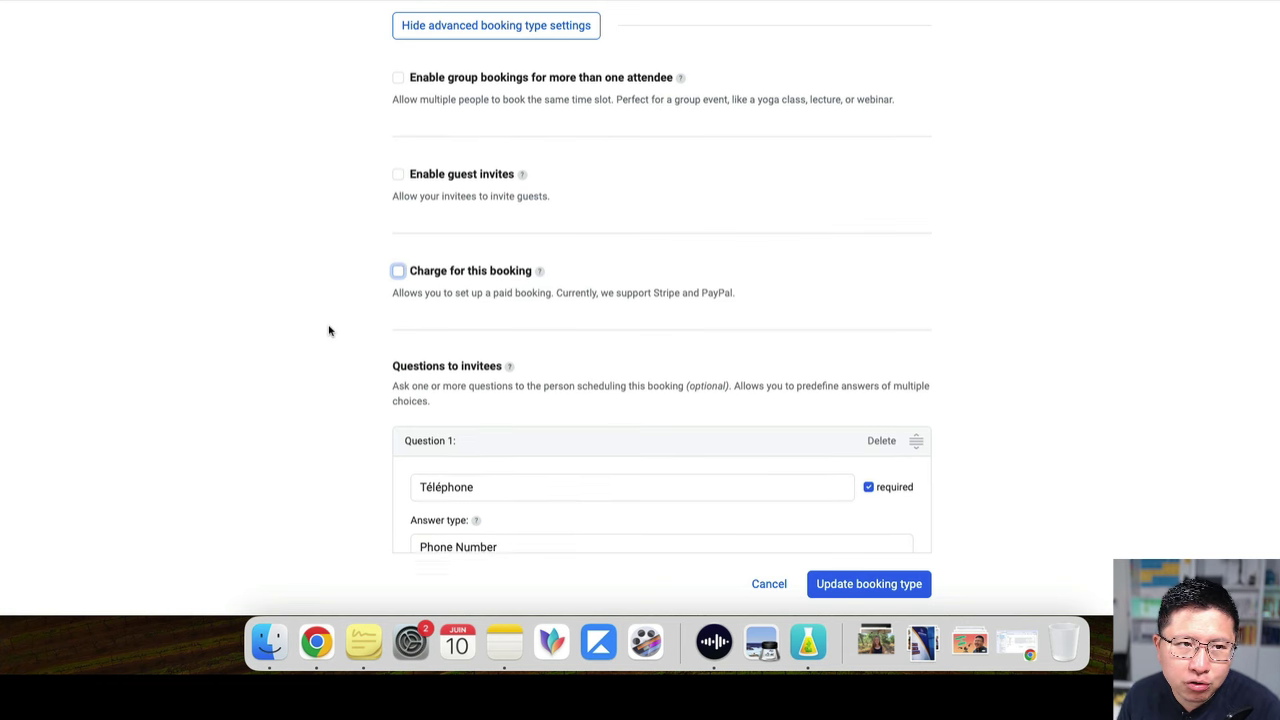
Keep Phone Number as the Téléphone question's answer type
{"action": "scroll", "coordinate": [349, 340], "scroll_direction": "down", "scroll_amount": 5}
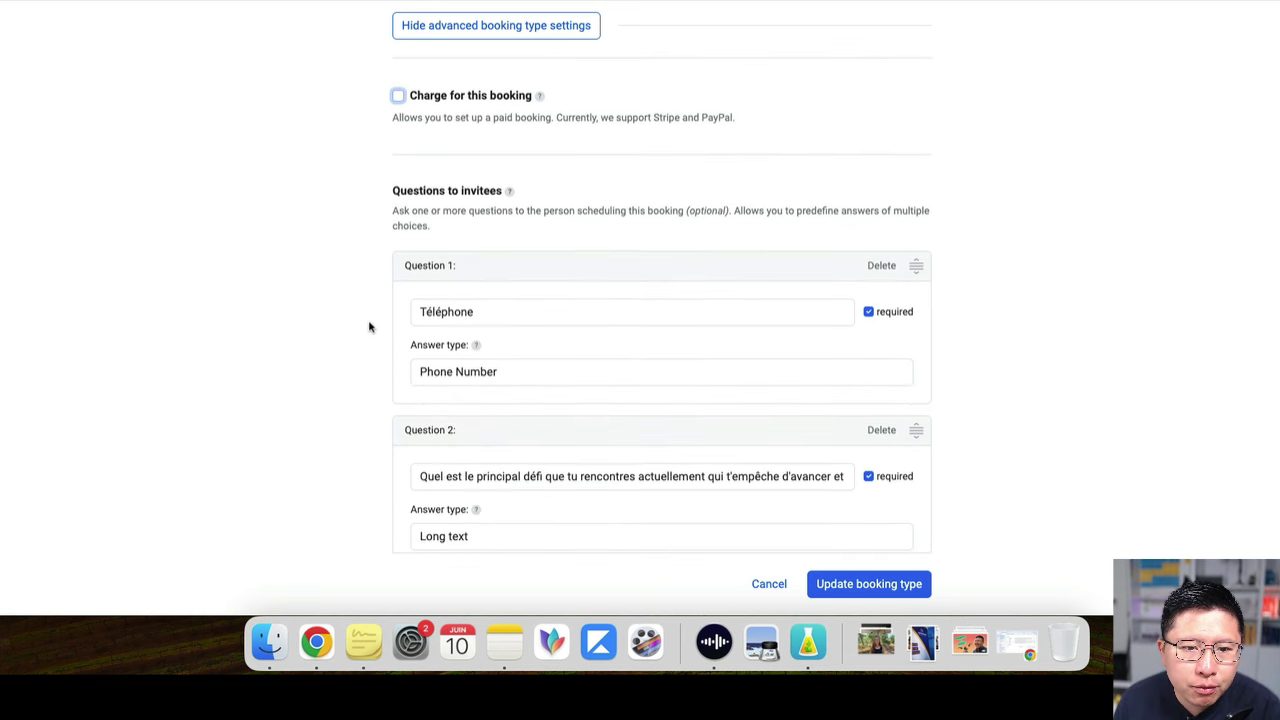
{"action": "scroll", "coordinate": [374, 323], "scroll_direction": "down", "scroll_amount": 1}
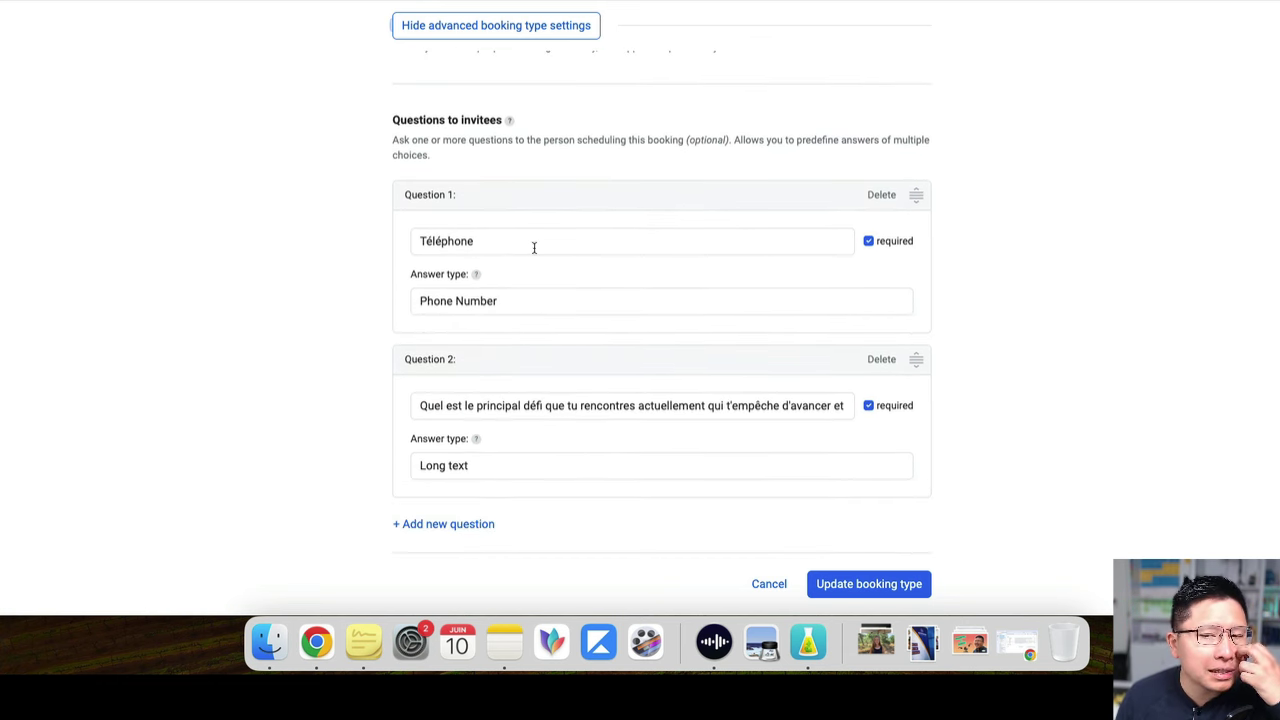
{"action": "scroll", "coordinate": [363, 272], "scroll_direction": "up", "scroll_amount": 5}
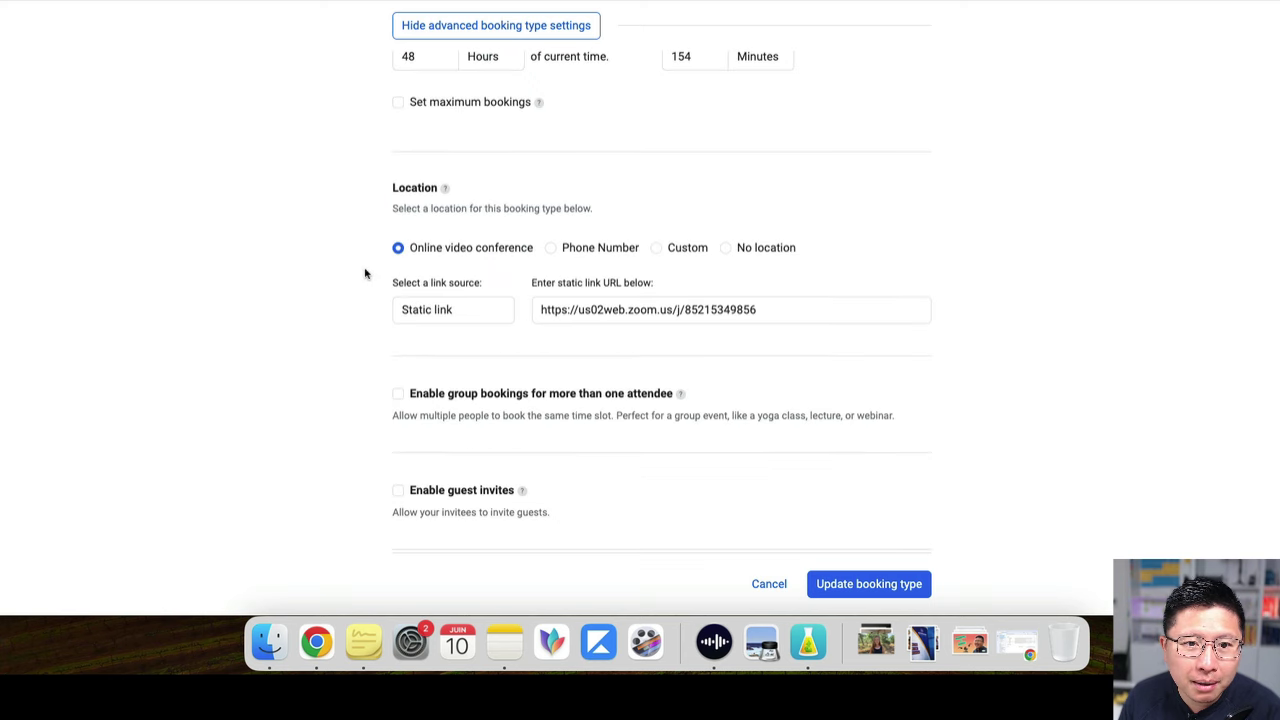
{"action": "scroll", "coordinate": [523, 330], "scroll_direction": "down", "scroll_amount": 10}
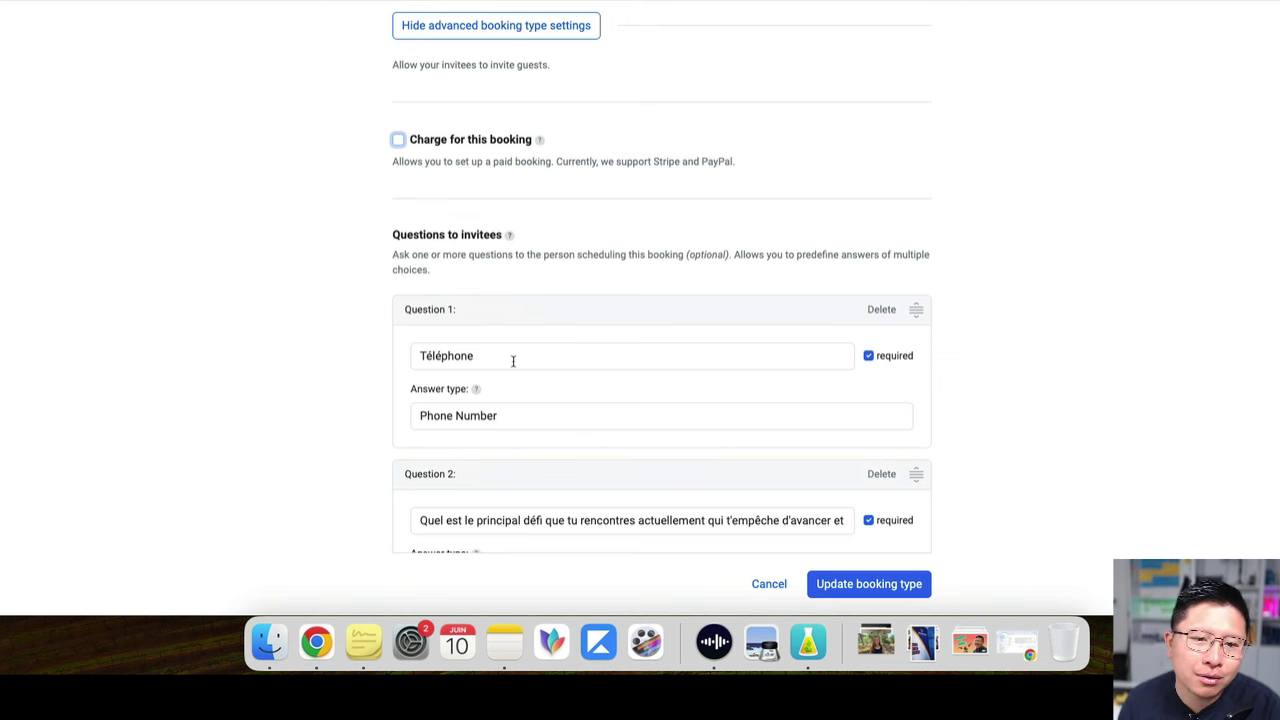
{"action": "left_click", "coordinate": [476, 414]}
{"action": "left_click", "coordinate": [418, 414]}
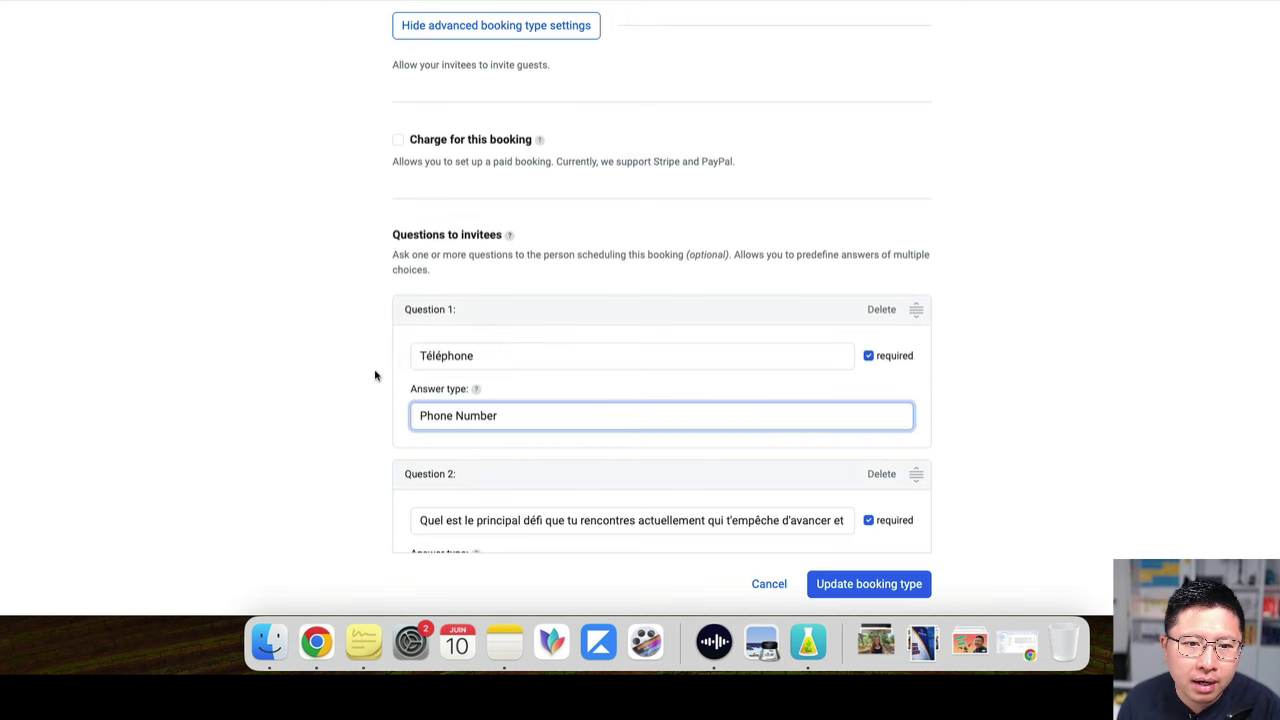
{"action": "left_click", "coordinate": [472, 360]}
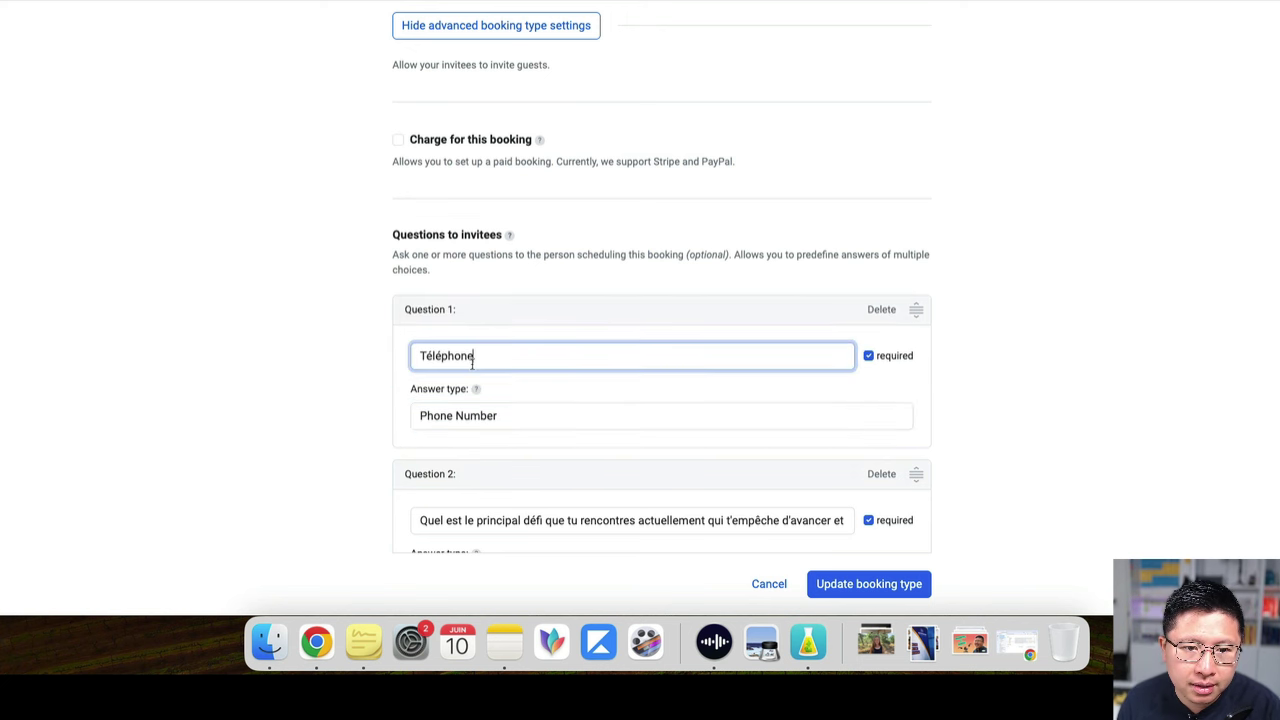
{"action": "left_click", "coordinate": [498, 414]}
{"action": "left_click", "coordinate": [345, 420]}
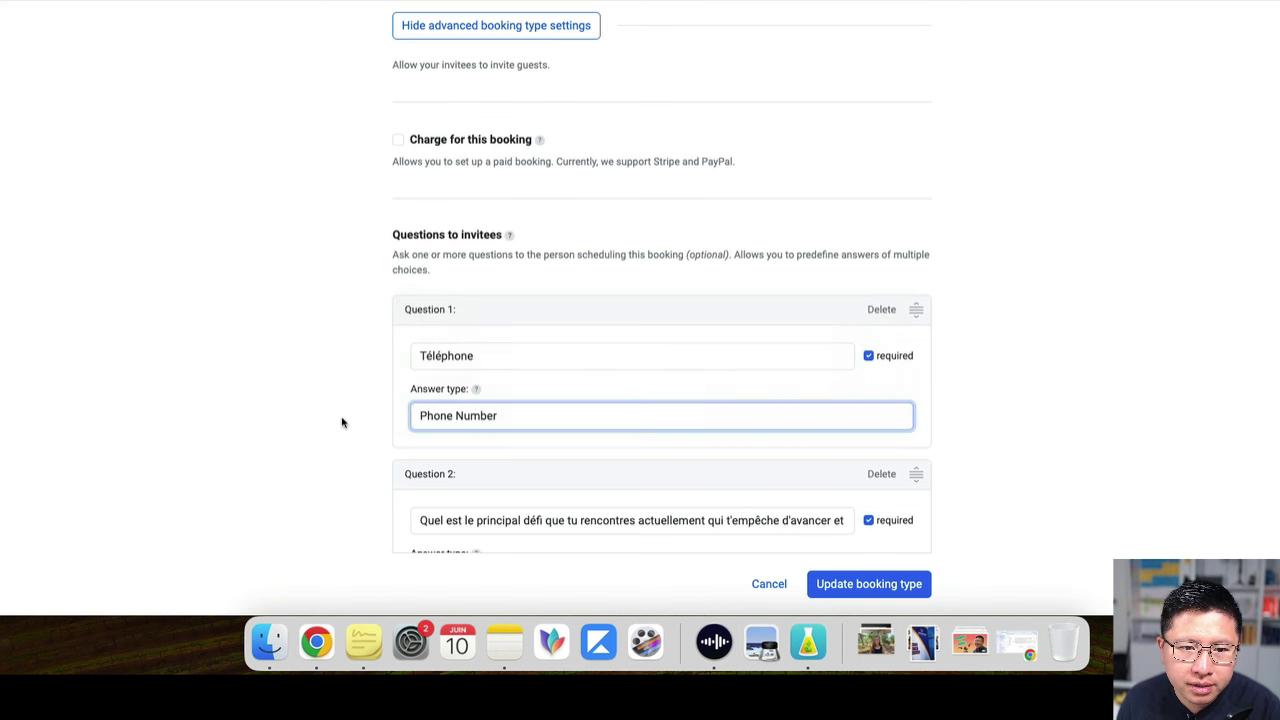
Toggle the Téléphone question's required checkbox off and back on, leaving it required
{"action": "scroll", "coordinate": [345, 420], "scroll_direction": "down", "scroll_amount": 2}
{"action": "scroll", "coordinate": [420, 414], "scroll_direction": "down", "scroll_amount": 3}
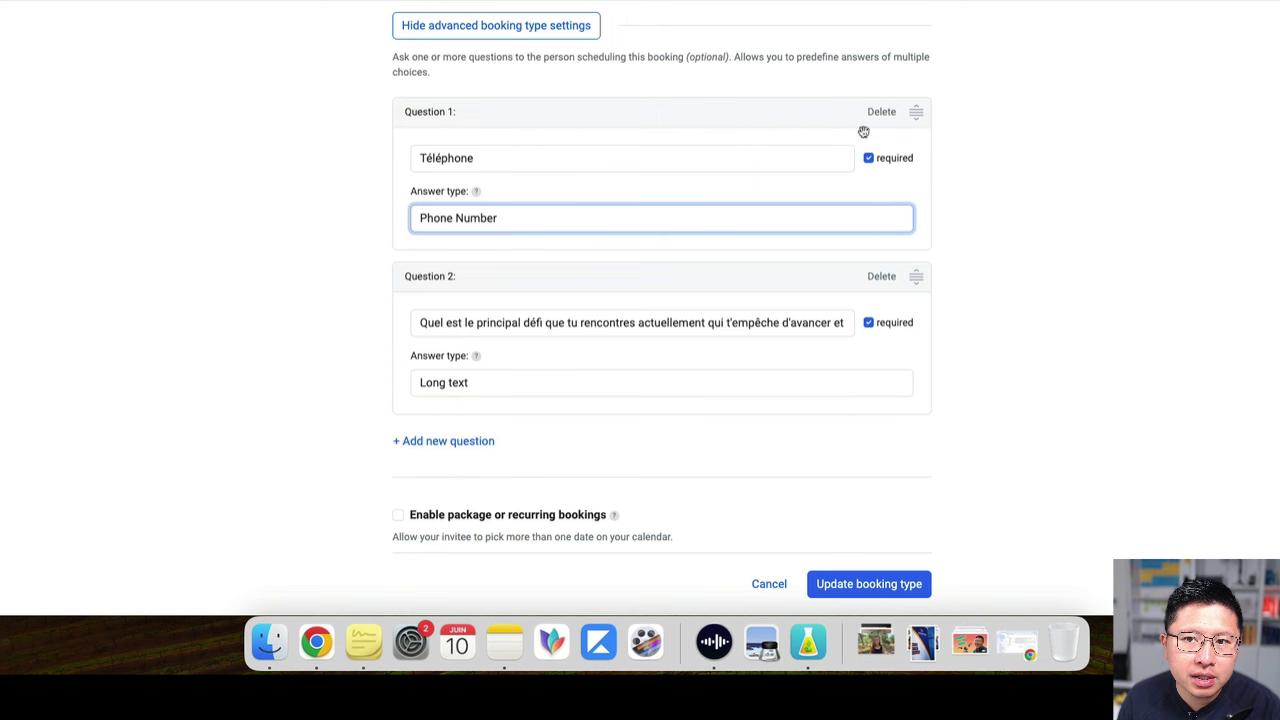
{"action": "left_click", "coordinate": [868, 158]}
{"action": "left_click", "coordinate": [868, 158]}
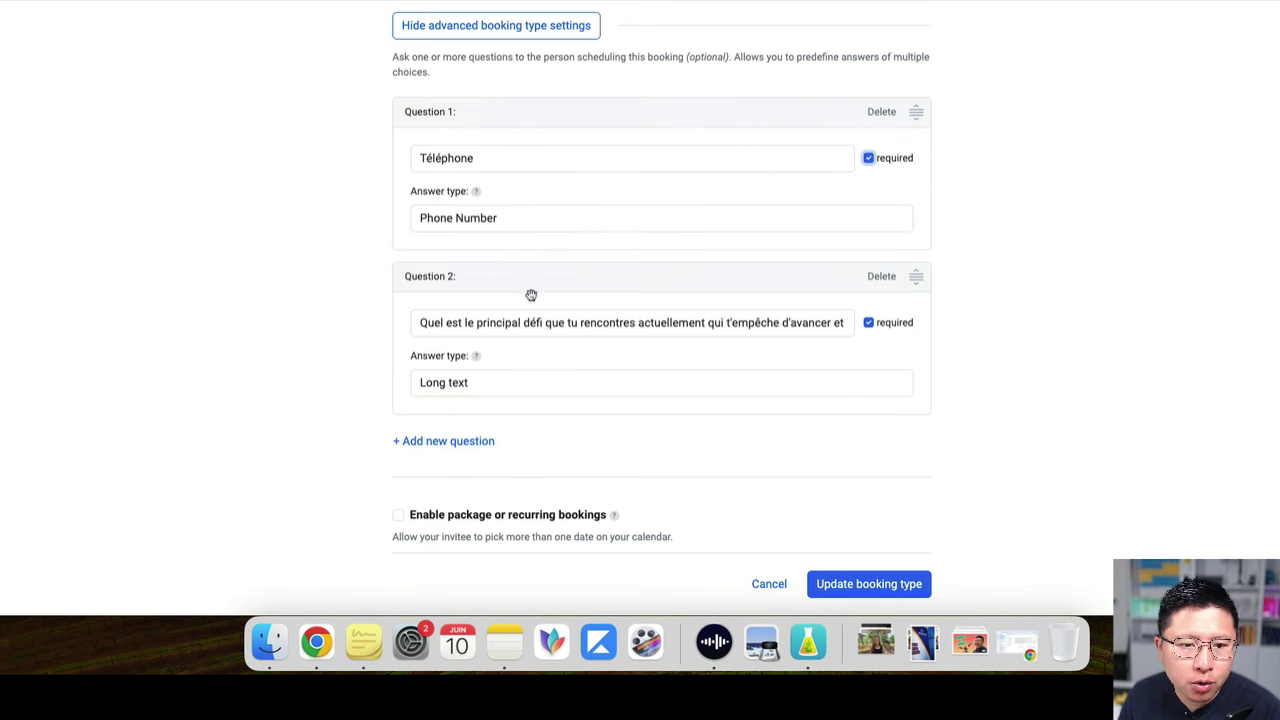
{"action": "scroll", "coordinate": [529, 294], "scroll_direction": "down", "scroll_amount": 2}
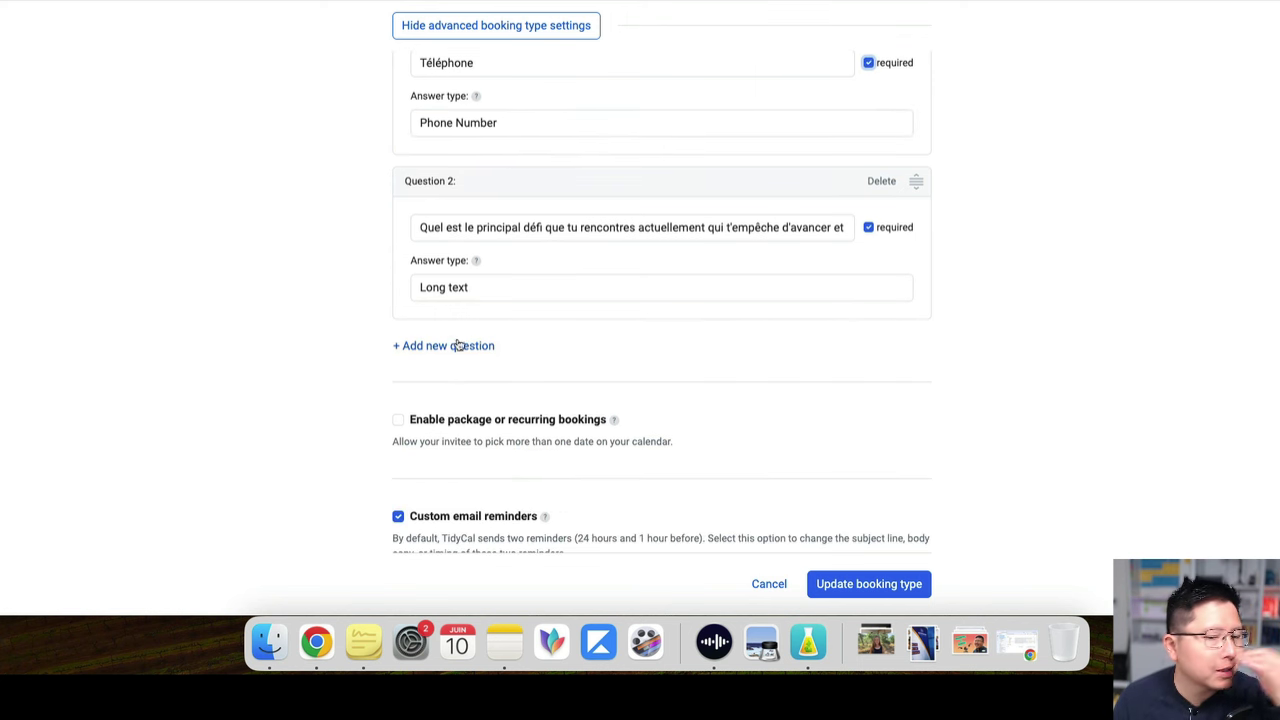
Change the reminder subject to 'Rappel : Coaching avec' plus the coach's name, removing the booking-type tag
{"action": "scroll", "coordinate": [383, 334], "scroll_direction": "down", "scroll_amount": 2}
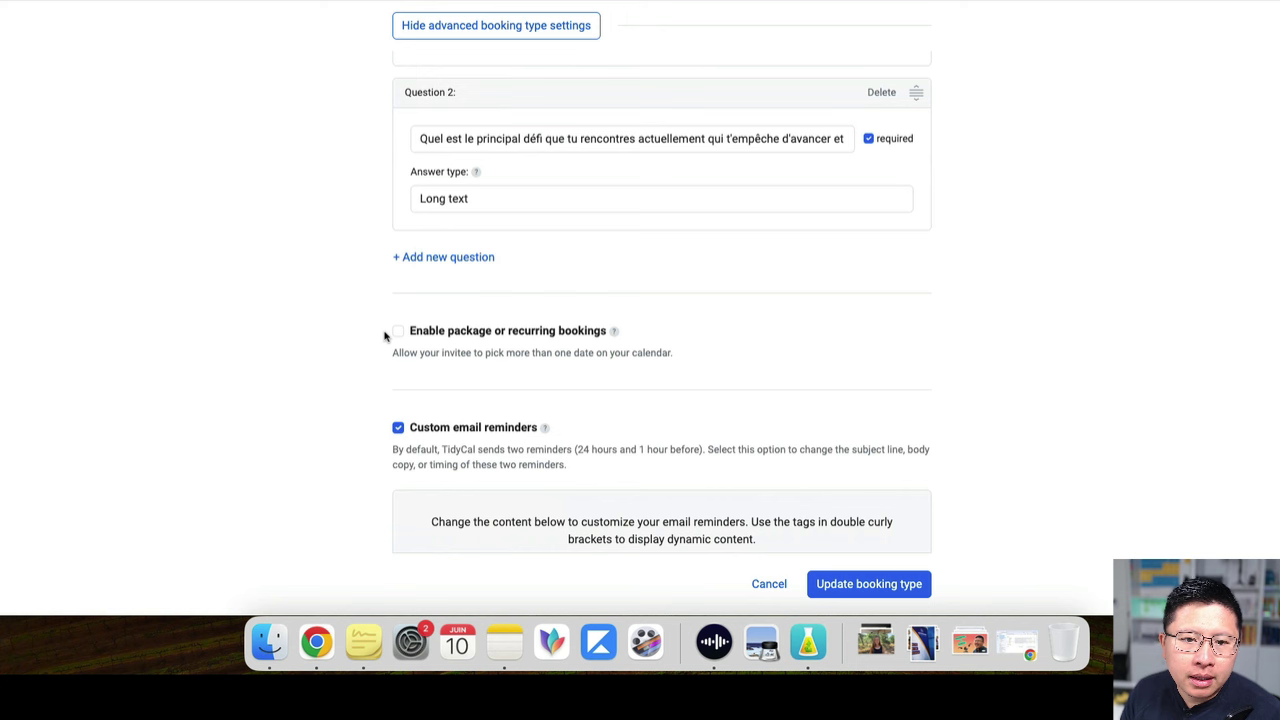
{"action": "scroll", "coordinate": [400, 332], "scroll_direction": "down", "scroll_amount": 2}
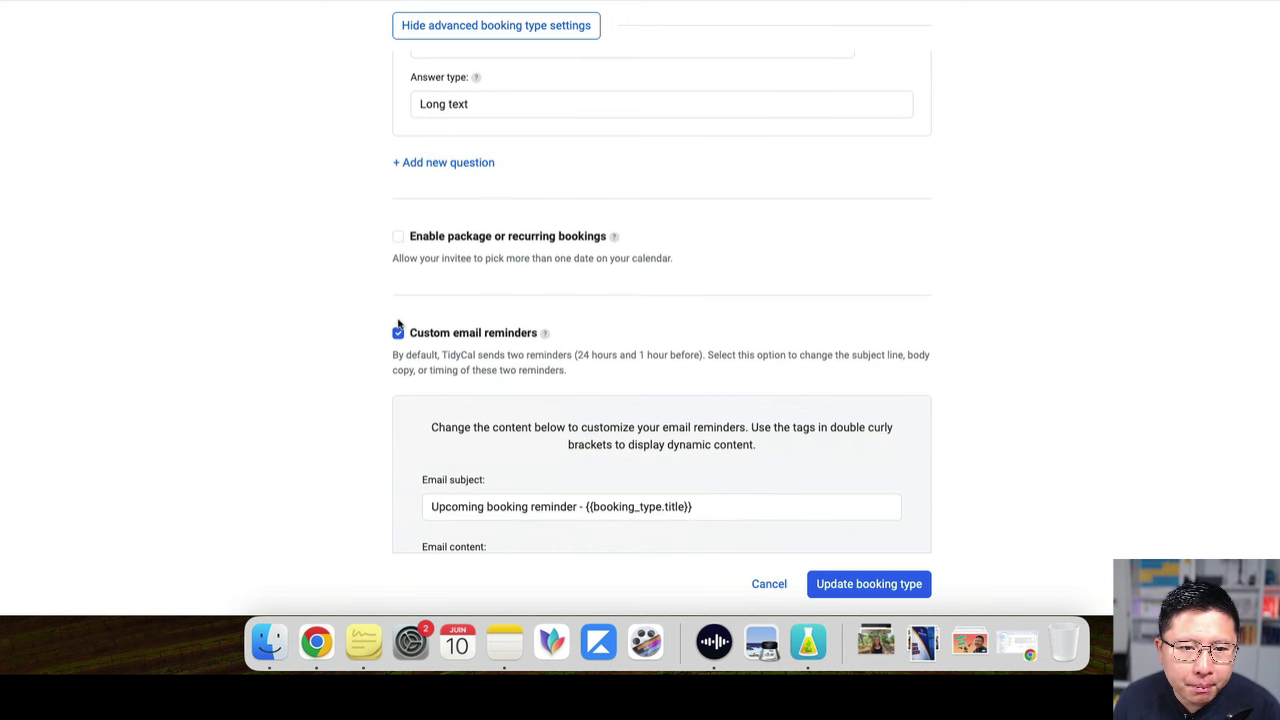
{"action": "scroll", "coordinate": [600, 386], "scroll_direction": "down", "scroll_amount": 2}
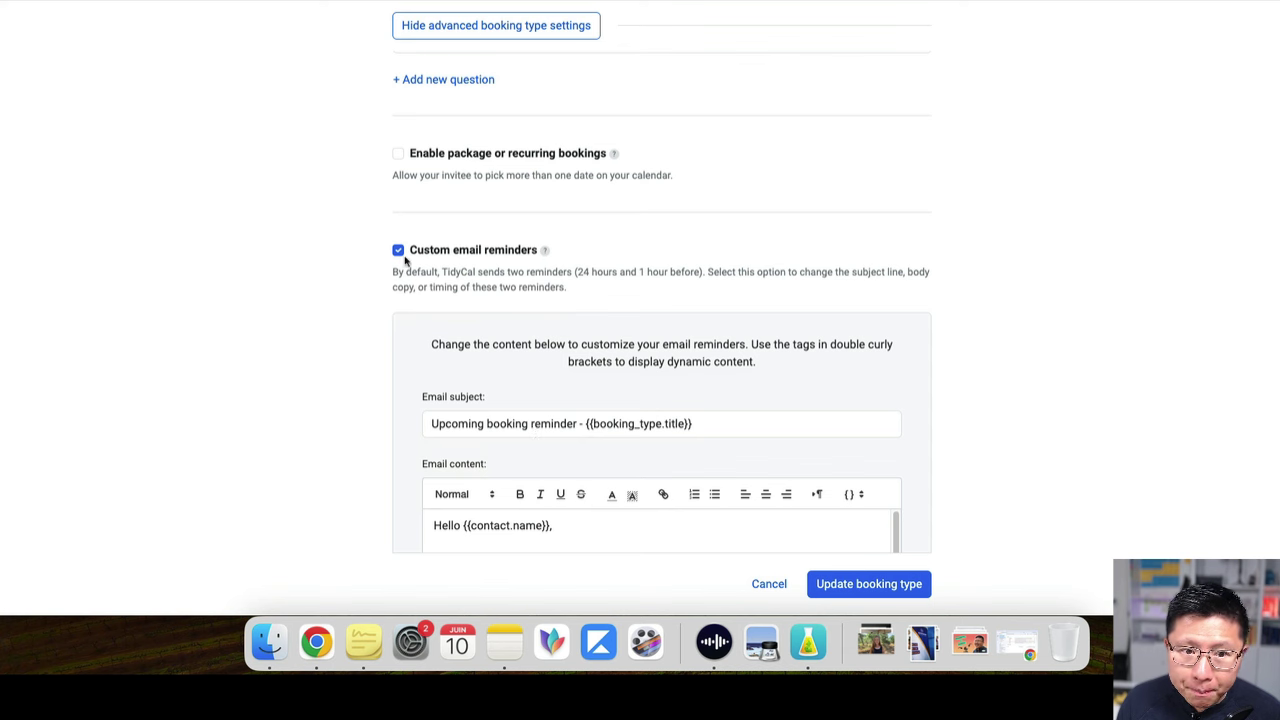
{"action": "scroll", "coordinate": [524, 356], "scroll_direction": "down", "scroll_amount": 2}
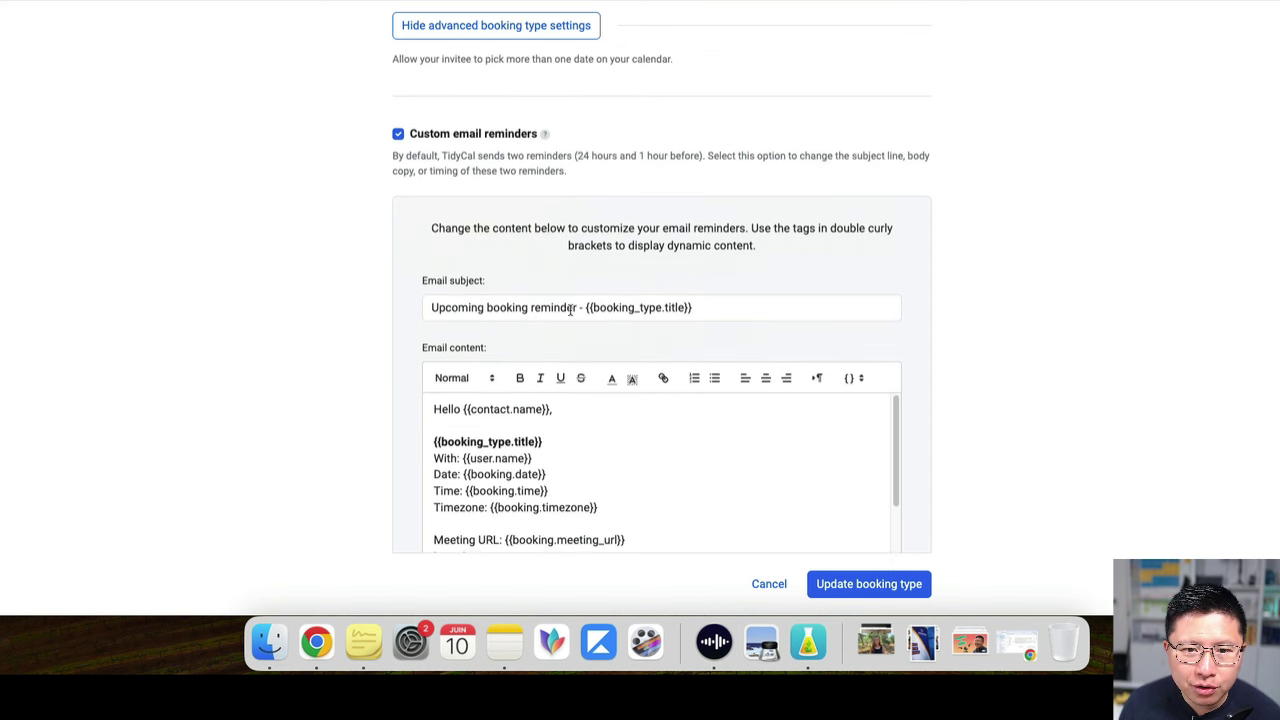
{"action": "double_click", "coordinate": [566, 307]}
{"action": "key", "text": "shift+super+Left"}
{"action": "type", "text": "Rappe"}
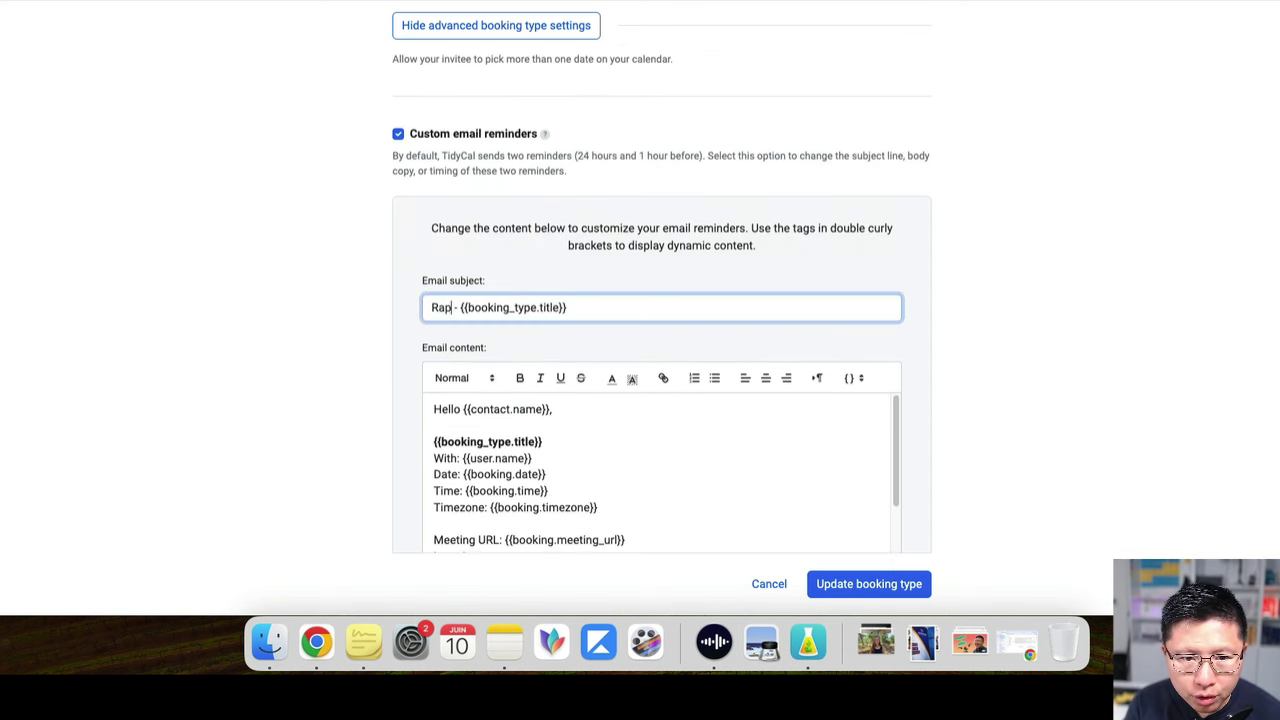
{"action": "type", "text": "l : Coa"}
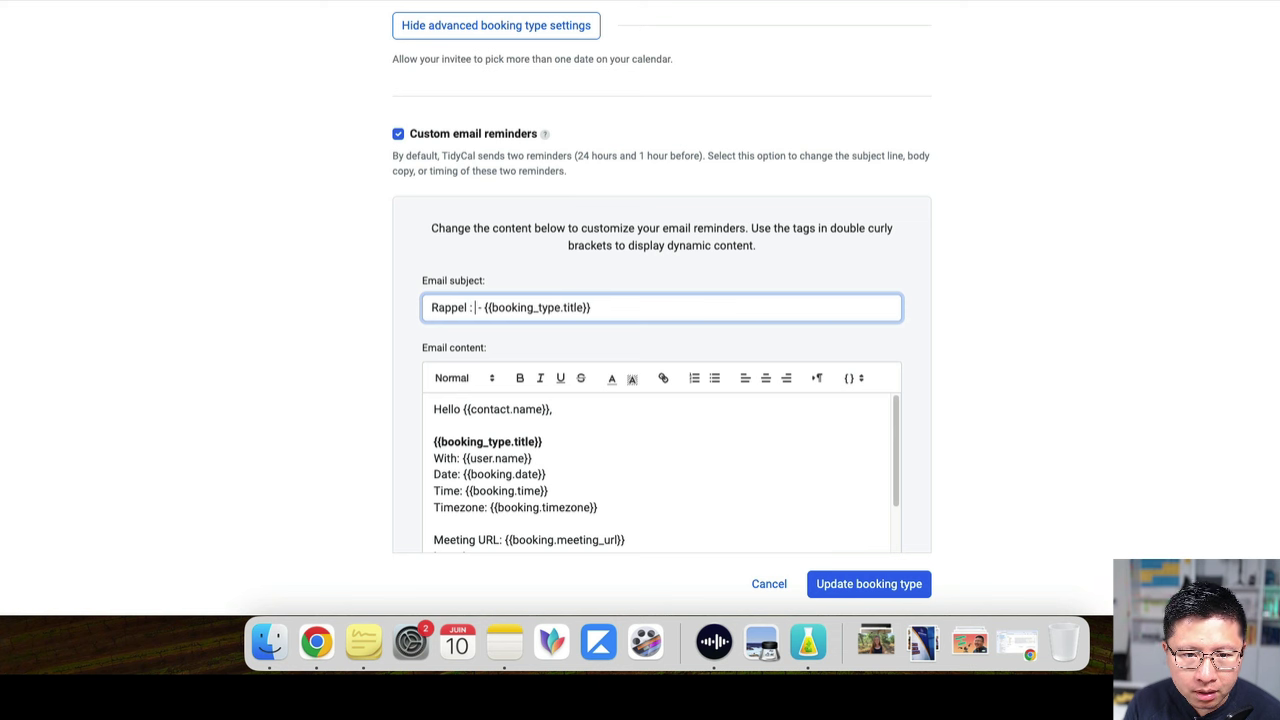
{"action": "type", "text": "ching avec Ling-e"}
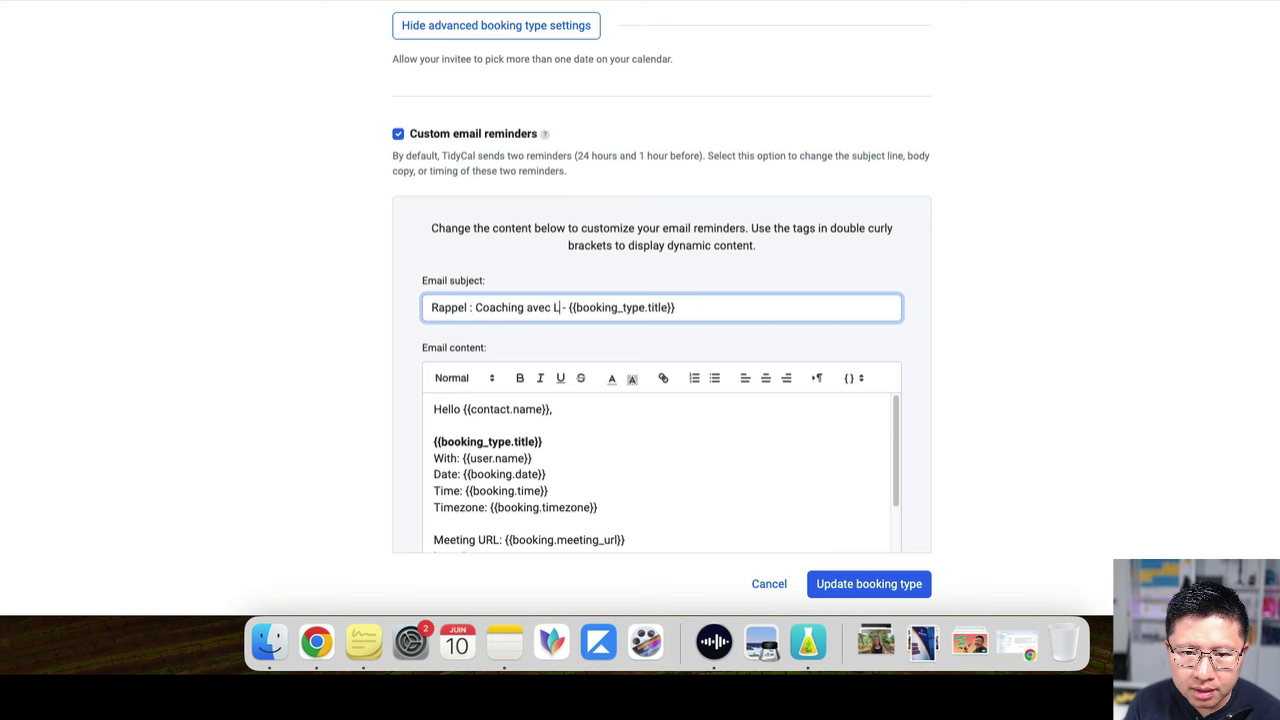
{"action": "type", "text": "n"}
{"action": "key", "text": "Delete"}
{"action": "key", "text": "Delete"}
{"action": "key", "text": "Delete"}
{"action": "key", "text": "Delete"}
{"action": "key", "text": "Delete"}
{"action": "key", "text": "Delete"}
{"action": "key", "text": "Delete"}
{"action": "key", "text": "Delete"}
{"action": "key", "text": "Delete"}
{"action": "key", "text": "Delete"}
{"action": "key", "text": "Delete"}
{"action": "key", "text": "Delete"}
{"action": "key", "text": "Delete"}
{"action": "key", "text": "Delete"}
{"action": "key", "text": "Delete"}
{"action": "key", "text": "Delete"}
{"action": "key", "text": "Delete"}
{"action": "key", "text": "Delete"}
{"action": "key", "text": "Delete"}
{"action": "key", "text": "Delete"}
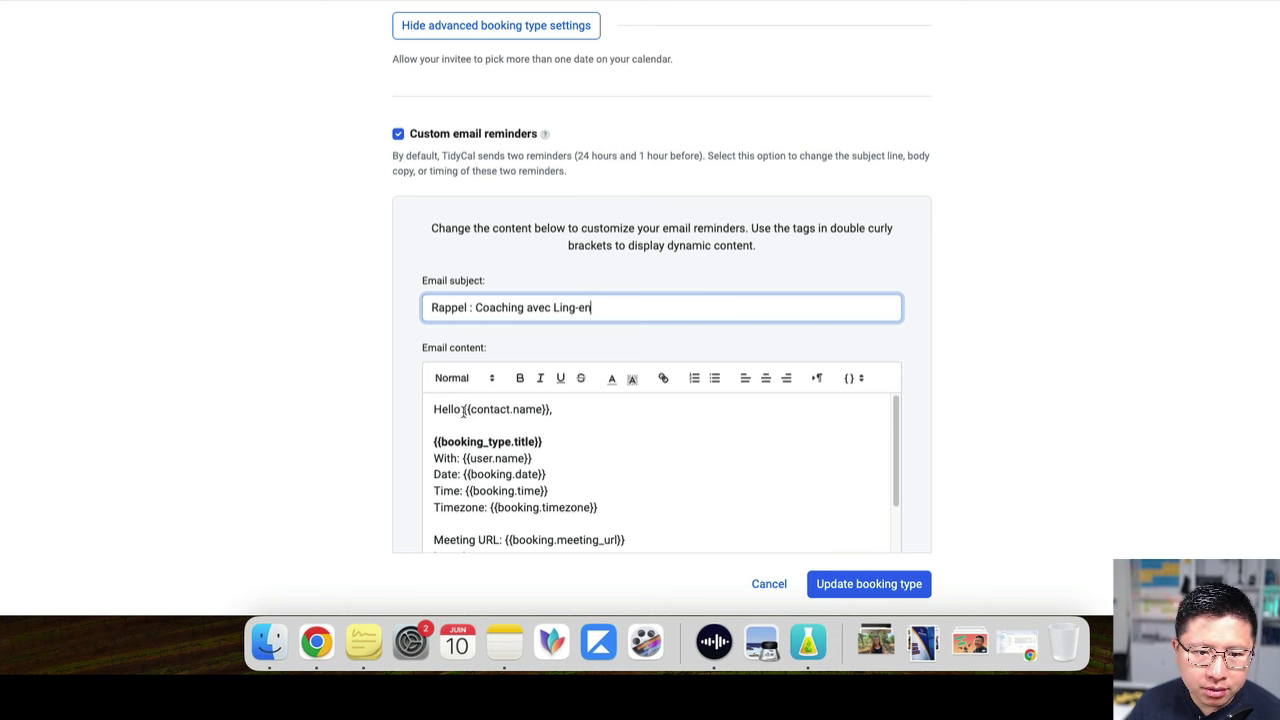
Replace the greeting tag and title line with 'Pour rappel, voici les infos à savoir pour notre session de coaching :'
{"action": "left_click", "coordinate": [571, 414]}
{"action": "left_click_drag", "start_coordinate": [564, 412], "coordinate": [576, 432]}
{"action": "key", "text": "BackSpace"}
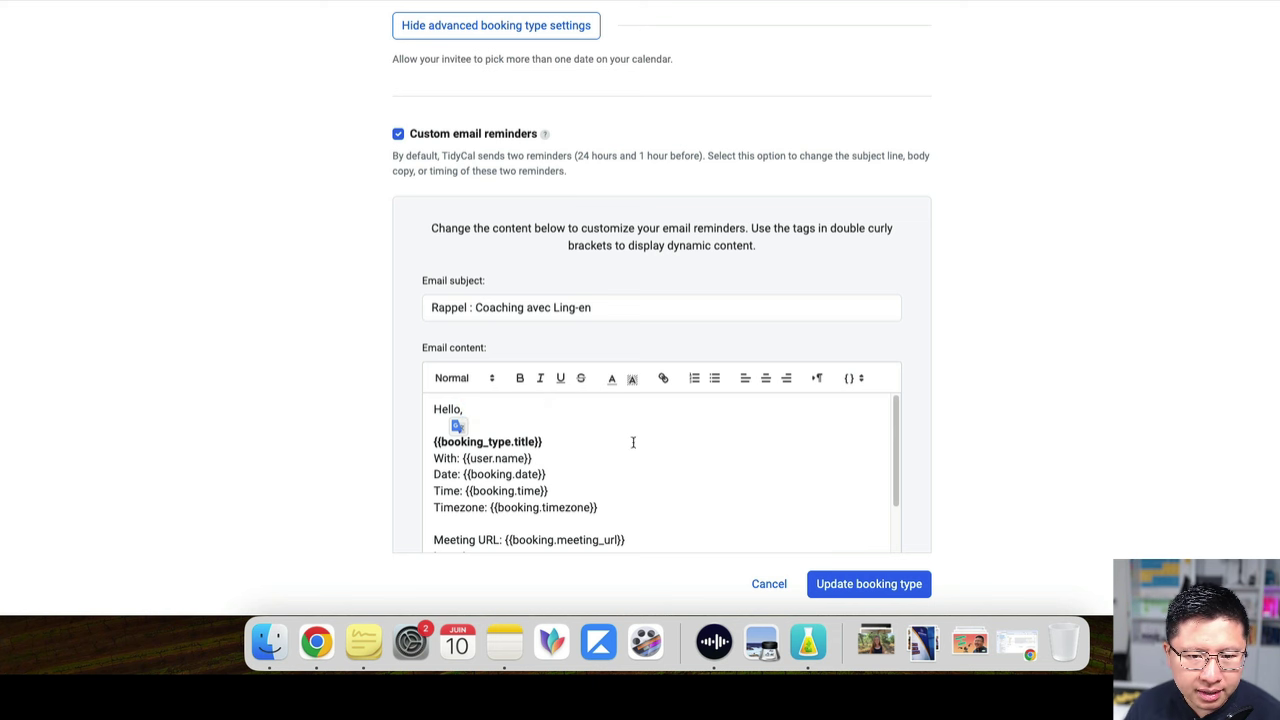
{"action": "scroll", "coordinate": [577, 449], "scroll_direction": "down", "scroll_amount": 2}
{"action": "scroll", "coordinate": [560, 443], "scroll_direction": "up", "scroll_amount": 1}
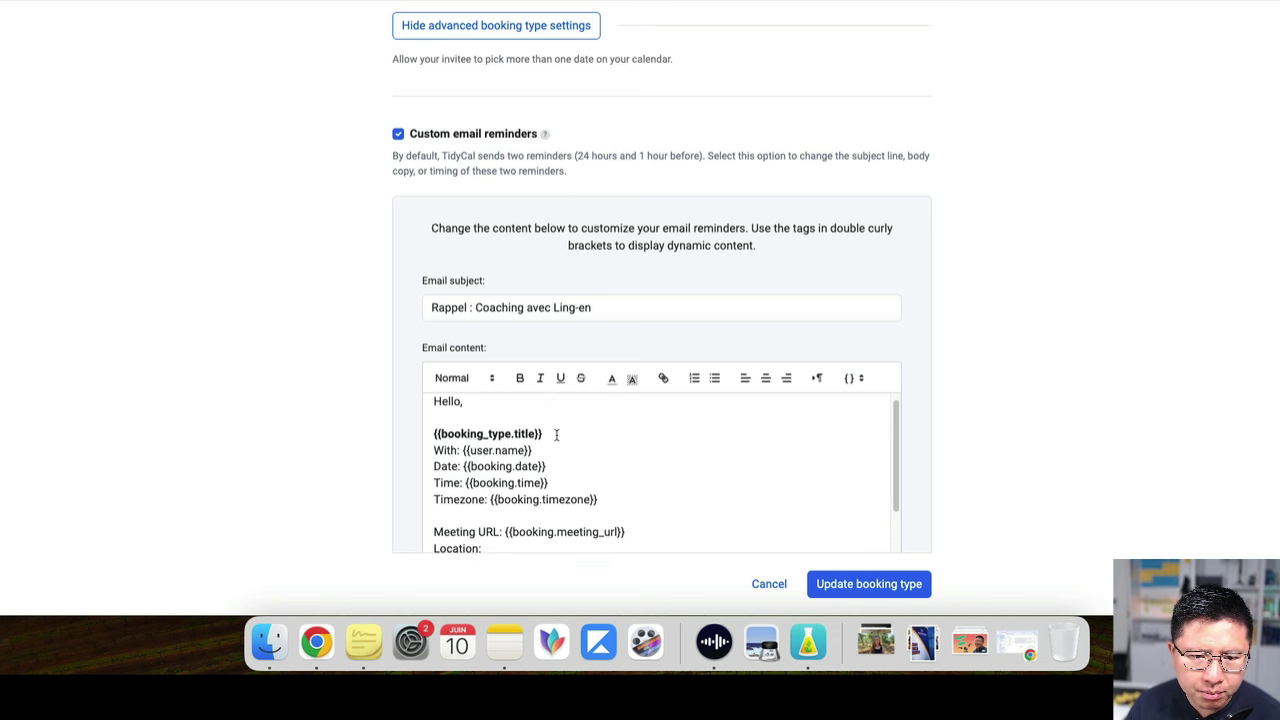
{"action": "left_click_drag", "start_coordinate": [557, 434], "coordinate": [432, 428]}
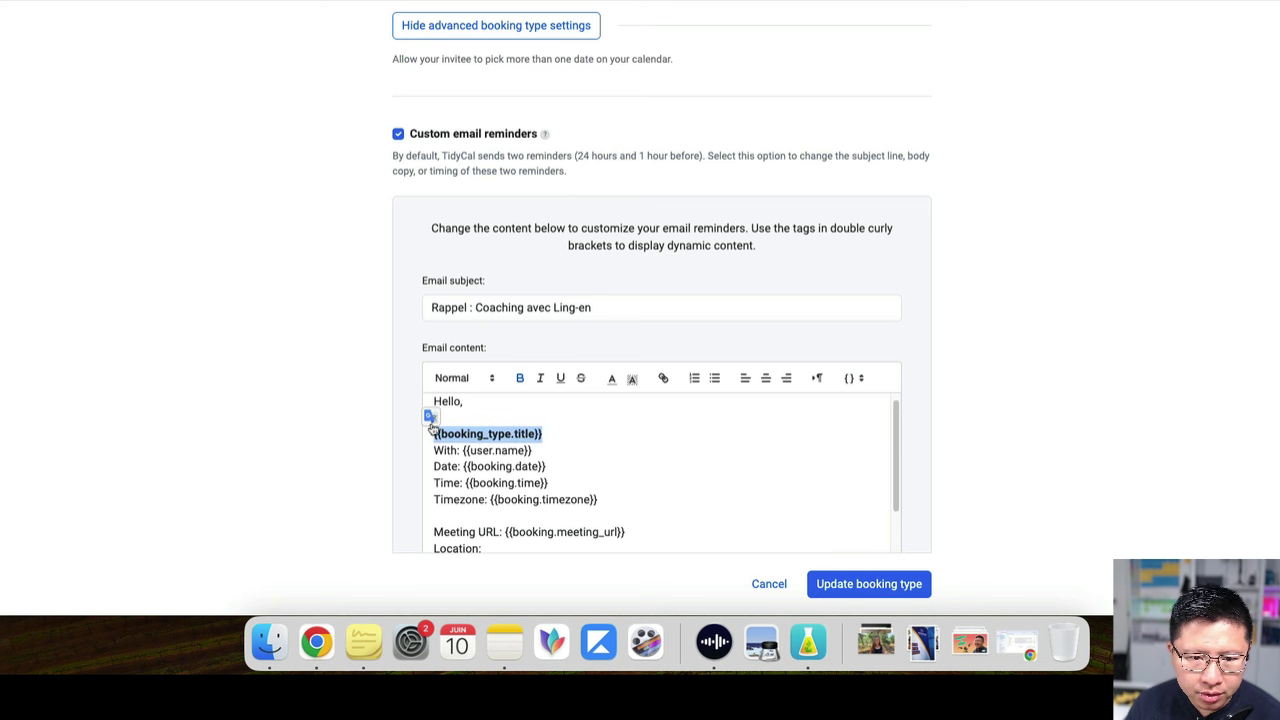
{"action": "key", "text": "BackSpace"}
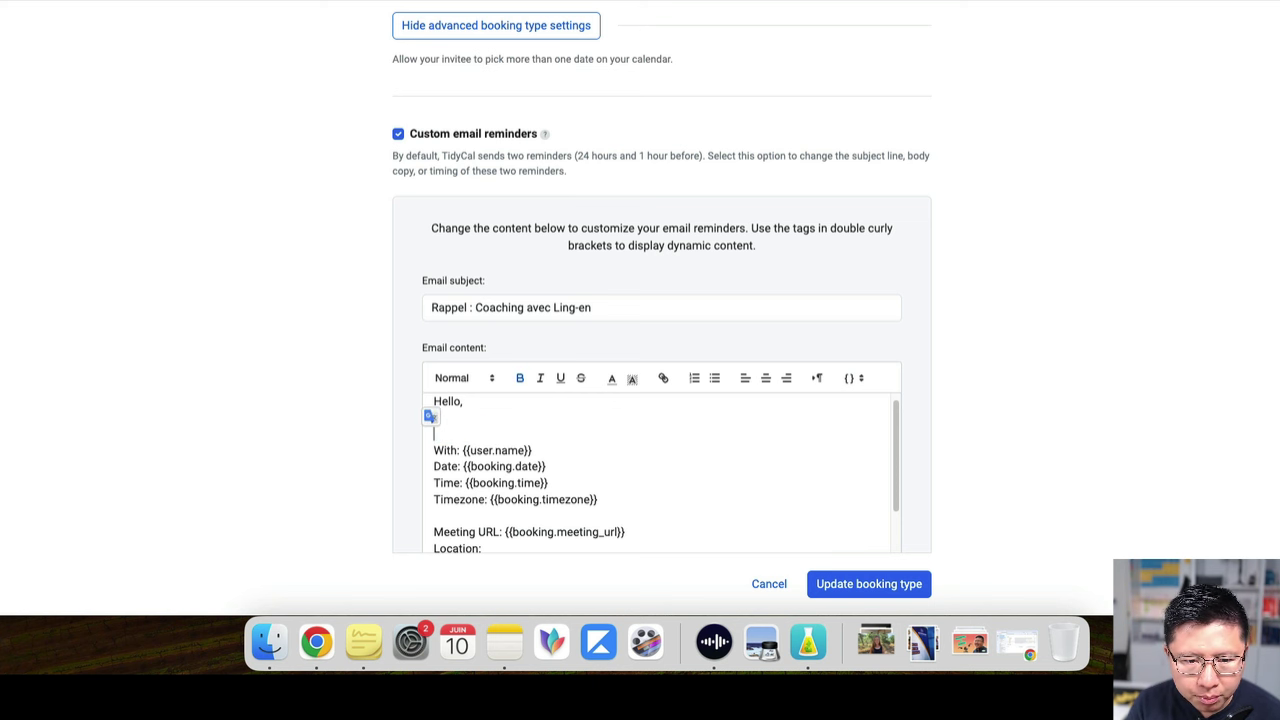
{"action": "type", "text": "Pour rappel, voici "}
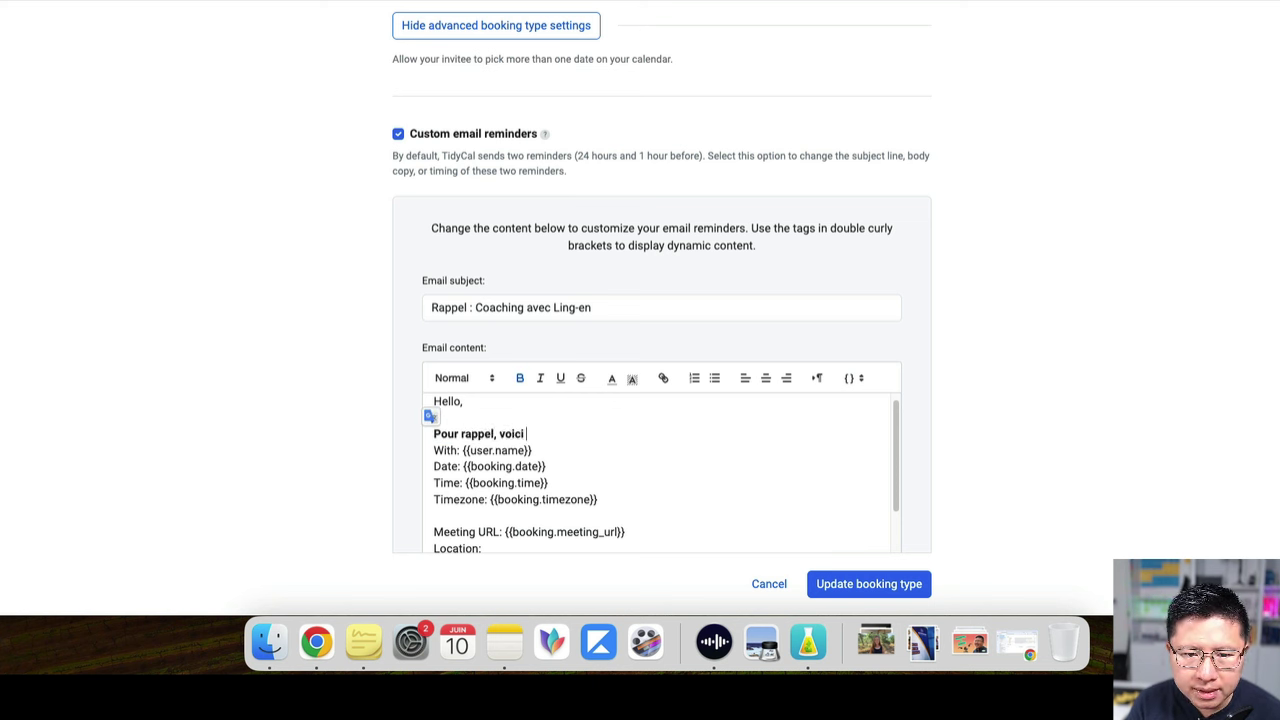
{"action": "type", "text": "les infos à savoir "}
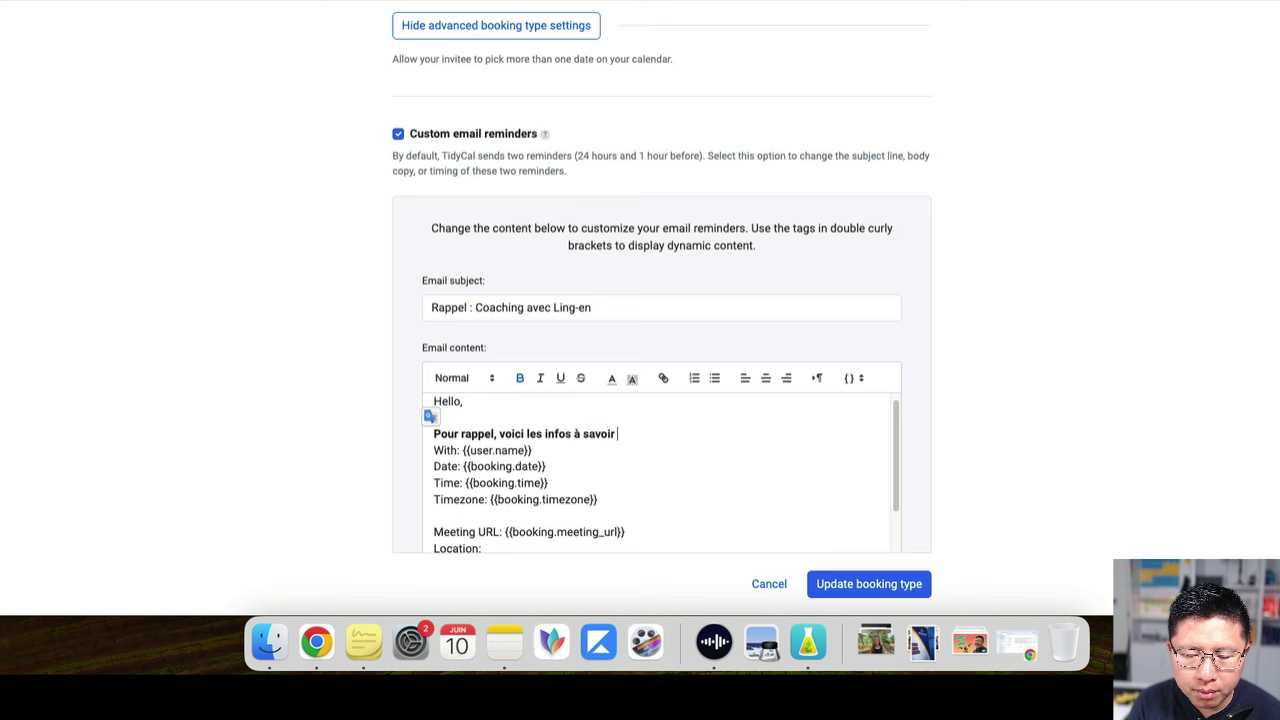
{"action": "type", "text": "pour nos r"}
{"action": "key", "text": "BackSpace"}
{"action": "key", "text": "BackSpace"}
{"action": "key", "text": "BackSpace"}
{"action": "key", "text": "BackSpace"}
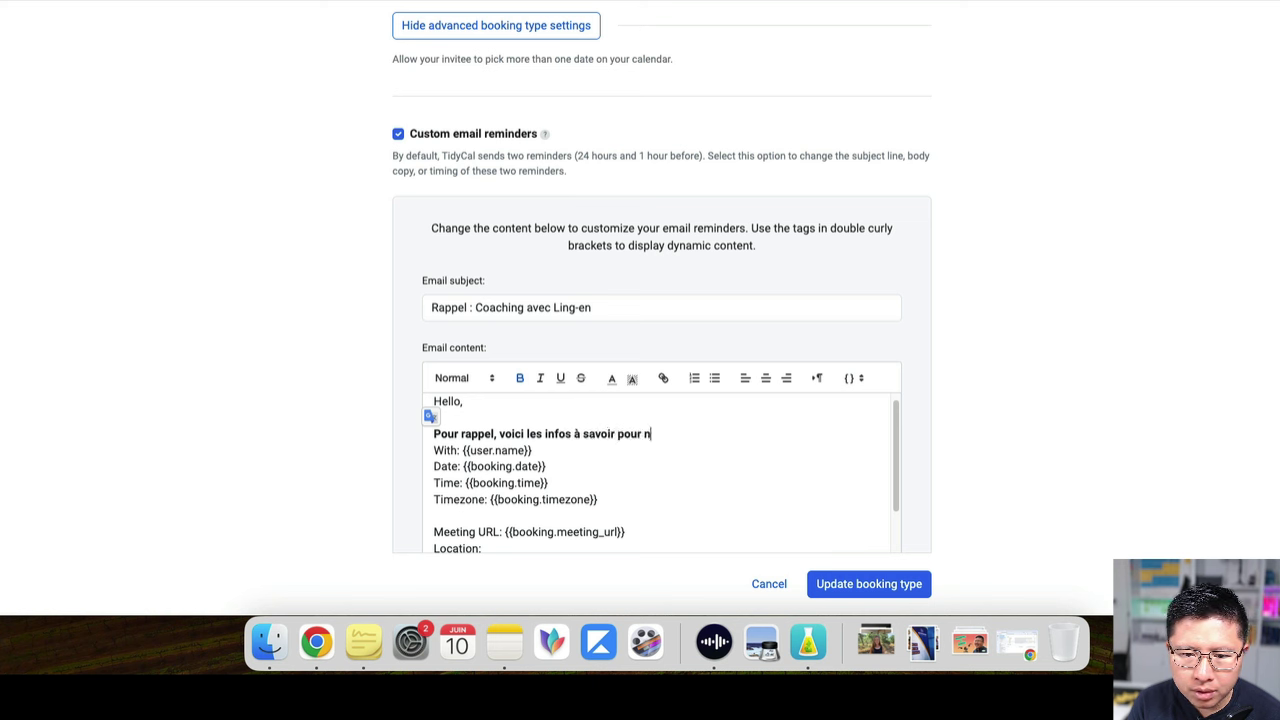
{"action": "type", "text": "otre ssion :"}
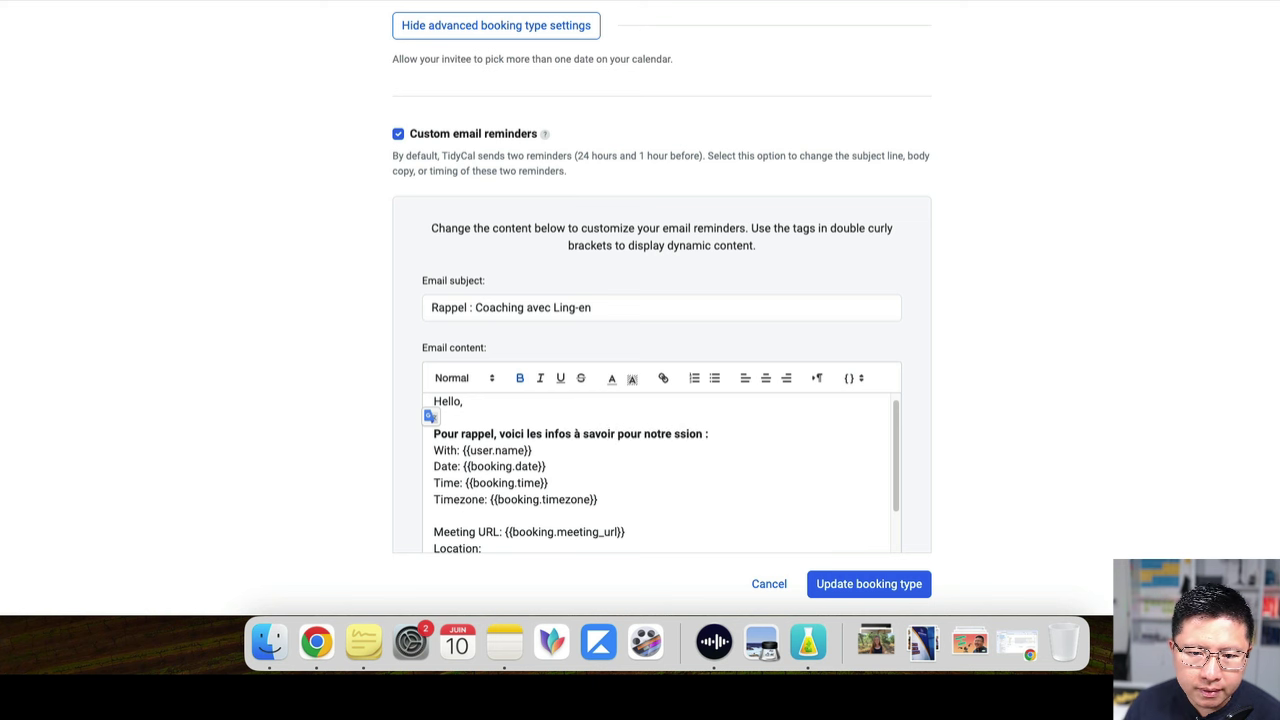
{"action": "left_click", "coordinate": [682, 436]}
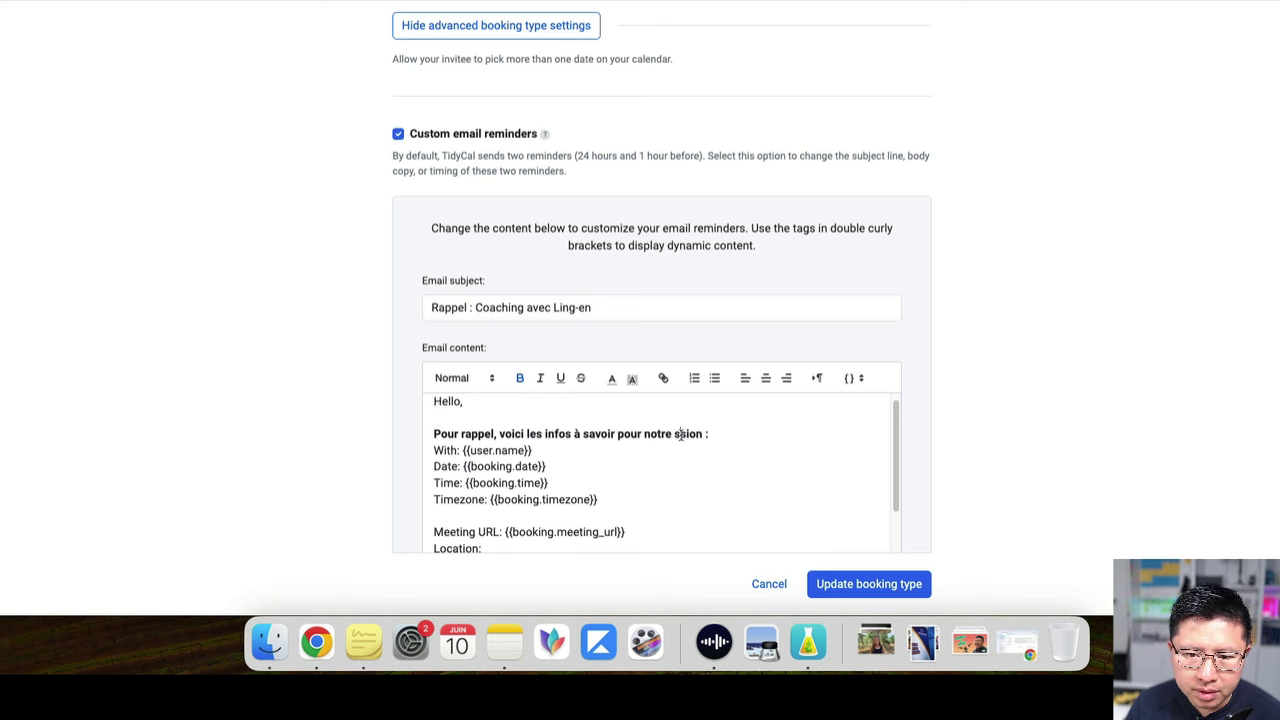
{"action": "type", "text": "ession"}
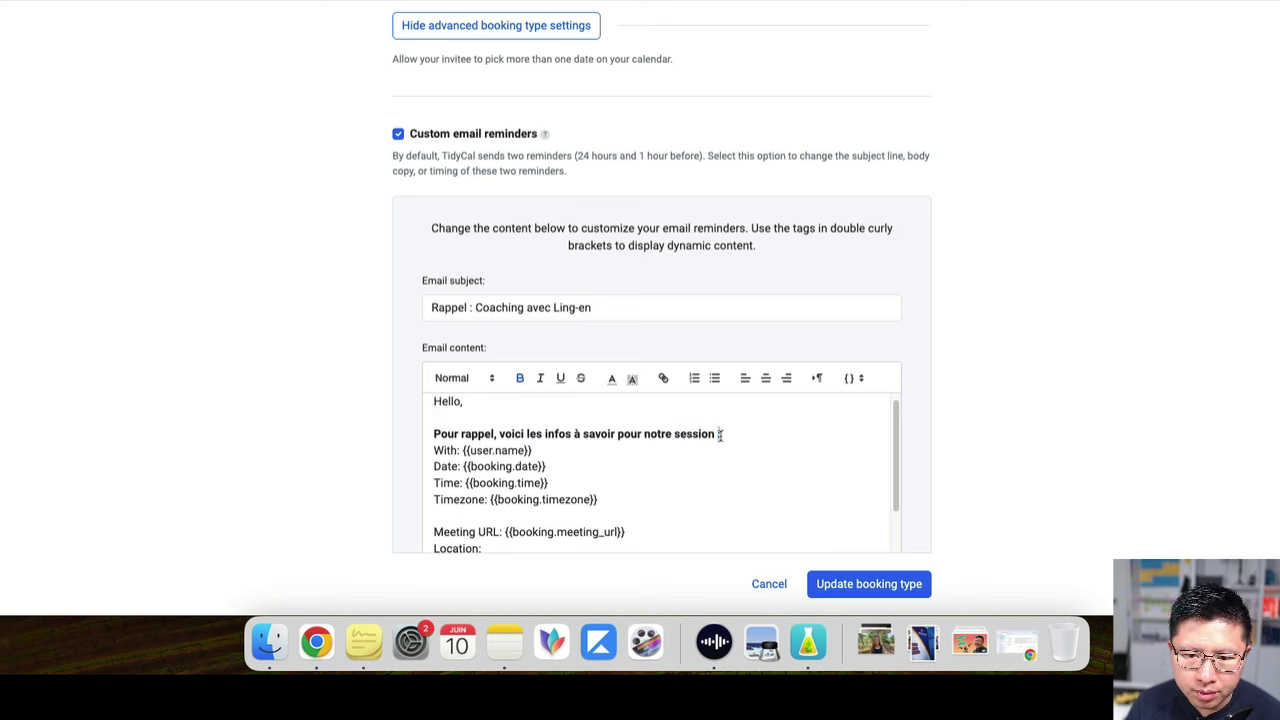
{"action": "type", "text": " de coaching"}
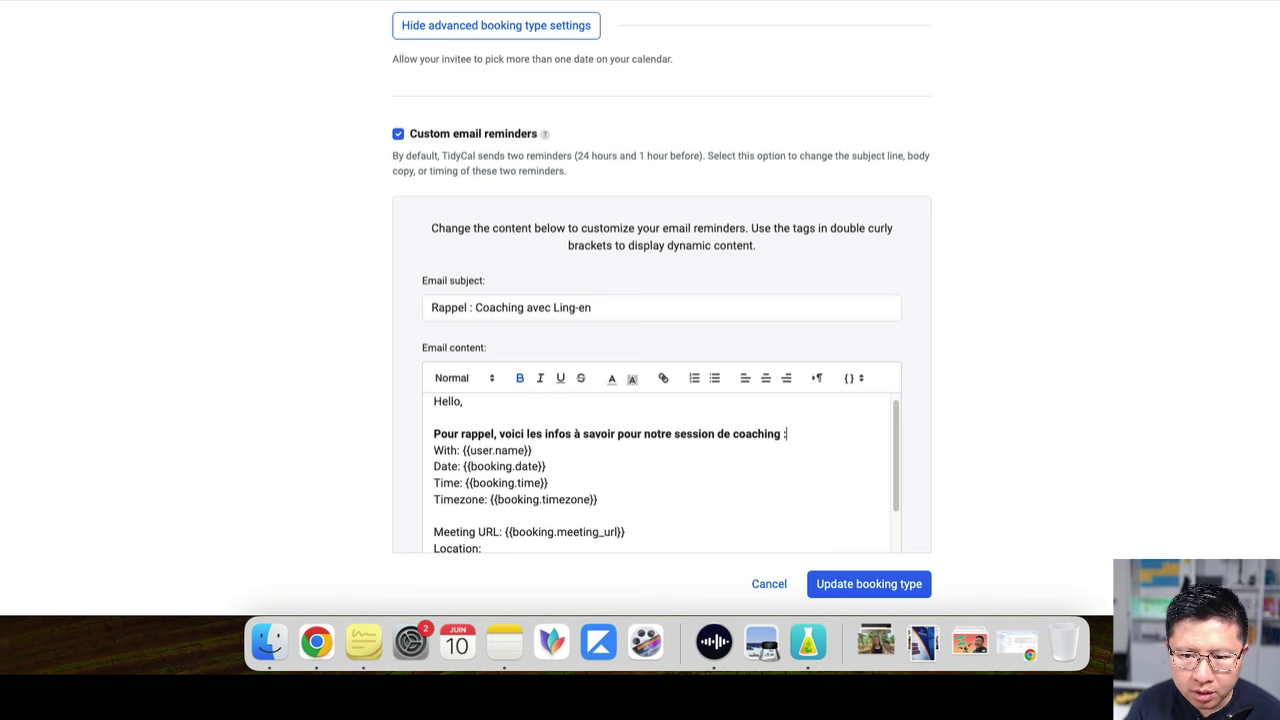
Delete the 'With: {{user.name}}' line and make the Date, Time and Timezone lines a bulleted list
{"action": "left_click", "coordinate": [563, 450]}
{"action": "key", "text": "shift+Home"}
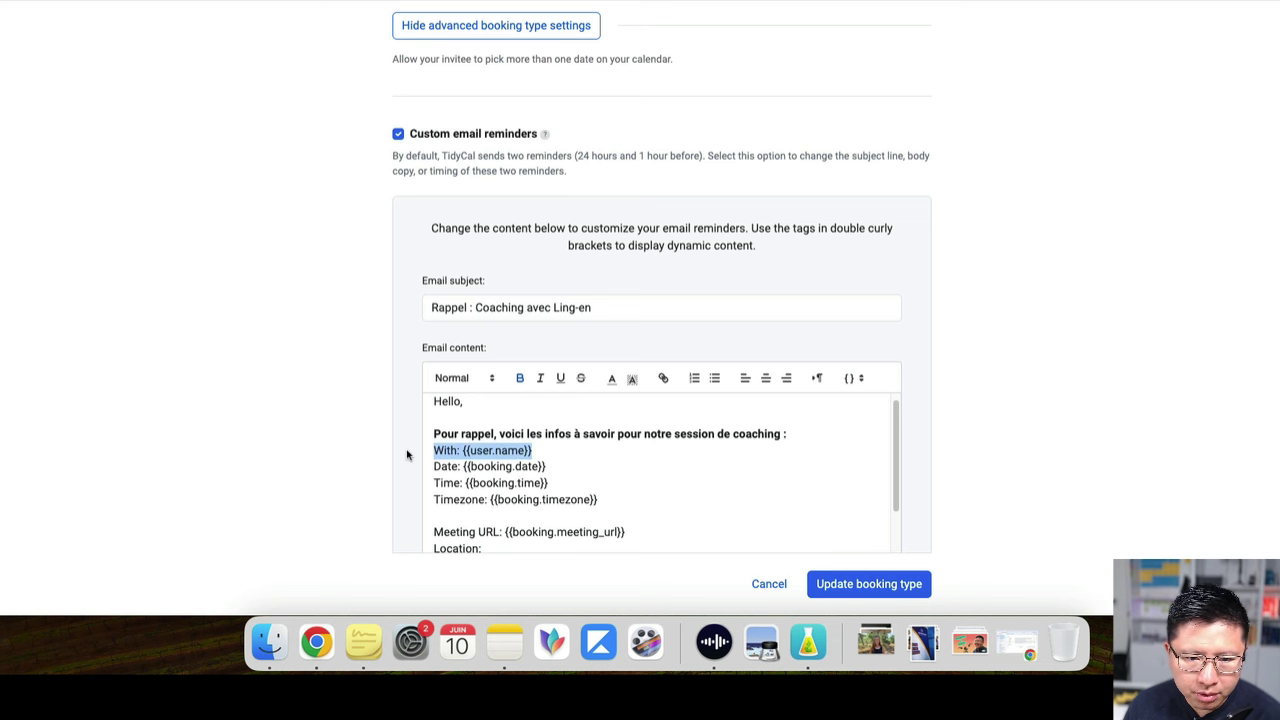
{"action": "key", "text": "BackSpace"}
{"action": "key", "text": "BackSpace"}
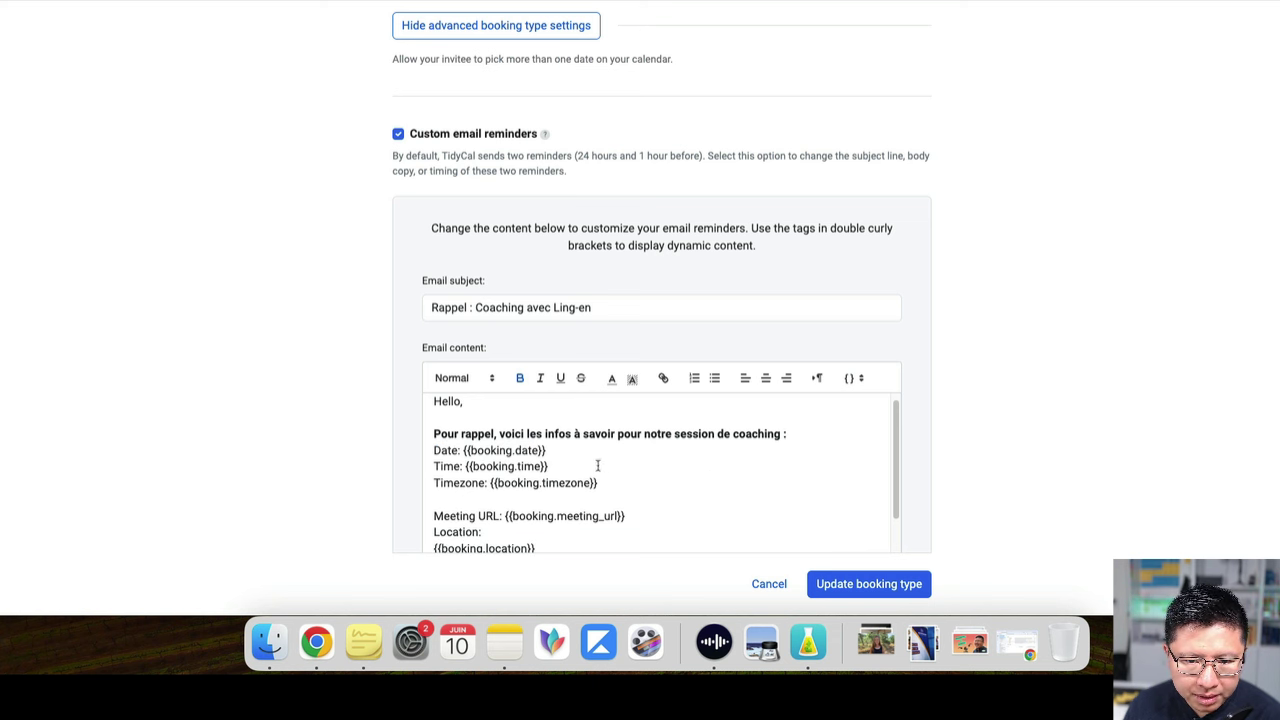
{"action": "key", "text": "Return"}
{"action": "left_click_drag", "start_coordinate": [618, 503], "coordinate": [430, 462]}
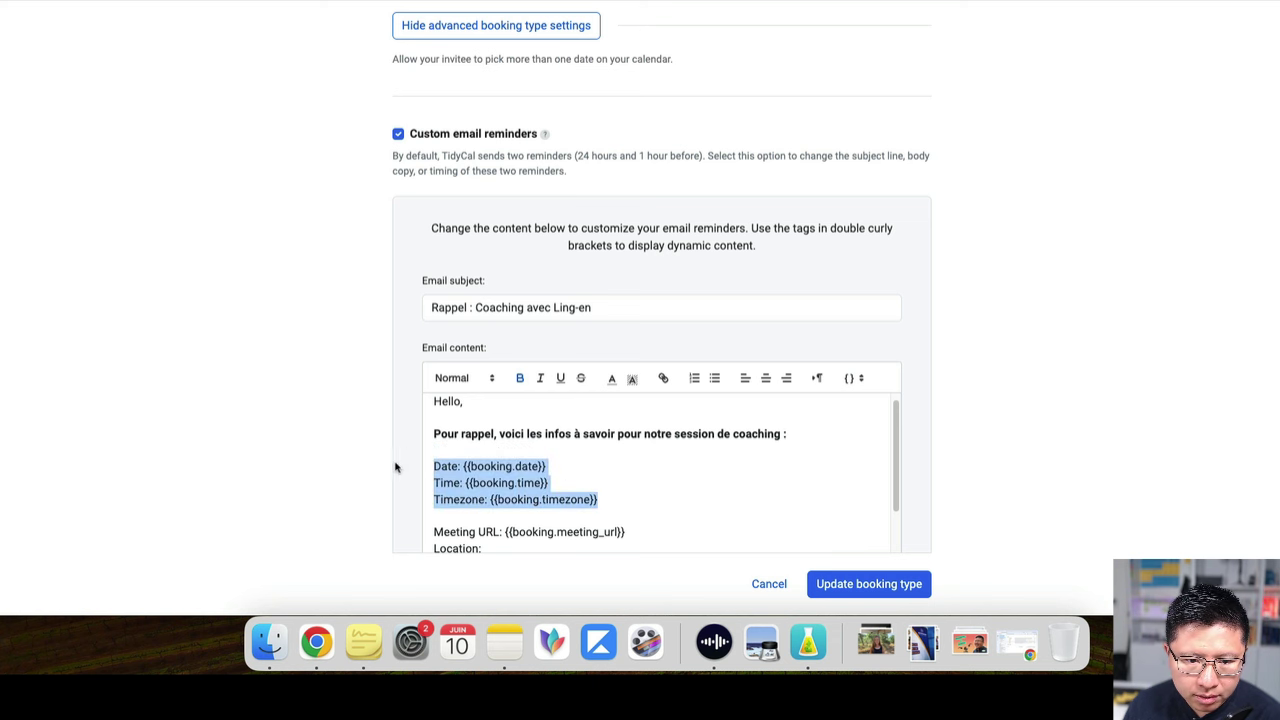
{"action": "left_click", "coordinate": [714, 378]}
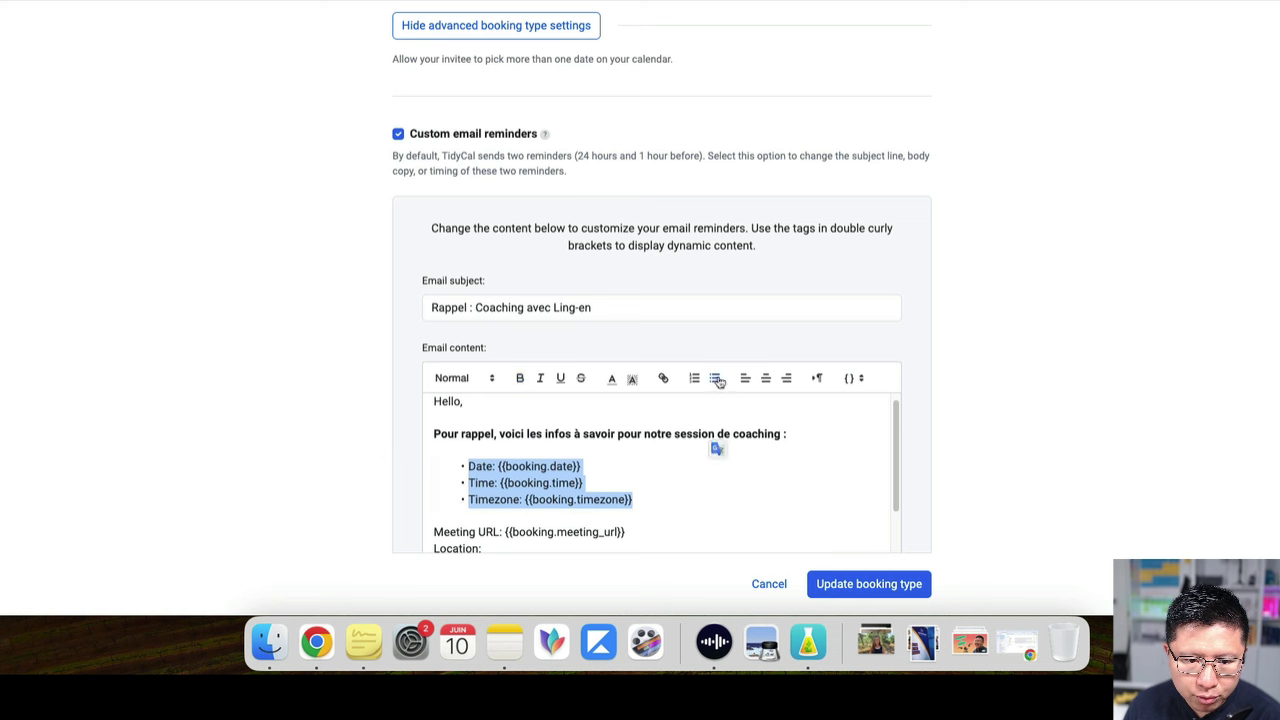
{"action": "left_click", "coordinate": [521, 463]}
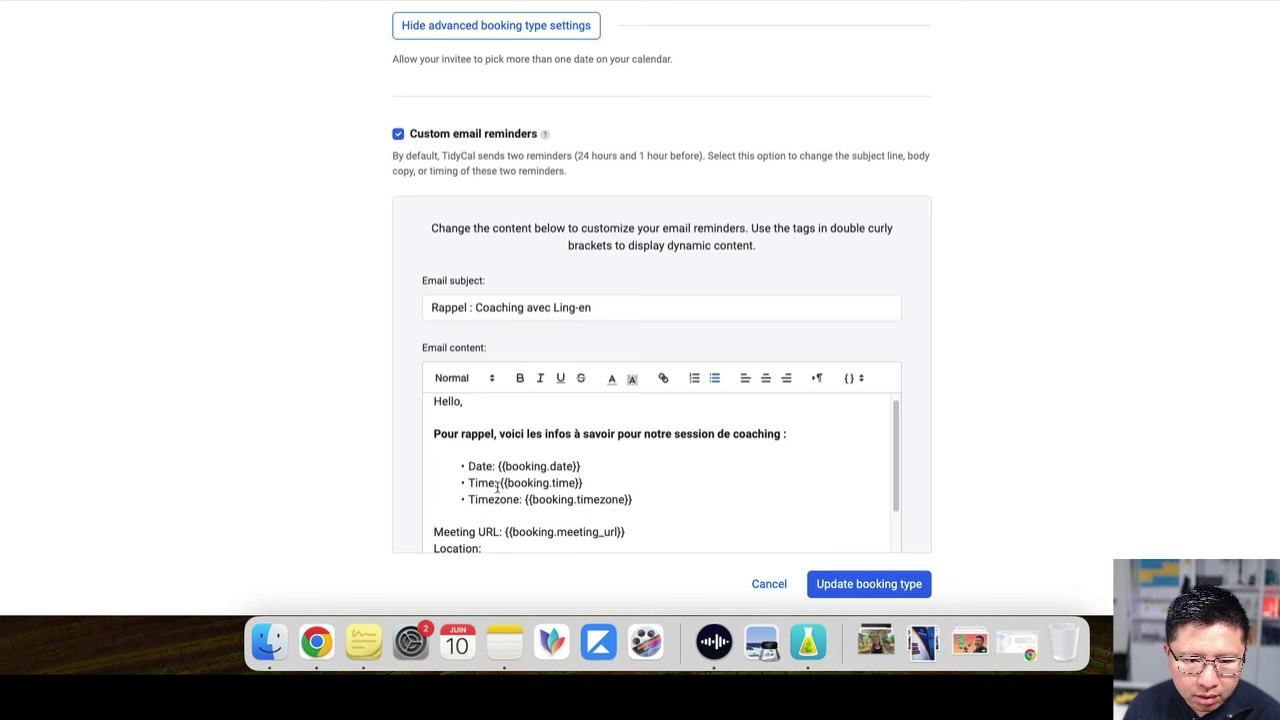
Relabel the Time and Timezone bullets as 'Horaire :' and 'Fuseau horaire'
{"action": "left_click_drag", "start_coordinate": [497, 483], "coordinate": [469, 483]}
{"action": "type", "text": "Horaire :"}
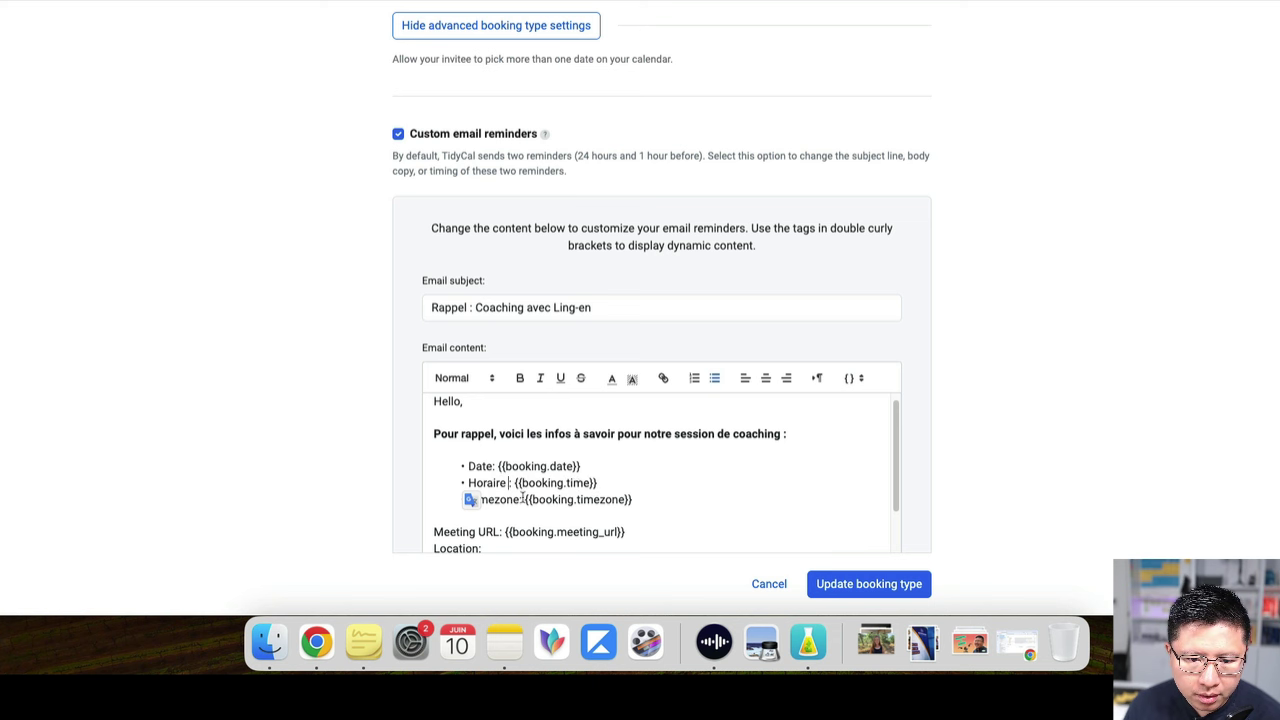
{"action": "left_click_drag", "start_coordinate": [521, 499], "coordinate": [466, 499]}
{"action": "type", "text": "Fus"}
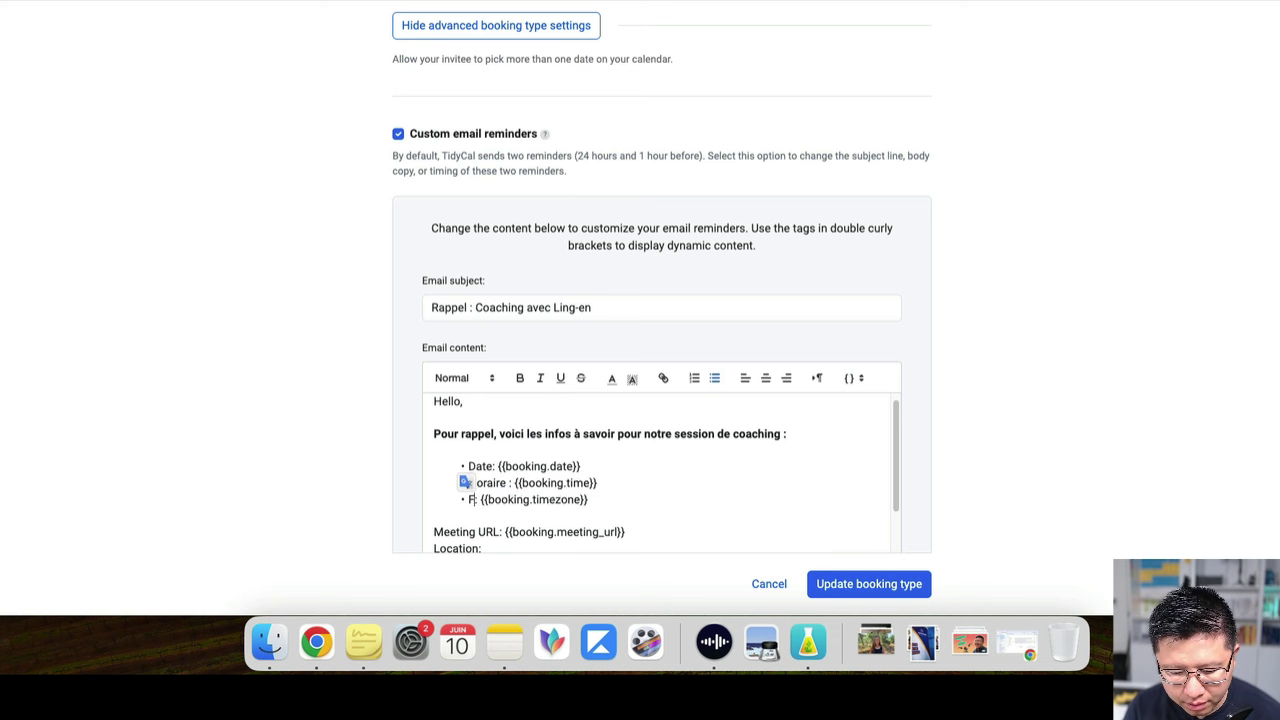
{"action": "type", "text": "eau horaire :"}
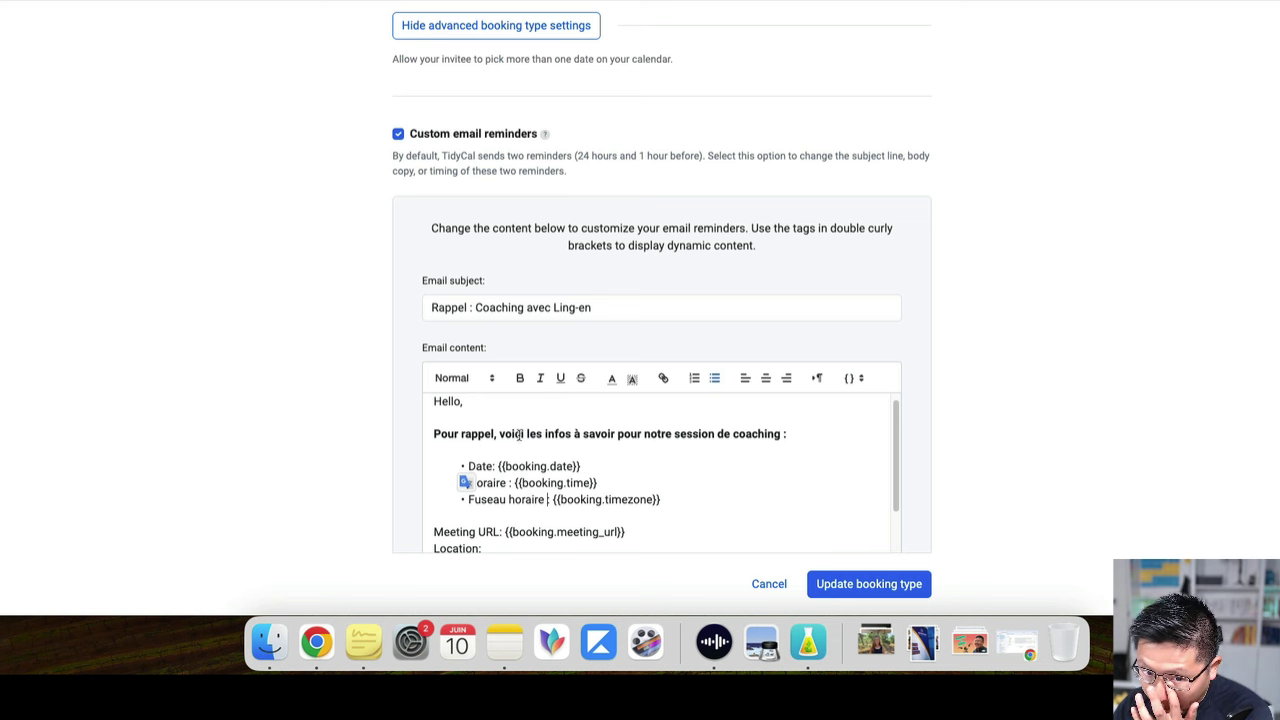
Translate the labels to 'Lien Zoom:', 'Lieu :' and 'Pour replanifier ou annuler'
{"action": "scroll", "coordinate": [520, 436], "scroll_direction": "down", "scroll_amount": 2}
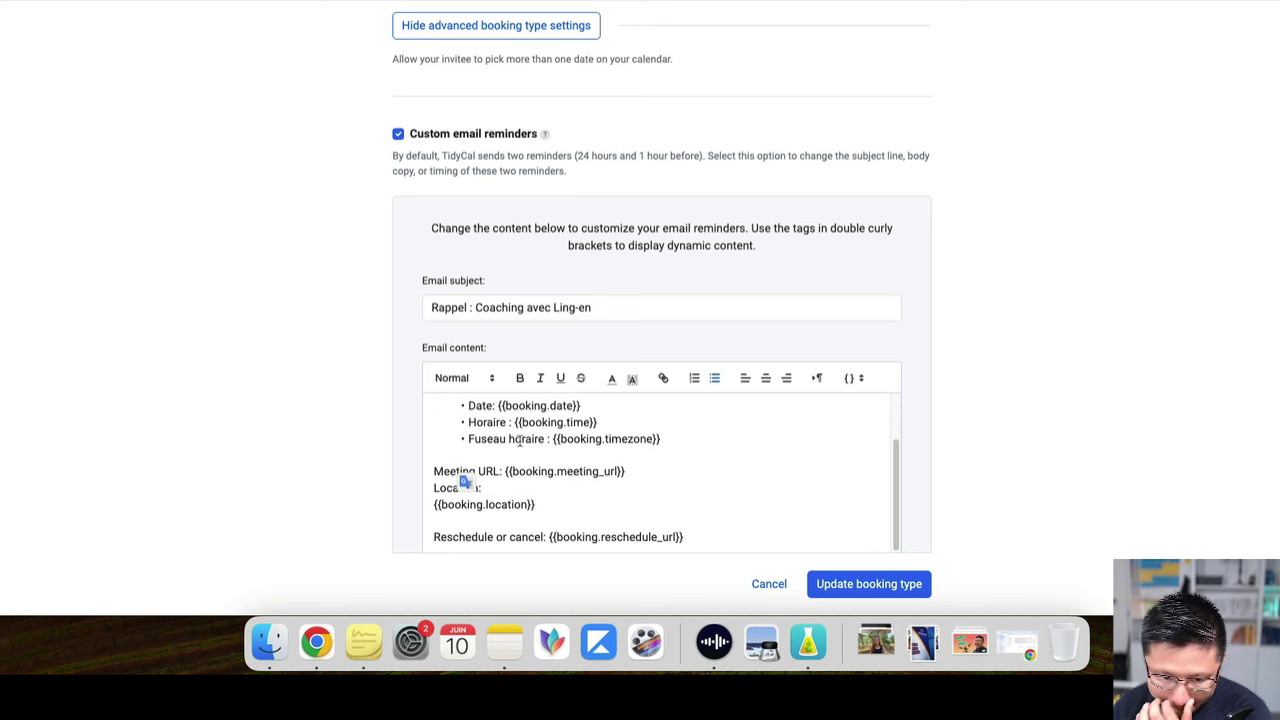
{"action": "left_click_drag", "start_coordinate": [499, 471], "coordinate": [418, 473]}
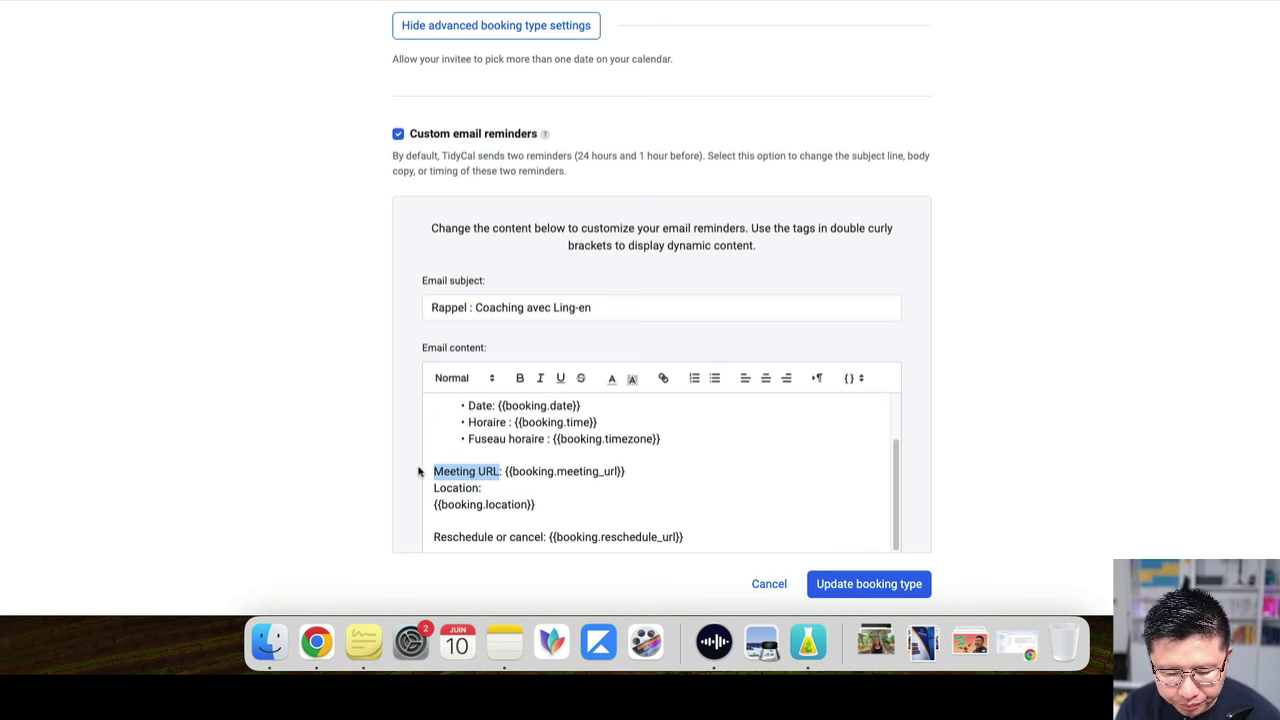
{"action": "type", "text": "Lien Zoom"}
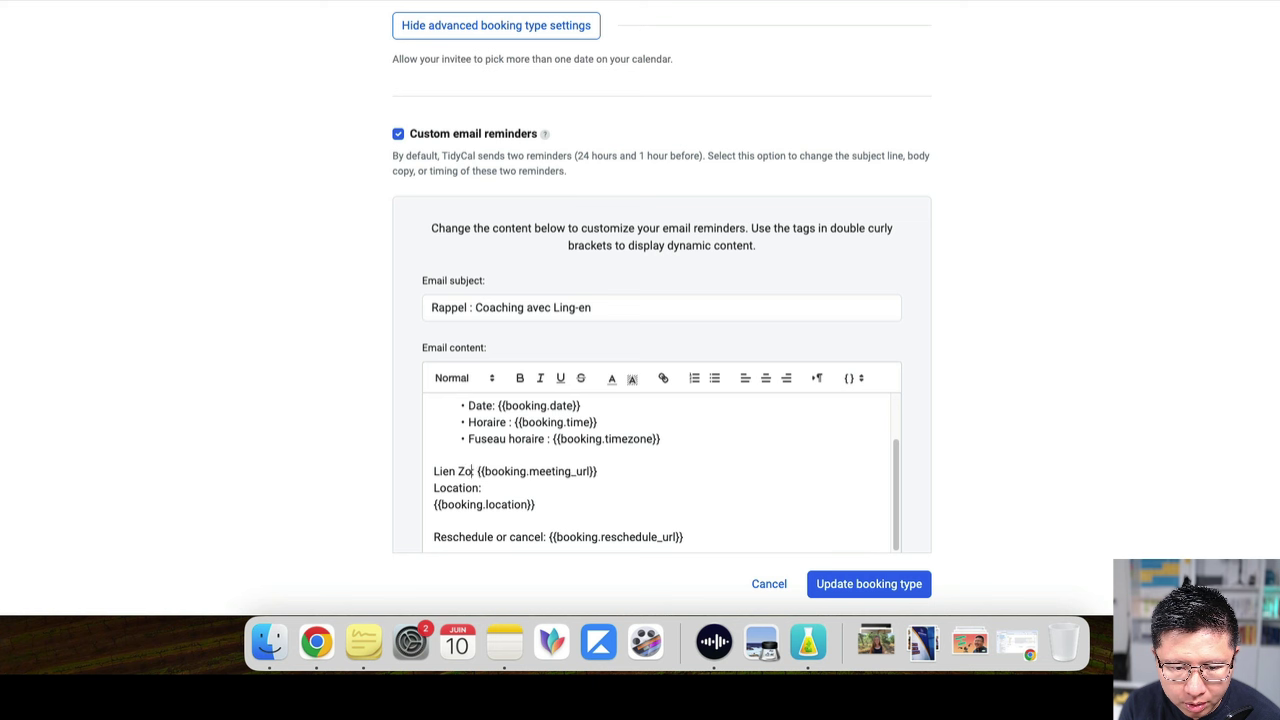
{"action": "type", "text": ":"}
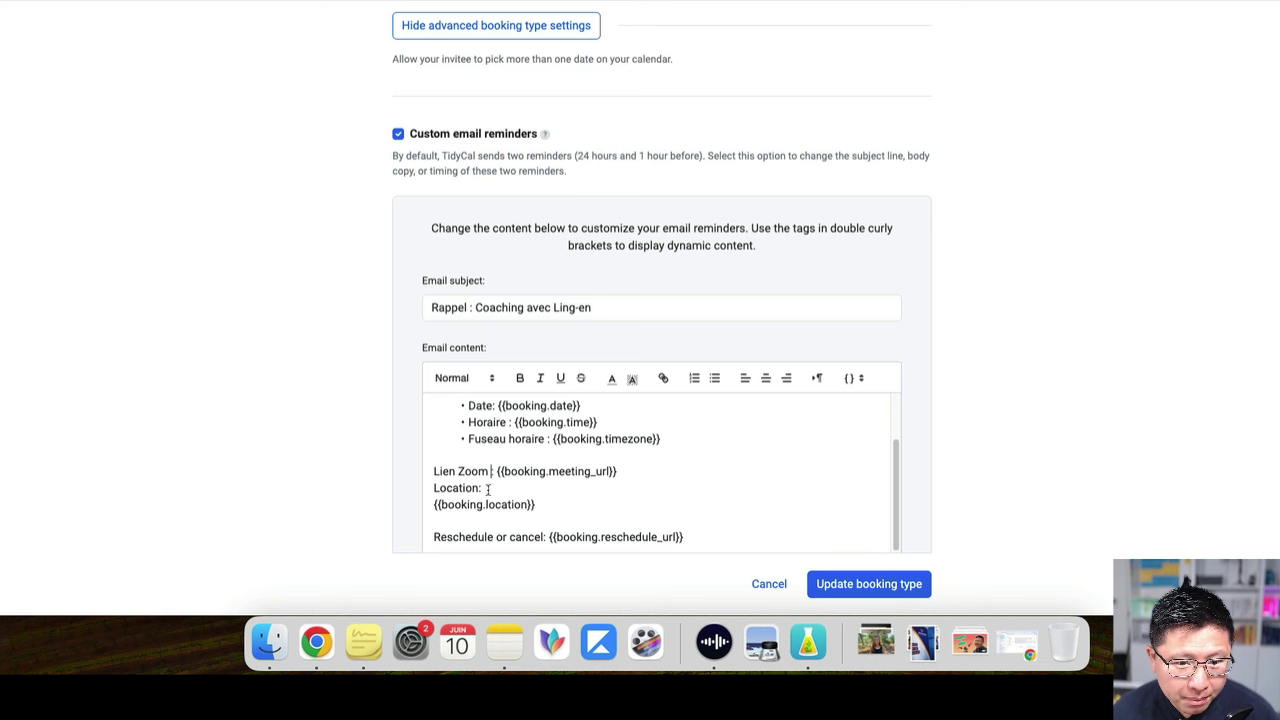
{"action": "left_click_drag", "start_coordinate": [481, 488], "coordinate": [397, 488]}
{"action": "type", "text": "Lieu :"}
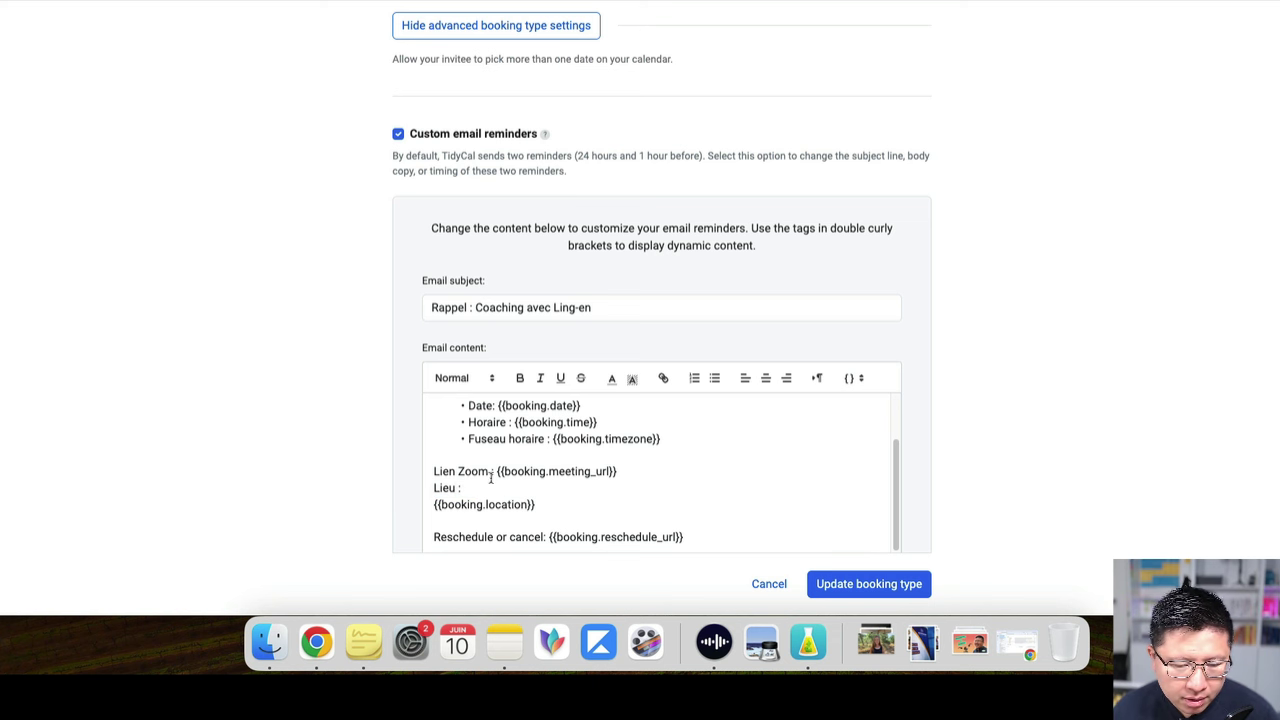
{"action": "scroll", "coordinate": [500, 485], "scroll_direction": "down", "scroll_amount": 2}
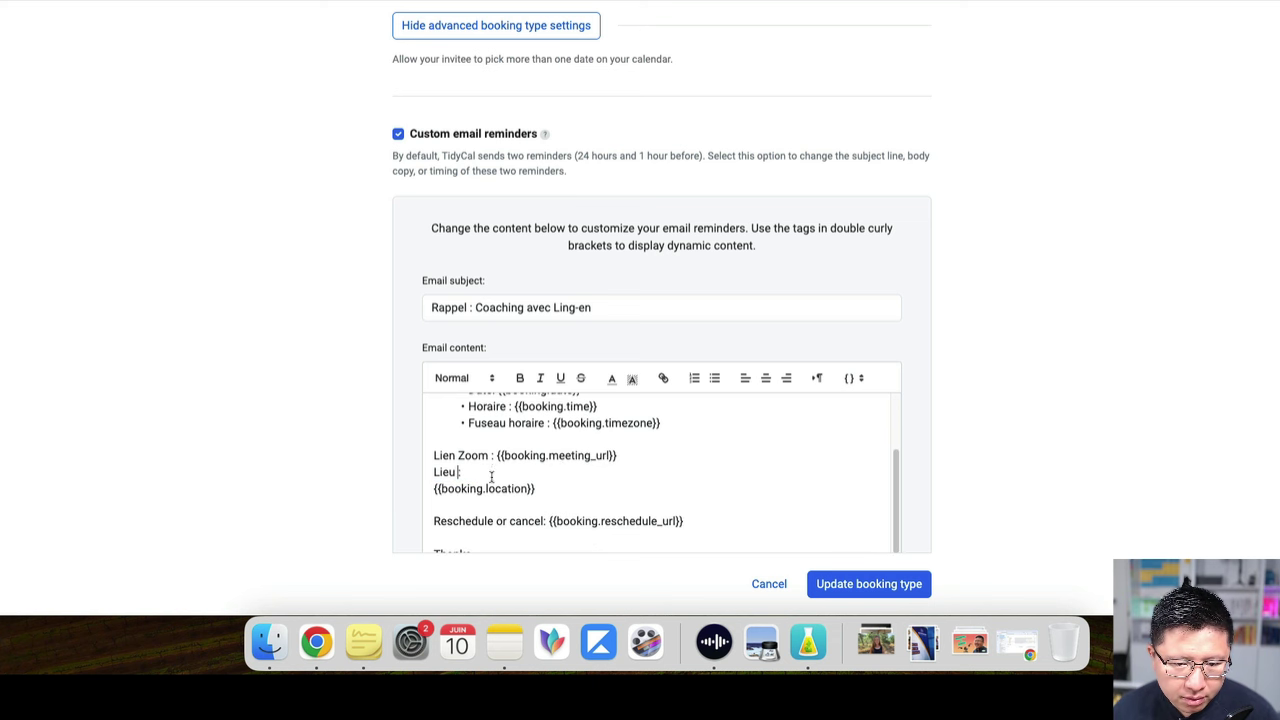
{"action": "left_click_drag", "start_coordinate": [543, 506], "coordinate": [409, 503]}
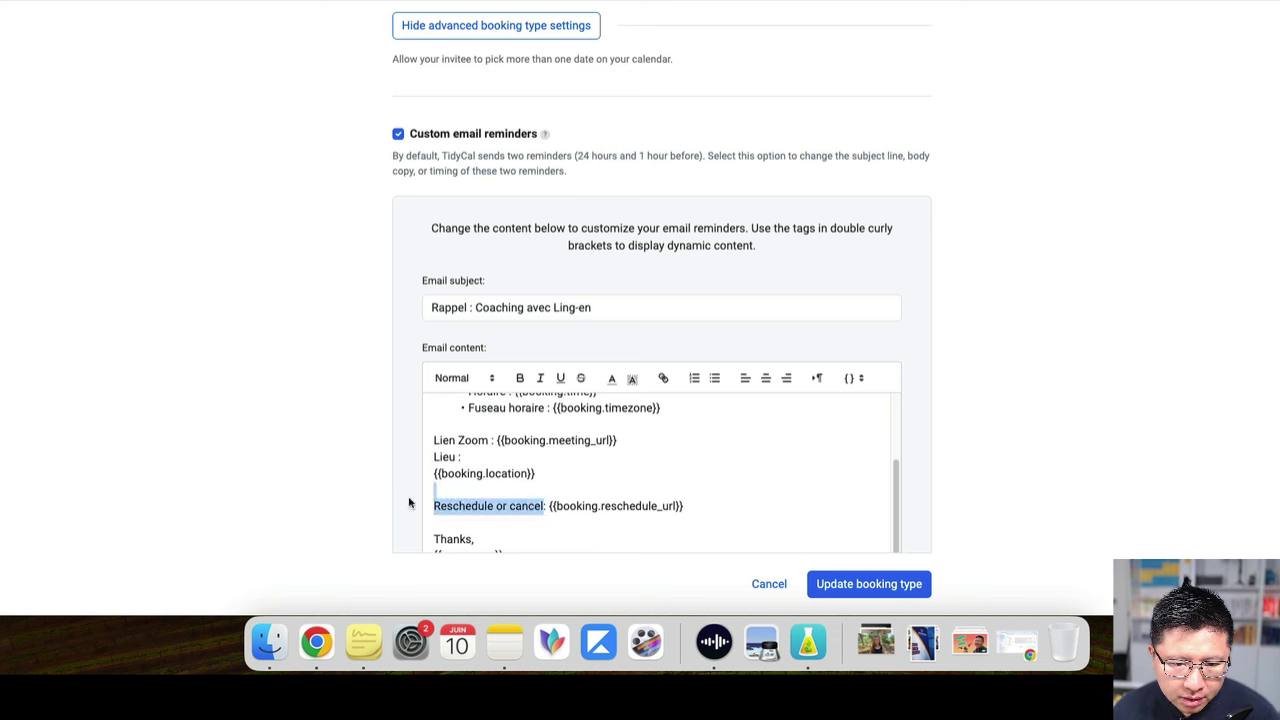
{"action": "key", "text": "BackSpace"}
{"action": "type", "text": "Pour r"}
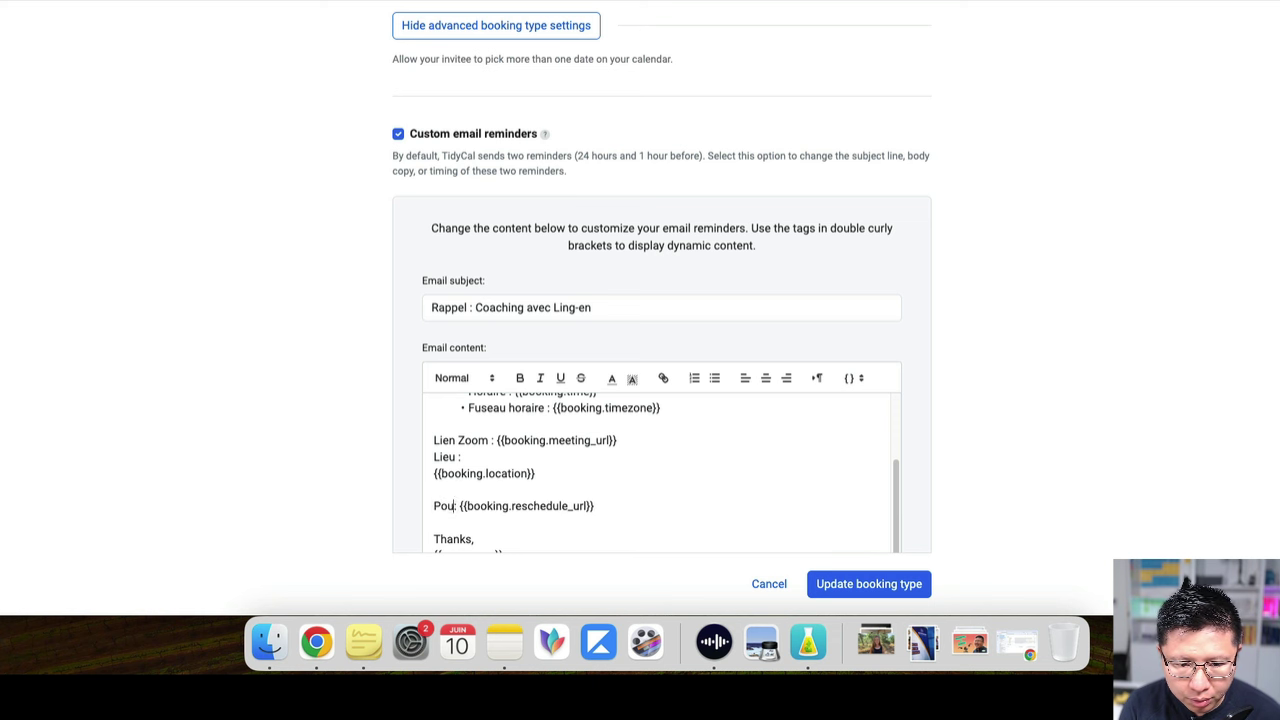
{"action": "type", "text": "eplanifier ou ann"}
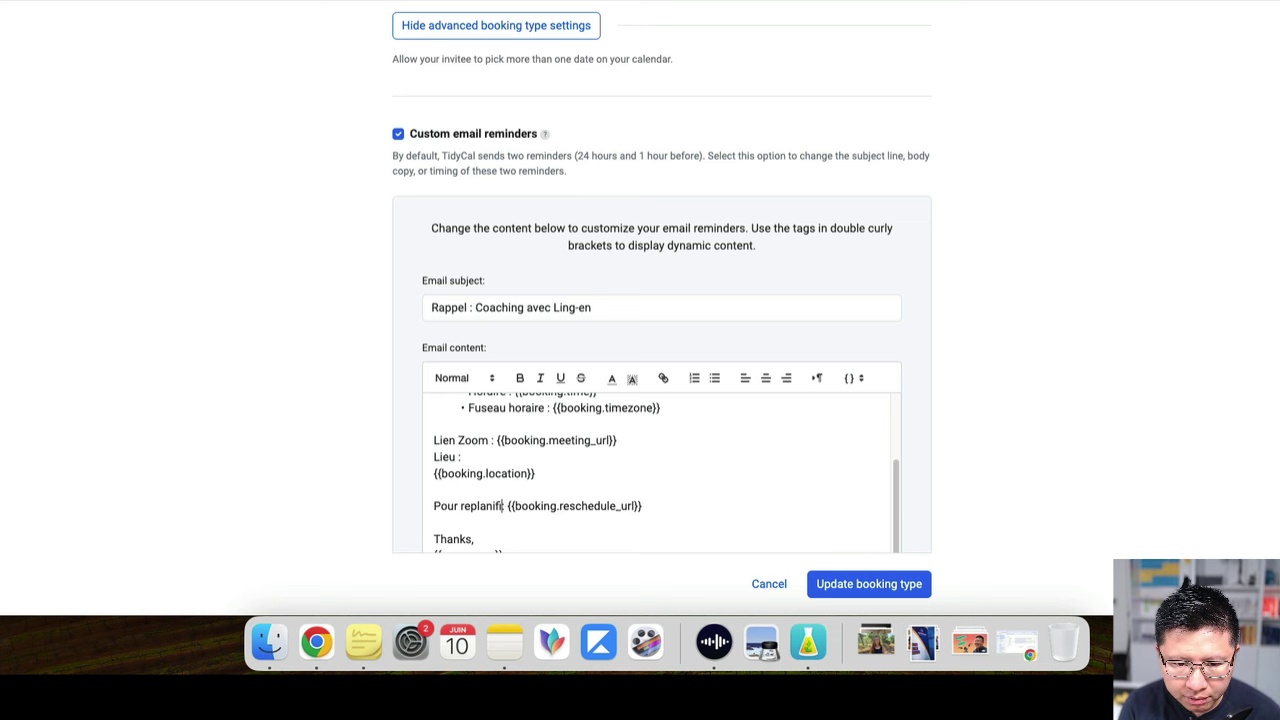
{"action": "type", "text": "ule"}
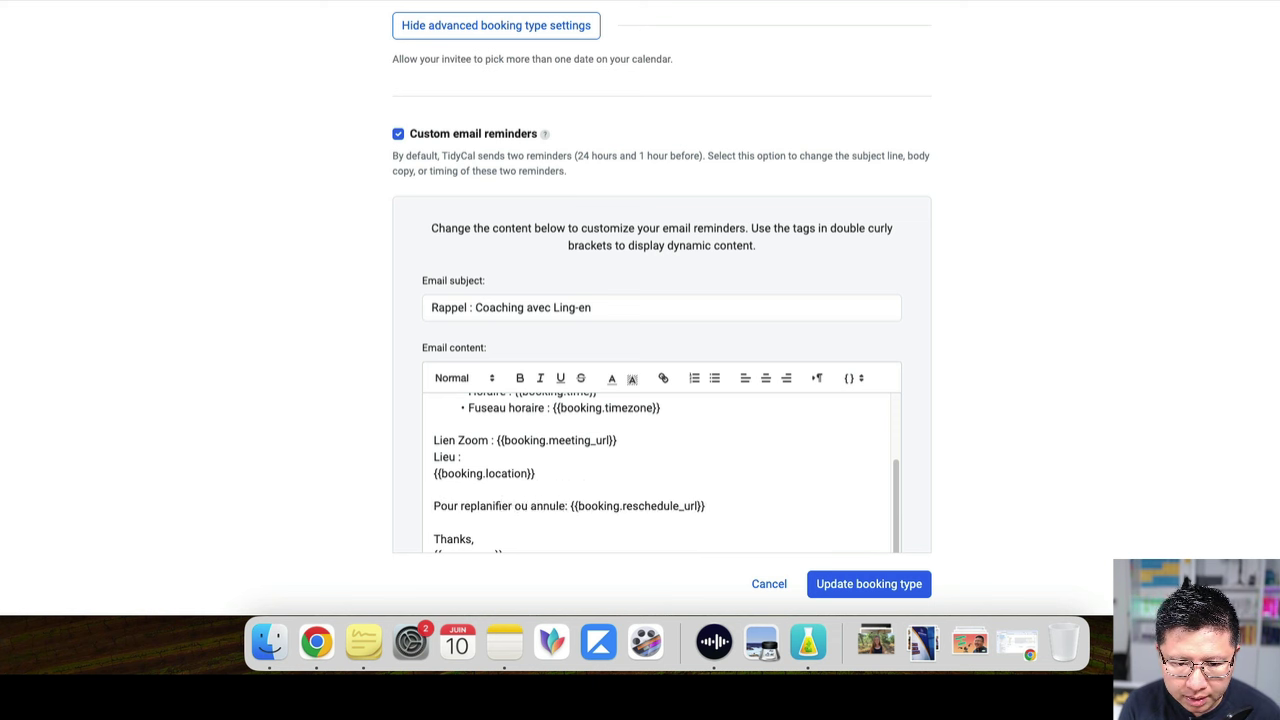
{"action": "type", "text": "r"}
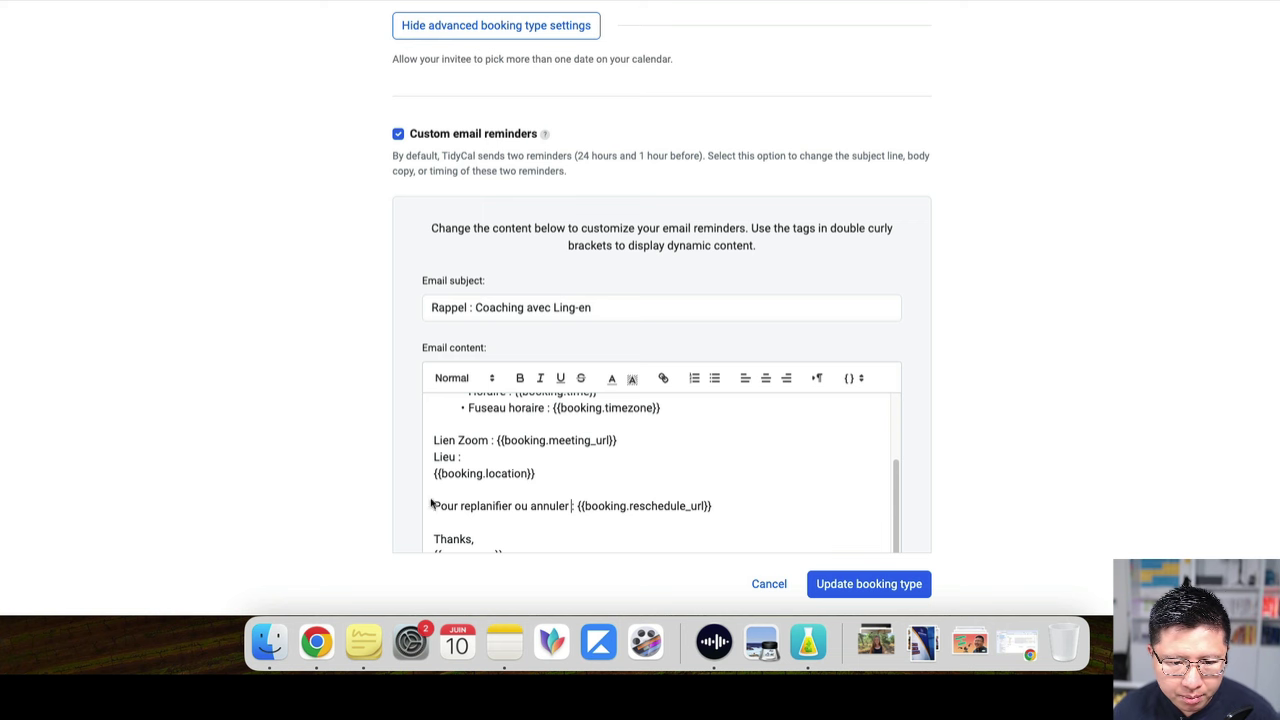
Replace the closing line with 'Si besoin, je suis disponible à' plus the contact e-mail
{"action": "scroll", "coordinate": [603, 499], "scroll_direction": "down", "scroll_amount": 1}
{"action": "left_click_drag", "start_coordinate": [483, 520], "coordinate": [378, 521]}
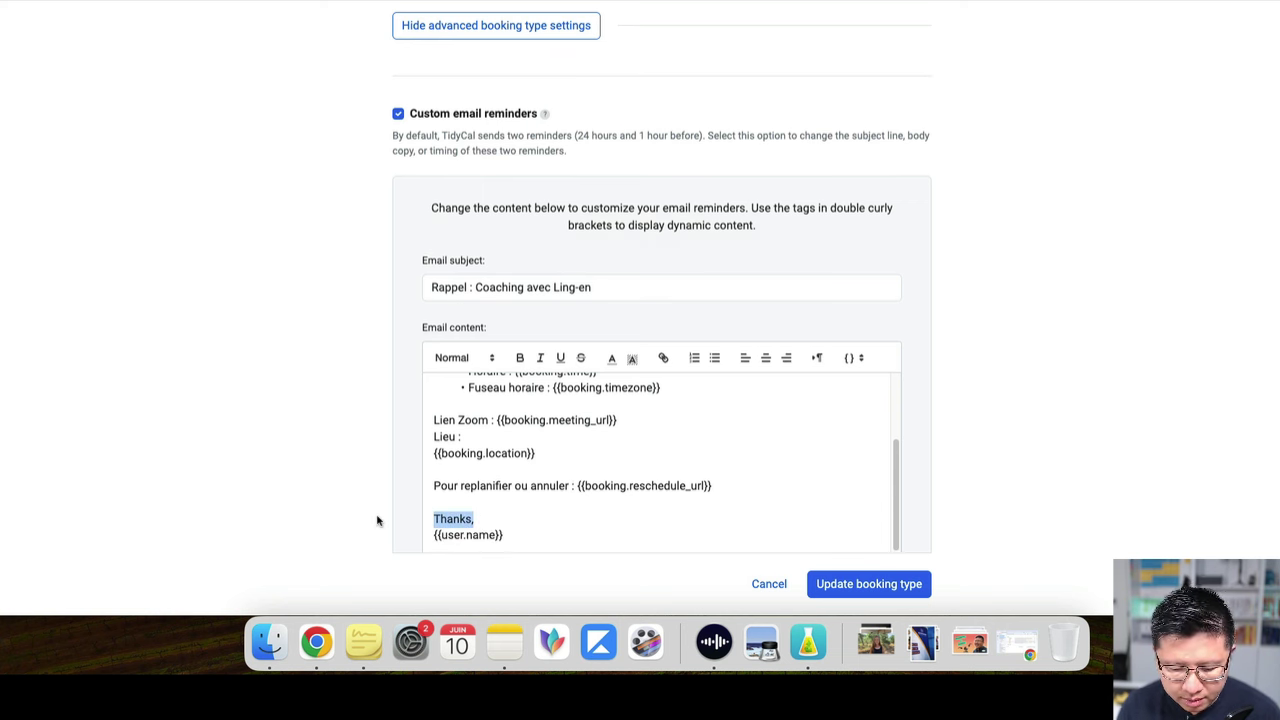
{"action": "type", "text": "Mer"}
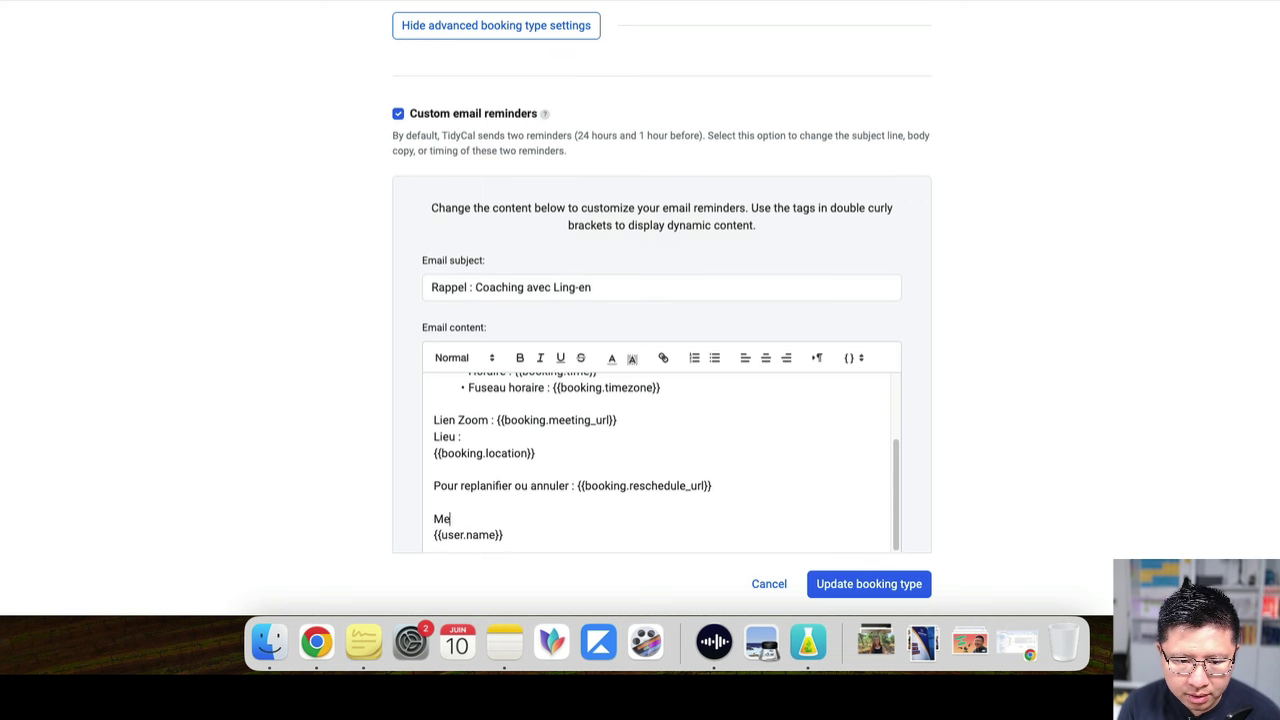
{"action": "key", "text": "BackSpace"}
{"action": "key", "text": "BackSpace"}
{"action": "type", "text": "Si besoin, je s"}
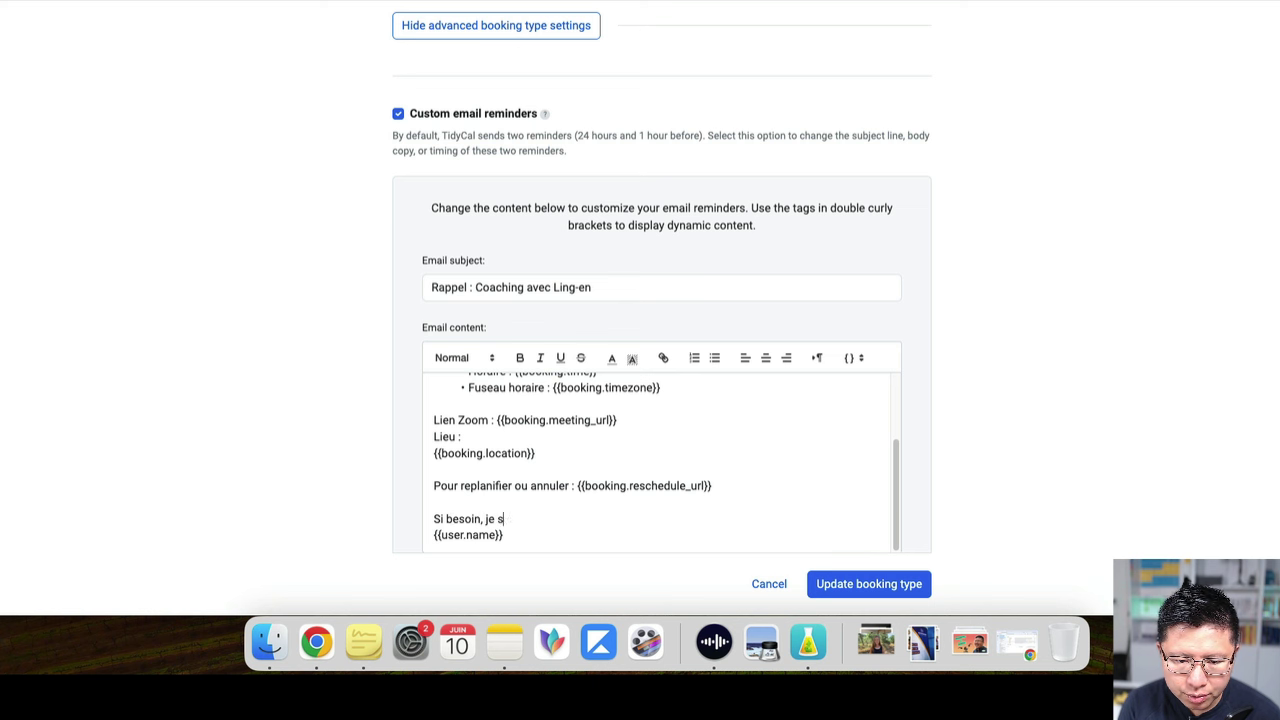
{"action": "type", "text": "uis disponible à"}
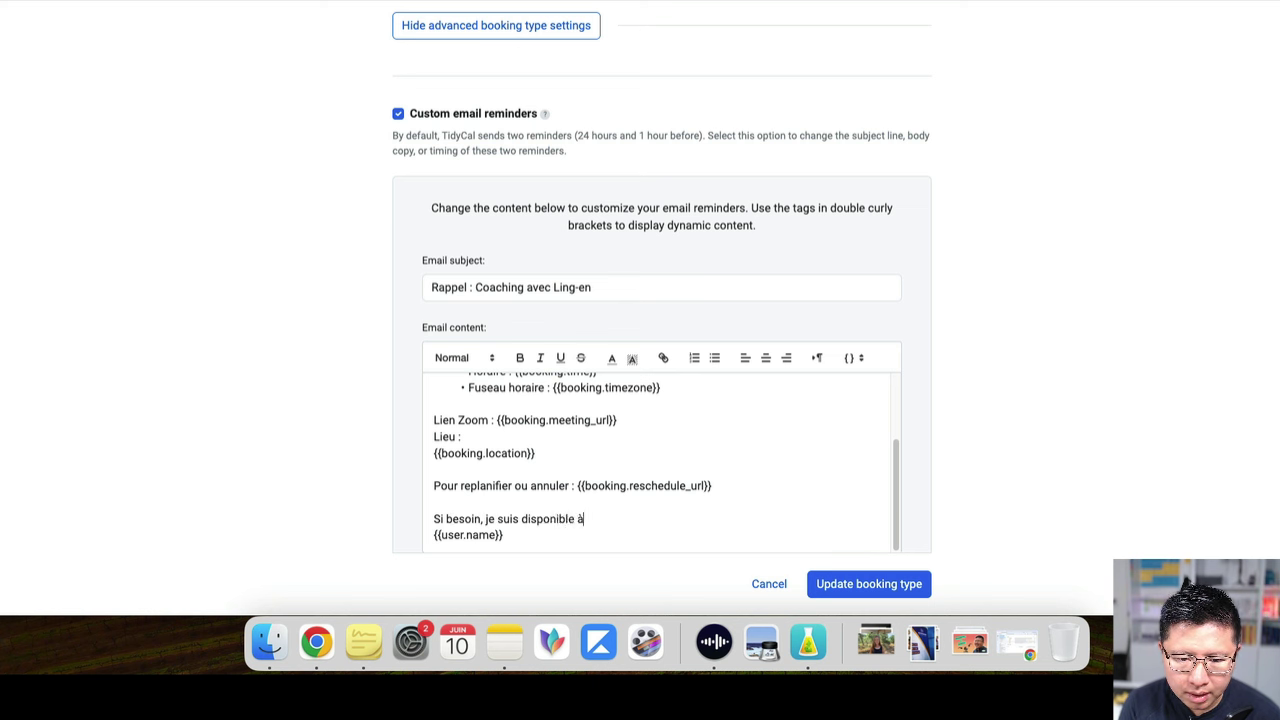
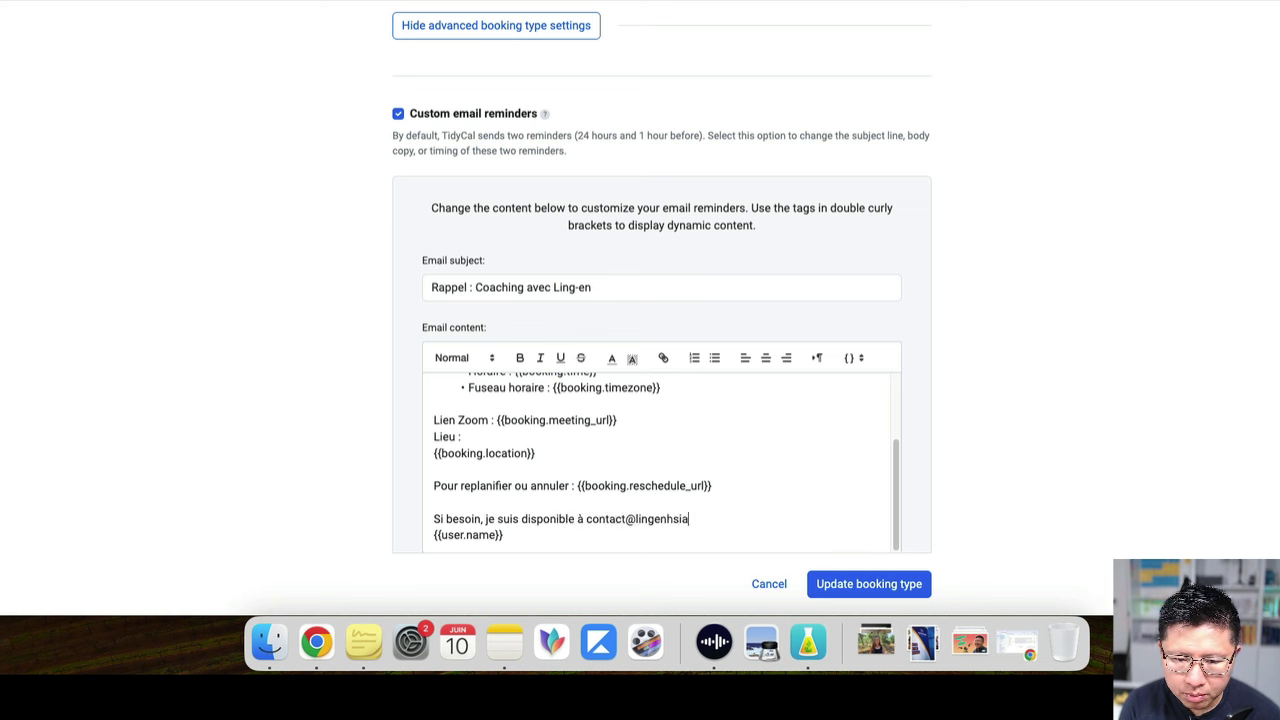
Add an 'Au plaisir,' sign-off with a first-name signature and remove the leftover name placeholder
{"action": "key", "text": "Return"}
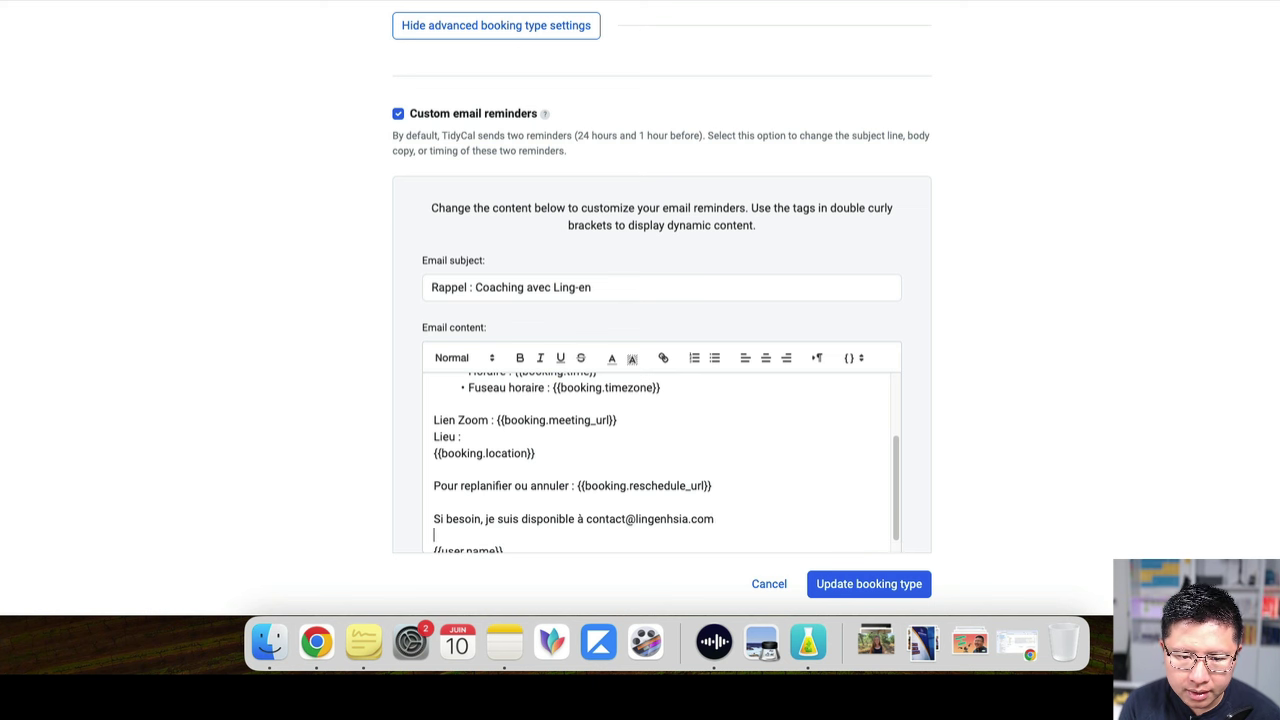
{"action": "key", "text": "Return"}
{"action": "type", "text": "Lign-"}
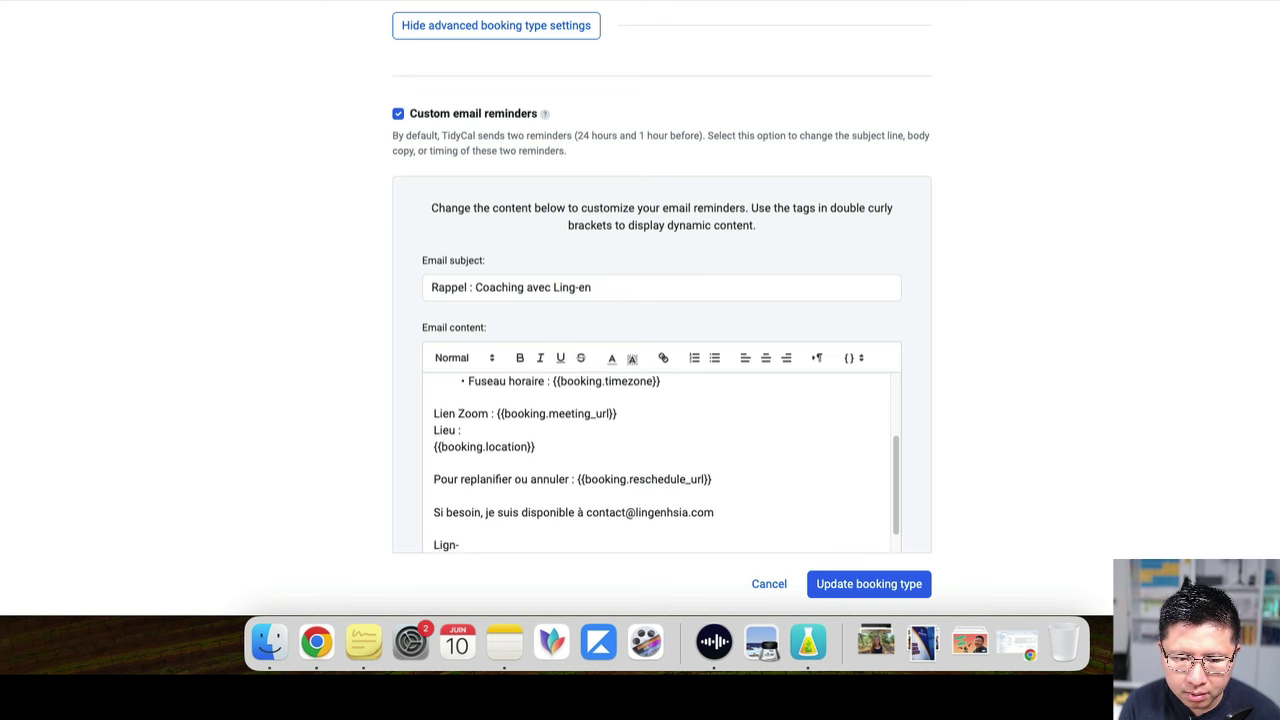
{"action": "type", "text": "enAu plaa"}
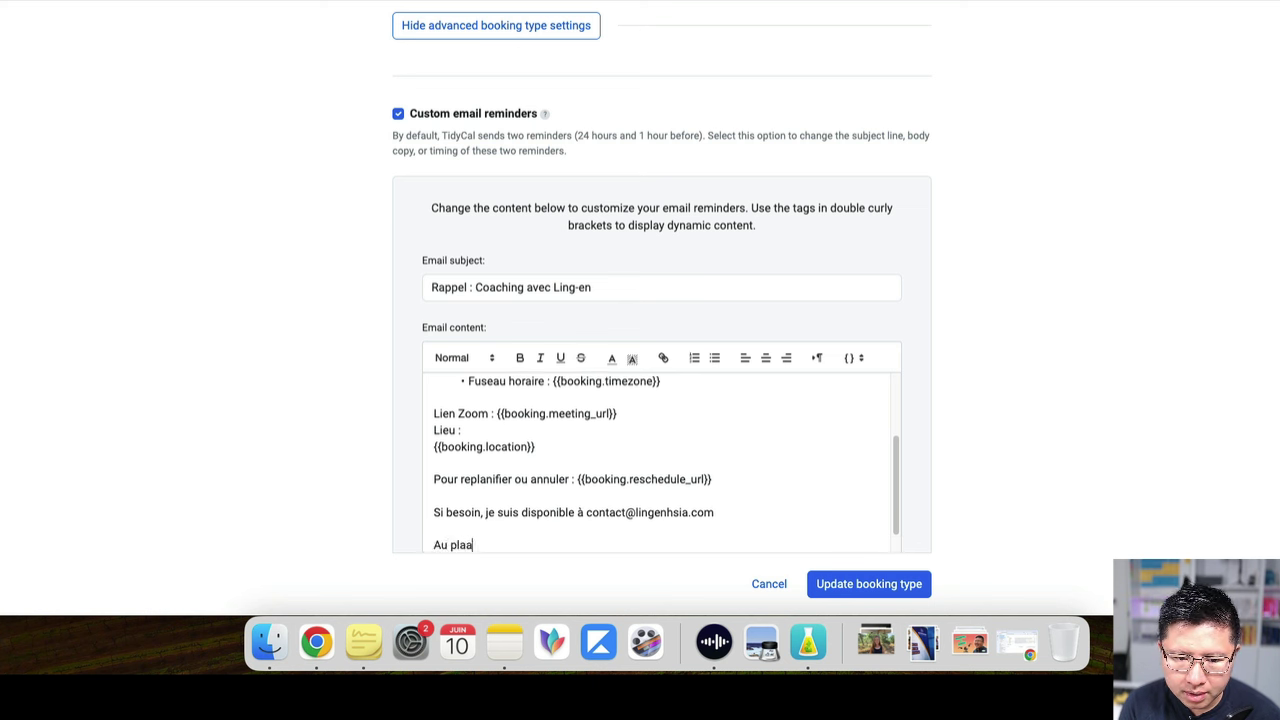
{"action": "type", "text": ","}
{"action": "key", "text": "Return"}
{"action": "key", "text": "Return"}
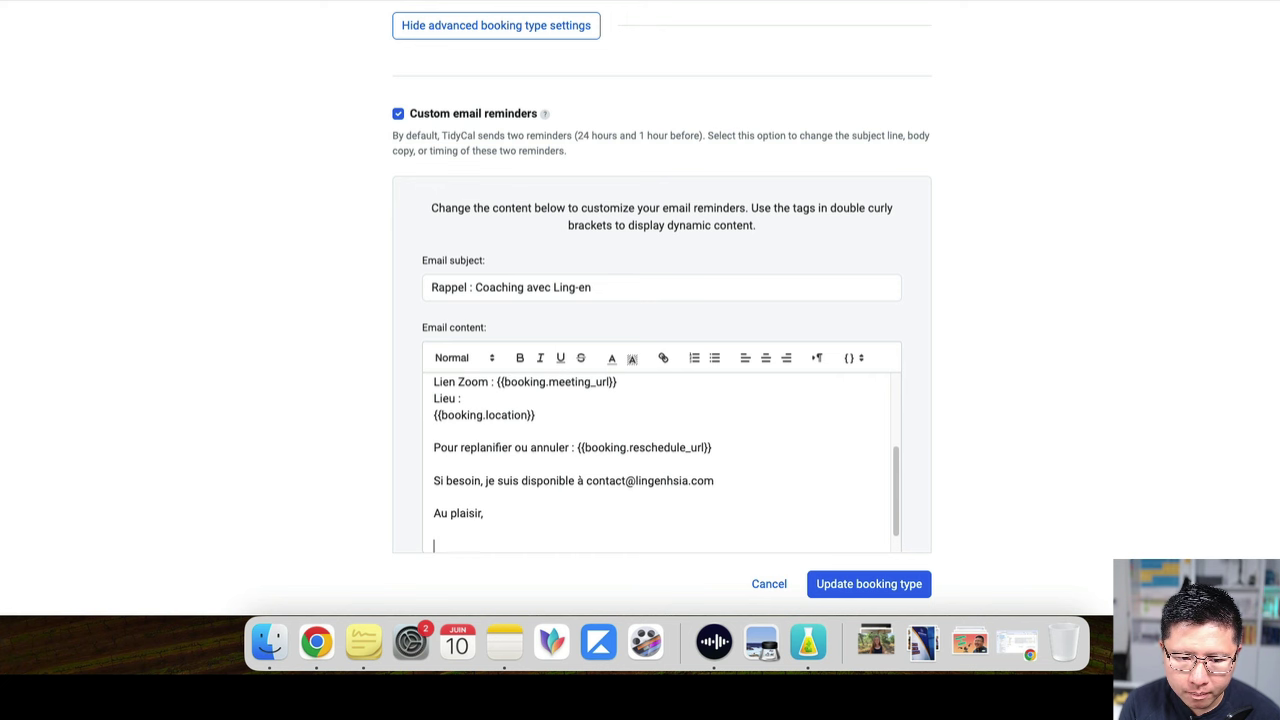
{"action": "type", "text": "Ling-en"}
{"action": "key", "text": "shift+End"}
{"action": "key", "text": "Delete"}
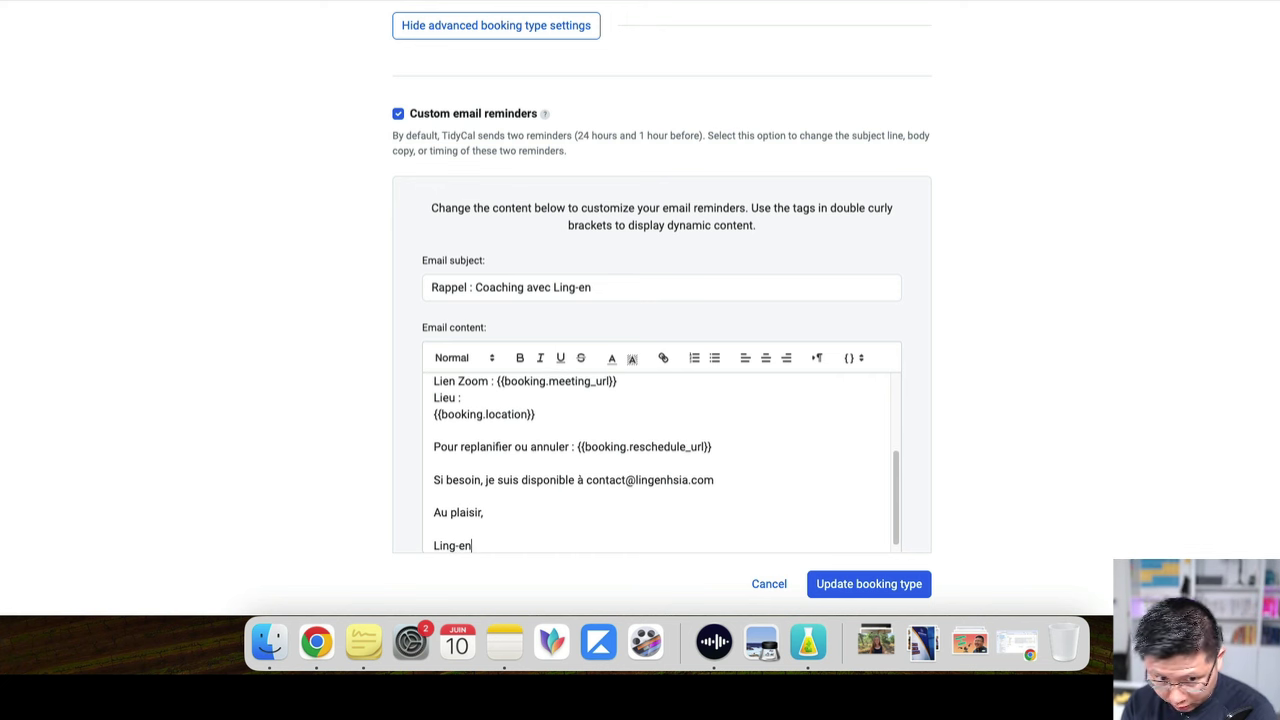
{"action": "scroll", "coordinate": [549, 420], "scroll_direction": "down", "scroll_amount": 2}
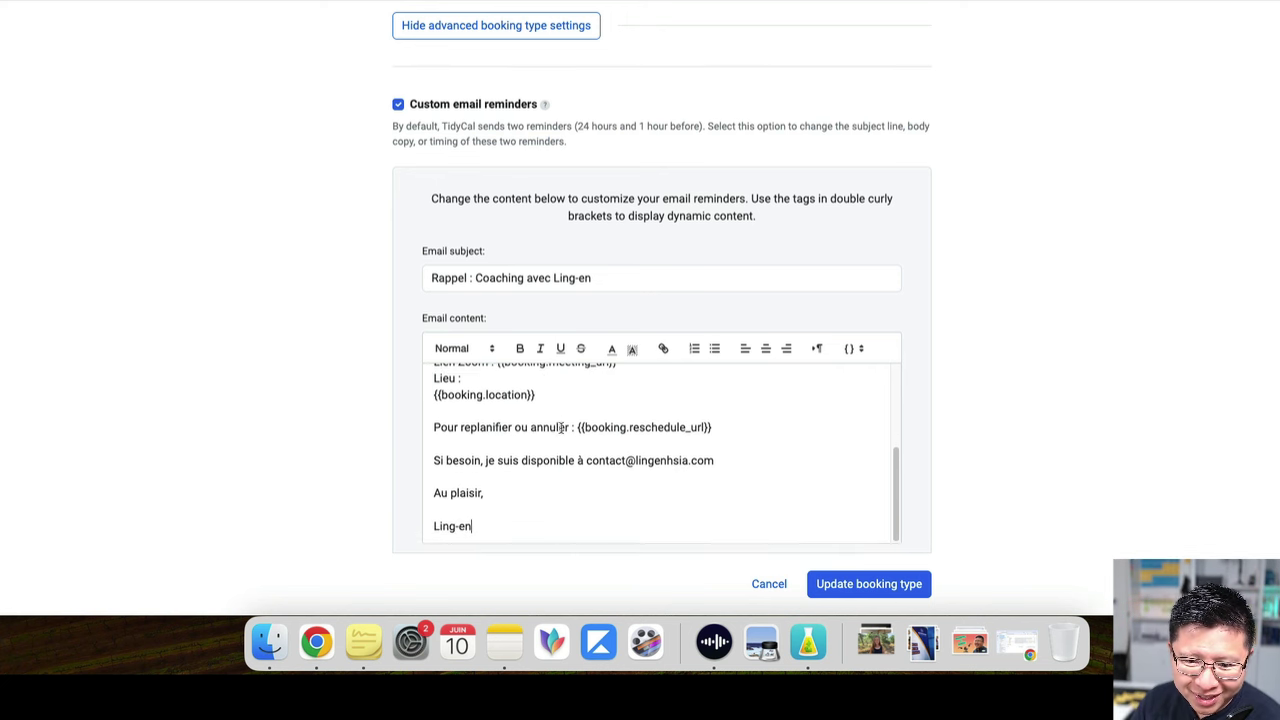
Enable the custom confirmation redirect page and focus the empty Redirect URL field
{"action": "scroll", "coordinate": [748, 533], "scroll_direction": "down", "scroll_amount": 3}
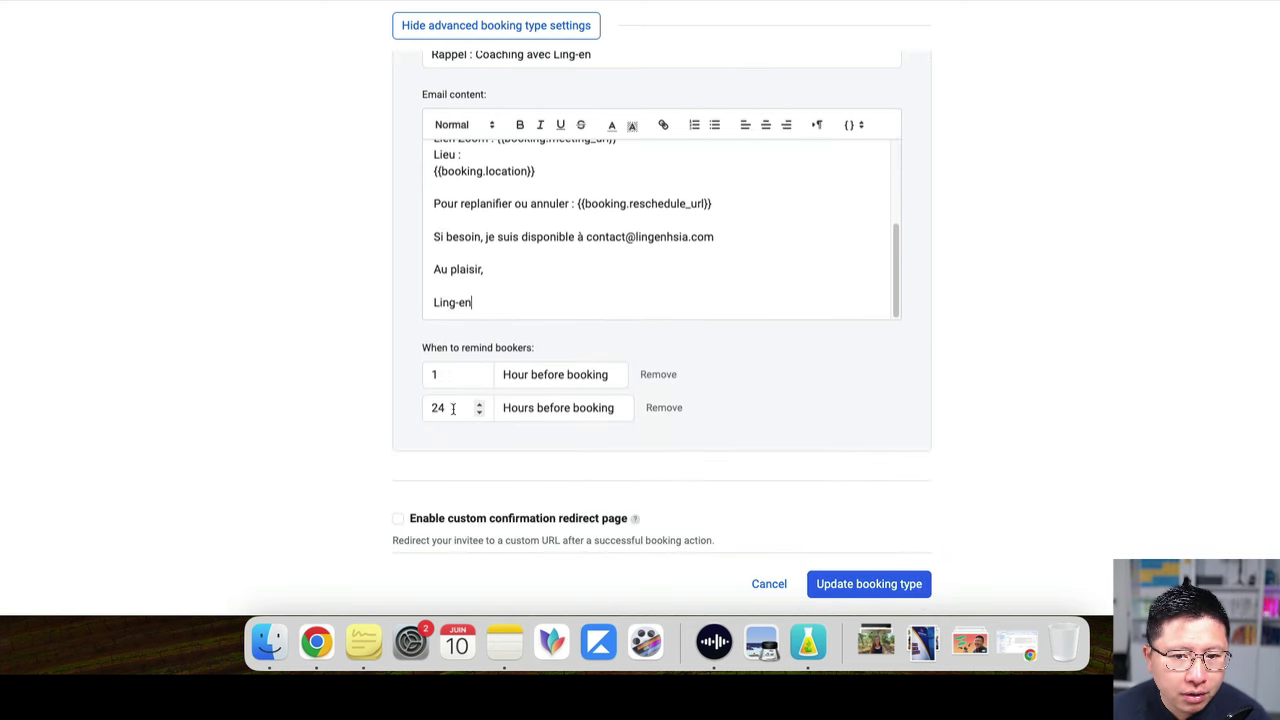
{"action": "scroll", "coordinate": [466, 406], "scroll_direction": "down", "scroll_amount": 1}
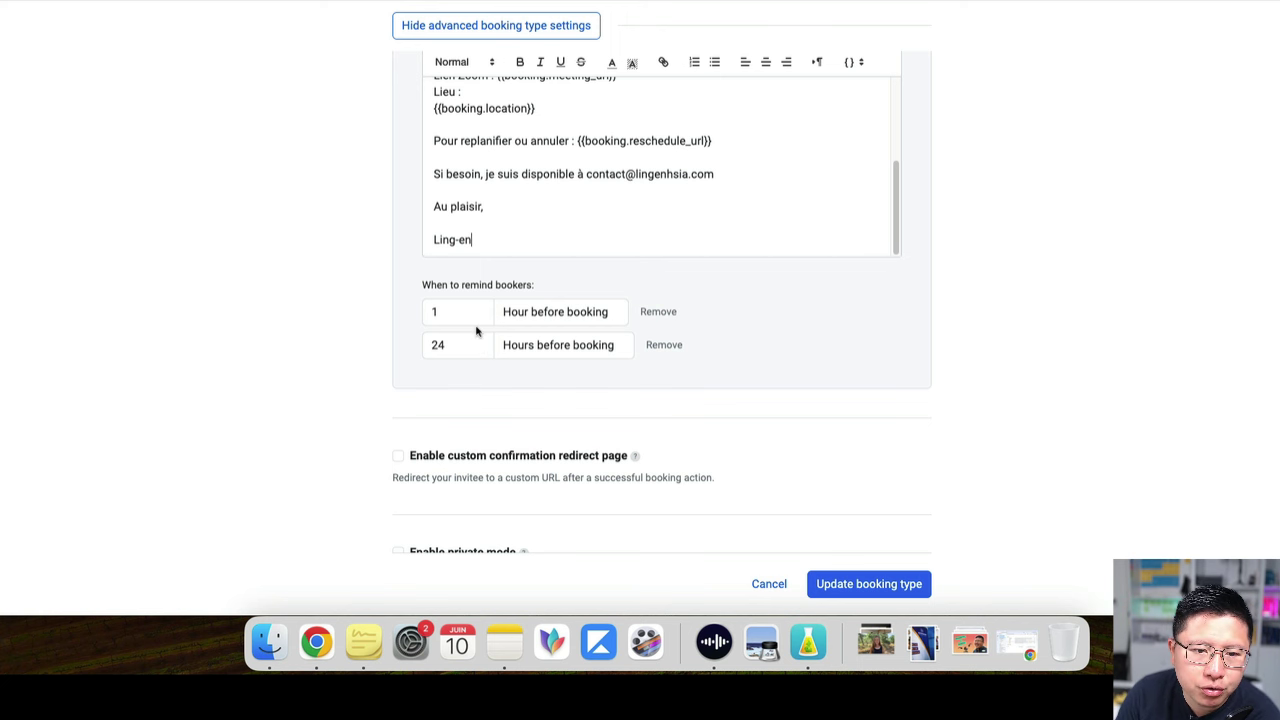
{"action": "scroll", "coordinate": [426, 406], "scroll_direction": "down", "scroll_amount": 2}
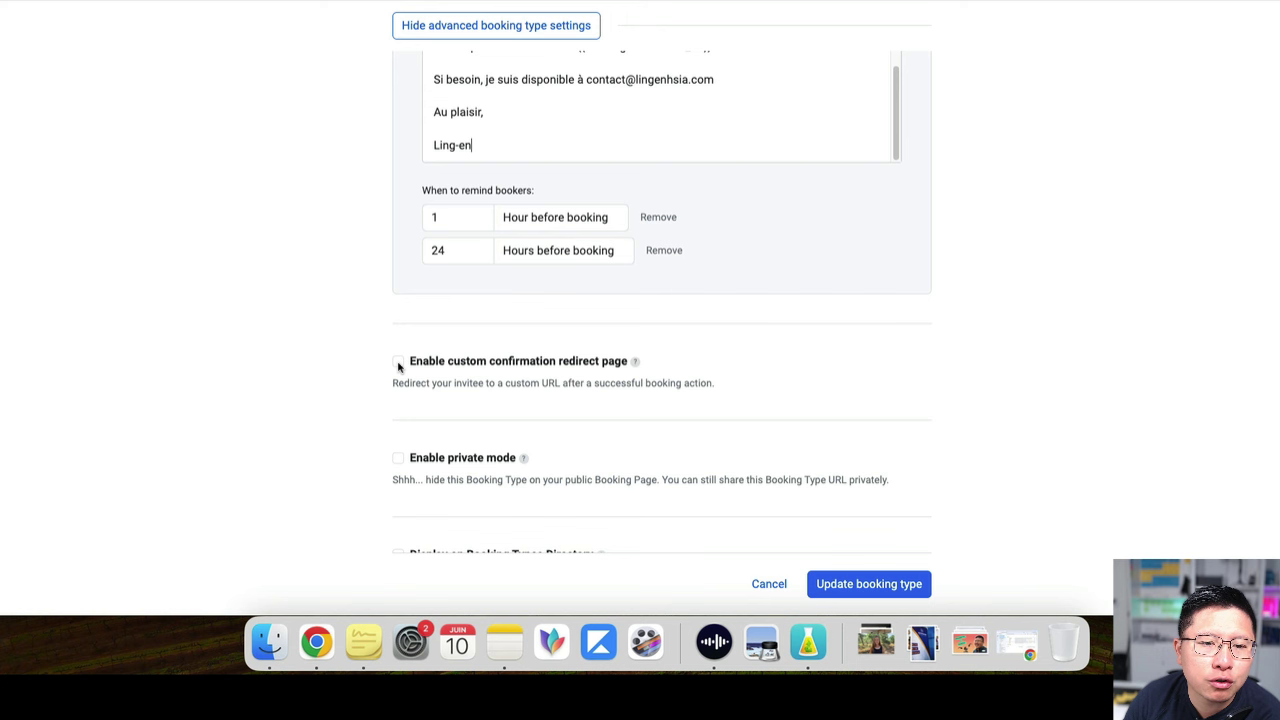
{"action": "left_click", "coordinate": [398, 362]}
{"action": "left_click", "coordinate": [530, 421]}
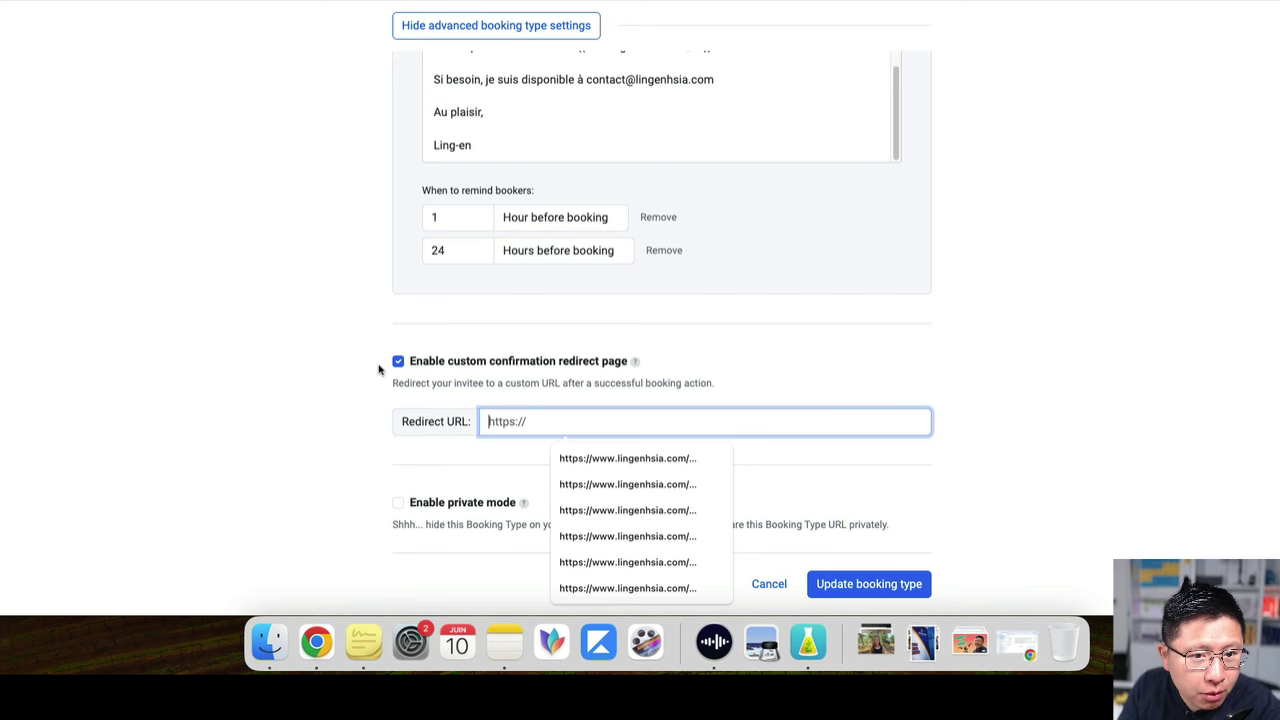
Disable the confirmation redirect again and view the Confirmation Redirect row in the plan pricing table
{"action": "left_click", "coordinate": [399, 362]}
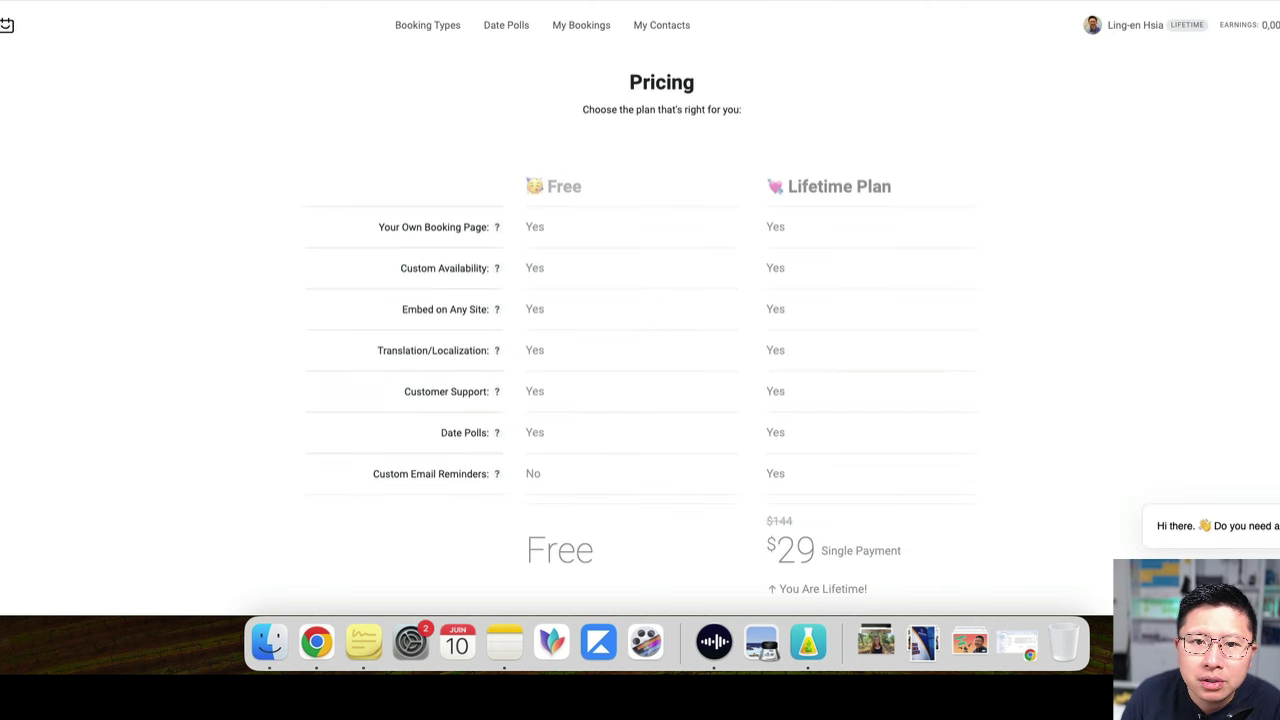
{"action": "scroll", "coordinate": [629, 329], "scroll_direction": "down", "scroll_amount": 5}
{"action": "scroll", "coordinate": [615, 329], "scroll_direction": "down", "scroll_amount": 5}
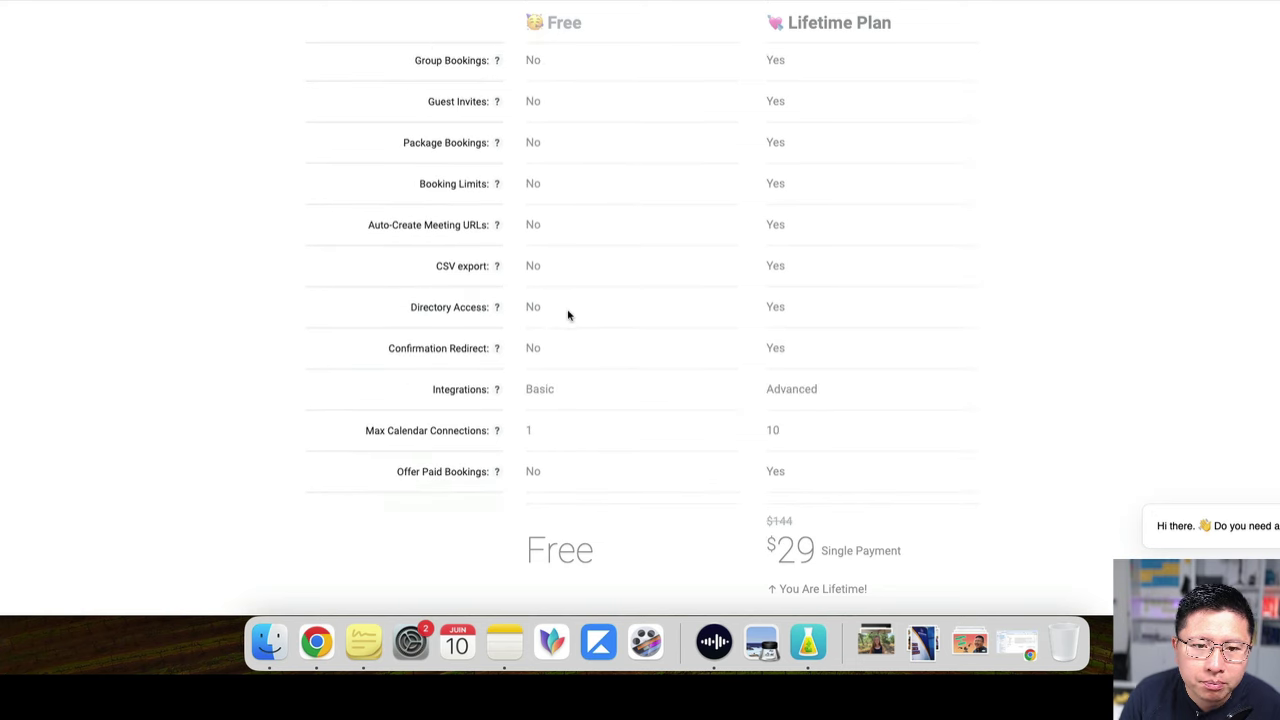
{"action": "scroll", "coordinate": [571, 343], "scroll_direction": "down", "scroll_amount": 2}
{"action": "left_click_drag", "start_coordinate": [545, 262], "coordinate": [548, 264]}
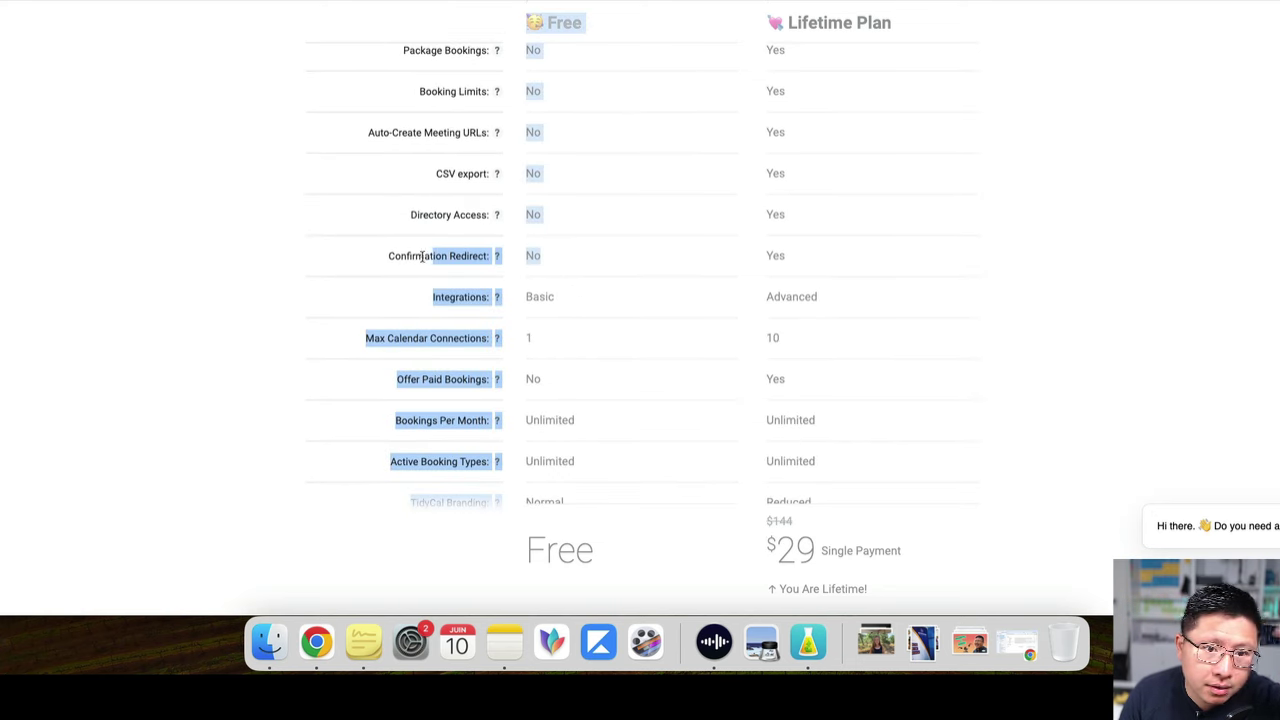
{"action": "left_click", "coordinate": [610, 260]}
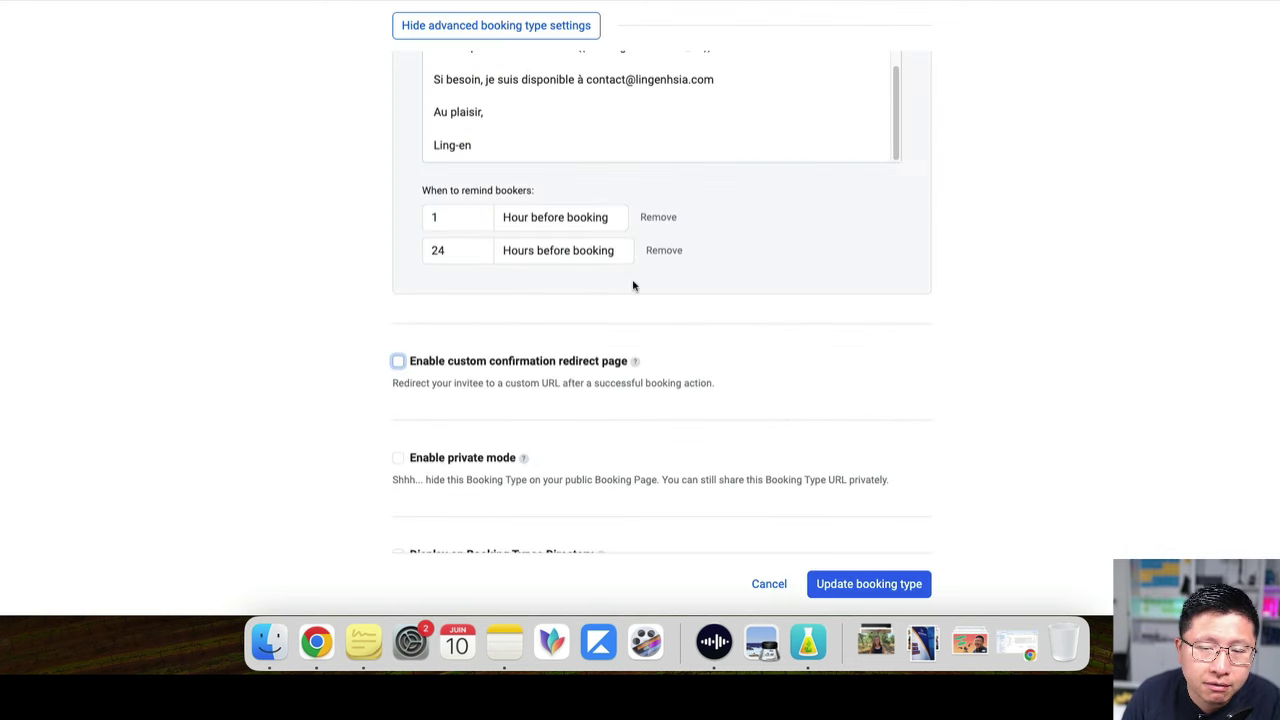
{"action": "scroll", "coordinate": [634, 283], "scroll_direction": "down", "scroll_amount": 2}
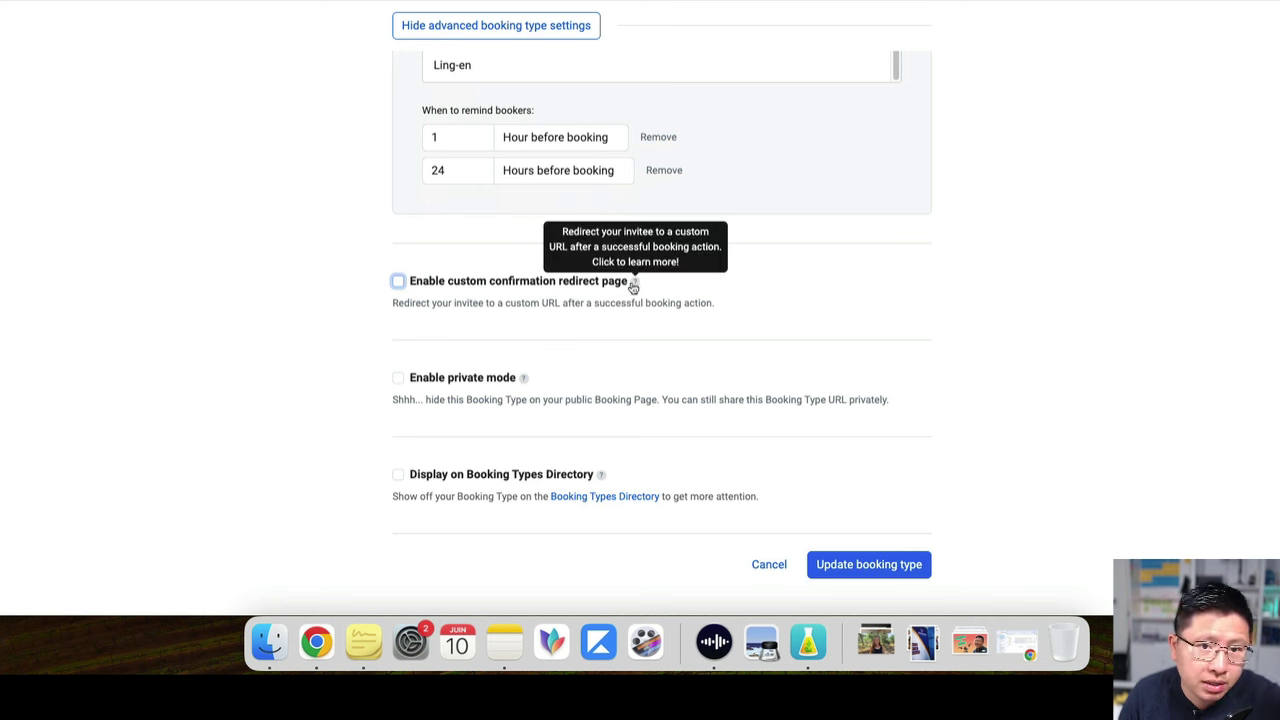
Turn on private mode, leave Booking Types Directory listing off, and update the coaching booking type
{"action": "scroll", "coordinate": [914, 343], "scroll_direction": "down", "scroll_amount": 2}
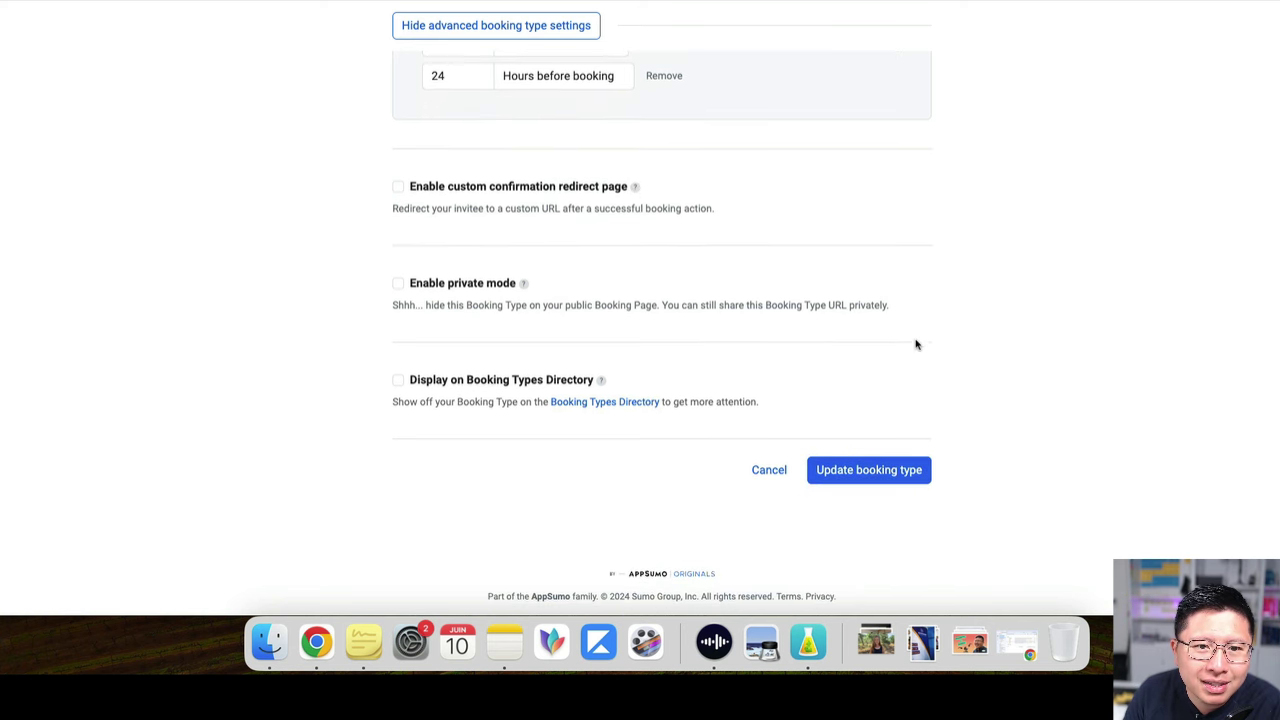
{"action": "left_click", "coordinate": [398, 285]}
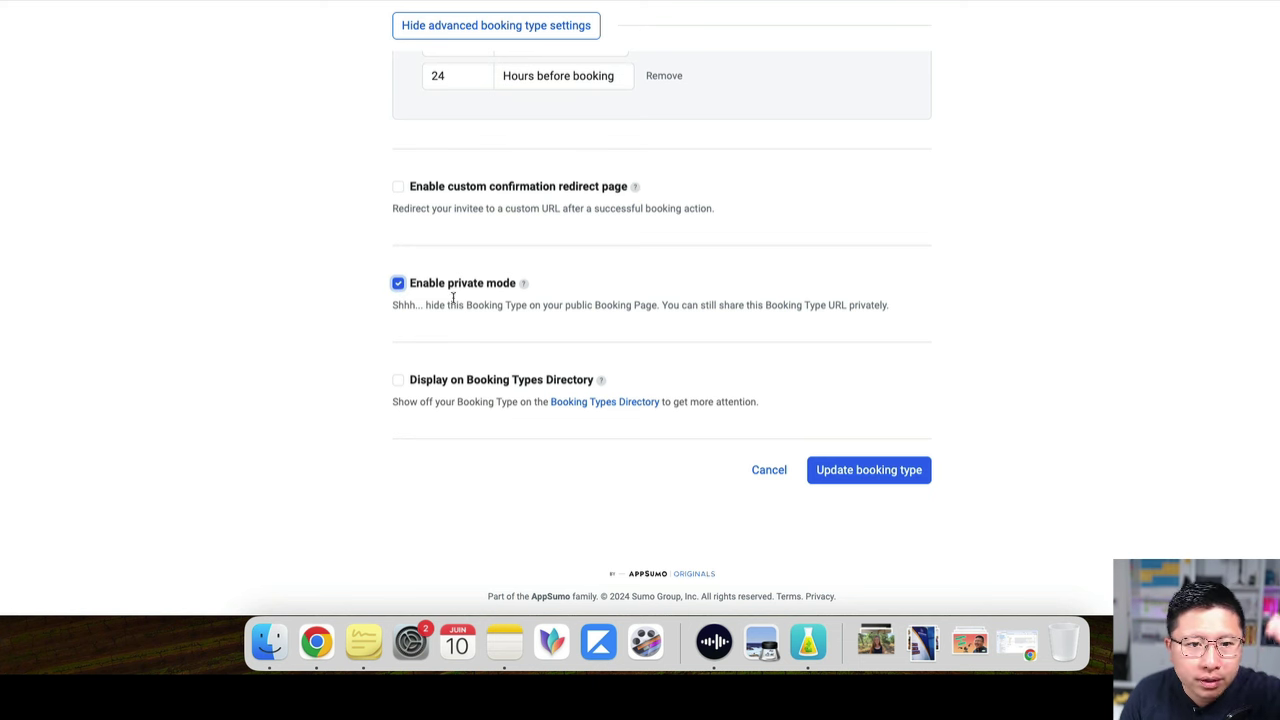
{"action": "left_click", "coordinate": [399, 284]}
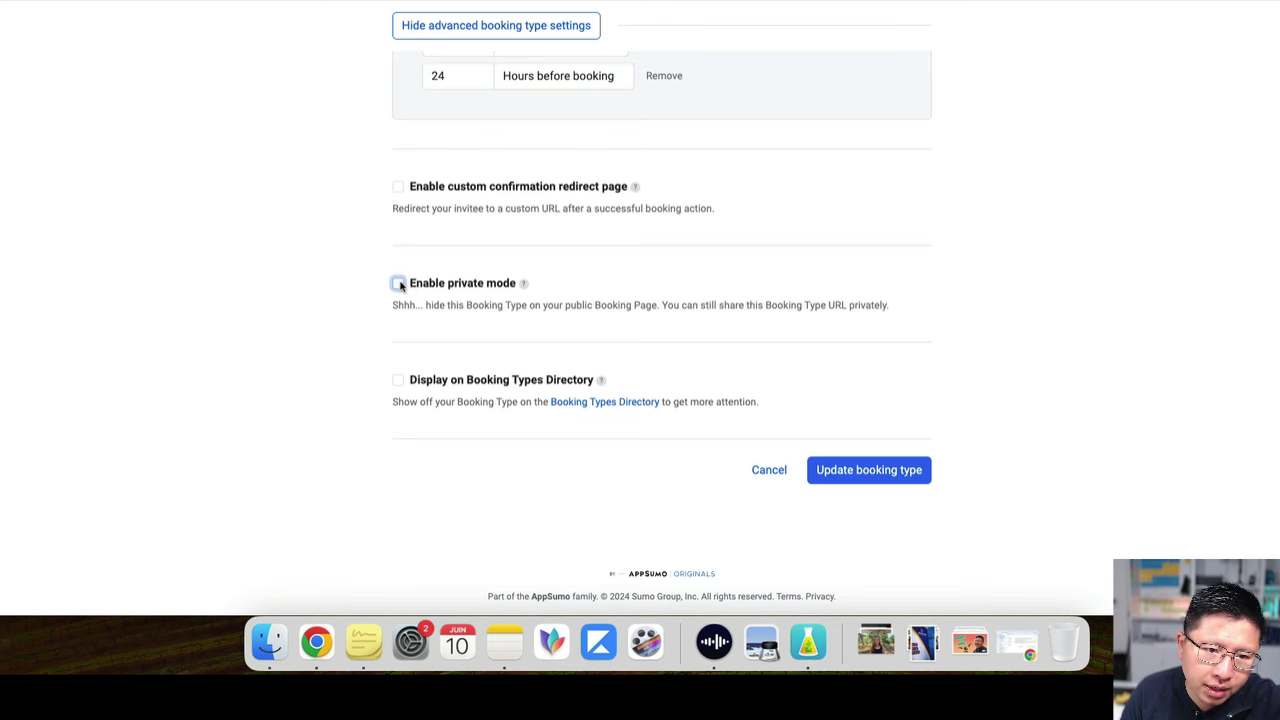
{"action": "left_click", "coordinate": [400, 285]}
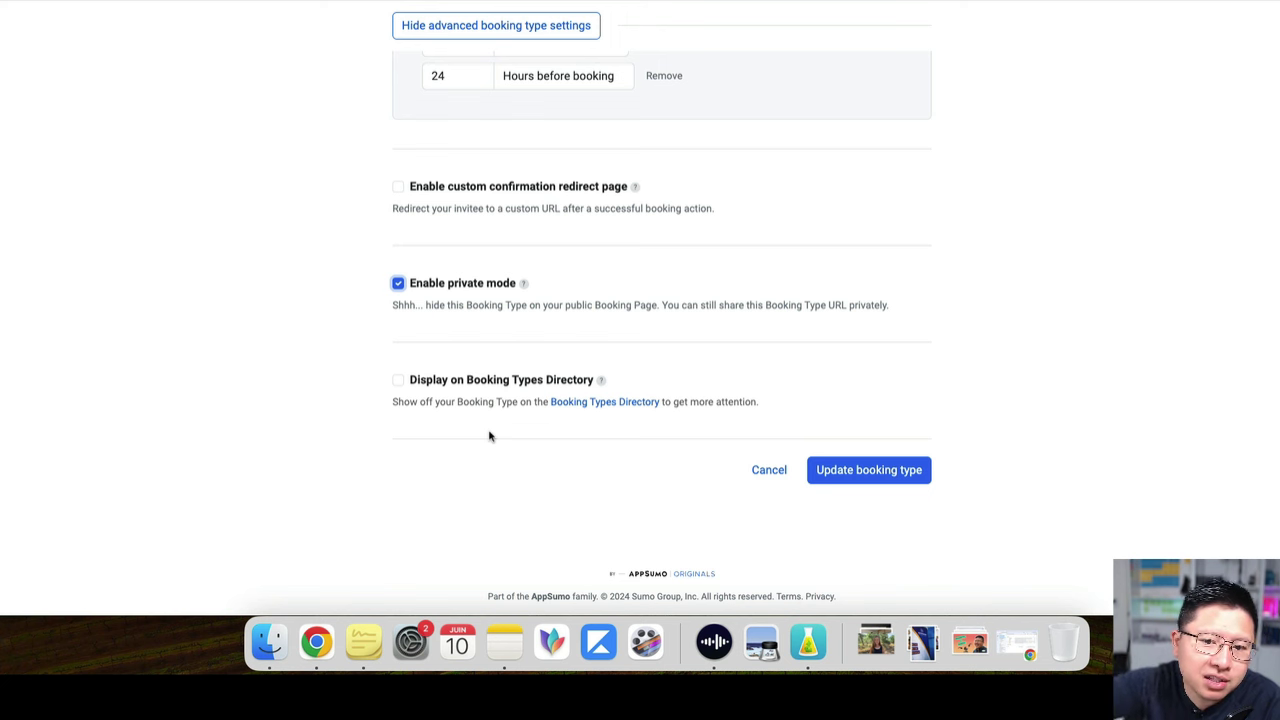
{"action": "left_click", "coordinate": [398, 381]}
{"action": "left_click", "coordinate": [398, 381]}
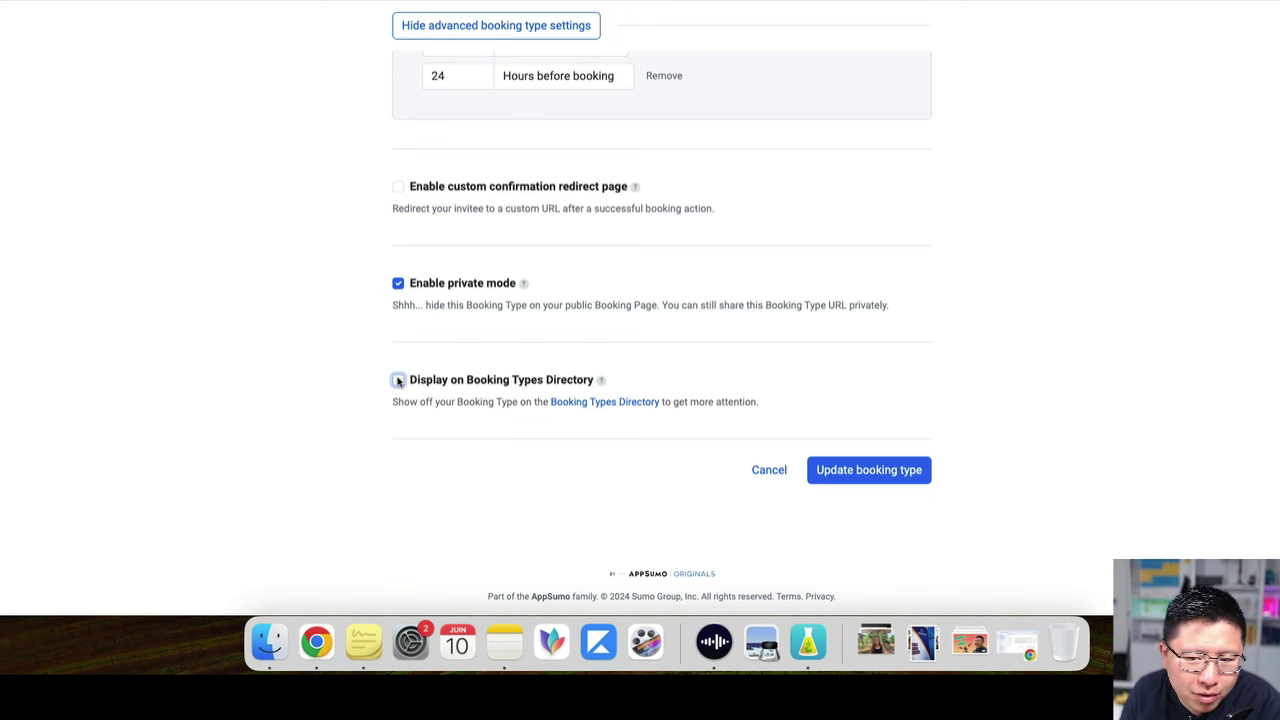
{"action": "left_click", "coordinate": [865, 470]}
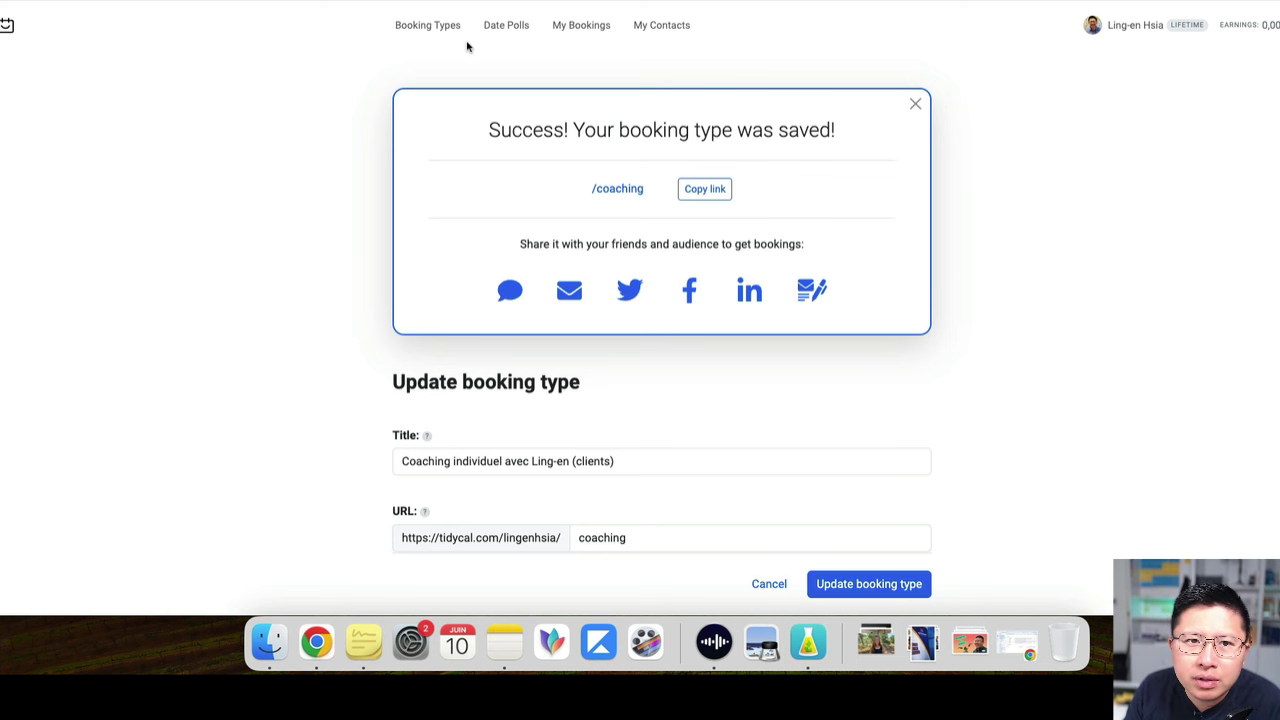
Go to the Date Polls page from the top navigation
{"action": "left_click", "coordinate": [508, 30]}
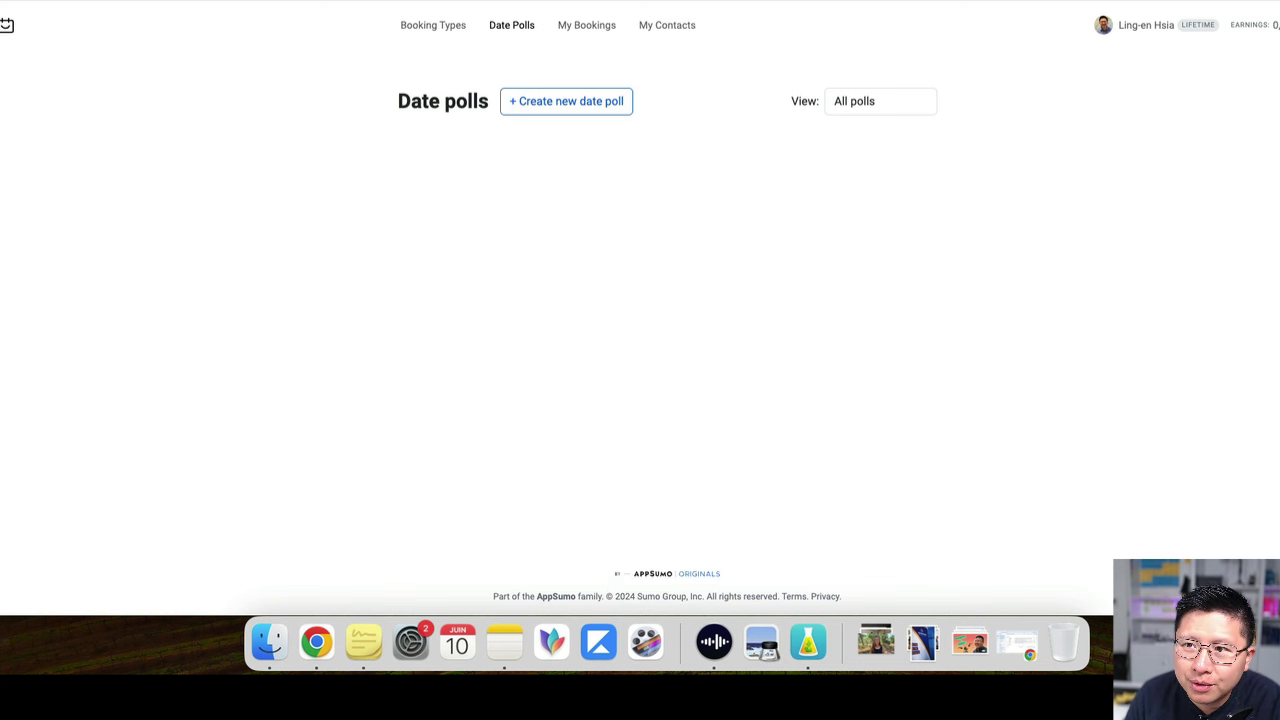
Open the account Settings and look over the booking page link name, leaving it unchanged
{"action": "left_click", "coordinate": [1275, 25]}
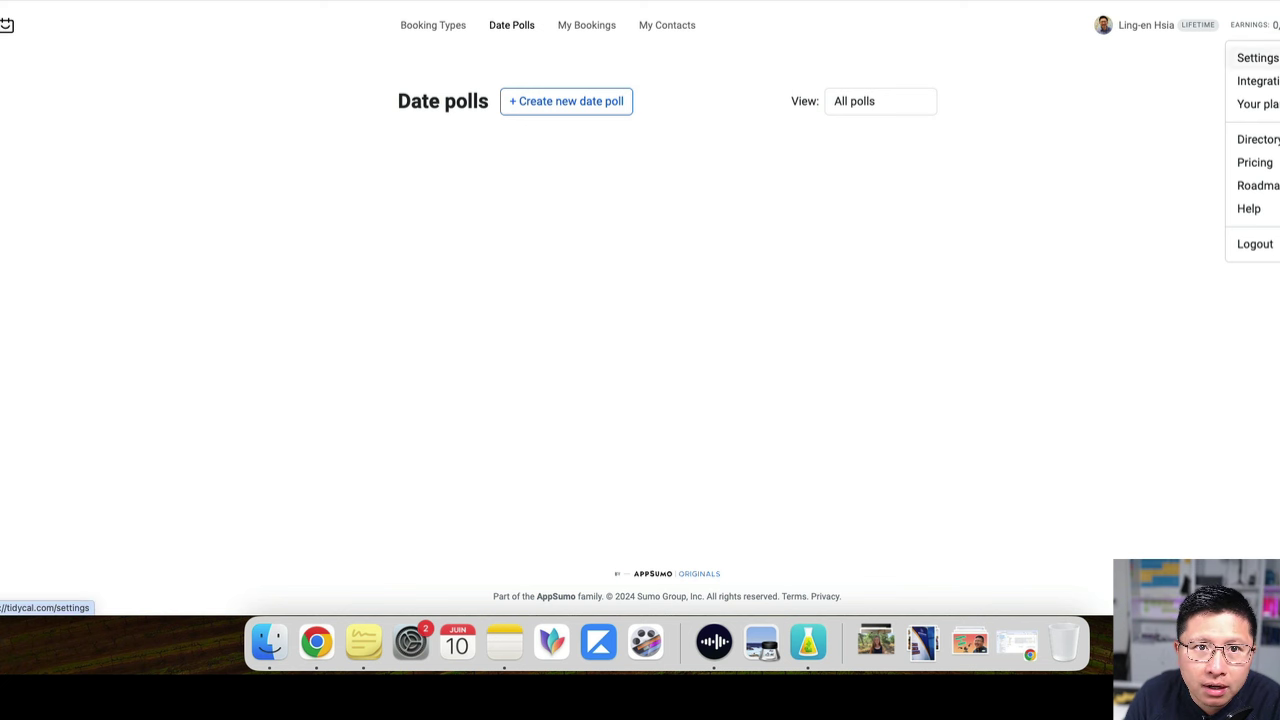
{"action": "left_click", "coordinate": [1257, 57]}
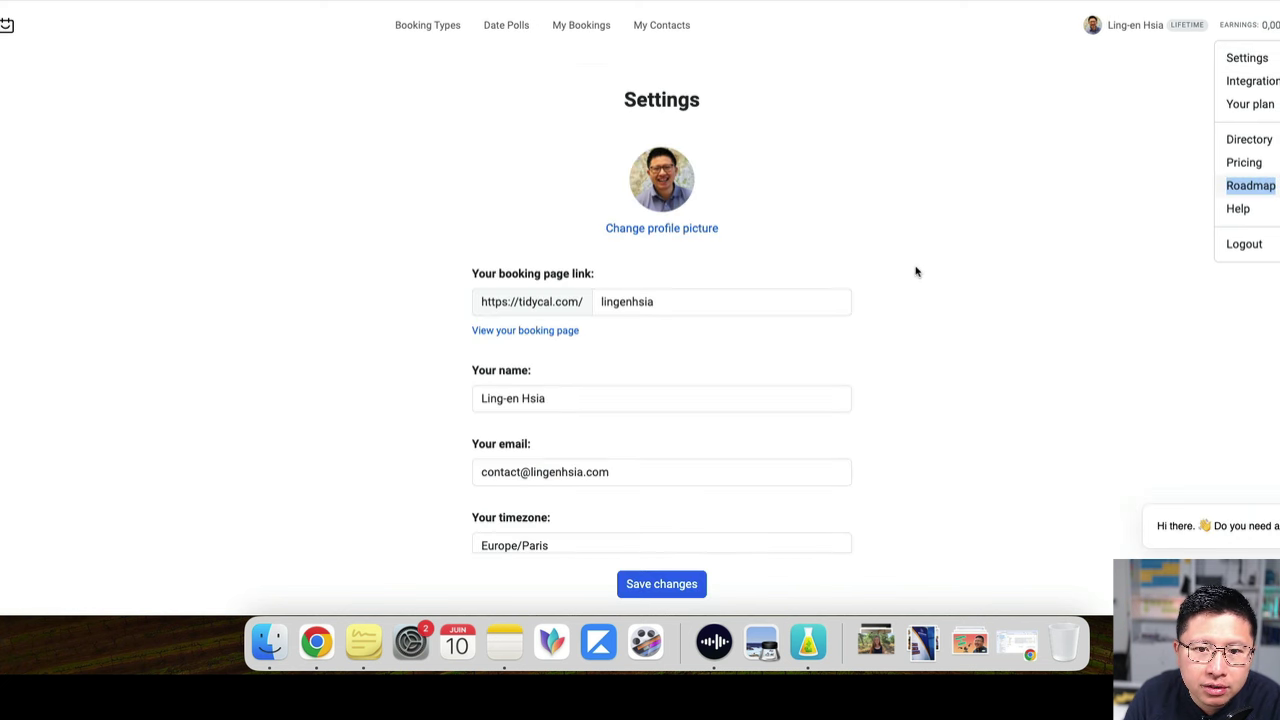
{"action": "left_click", "coordinate": [707, 305]}
{"action": "left_click_drag", "start_coordinate": [723, 309], "coordinate": [560, 294]}
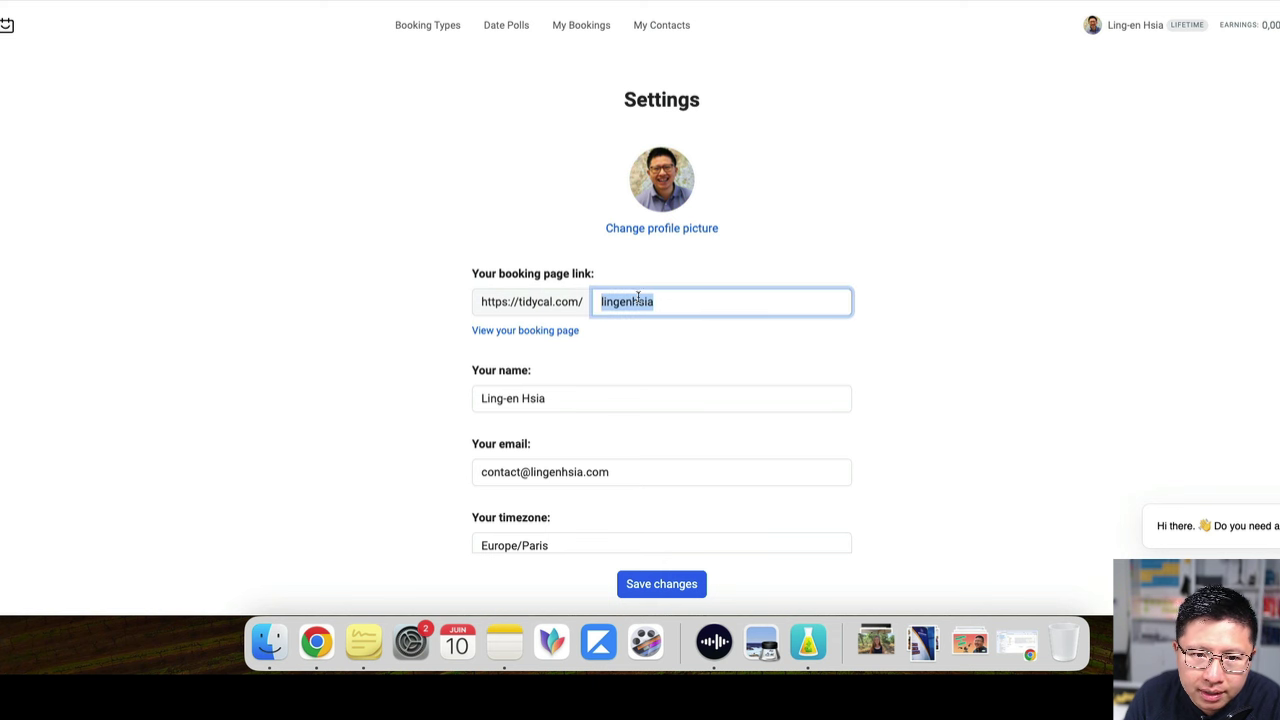
{"action": "left_click", "coordinate": [673, 302]}
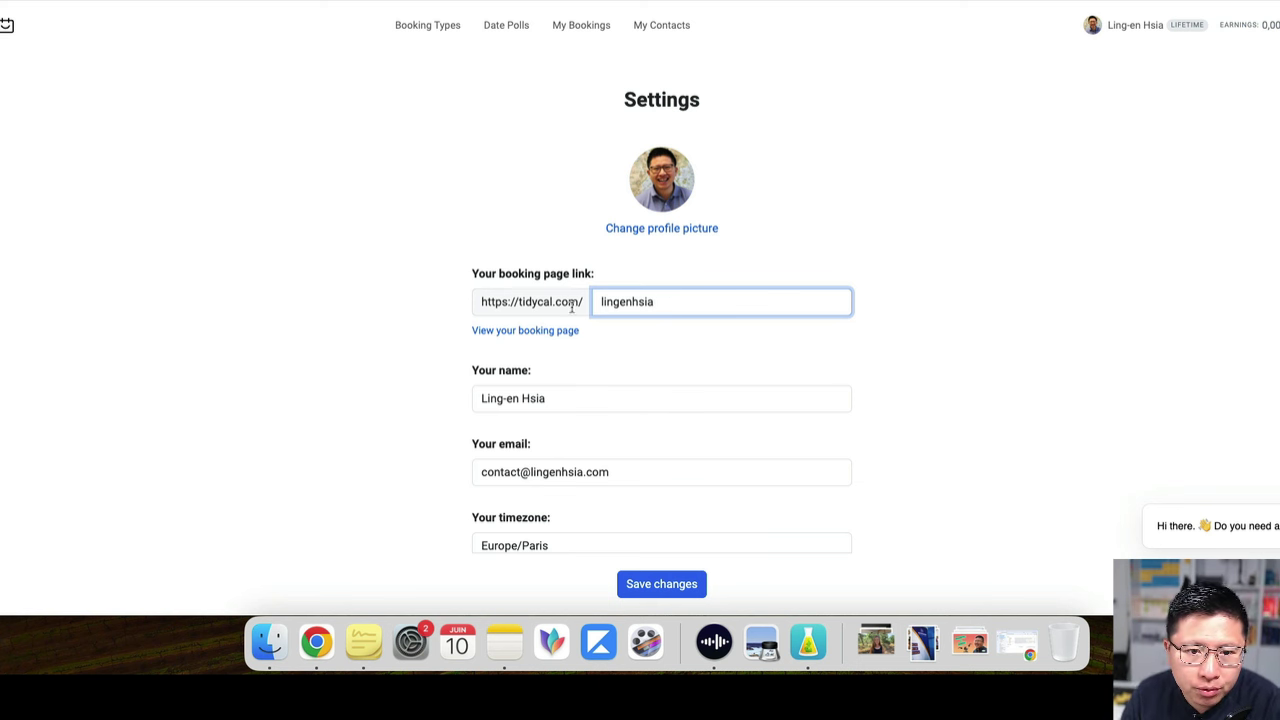
{"action": "left_click", "coordinate": [440, 322]}
{"action": "left_click", "coordinate": [680, 302]}
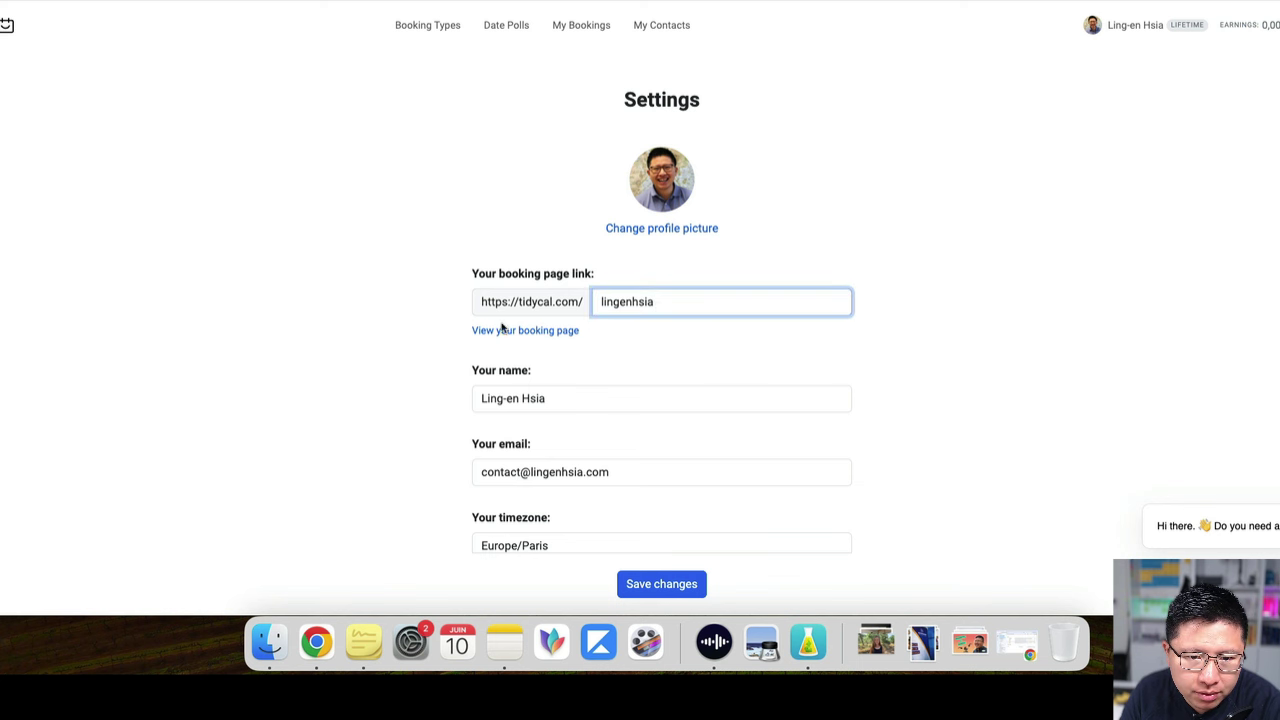
{"action": "left_click", "coordinate": [550, 376]}
Change the Booking page title to 'Coachs en Mission'
{"action": "scroll", "coordinate": [571, 417], "scroll_direction": "down", "scroll_amount": 5}
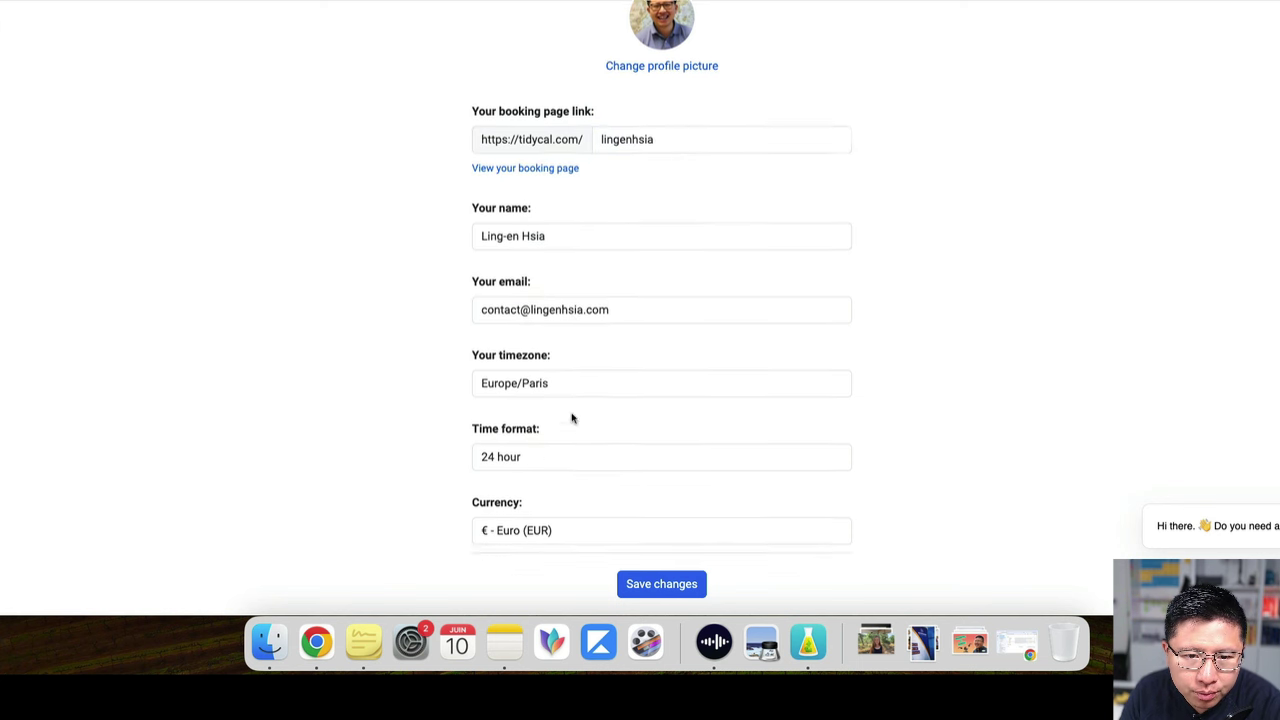
{"action": "scroll", "coordinate": [603, 257], "scroll_direction": "down", "scroll_amount": 1}
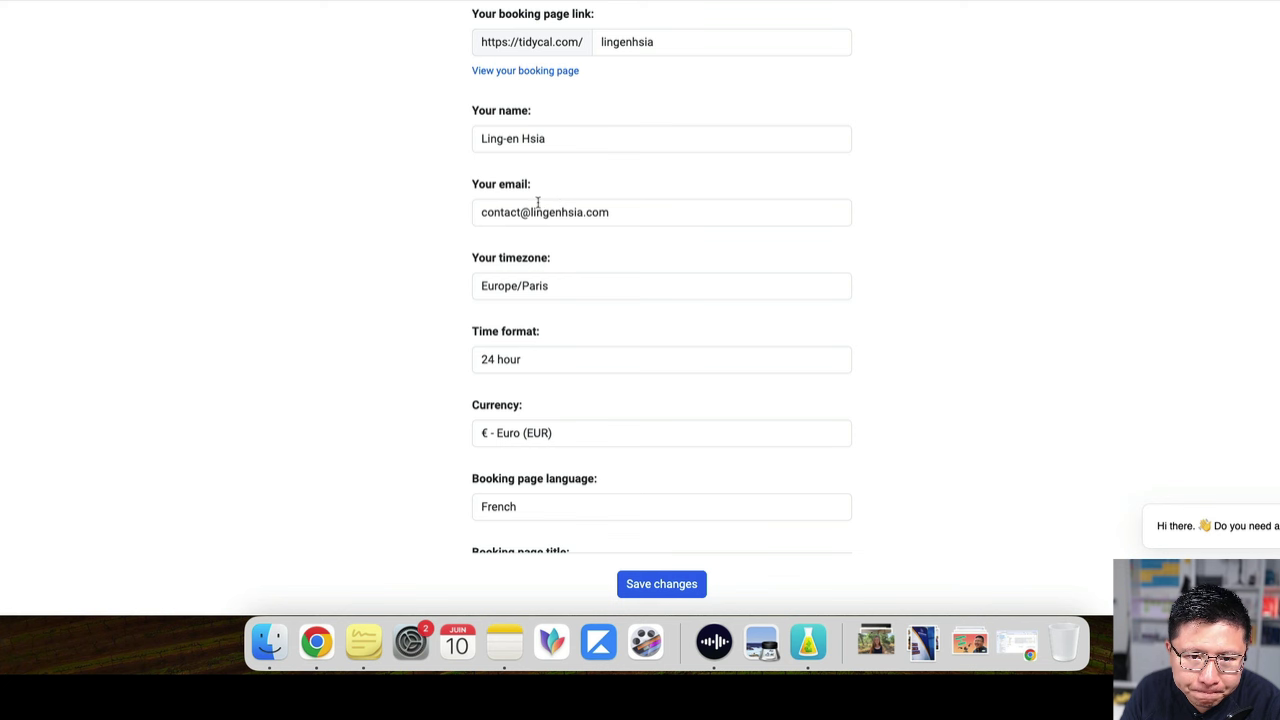
{"action": "scroll", "coordinate": [634, 274], "scroll_direction": "down", "scroll_amount": 1}
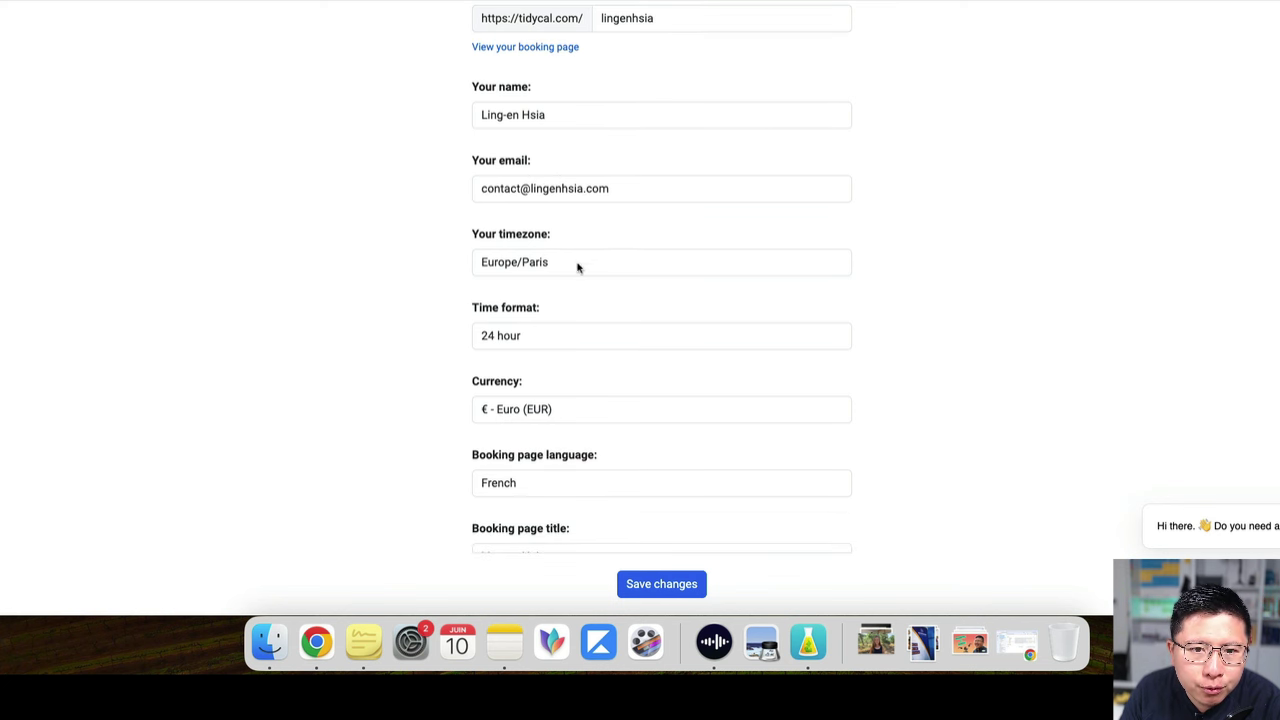
{"action": "scroll", "coordinate": [570, 268], "scroll_direction": "down", "scroll_amount": 1}
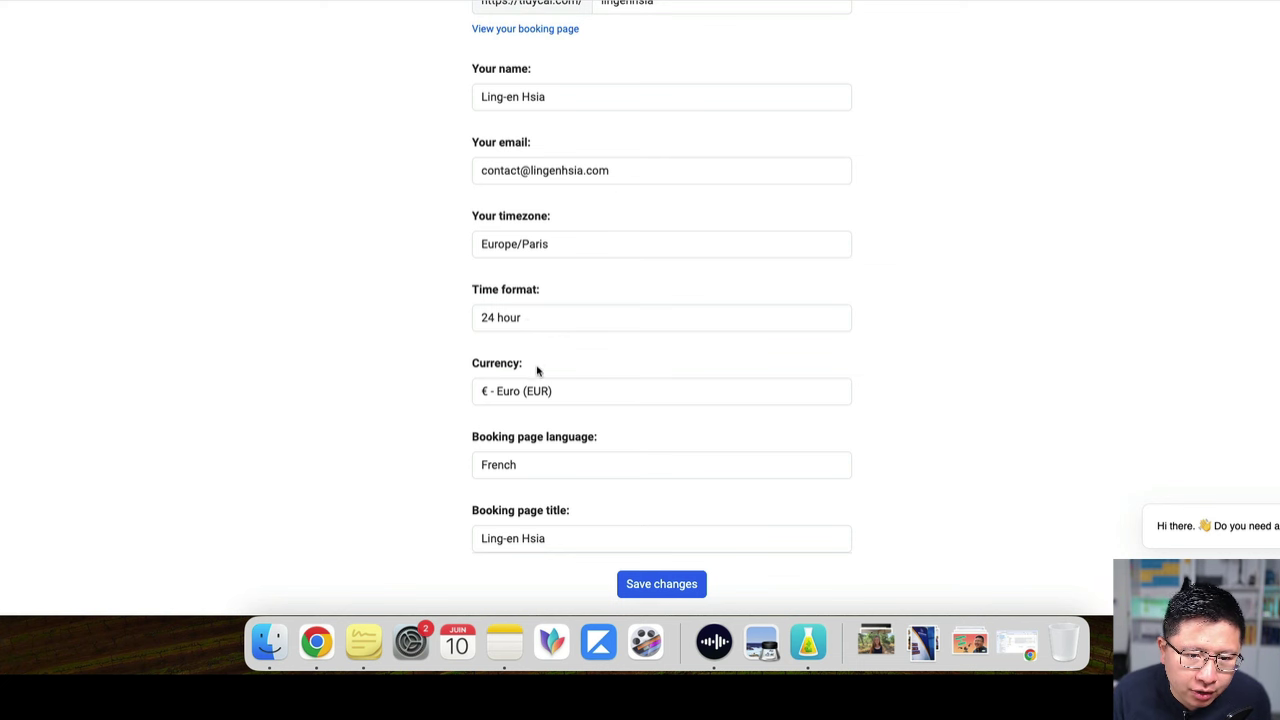
{"action": "scroll", "coordinate": [540, 370], "scroll_direction": "down", "scroll_amount": 4}
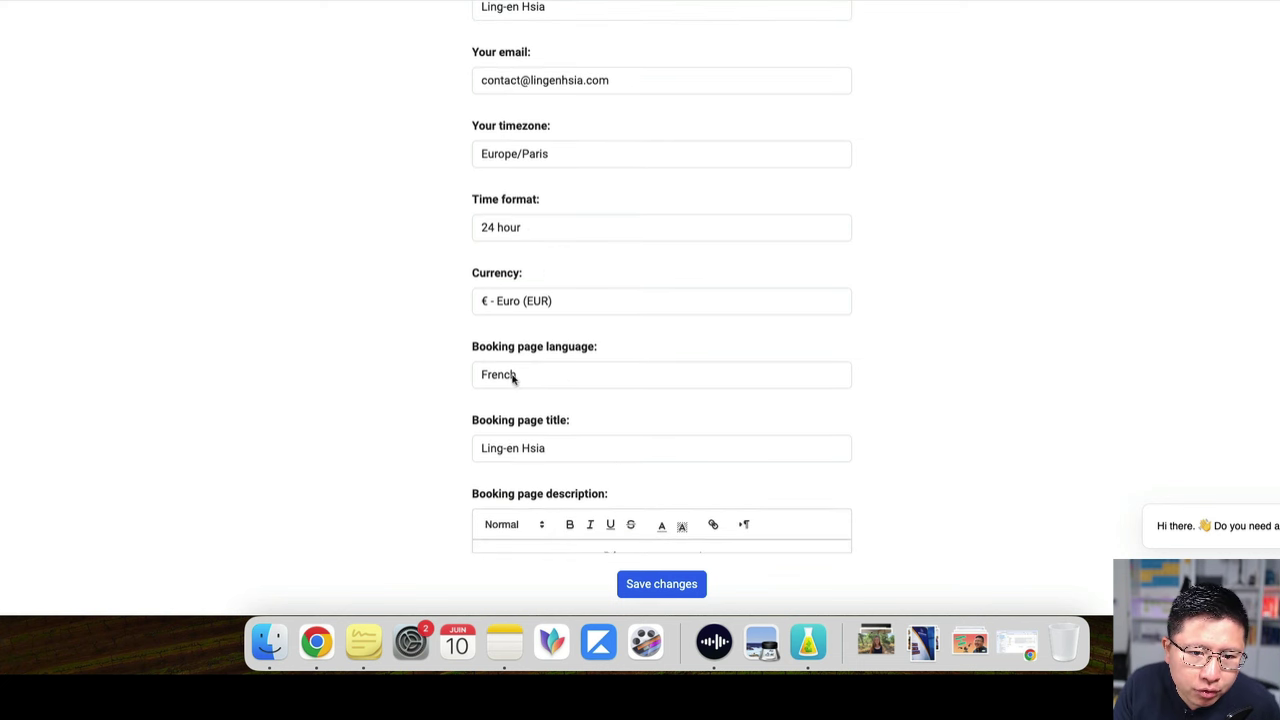
{"action": "scroll", "coordinate": [620, 403], "scroll_direction": "down", "scroll_amount": 4}
{"action": "left_click", "coordinate": [567, 349]}
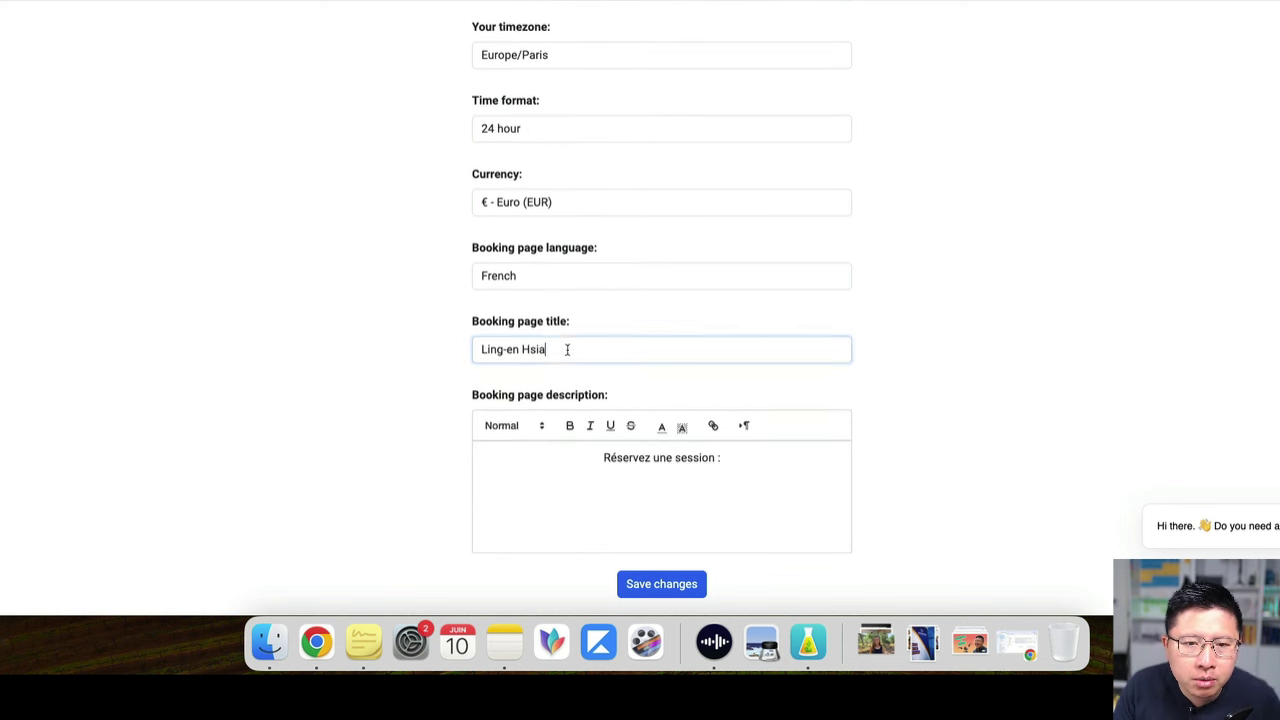
{"action": "left_click_drag", "start_coordinate": [567, 349], "coordinate": [359, 323]}
{"action": "type", "text": "C"}
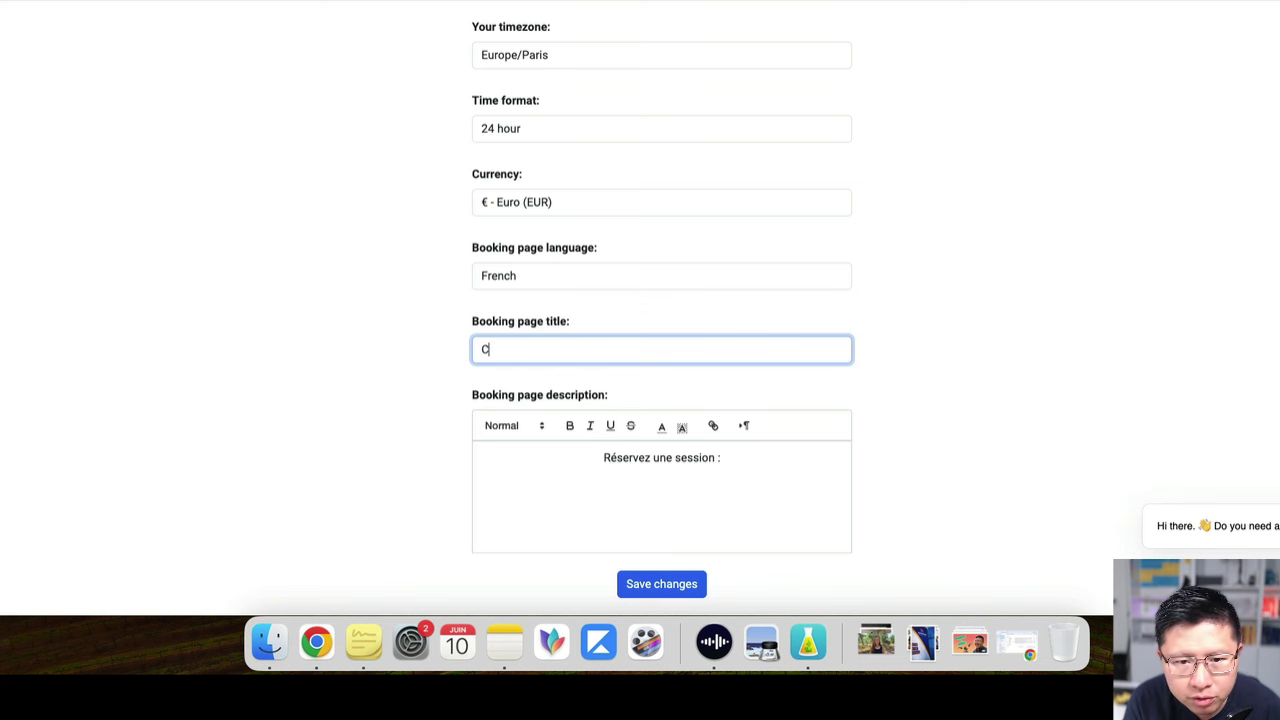
{"action": "type", "text": "isc"}
{"action": "key", "text": "BackSpace"}
{"action": "key", "text": "BackSpace"}
{"action": "type", "text": "a"}
{"action": "type", "text": "oac"}
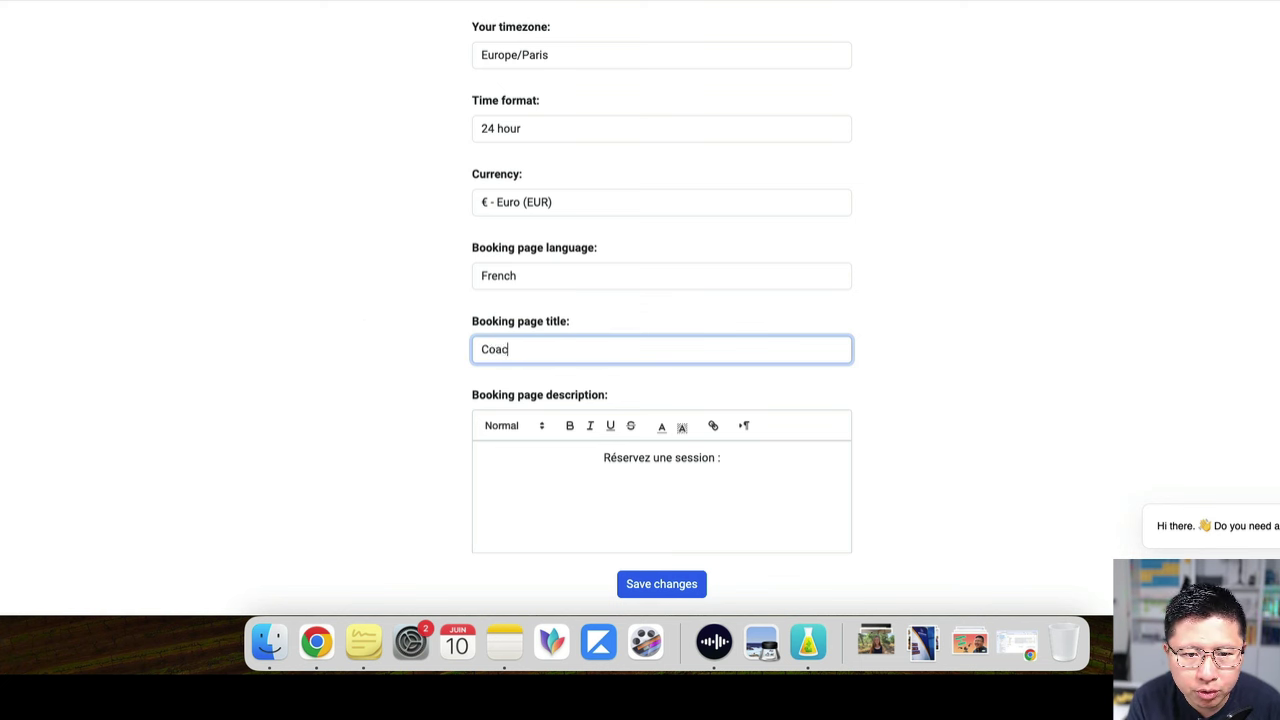
{"action": "type", "text": "hs en Mission"}
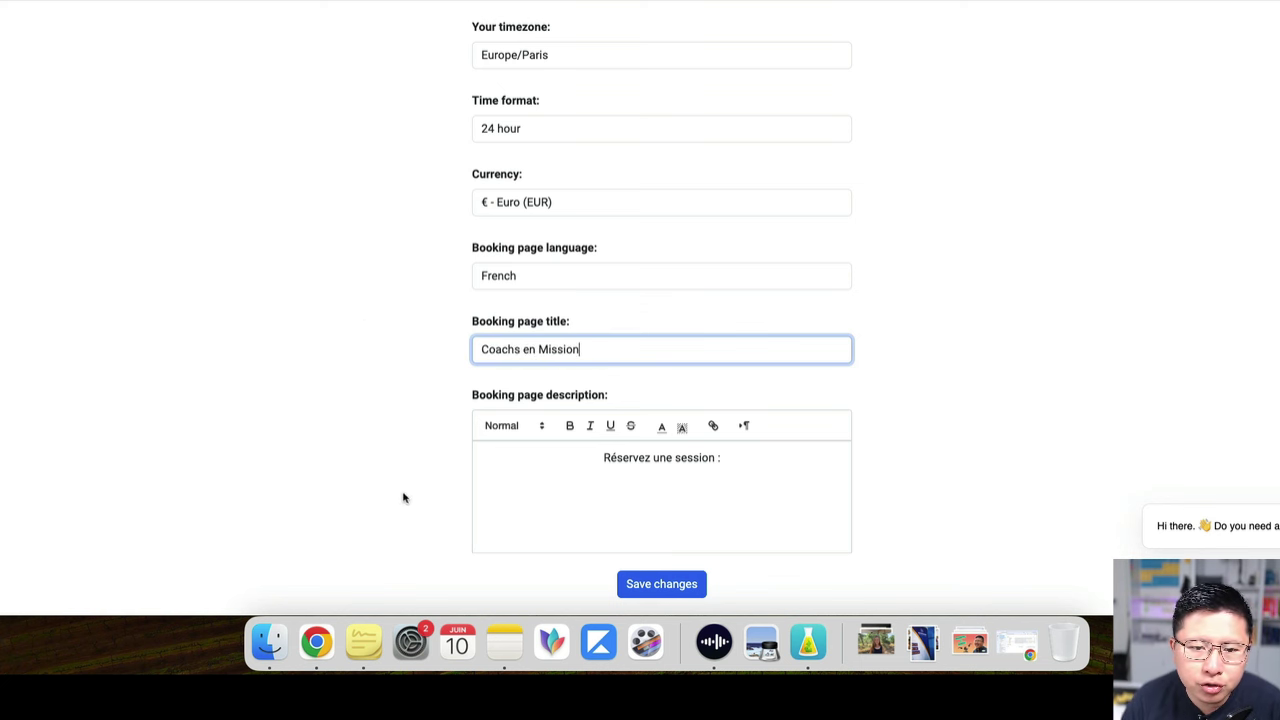
{"action": "scroll", "coordinate": [720, 450], "scroll_direction": "down", "scroll_amount": 4}
{"action": "scroll", "coordinate": [722, 457], "scroll_direction": "down", "scroll_amount": 2}
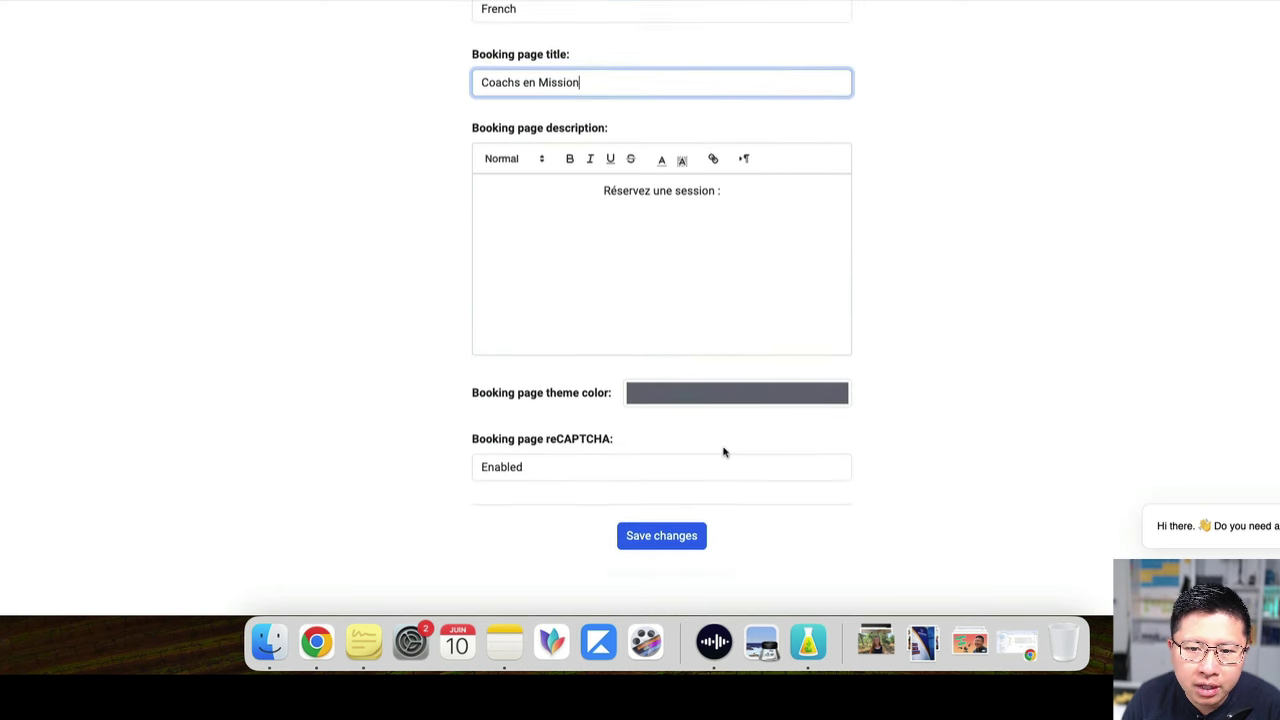
Open the booking page theme colour picker and switch its value display to HEX
{"action": "left_click", "coordinate": [691, 371]}
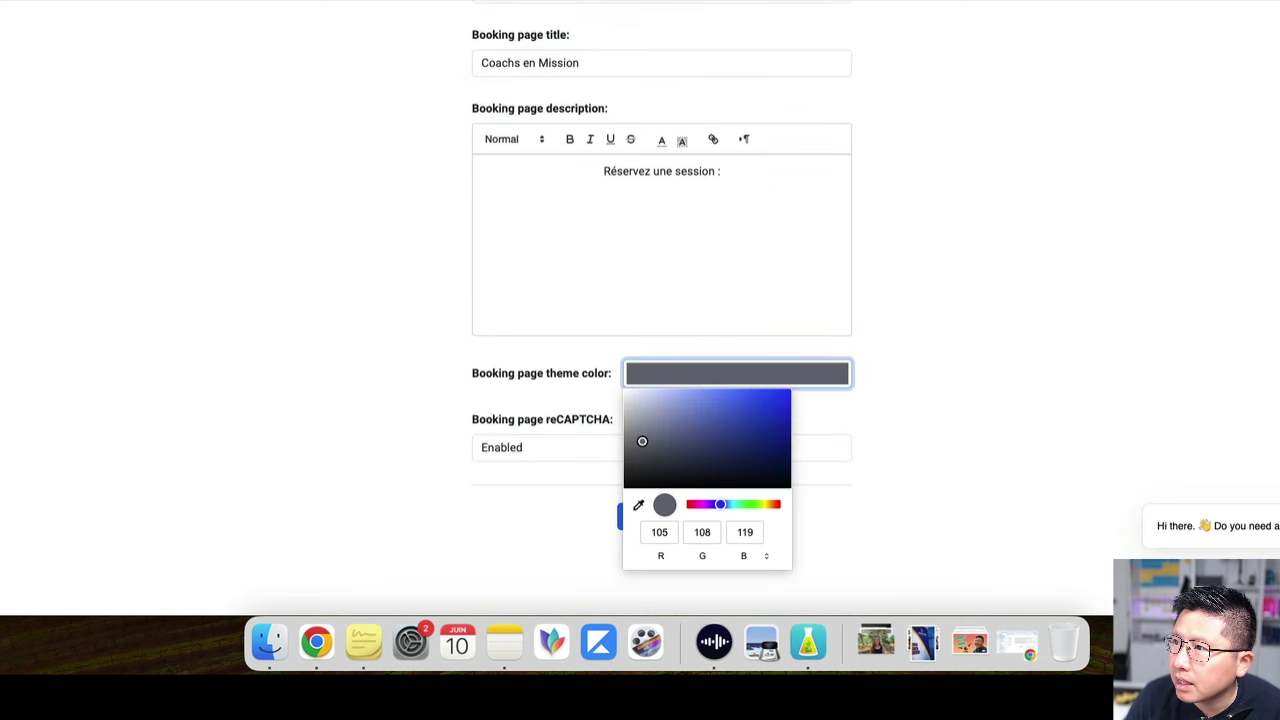
{"action": "key", "text": "Escape"}
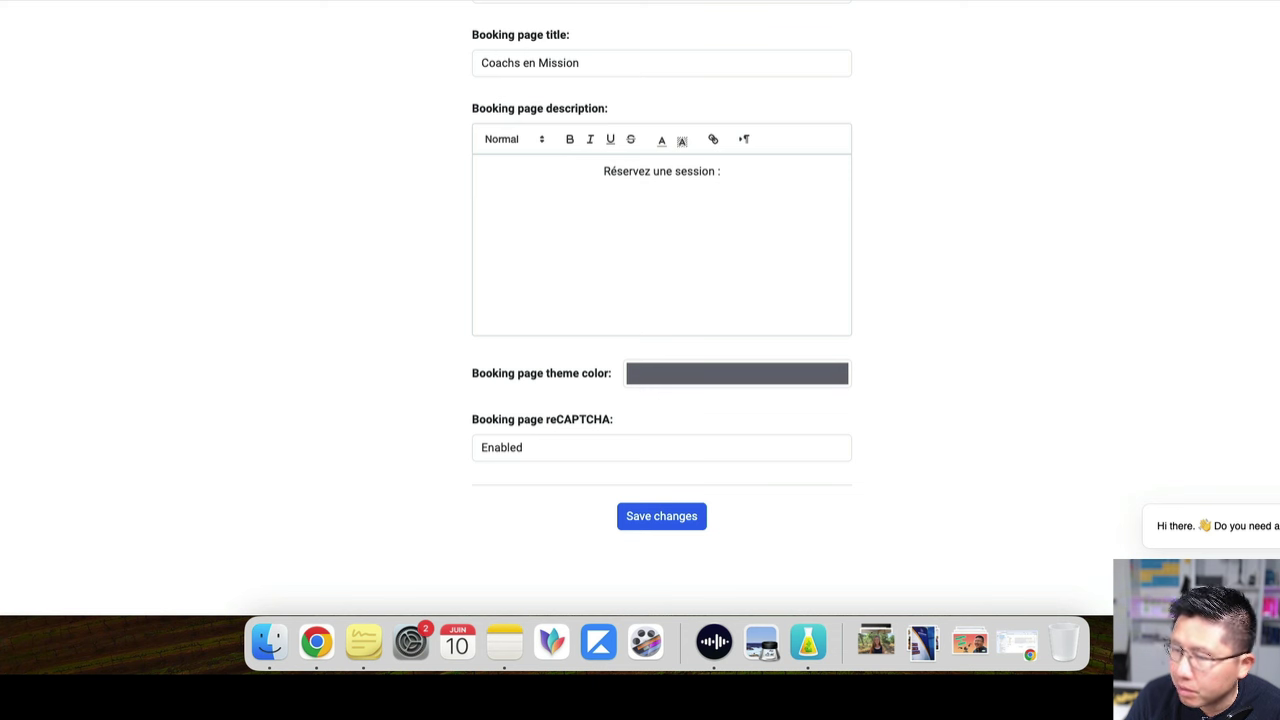
{"action": "left_click", "coordinate": [770, 373]}
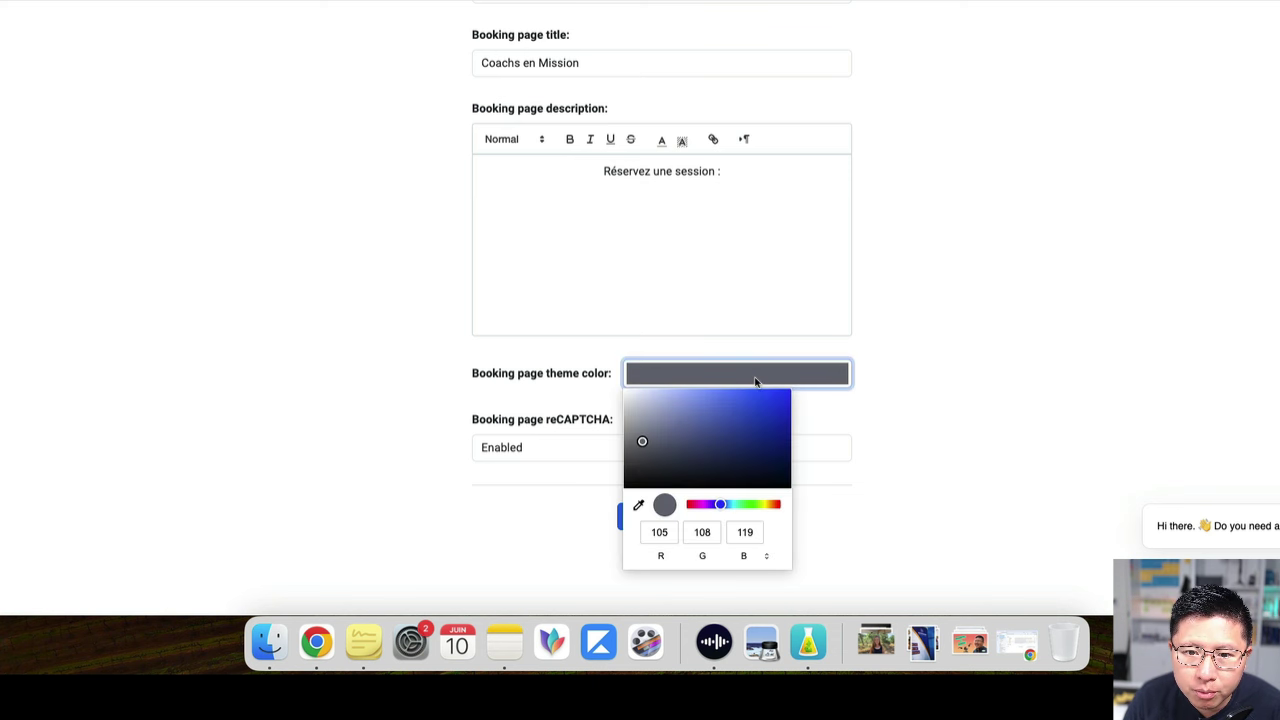
{"action": "left_click", "coordinate": [688, 557]}
{"action": "left_click", "coordinate": [688, 556]}
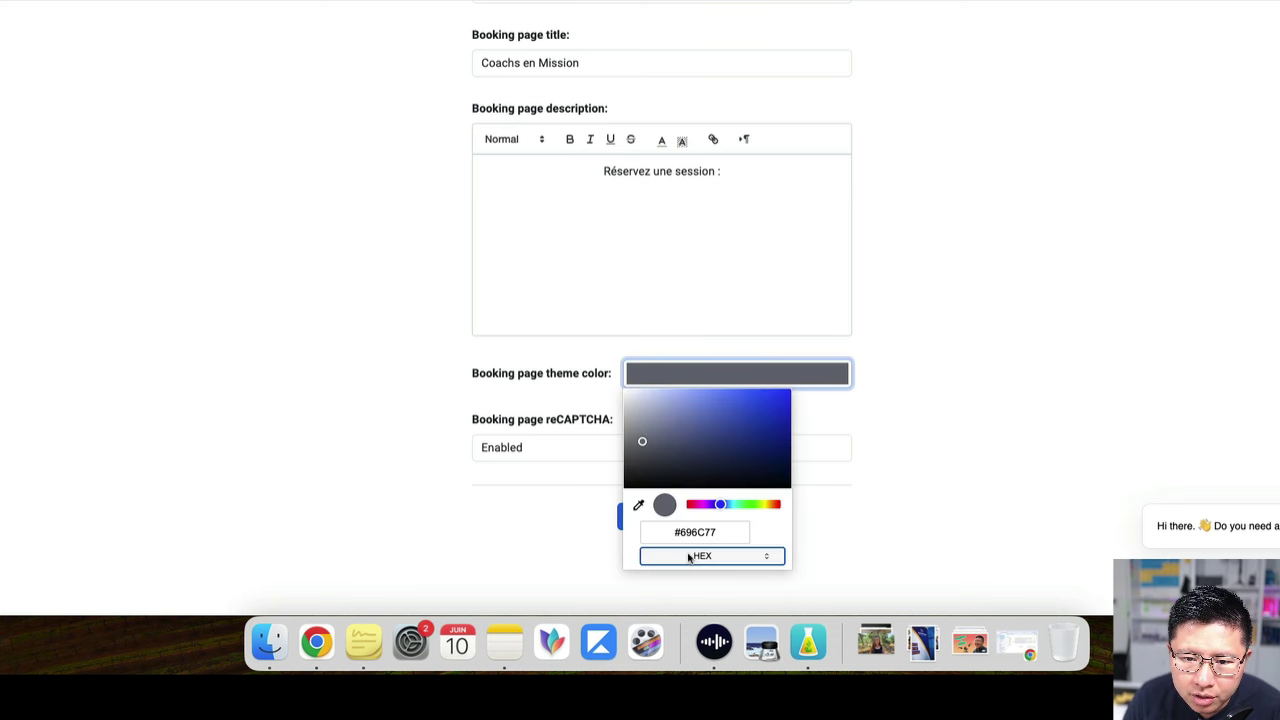
{"action": "left_click", "coordinate": [723, 532]}
{"action": "left_click_drag", "start_coordinate": [724, 535], "coordinate": [686, 544]}
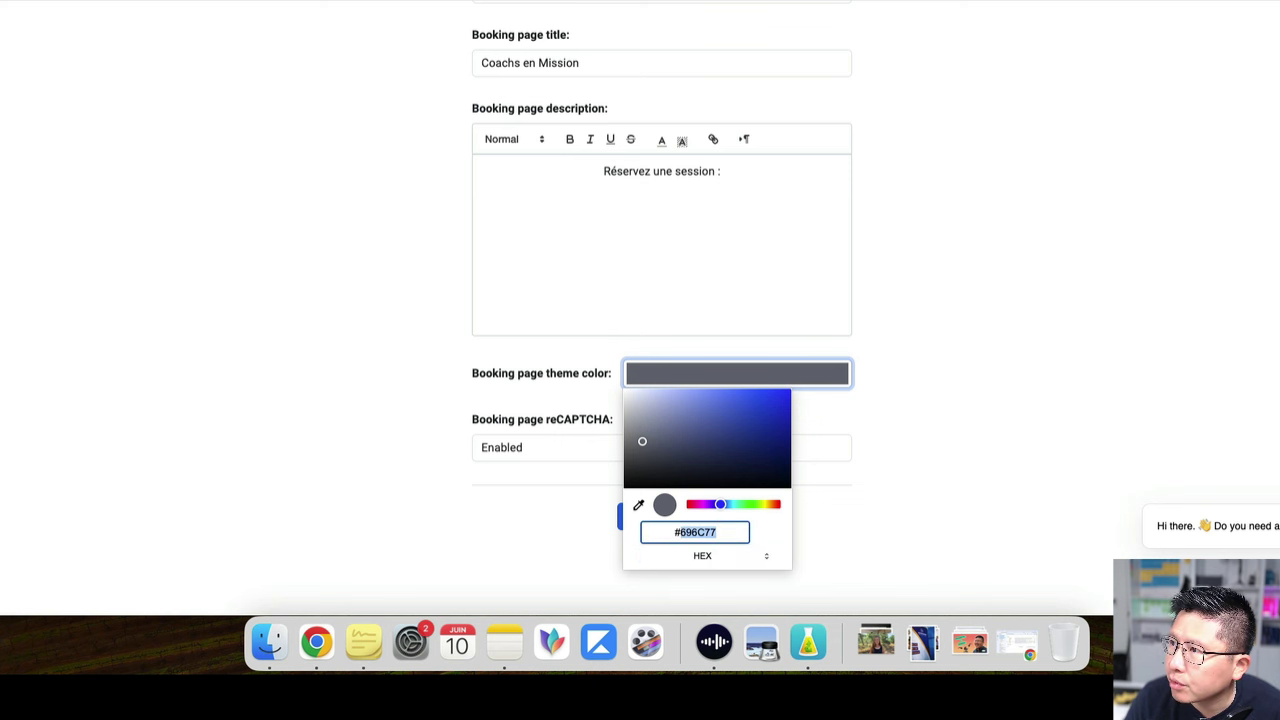
{"action": "key", "text": "Escape"}
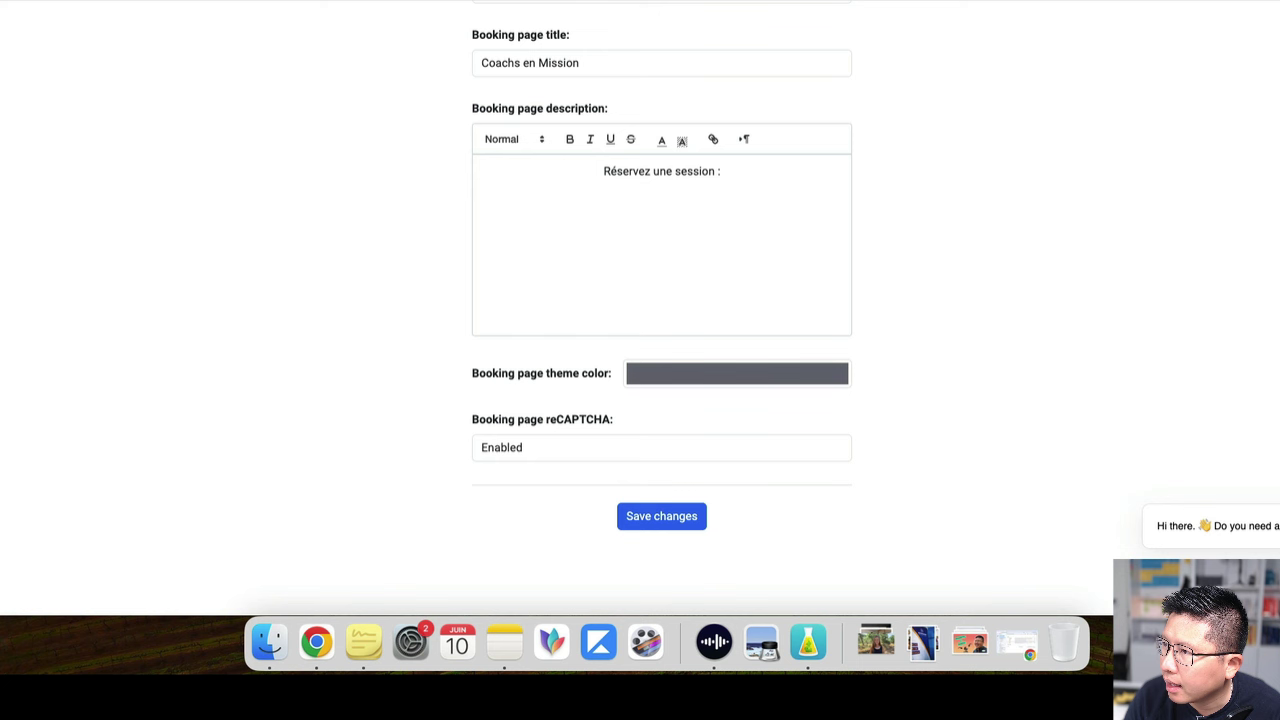
Replace the theme colour #696C77 with mint green #4BF1BD
{"action": "left_click", "coordinate": [734, 374]}
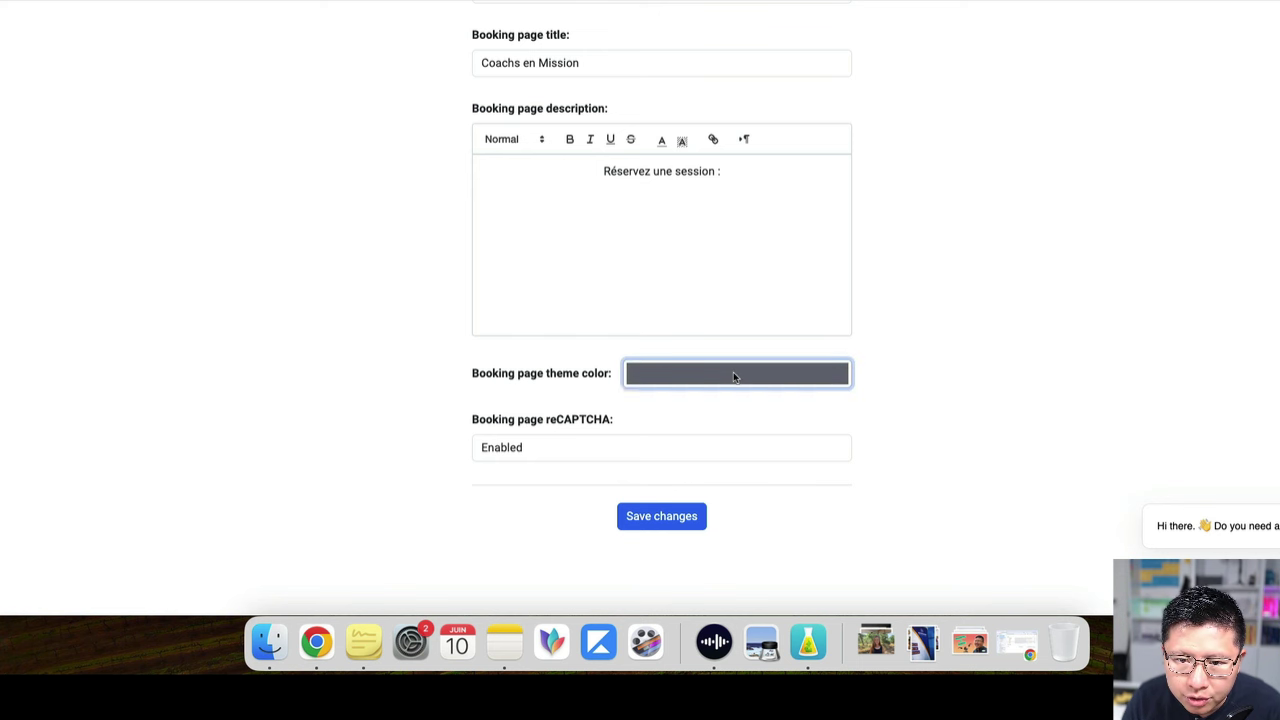
{"action": "left_click", "coordinate": [713, 557]}
{"action": "left_click", "coordinate": [713, 557]}
{"action": "left_click", "coordinate": [713, 557]}
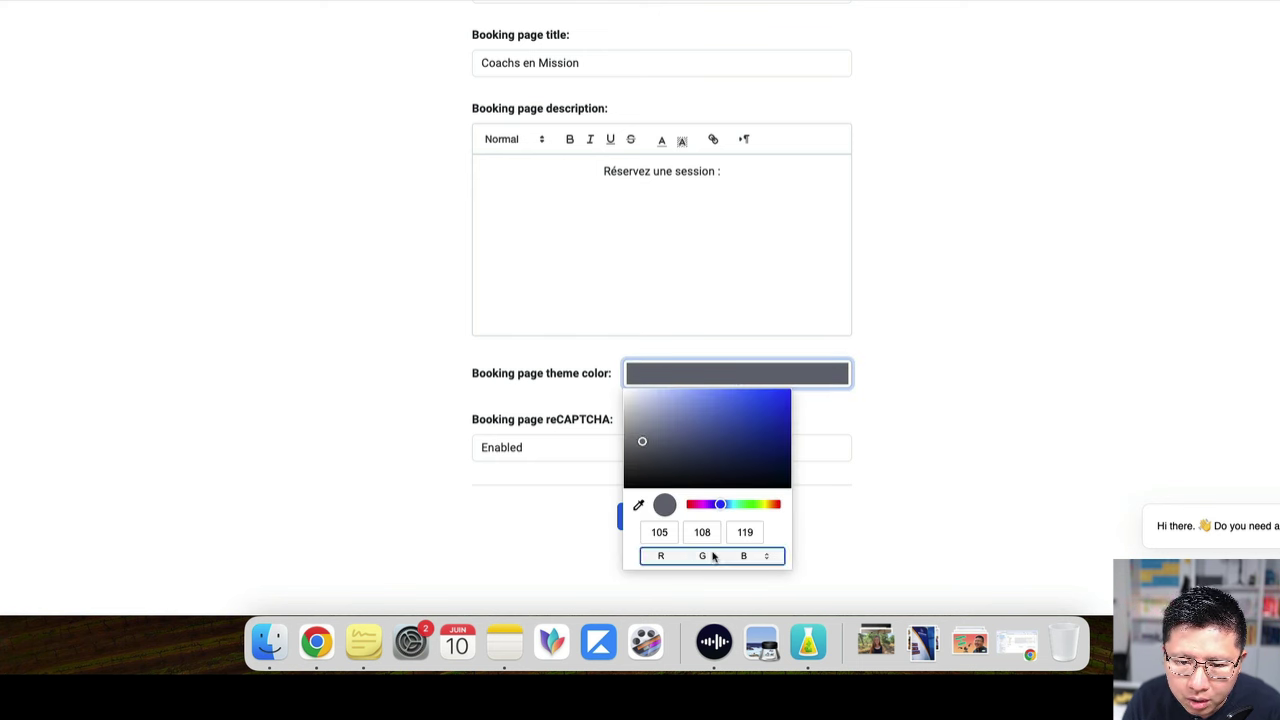
{"action": "left_click", "coordinate": [713, 557]}
{"action": "left_click", "coordinate": [713, 557]}
{"action": "left_click", "coordinate": [708, 533]}
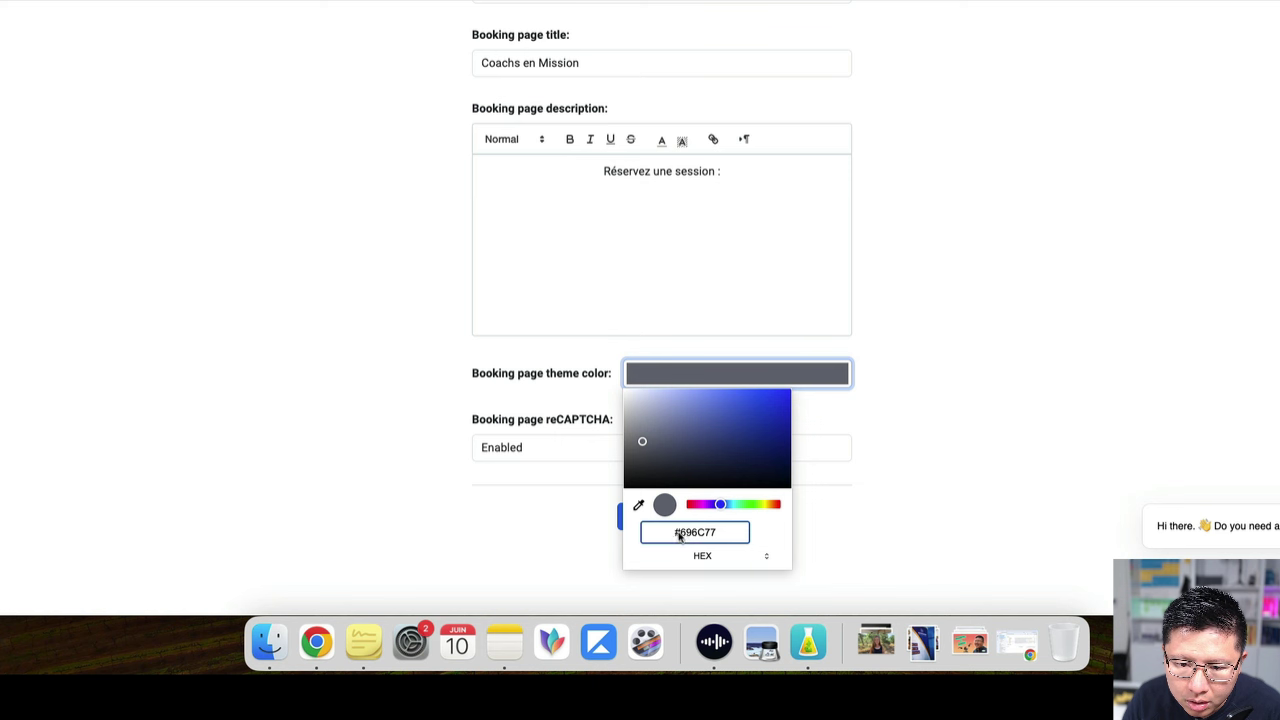
{"action": "left_click_drag", "start_coordinate": [679, 532], "coordinate": [773, 543]}
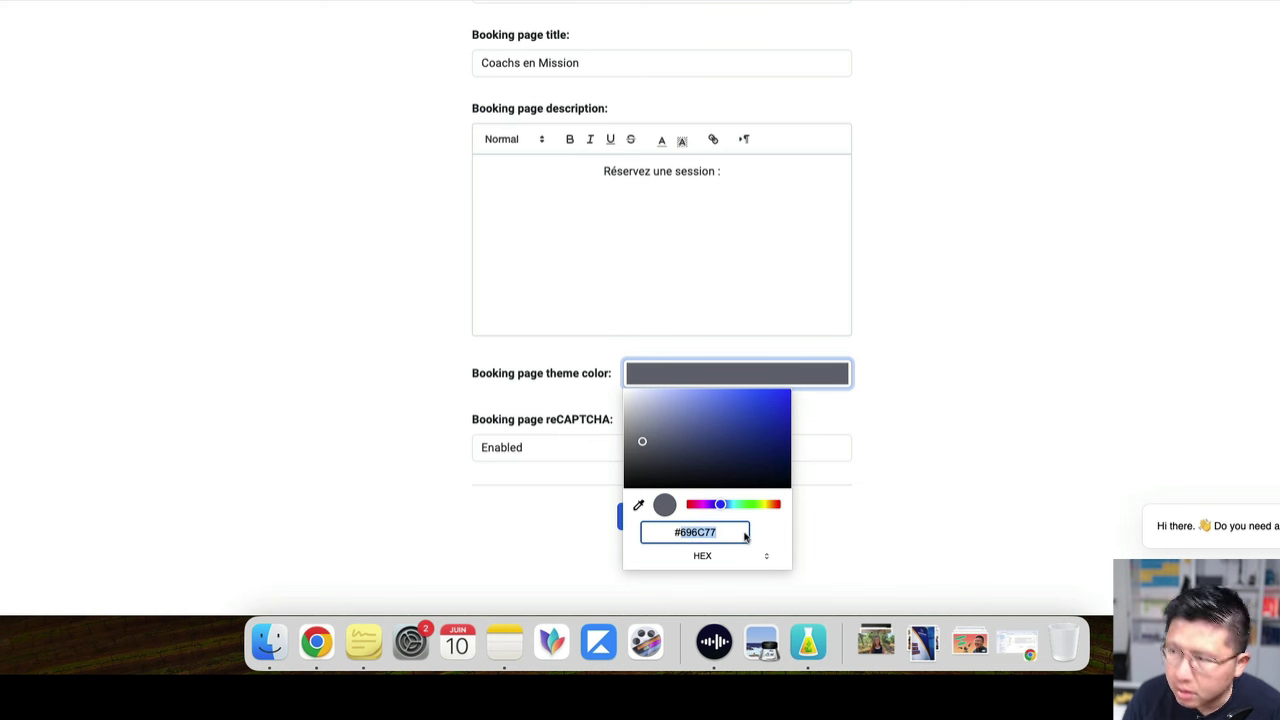
{"action": "type", "text": "#44"}
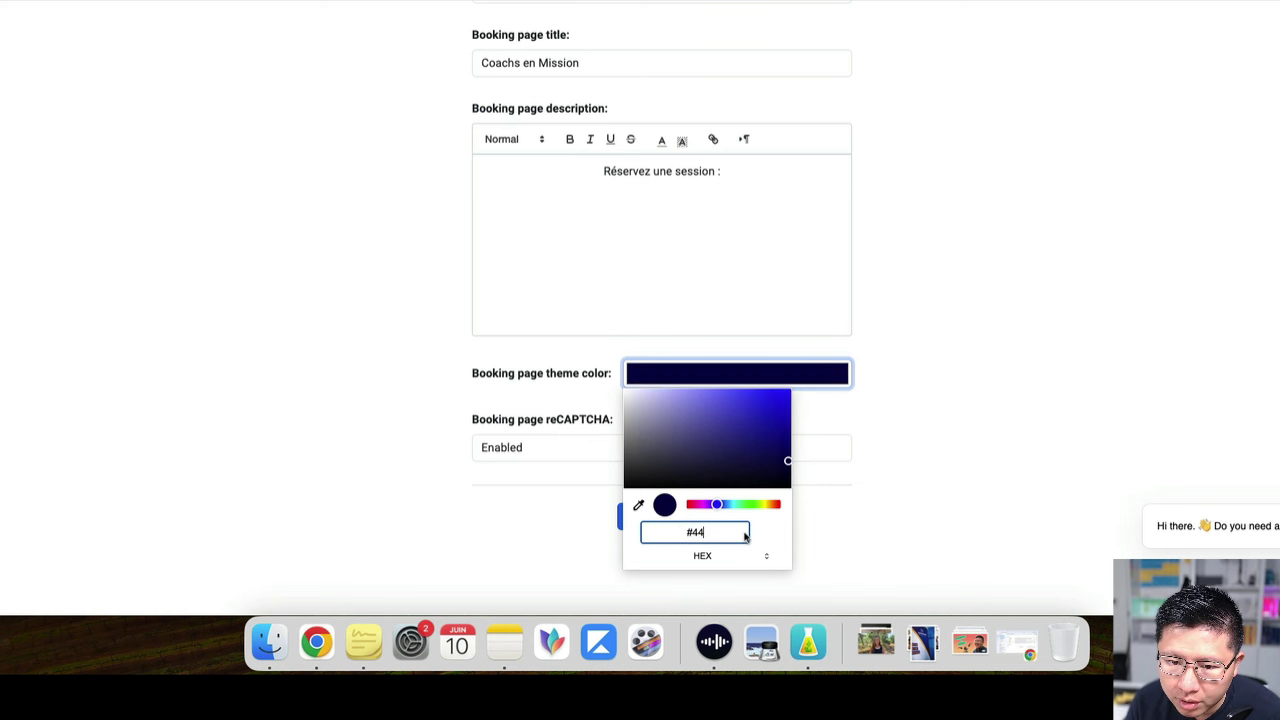
{"action": "key", "text": "BackSpace"}
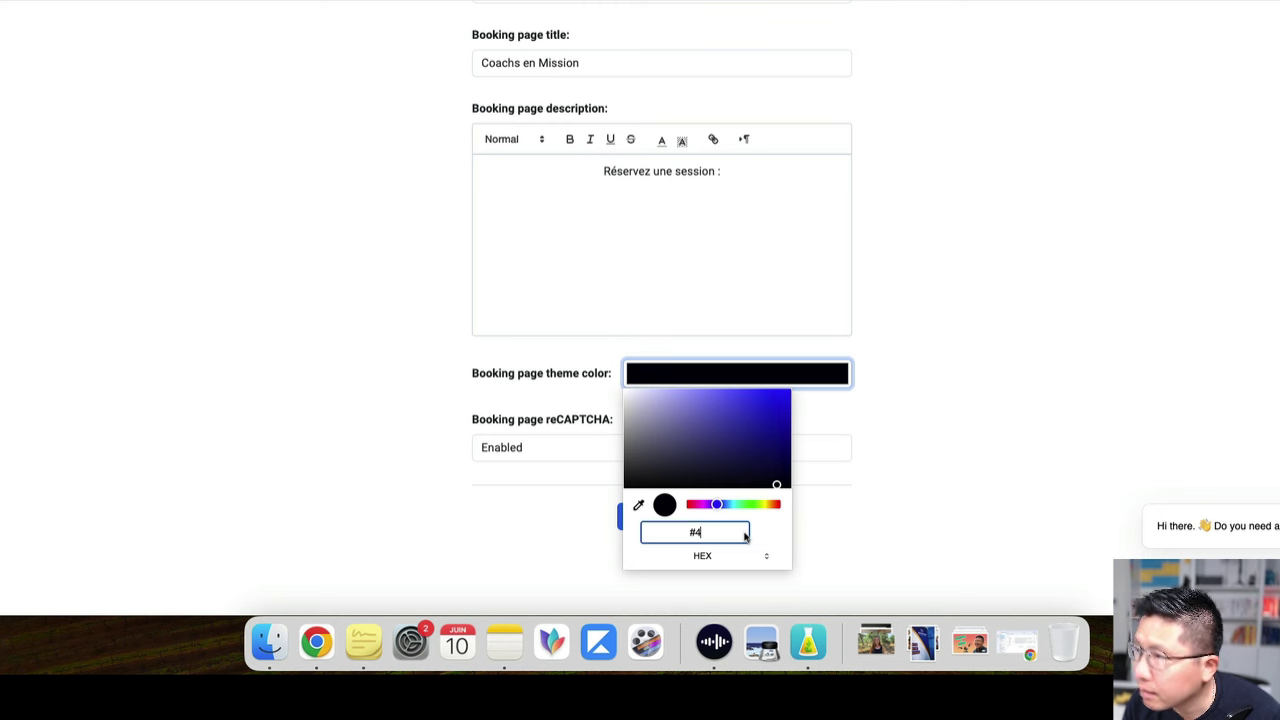
{"action": "type", "text": "BF"}
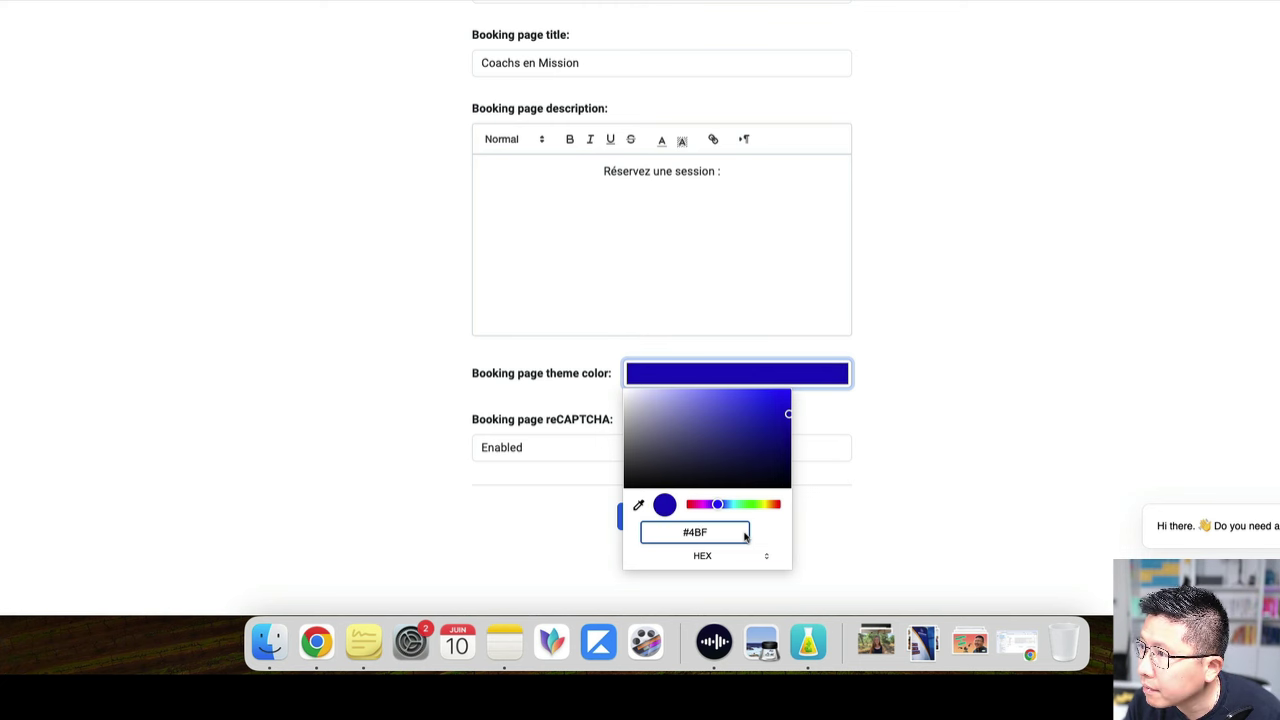
{"action": "type", "text": "1"}
{"action": "type", "text": "9B"}
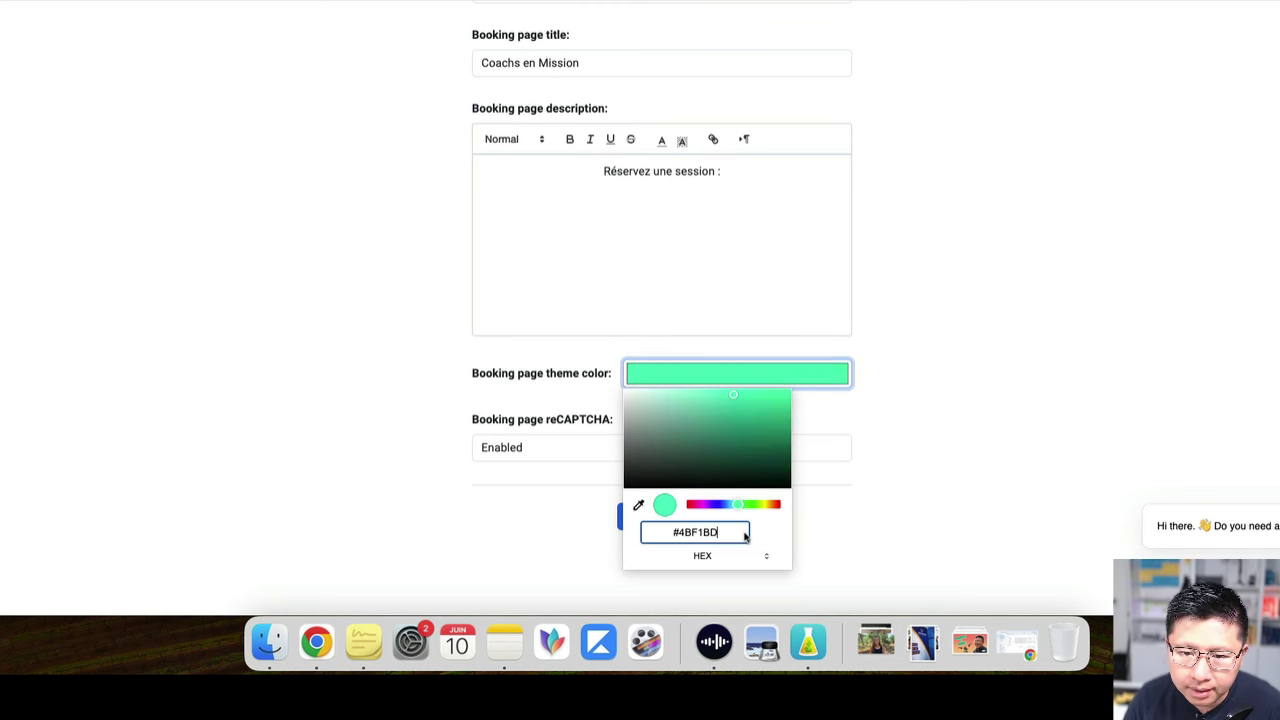
{"action": "left_click", "coordinate": [922, 518]}
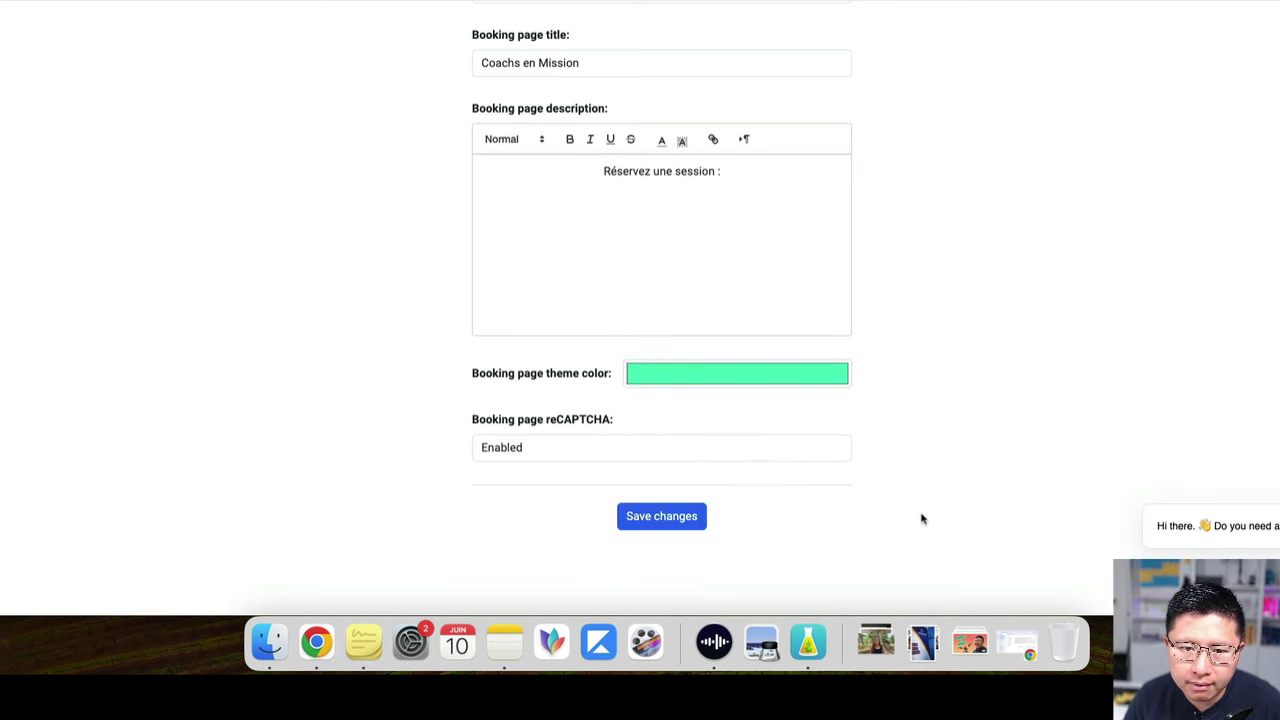
{"action": "left_click", "coordinate": [537, 448]}
Set Booking page reCAPTCHA to Disabled and save the account settings
{"action": "left_click", "coordinate": [537, 467]}
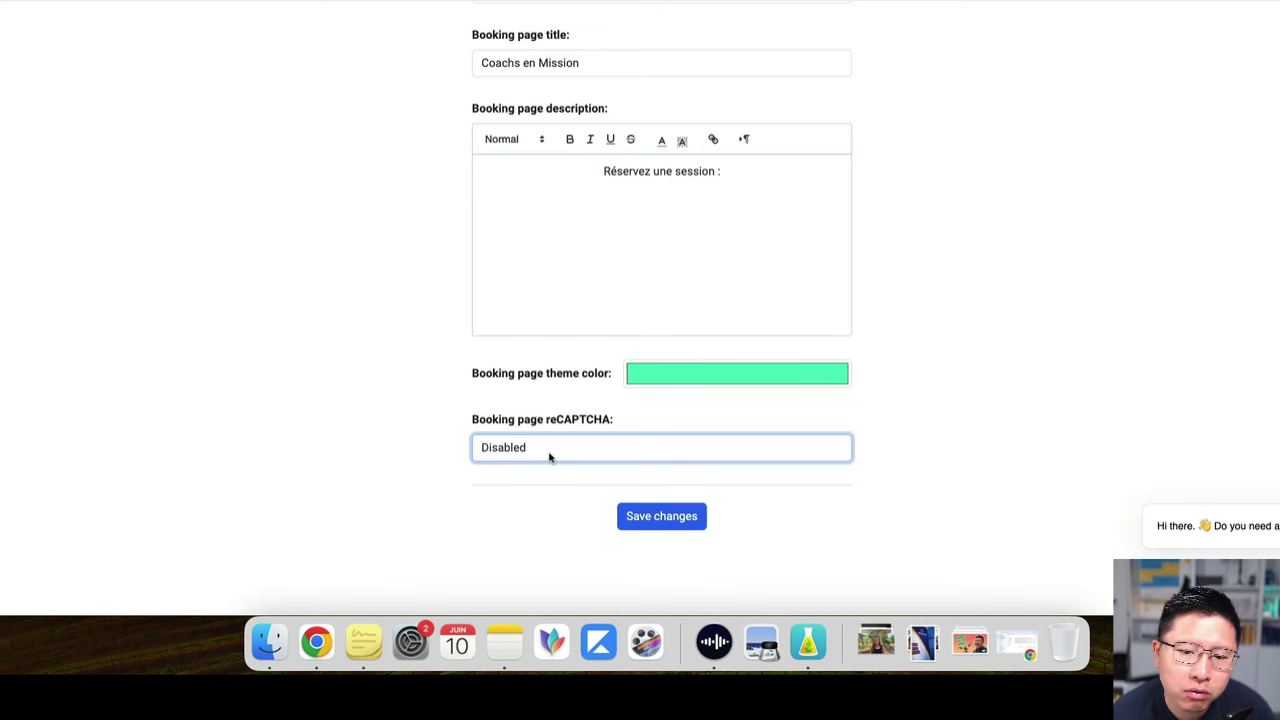
{"action": "left_click", "coordinate": [703, 519]}
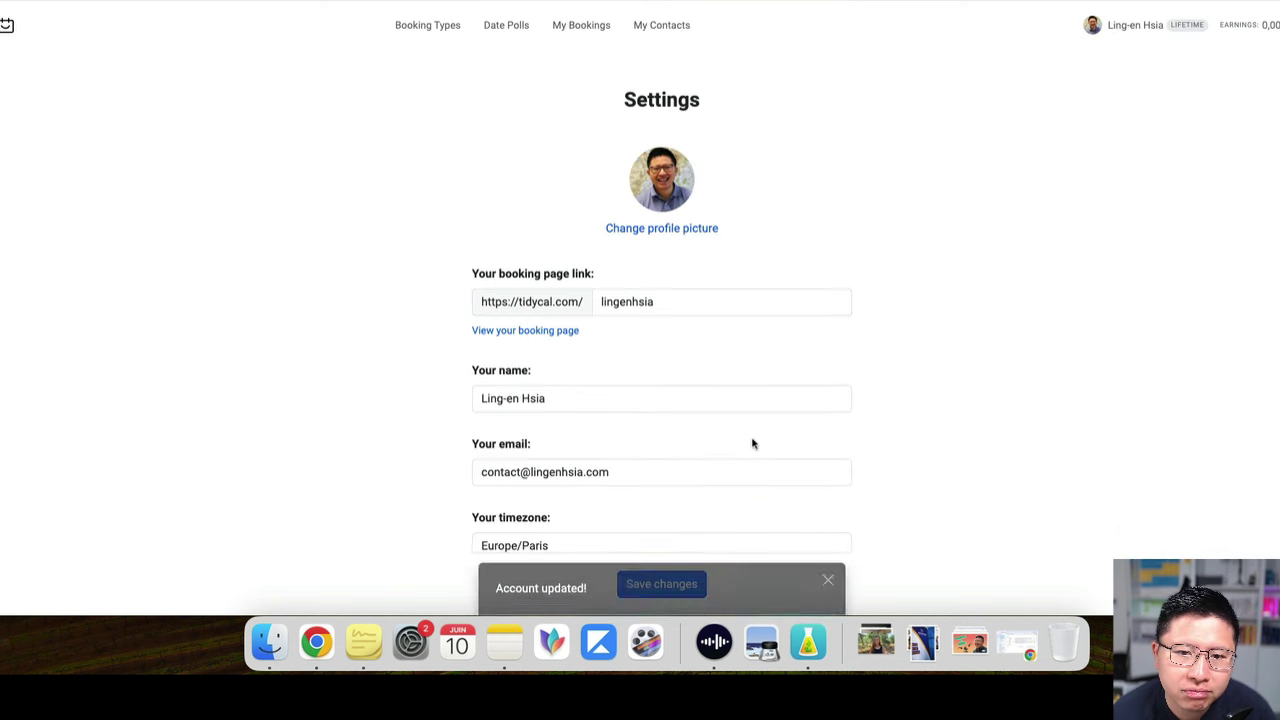
{"action": "left_click", "coordinate": [1250, 25]}
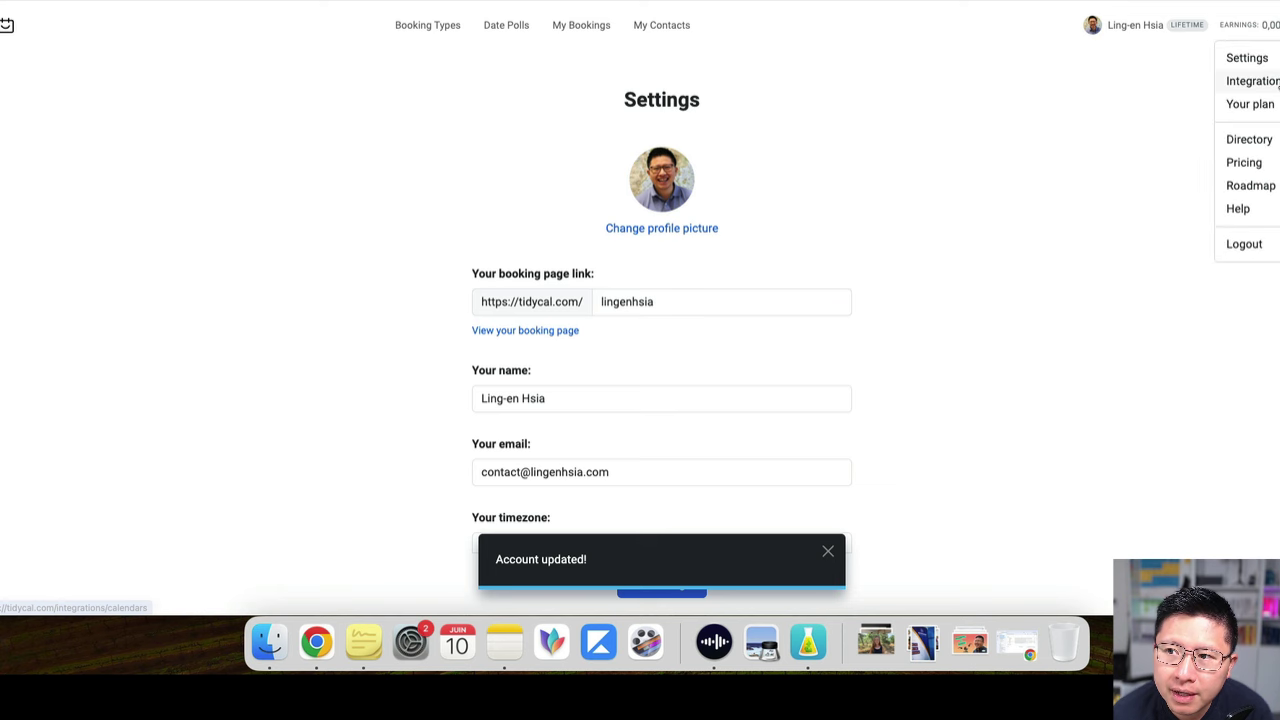
On the Calendars integrations page, toggle reading for the primary calendar and dismiss the notification
{"action": "left_click", "coordinate": [1260, 81]}
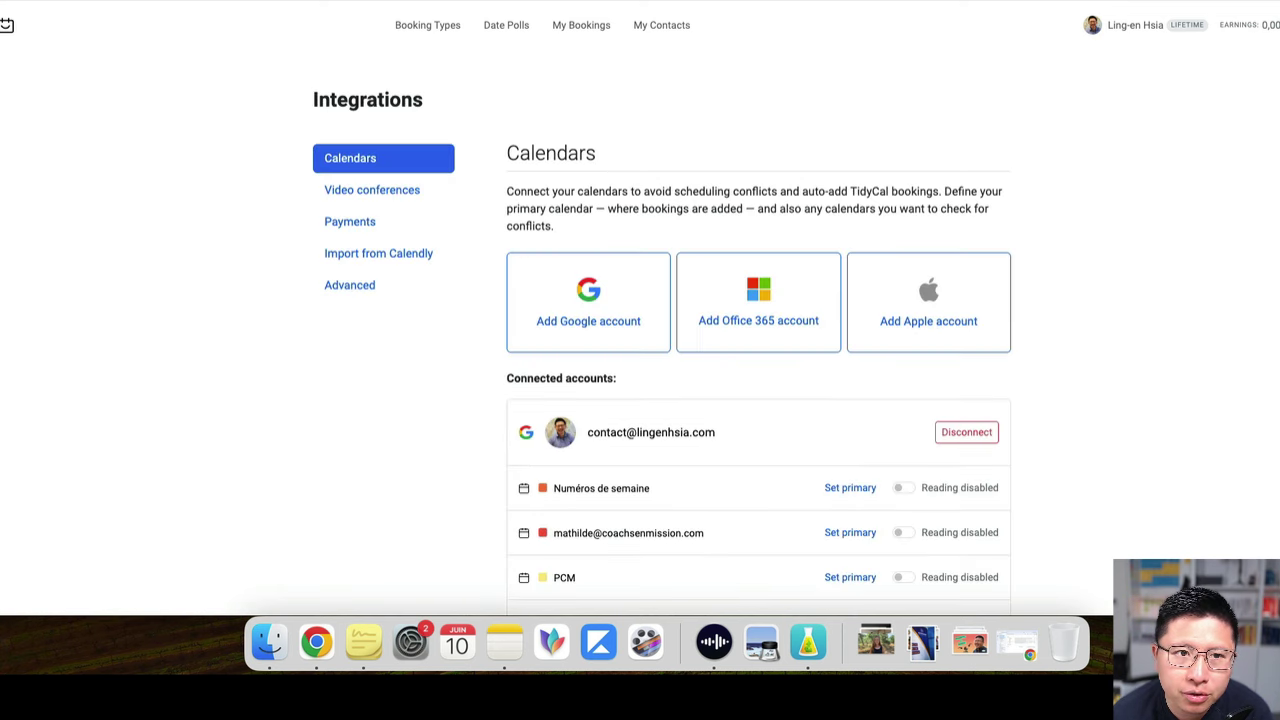
{"action": "left_click", "coordinate": [729, 320]}
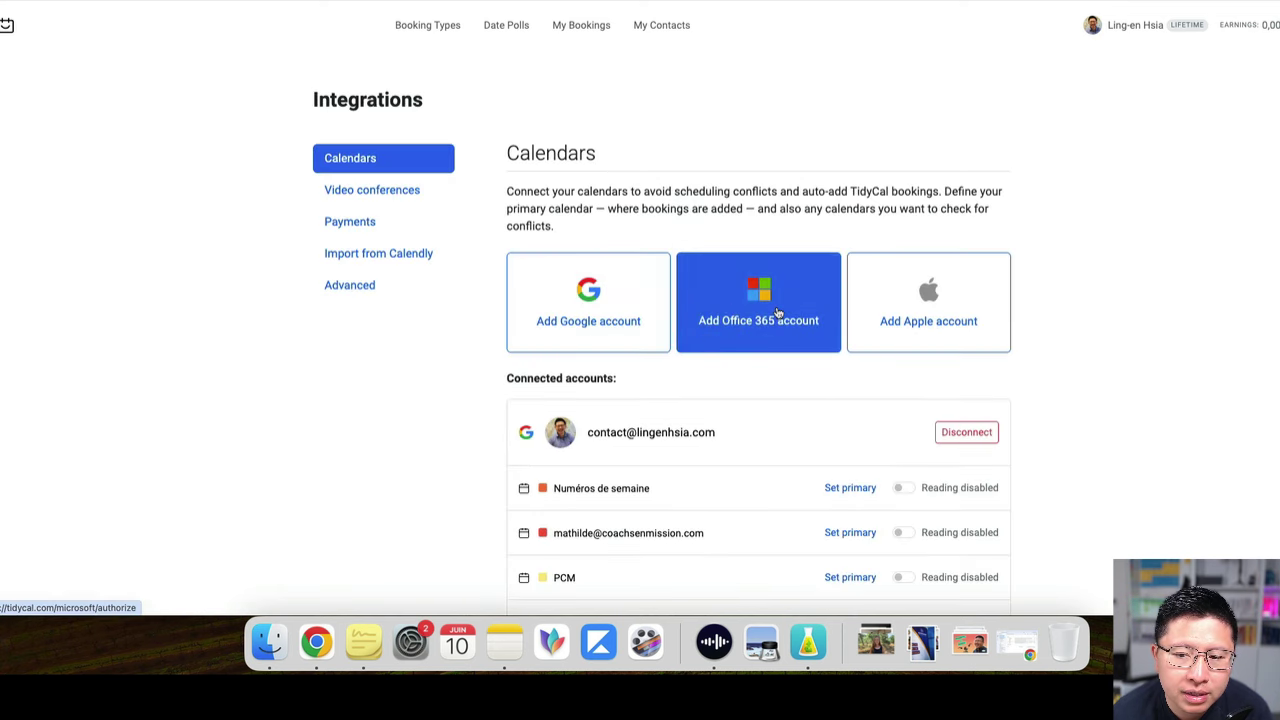
{"action": "scroll", "coordinate": [786, 313], "scroll_direction": "down", "scroll_amount": 3}
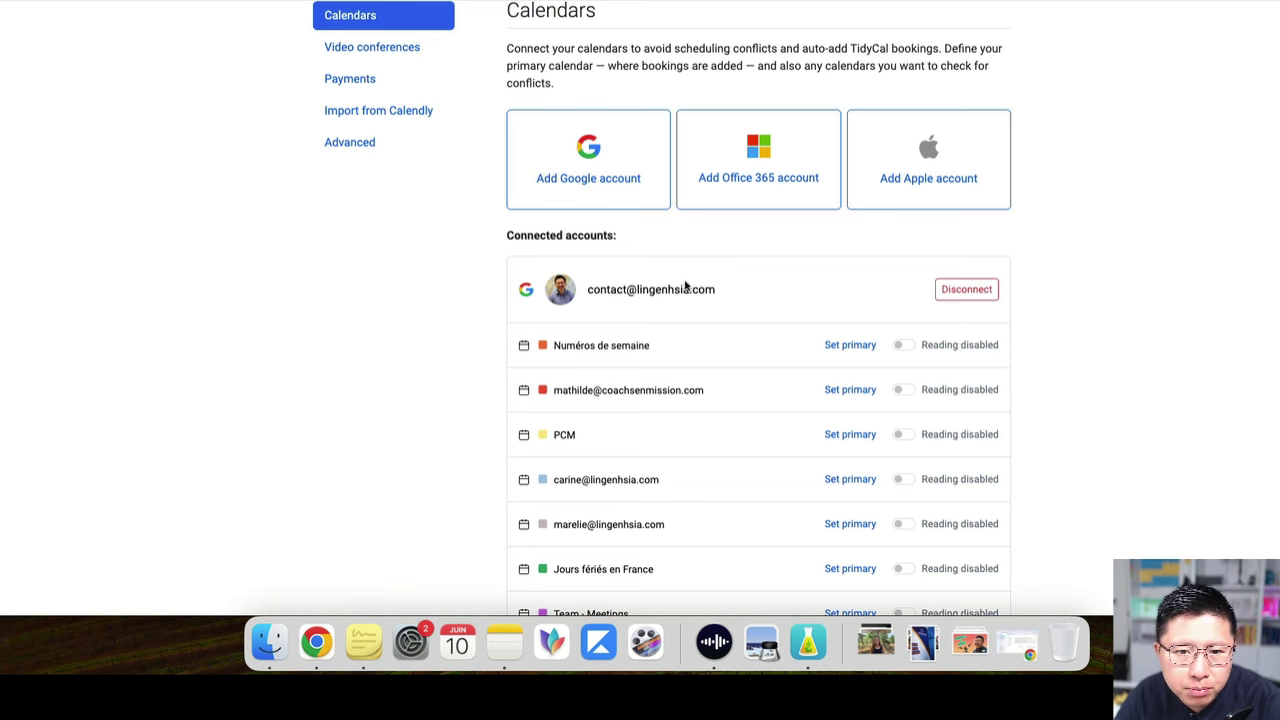
{"action": "scroll", "coordinate": [803, 314], "scroll_direction": "down", "scroll_amount": 3}
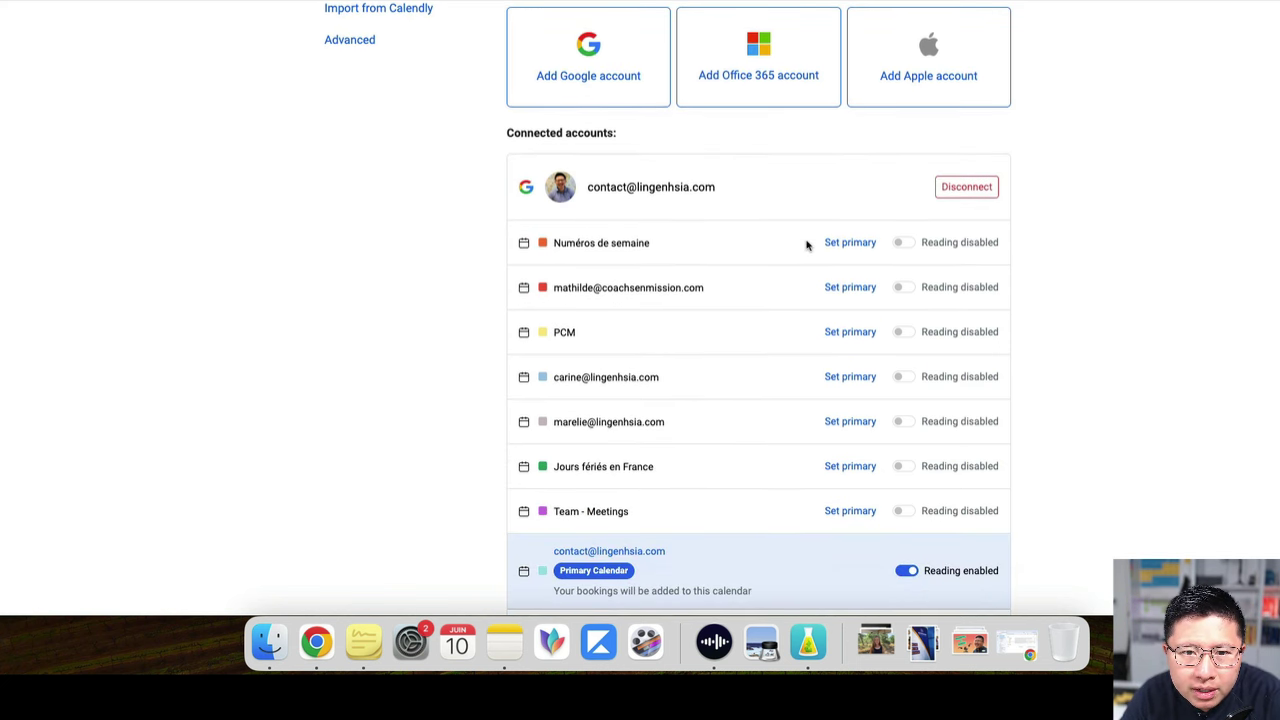
{"action": "scroll", "coordinate": [700, 400], "scroll_direction": "down", "scroll_amount": 1}
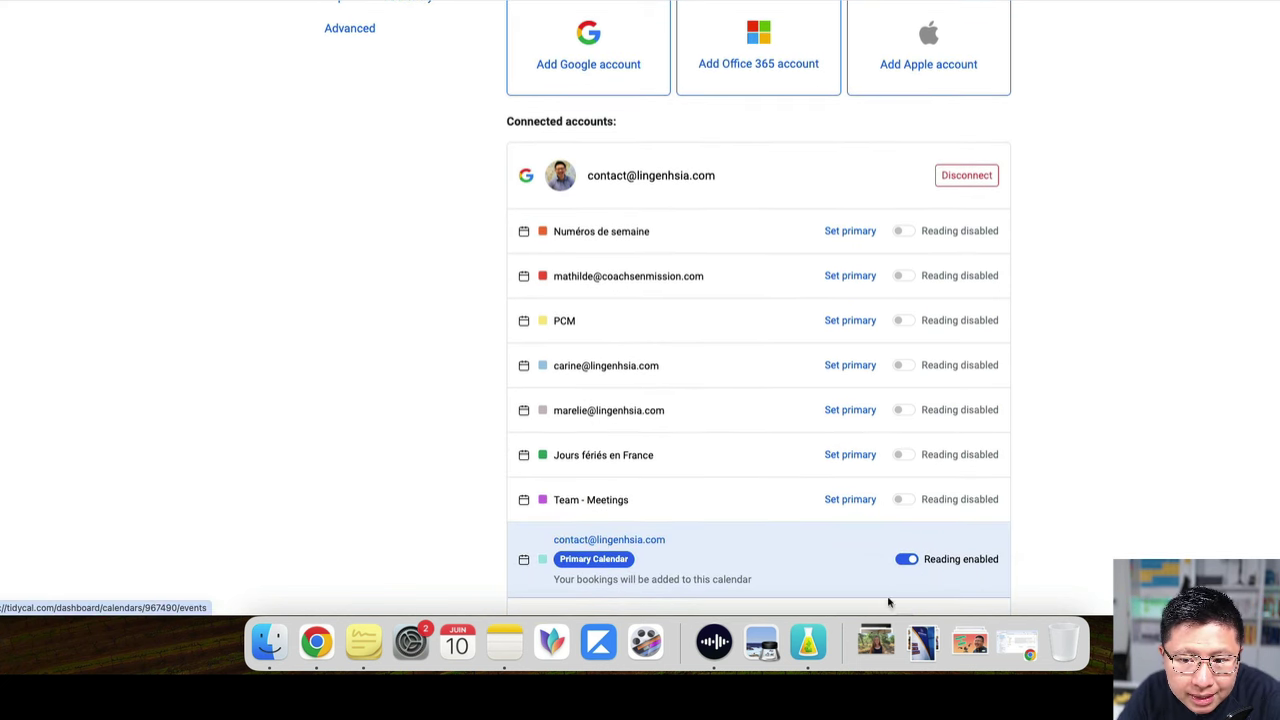
{"action": "left_click", "coordinate": [908, 561]}
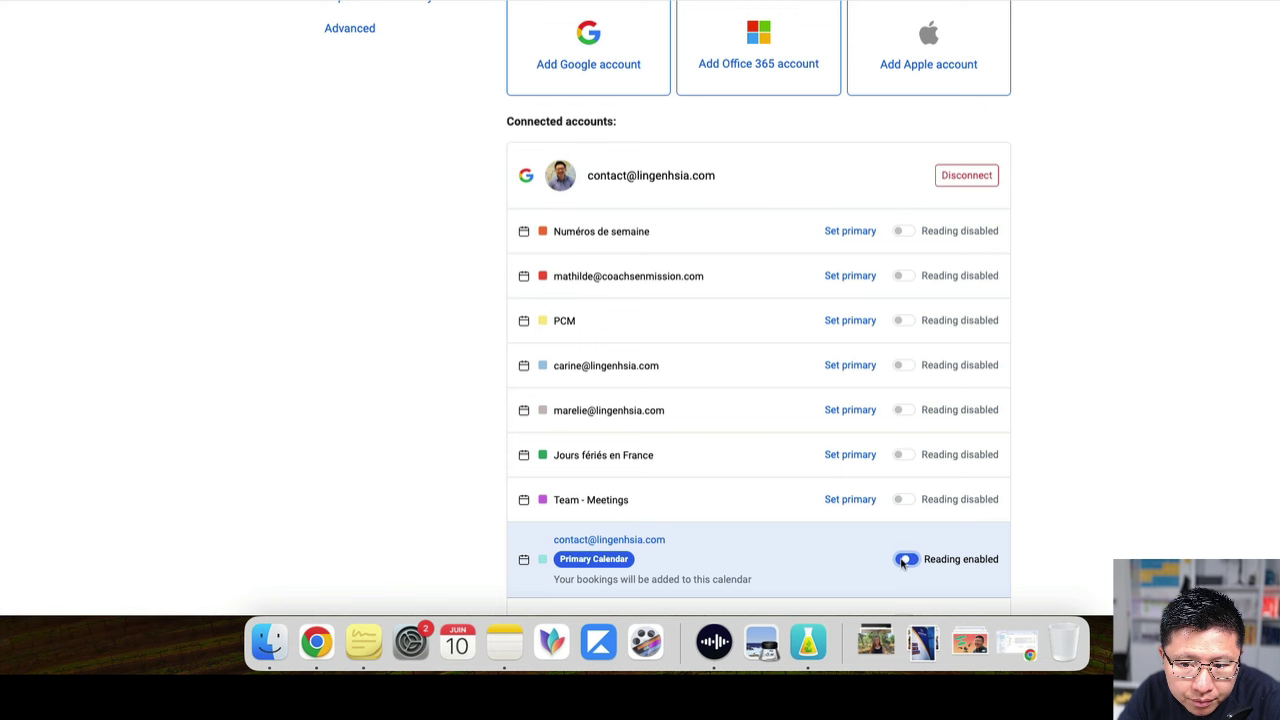
{"action": "scroll", "coordinate": [911, 518], "scroll_direction": "down", "scroll_amount": 2}
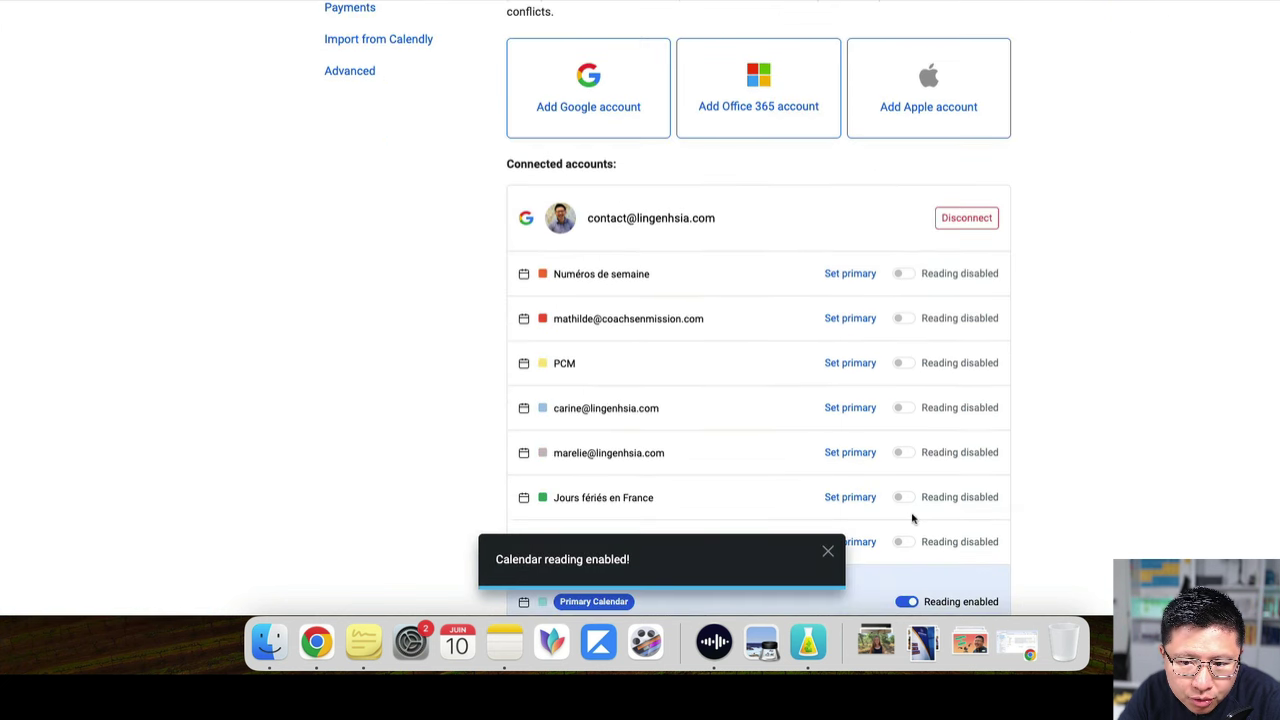
{"action": "scroll", "coordinate": [922, 586], "scroll_direction": "down", "scroll_amount": 1}
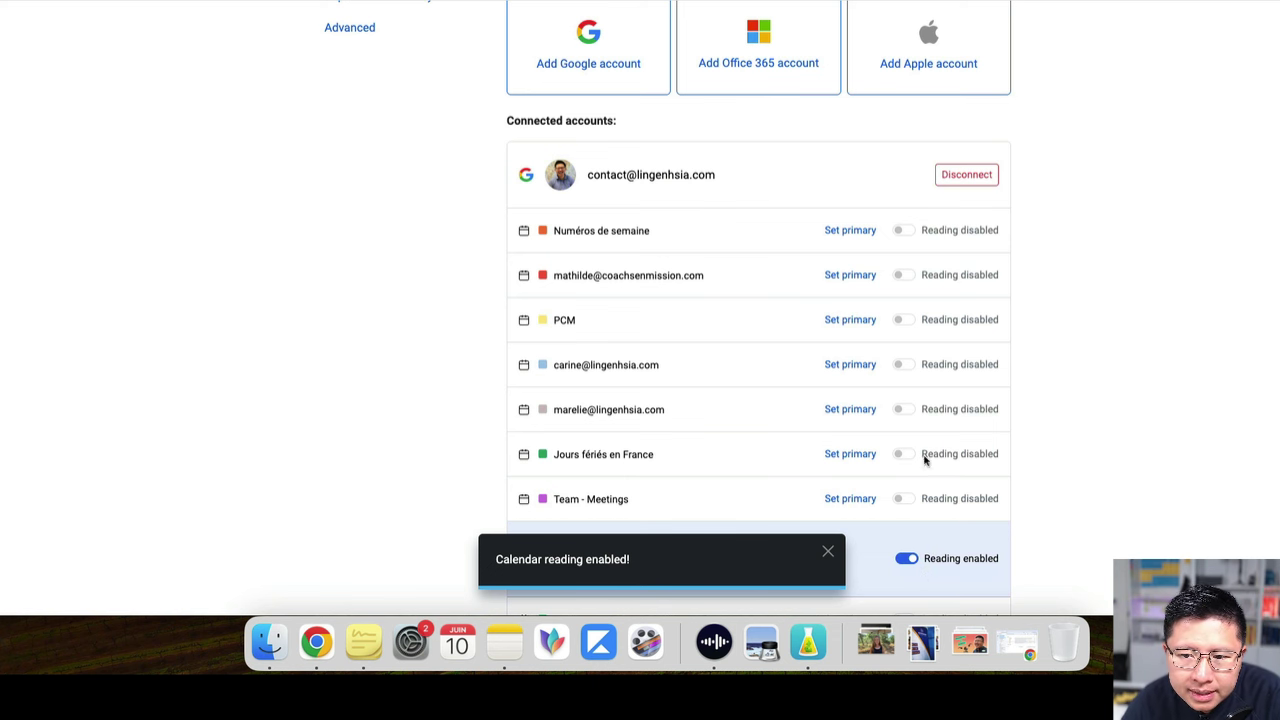
{"action": "left_click", "coordinate": [830, 554]}
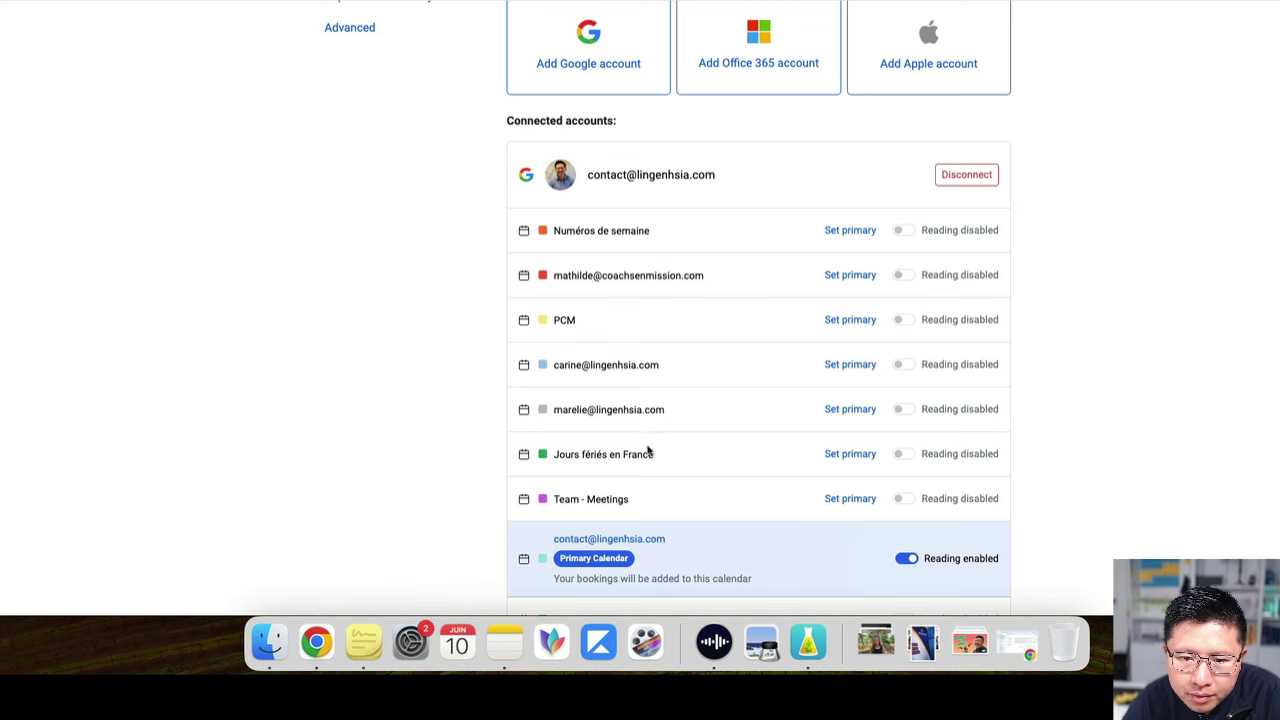
Enable reading for the Jours fériés en France calendar and open the public booking page
{"action": "left_click", "coordinate": [903, 455]}
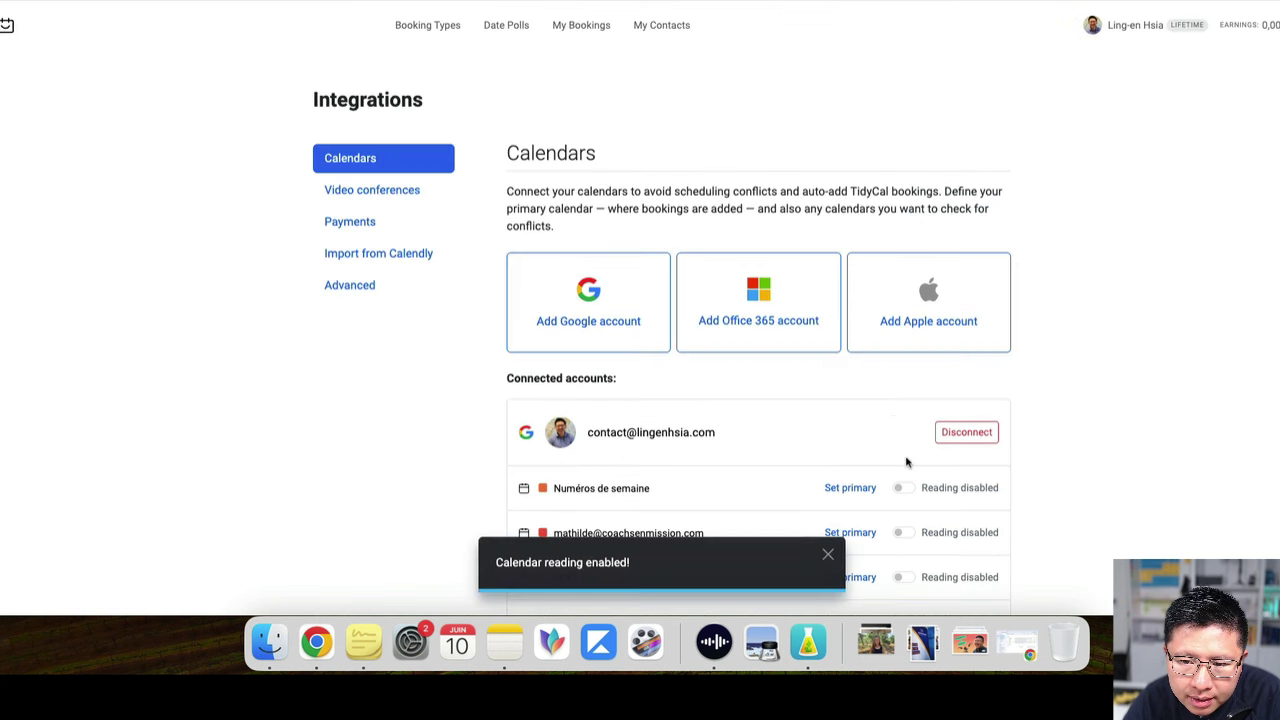
{"action": "scroll", "coordinate": [910, 430], "scroll_direction": "down", "scroll_amount": 5}
{"action": "scroll", "coordinate": [920, 360], "scroll_direction": "up", "scroll_amount": 1}
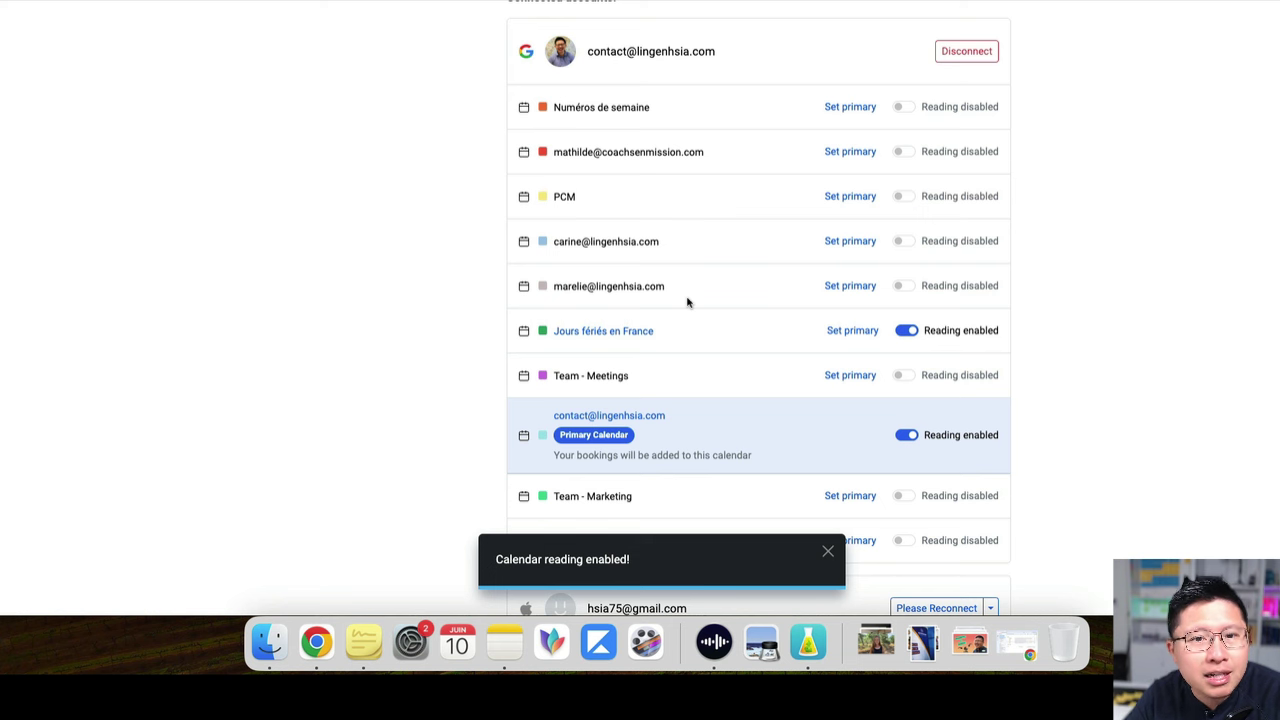
{"action": "left_click", "coordinate": [583, 2]}
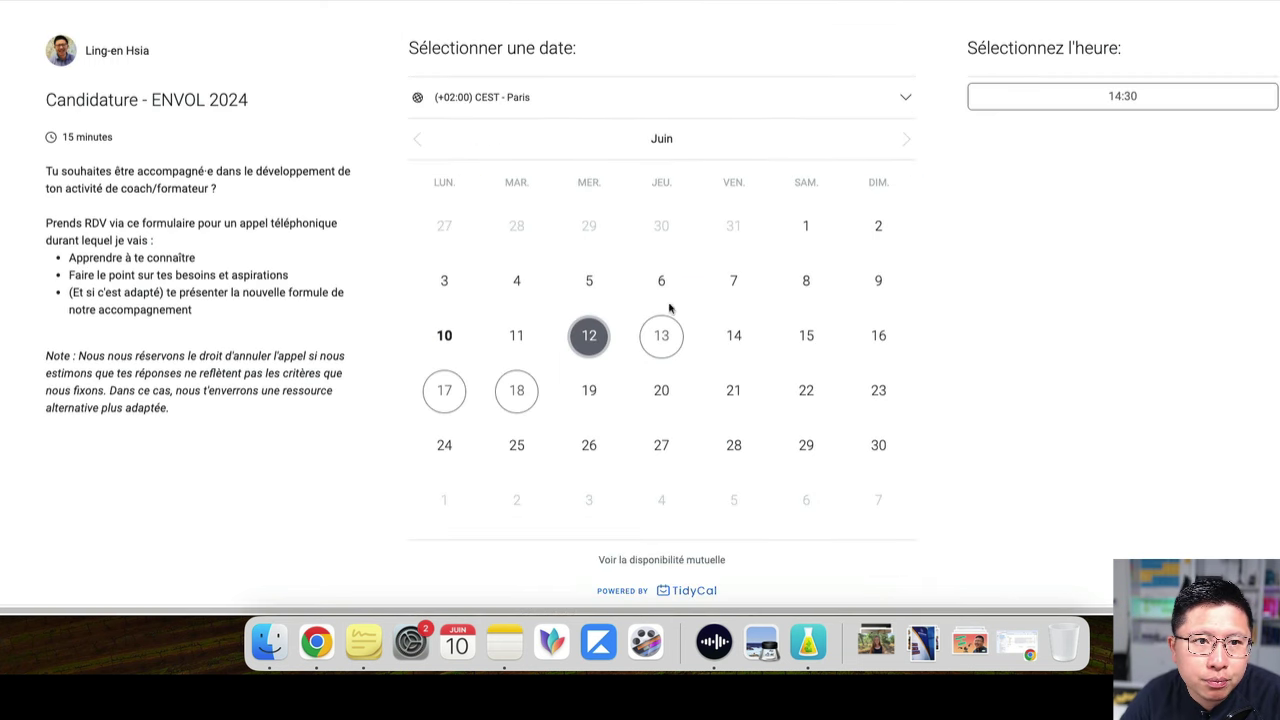
Check available slots for June 13, 18 and 17, ending back on June 13
{"action": "left_click", "coordinate": [670, 343]}
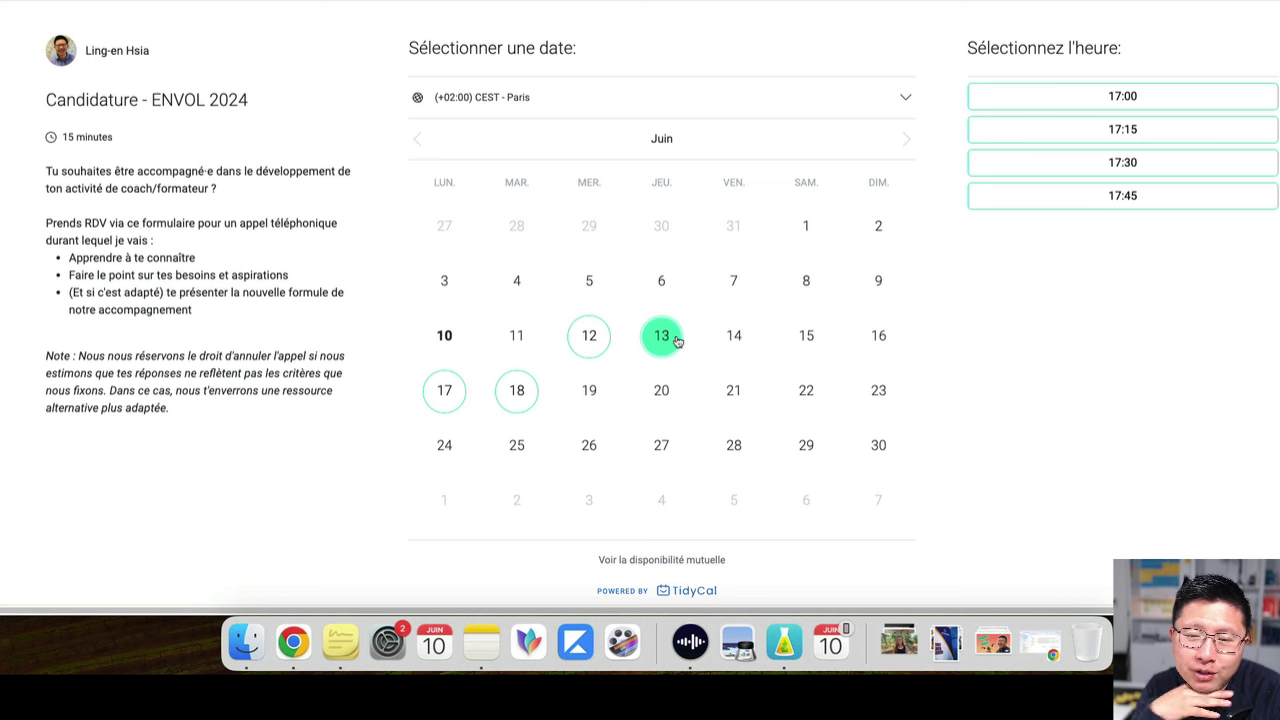
{"action": "left_click", "coordinate": [517, 389]}
{"action": "left_click", "coordinate": [447, 397]}
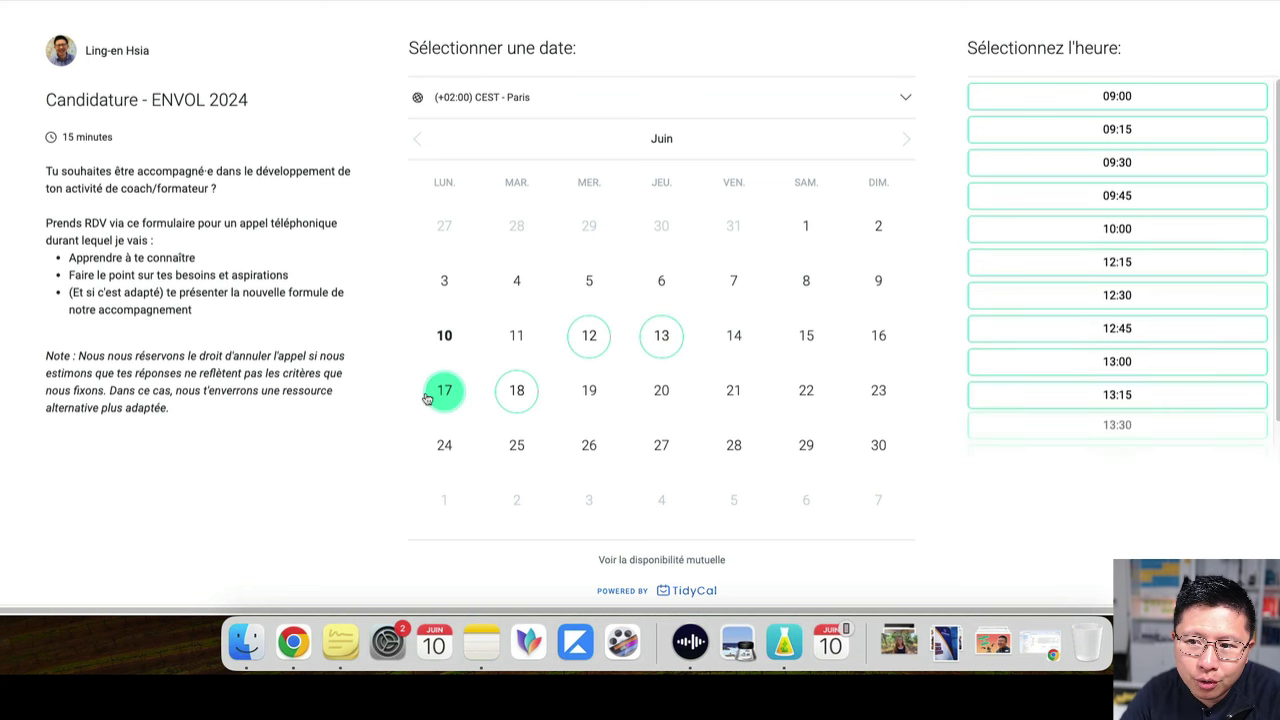
{"action": "left_click", "coordinate": [517, 389]}
{"action": "left_click", "coordinate": [661, 335]}
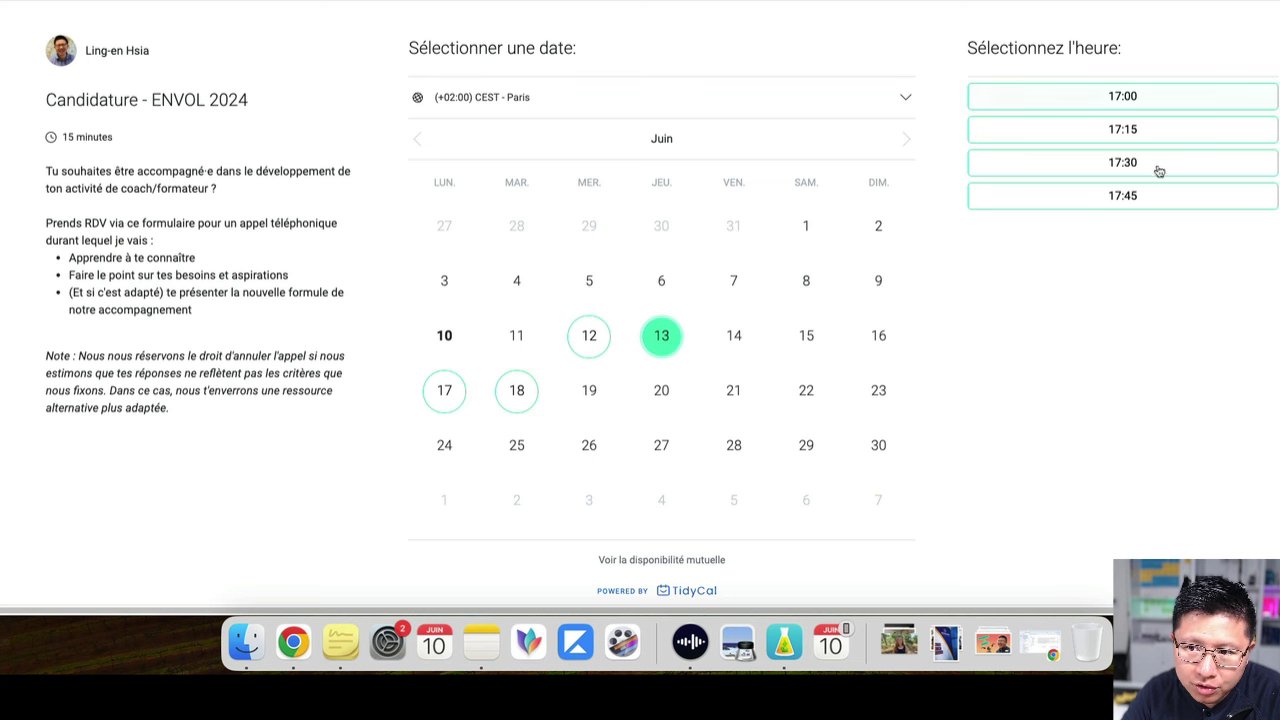